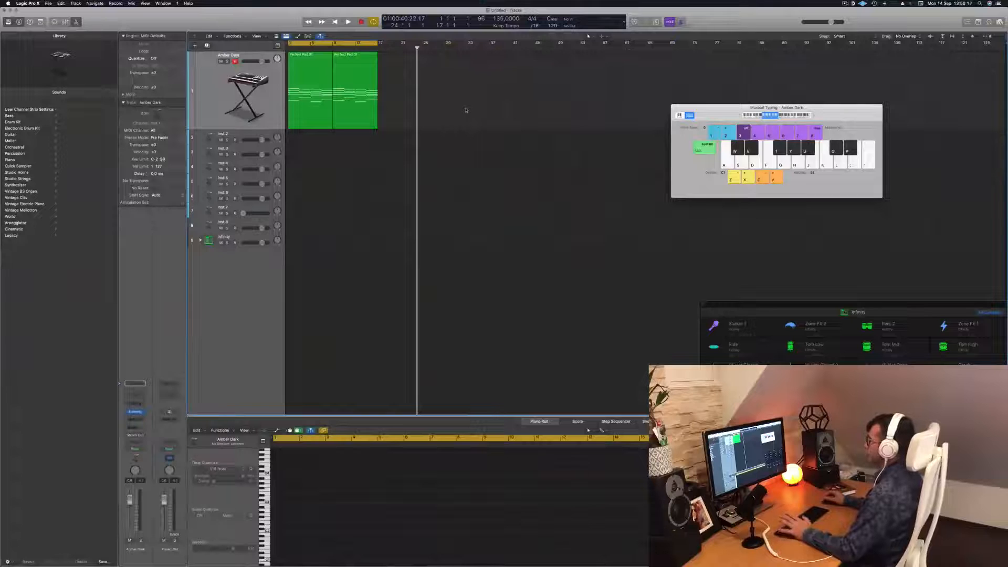
Play the pad regions, open the Amber Dark track's Alchemy synth, and arrange its window and the Musical Typing window apart.
key(space)
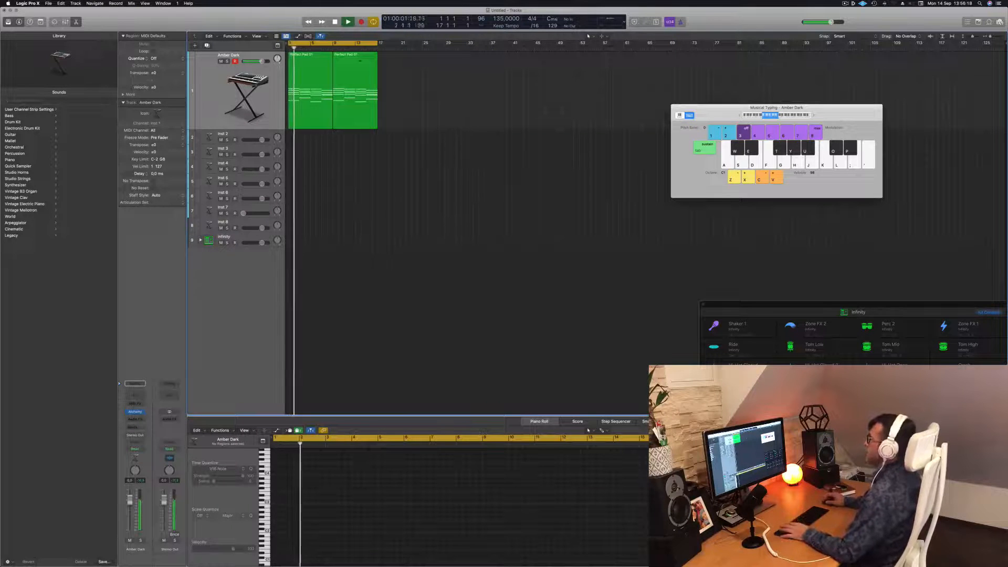
click(316, 77)
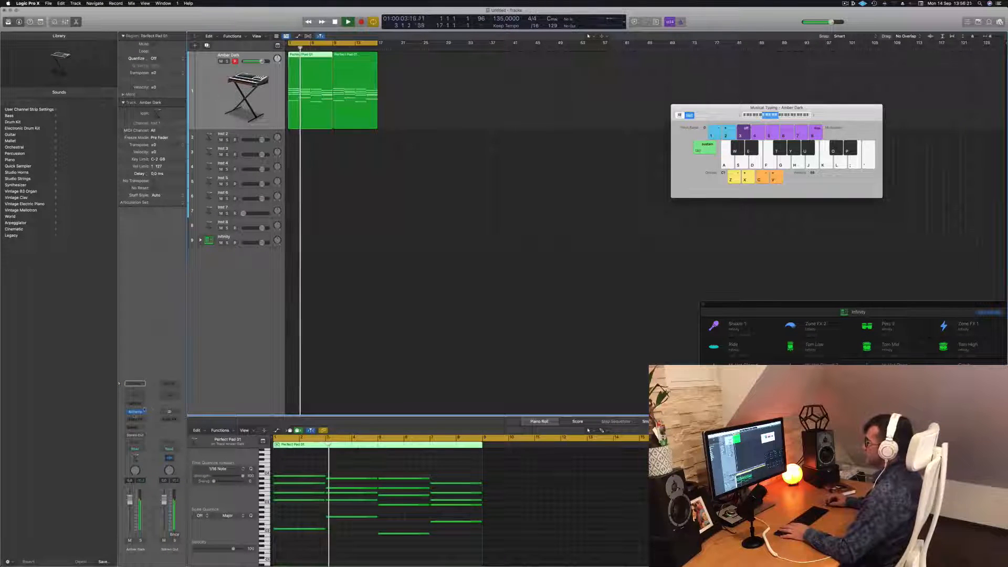
click(135, 411)
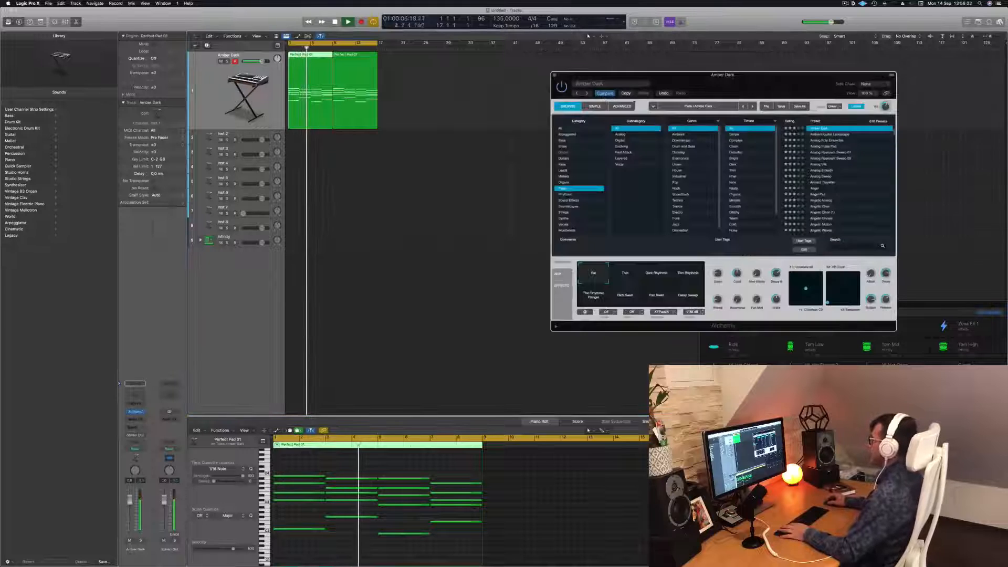
drag(742, 76, 465, 59)
drag(736, 118, 809, 34)
drag(558, 63, 588, 184)
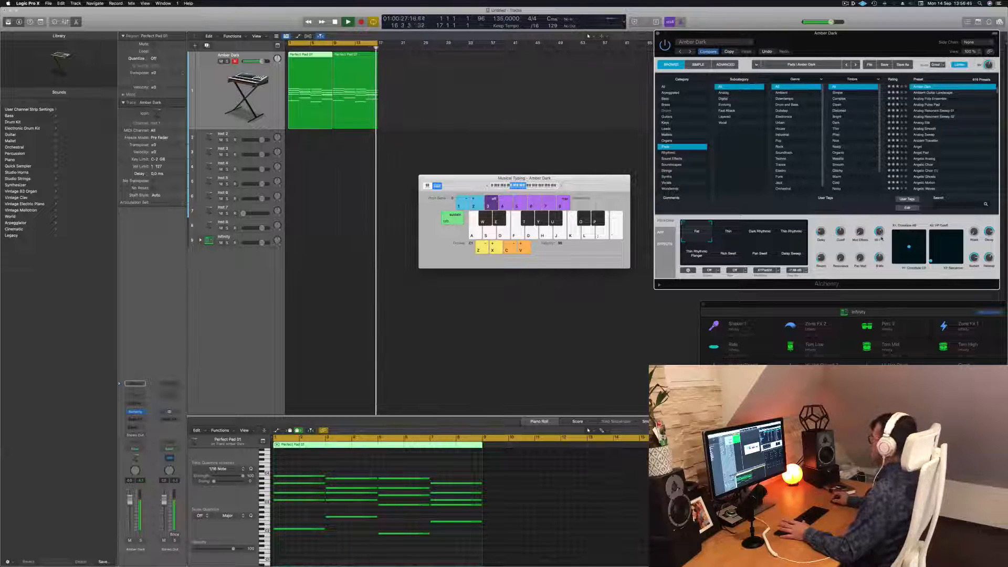
Move the Musical Typing window clear of the tracks and play both pad regions from the start.
key(space)
click(519, 113)
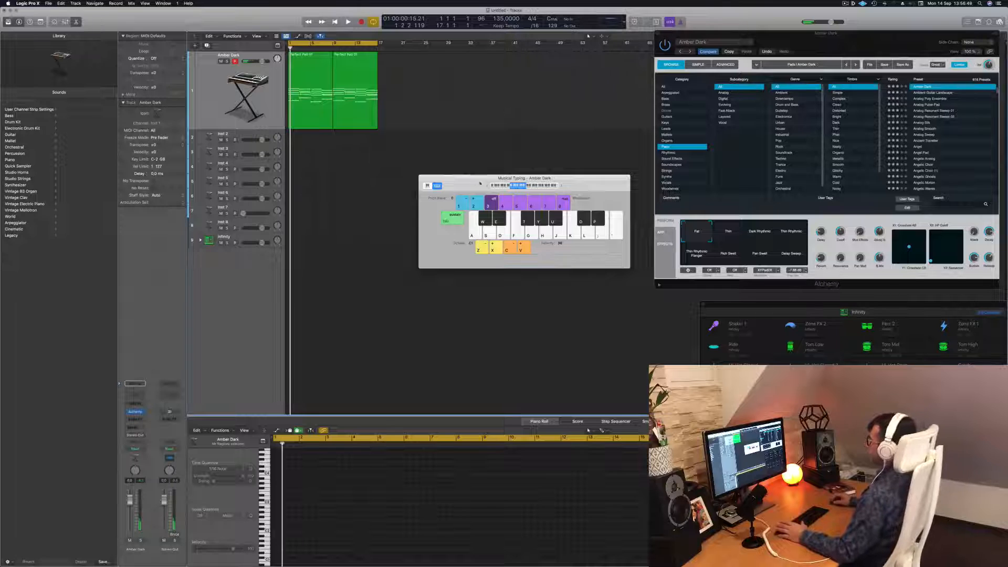
drag(473, 183, 611, 202)
key(super+a)
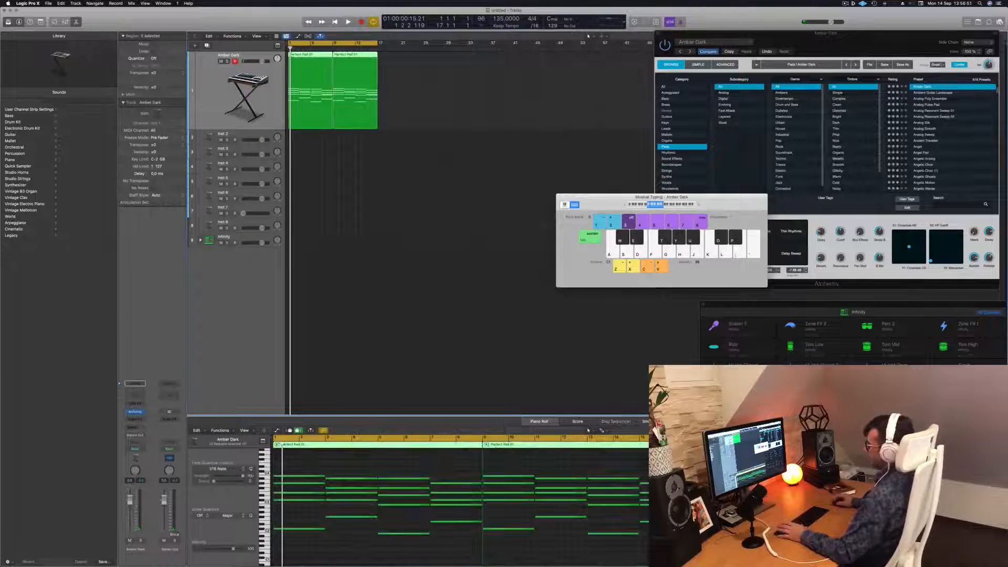
key(space)
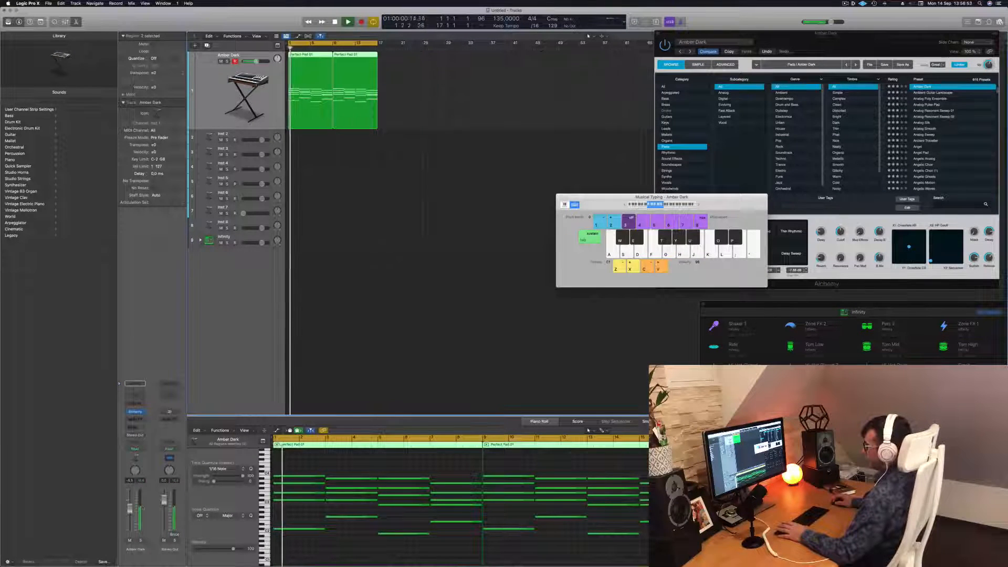
Expand the Infinity drum kit track to list its individual pieces and select Kick 1.
click(210, 240)
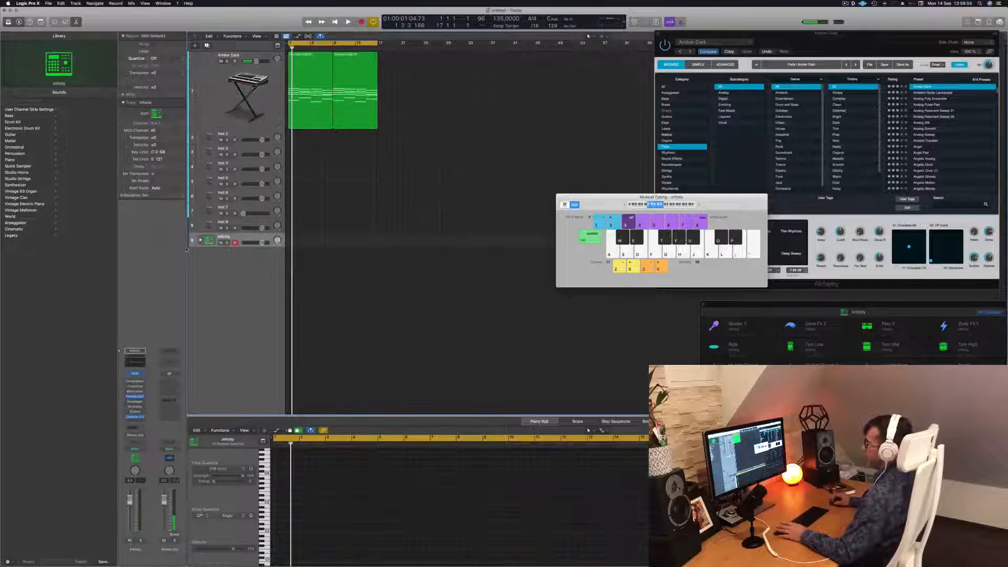
click(200, 240)
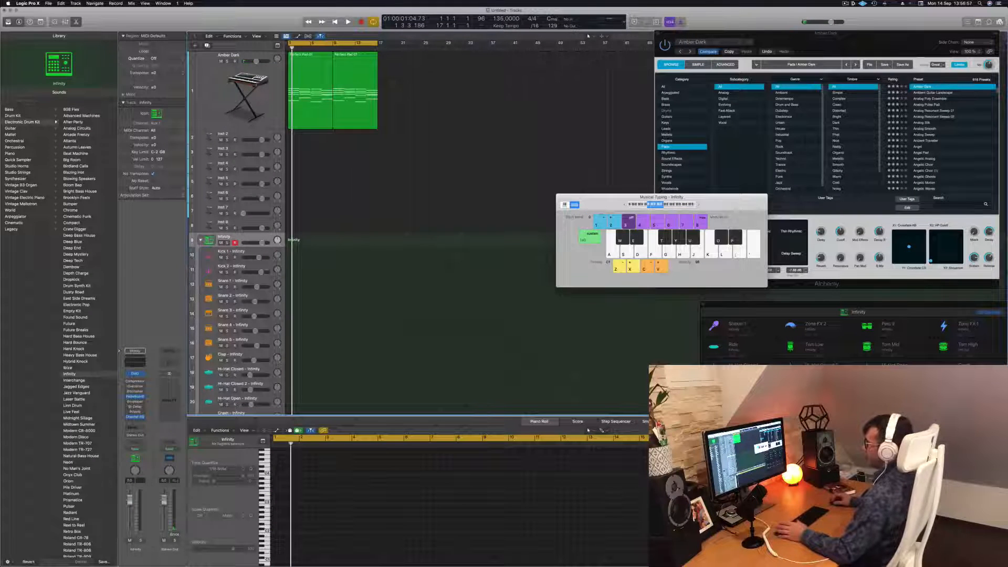
click(266, 256)
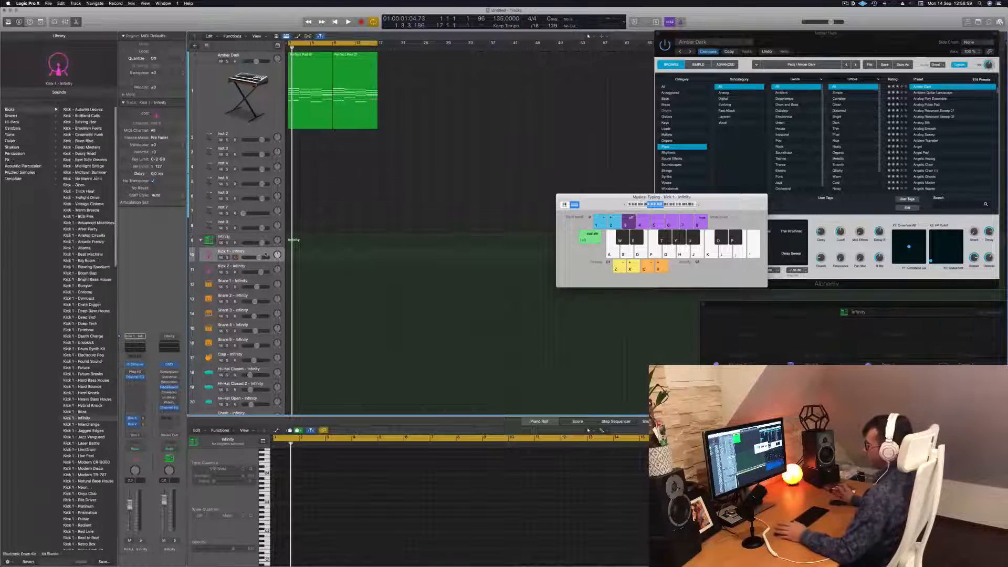
Select the main Infinity drum kit track and audition its drum sounds in different octaves with Musical Typing.
click(266, 237)
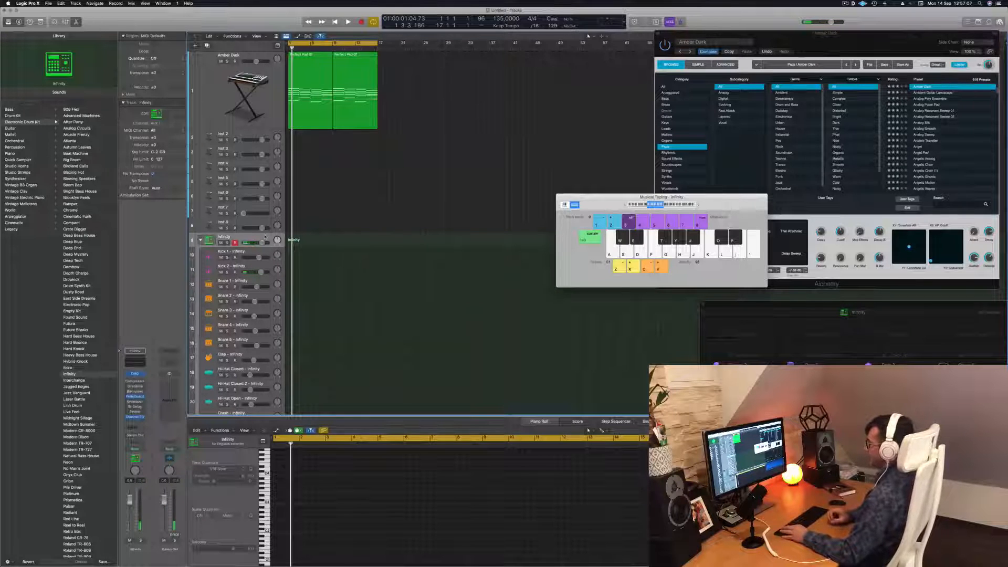
key(a)
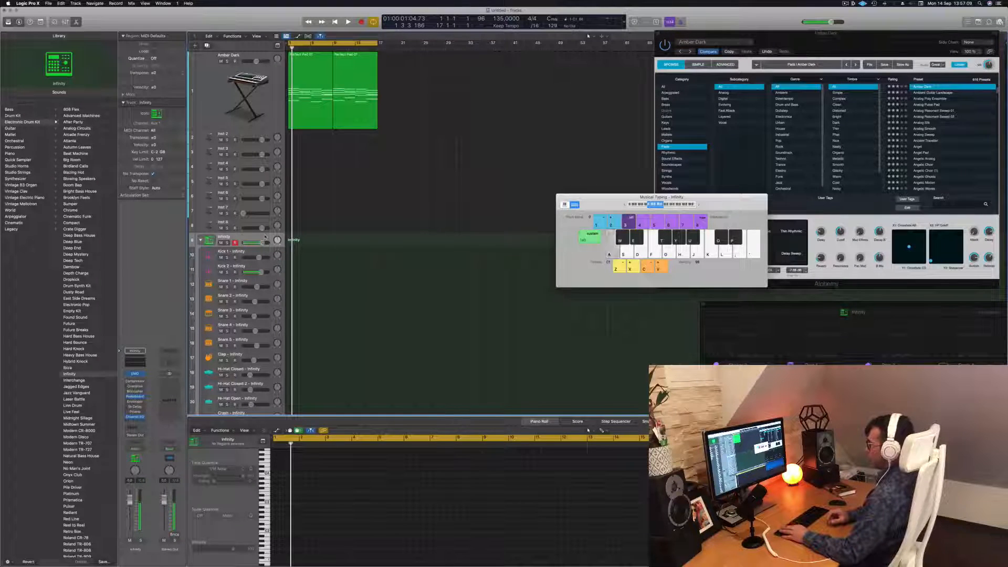
key(s)
key(a)
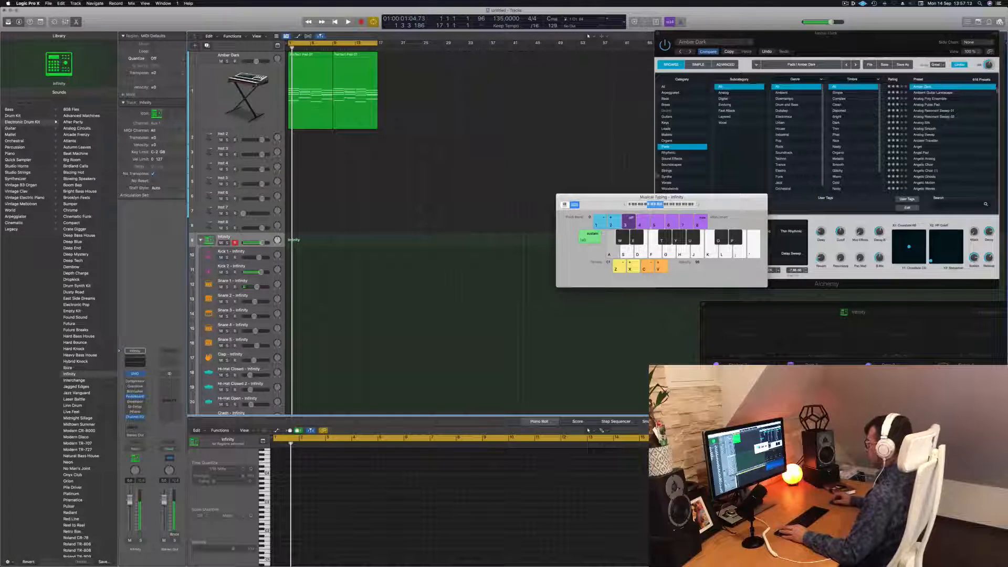
key(a)
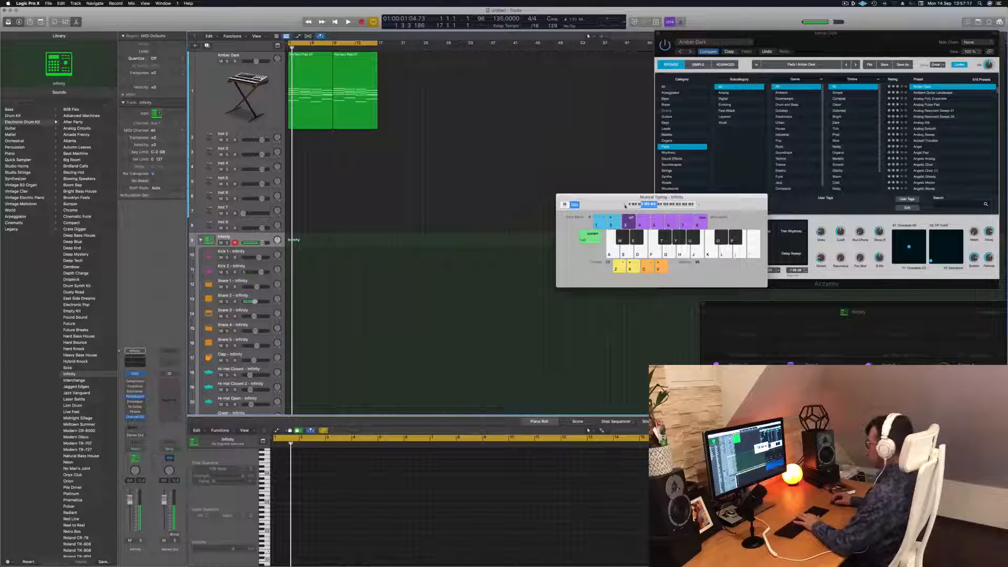
key(apostrophe)
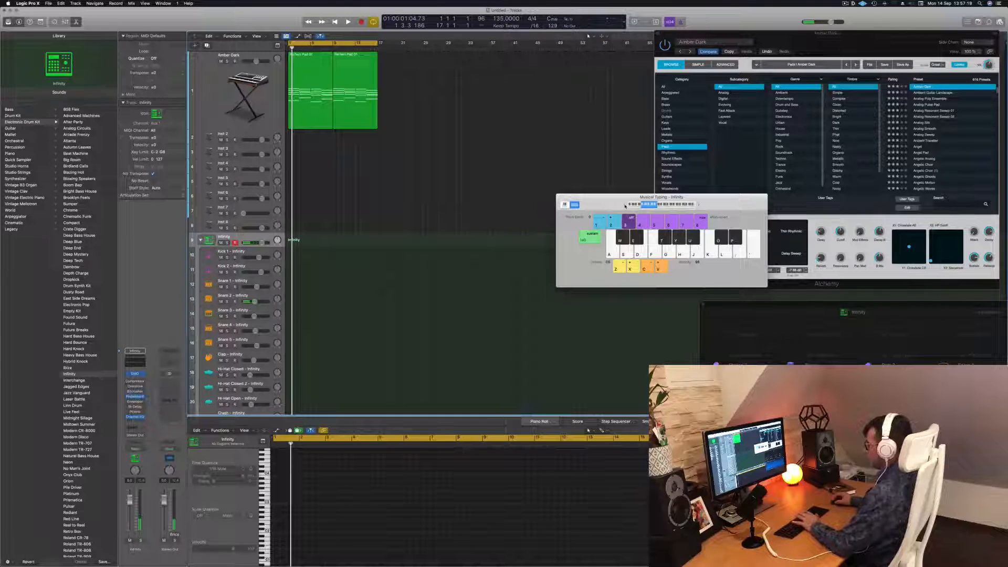
key(x)
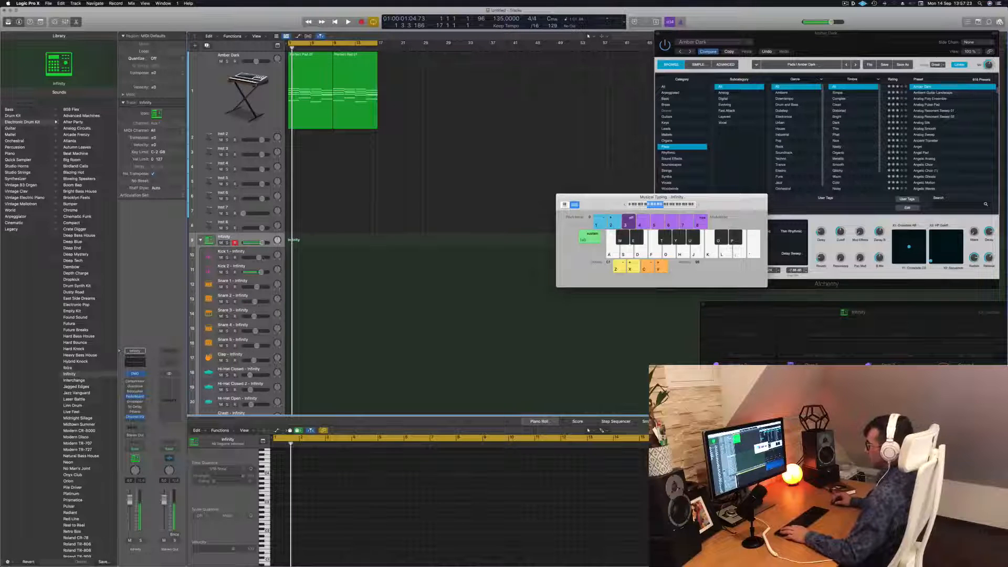
Record four kick hits on the Infinity drum kit track, starting from bar 1.
key(r)
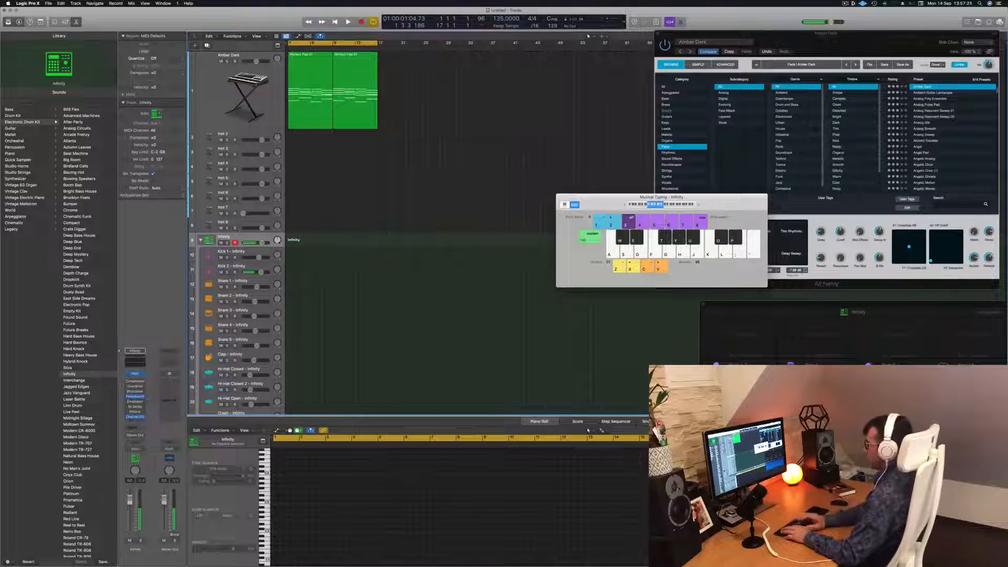
key(a)
key(a)
key(a)
key(a)
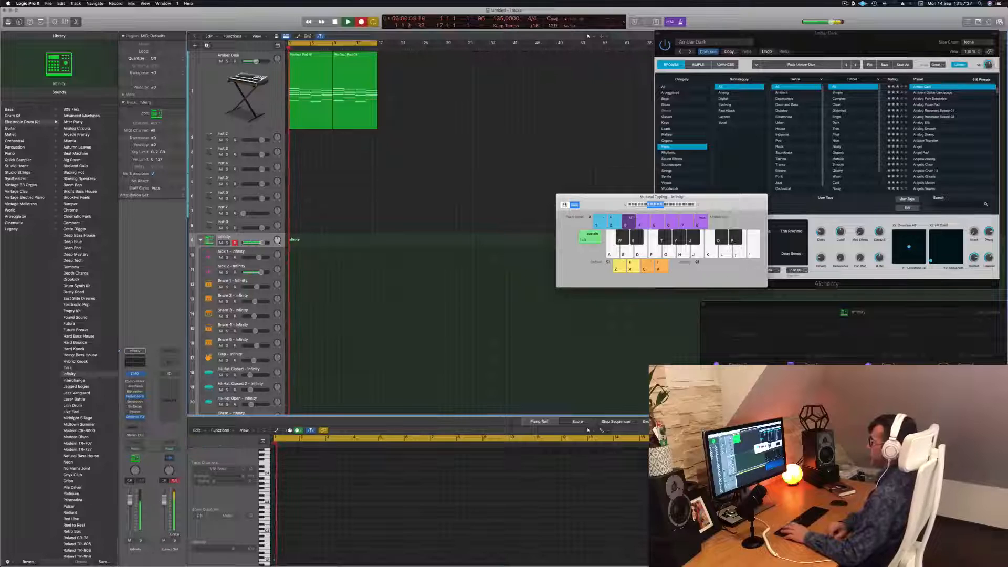
key(space)
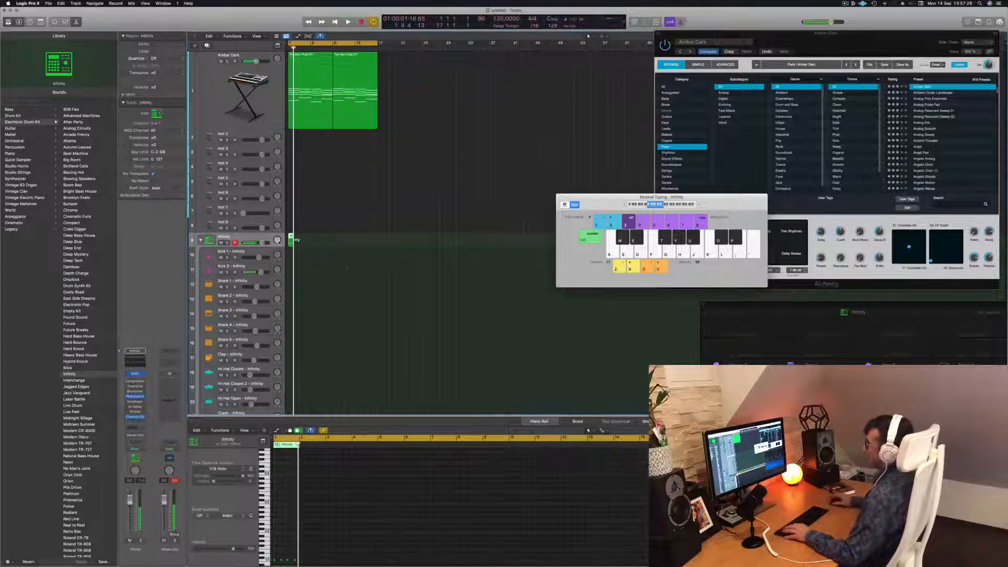
Show the recorded kick notes enlarged in the Piano Roll and play them back.
key(e)
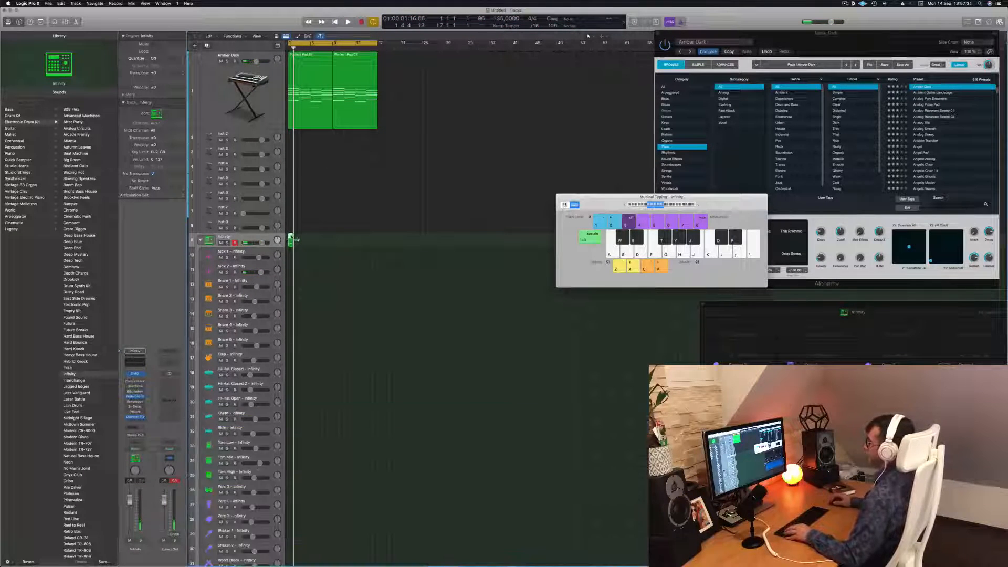
key(e)
scroll(326, 504, up, 10)
key(super+a)
key(space)
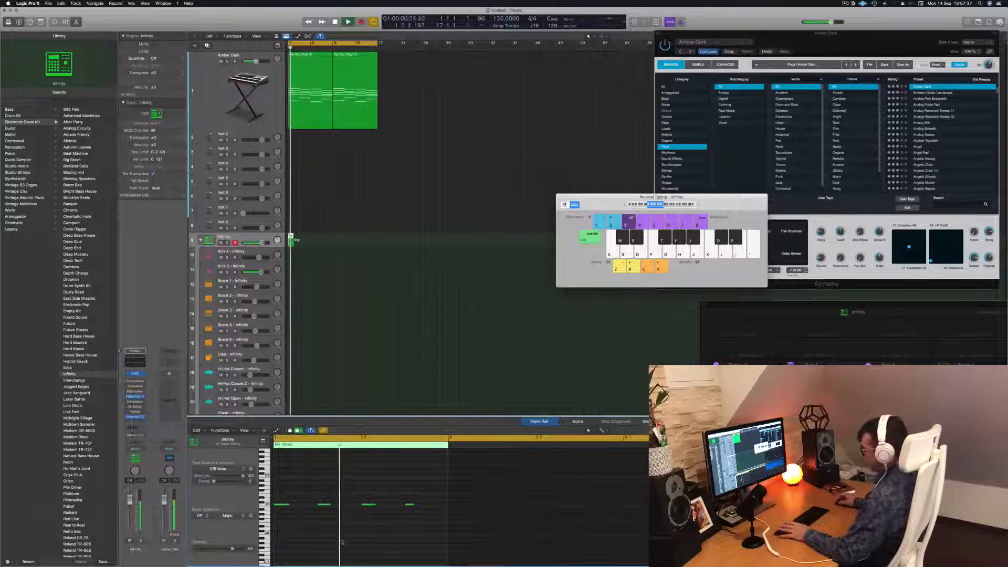
Move the recorded kick region to the Kick 1 track and display its four notes in the Piano Roll.
drag(291, 241, 290, 256)
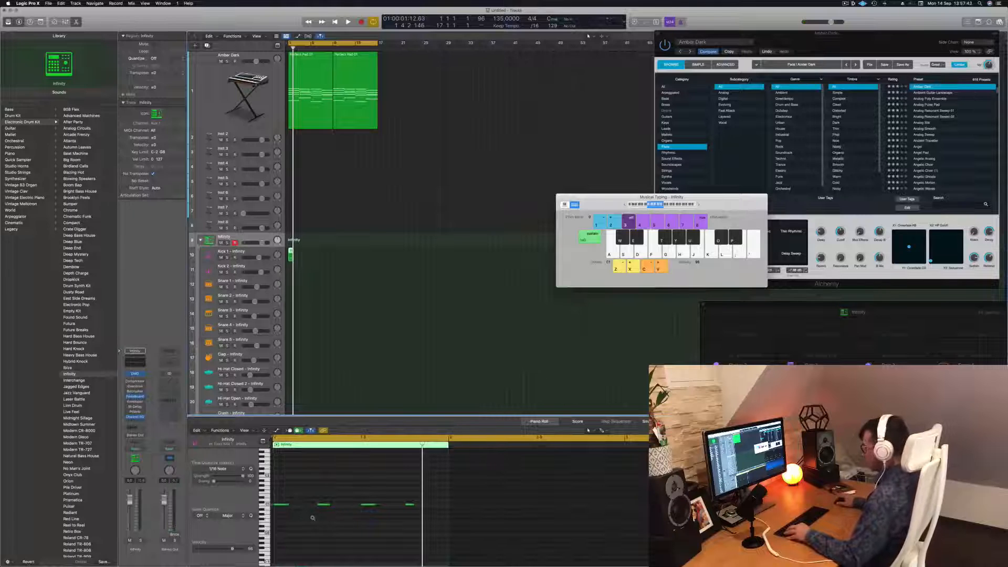
scroll(313, 518, up, 5)
scroll(316, 519, right, 4)
scroll(322, 519, left, 5)
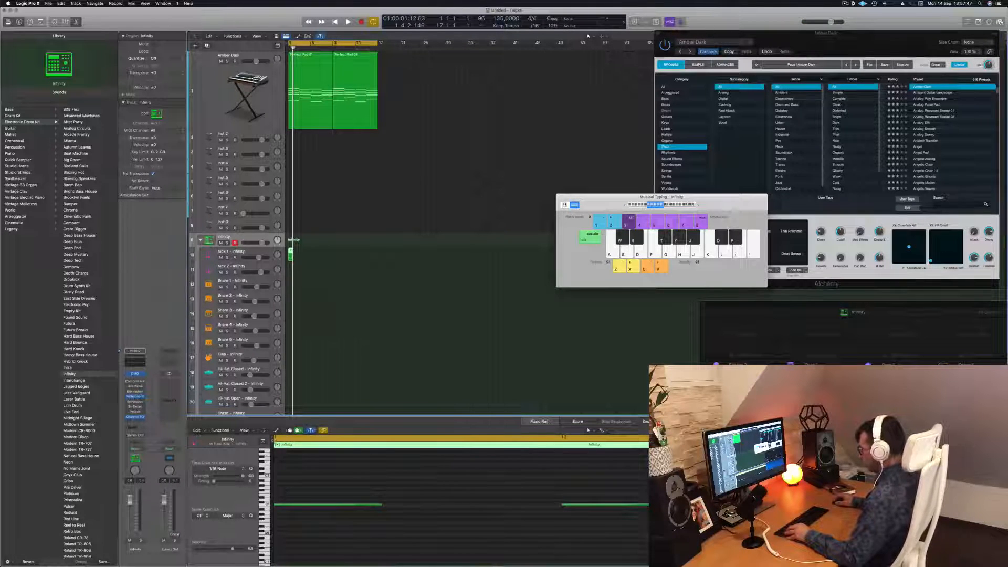
double_click(311, 444)
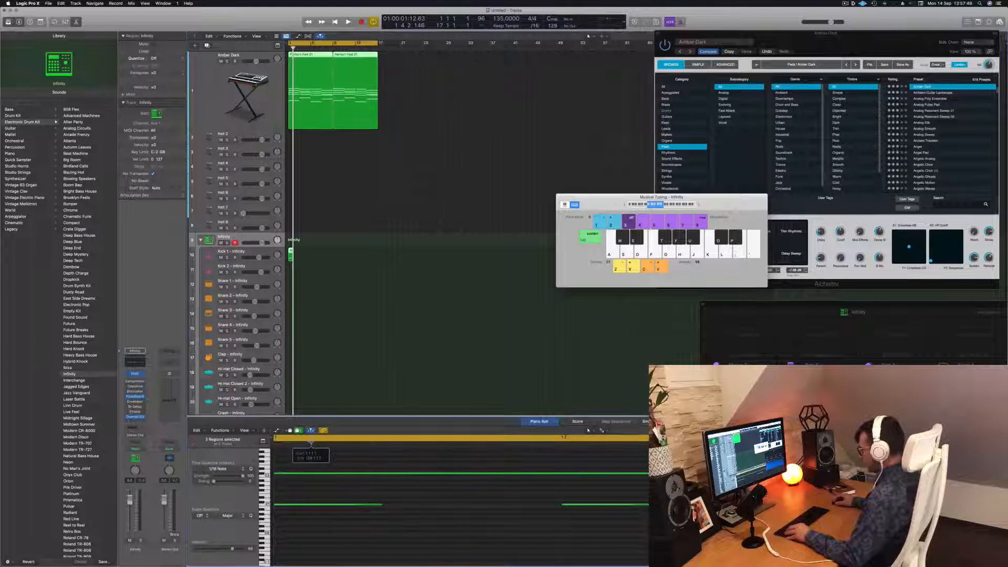
drag(285, 443, 272, 445)
scroll(320, 495, down, 4)
click(340, 246)
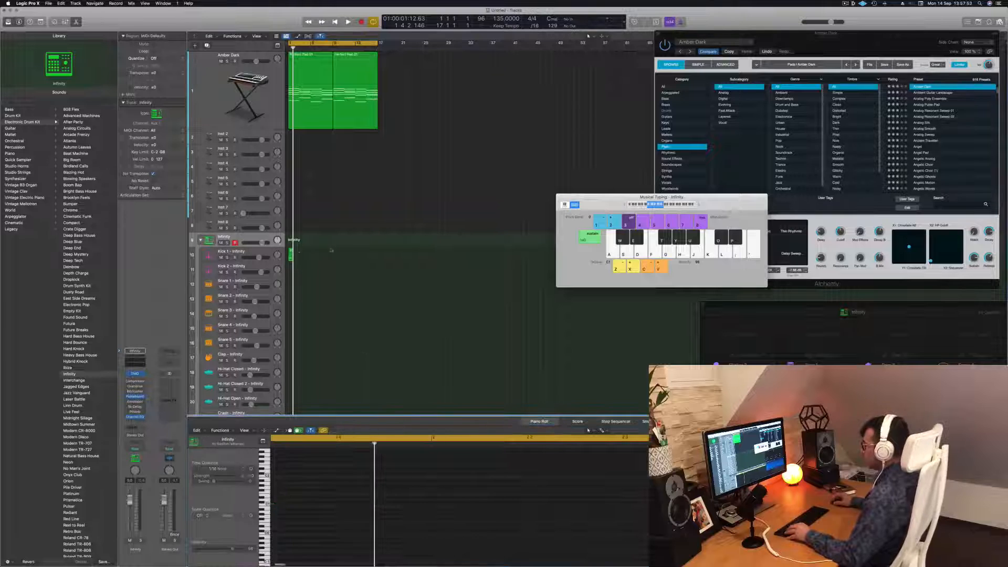
click(291, 253)
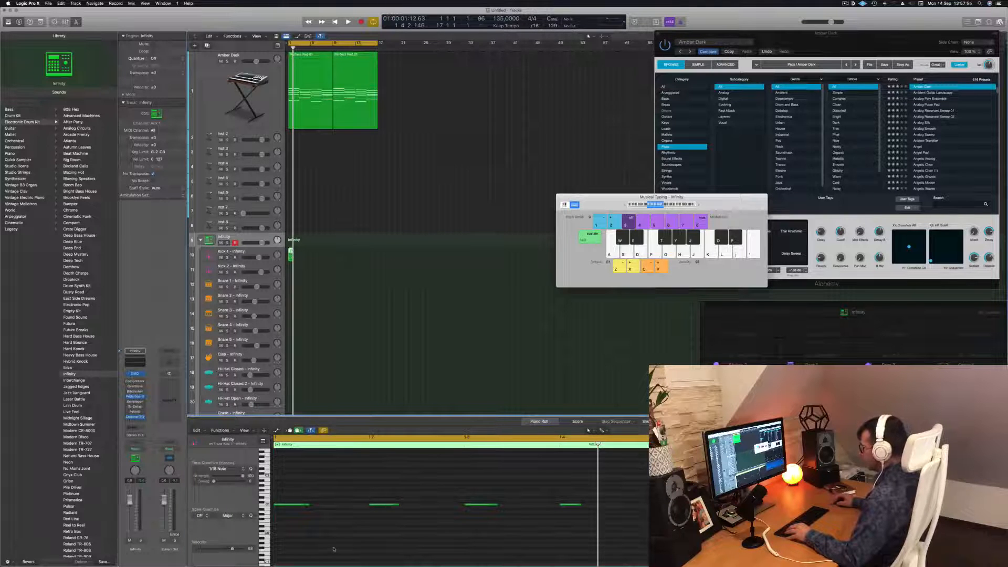
Play the kick region, then try transposing its four notes up three semitones and listen to the change.
key(space)
key(space)
drag(607, 492, 291, 533)
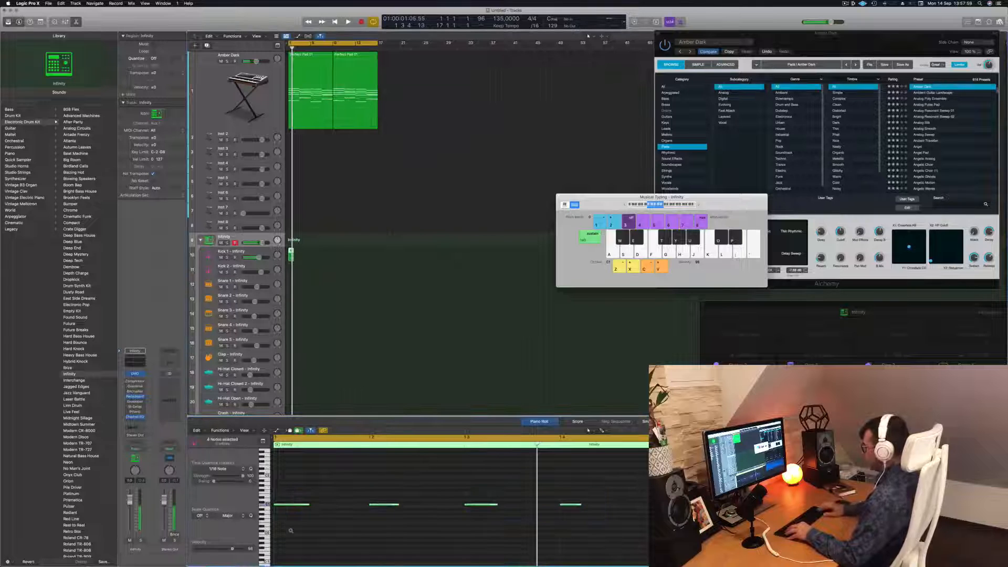
key(alt+Up)
key(alt+Up)
key(alt+Up)
key(space)
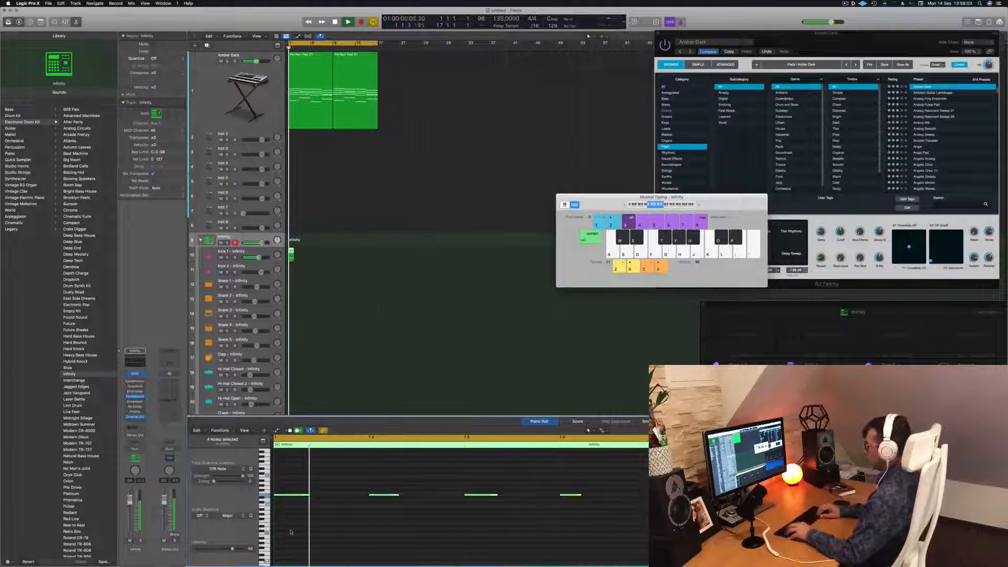
Transpose the four selected kick notes back down three semitones.
key(alt+Down)
key(alt+Down)
key(alt+Down)
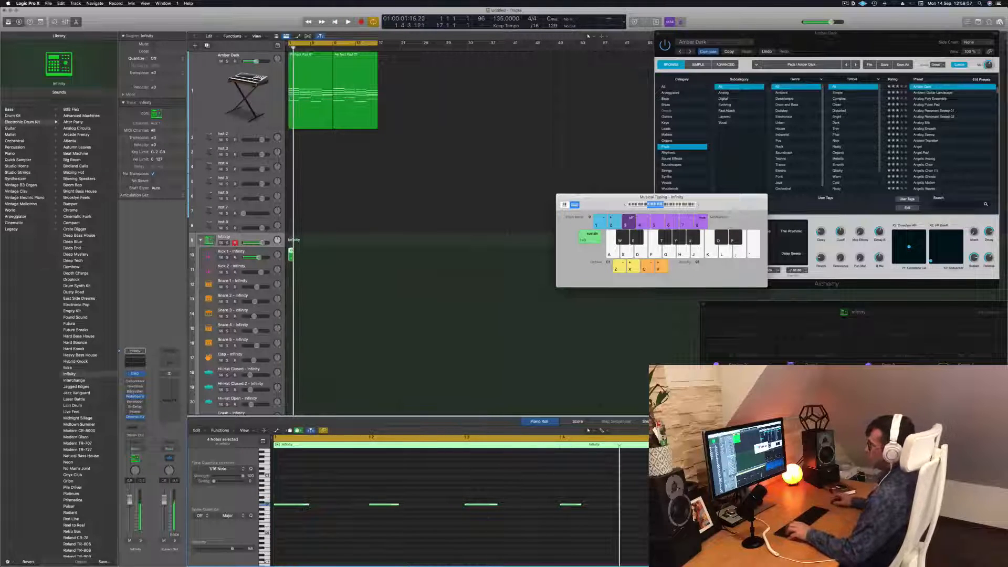
Copy the kick region from Kick 1 to the Kick 2 track, listen to both, and mute Kick 2.
drag(291, 255, 293, 274)
key(space)
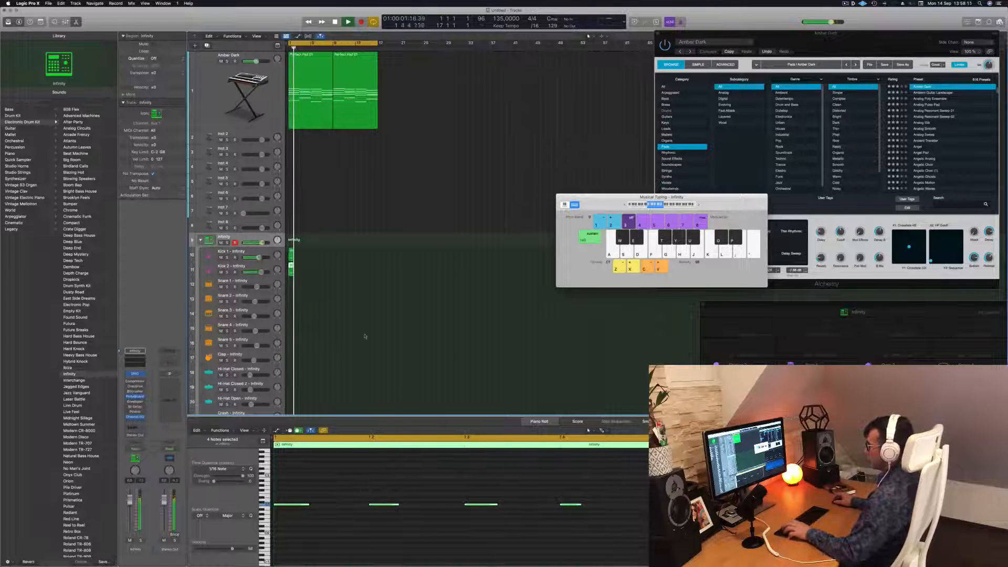
click(222, 272)
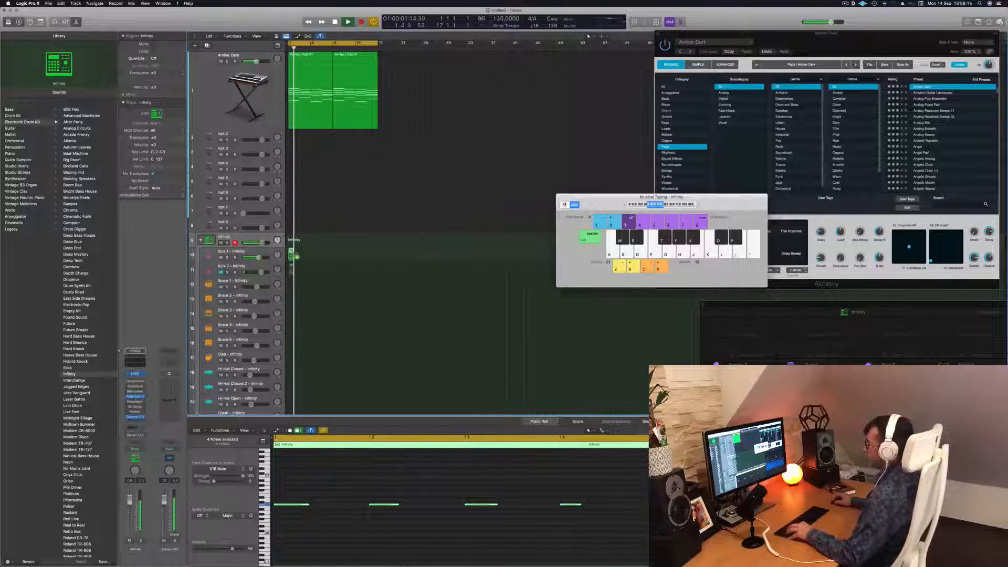
Duplicate the one-bar kick region along the Kick 1 track until it fills the pad section up to bar 17.
drag(295, 253, 295, 253)
drag(307, 256, 337, 255)
key(space)
click(292, 269)
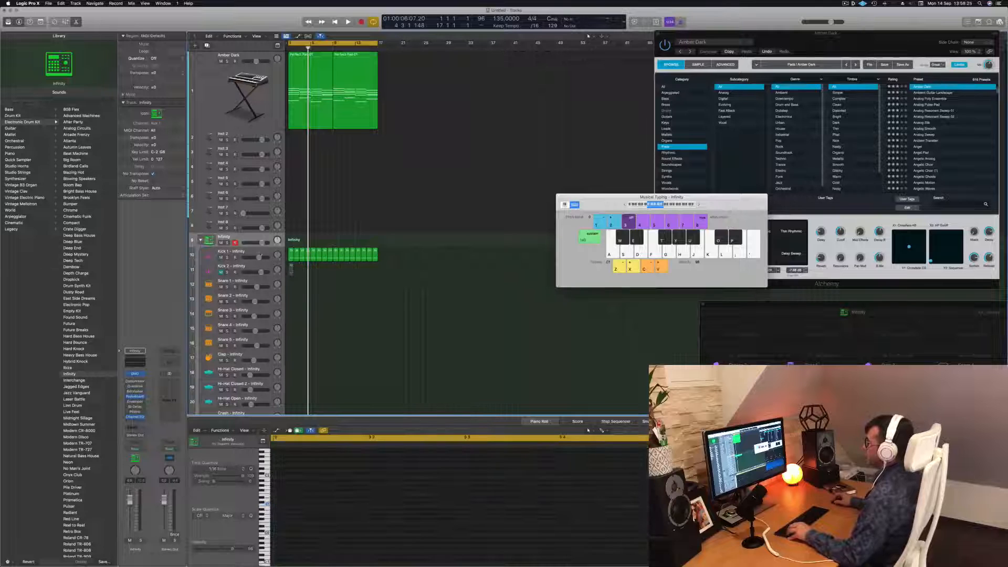
Increase the Kick 1 track's height, play the kick pattern from the start, and reselect the main Infinity track.
click(258, 251)
drag(249, 262, 249, 289)
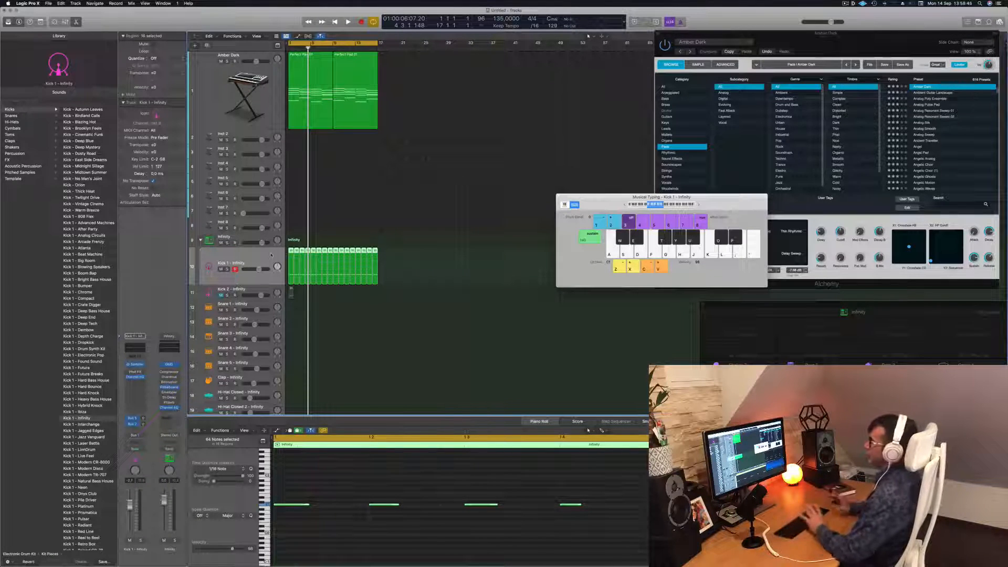
key(Return)
key(space)
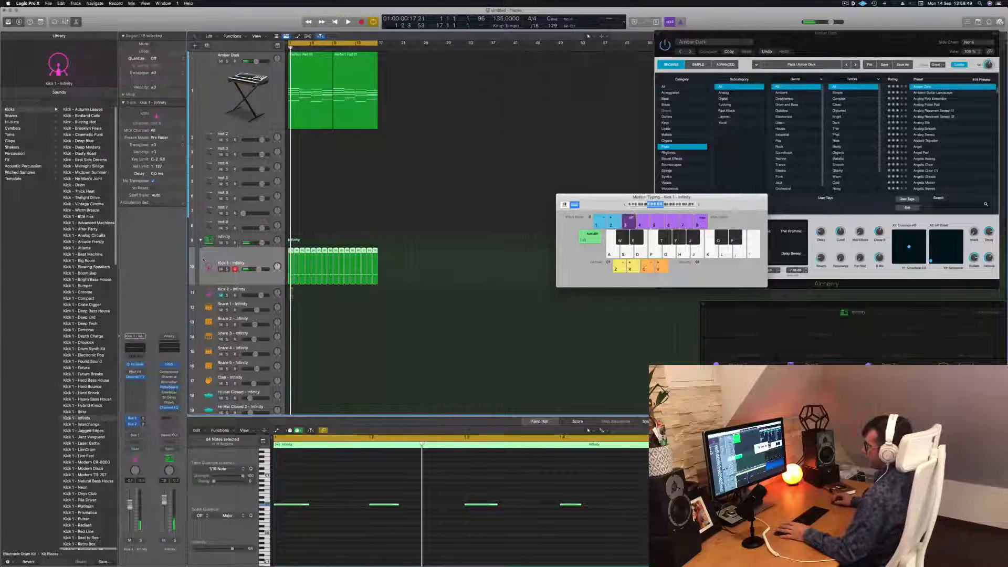
click(253, 237)
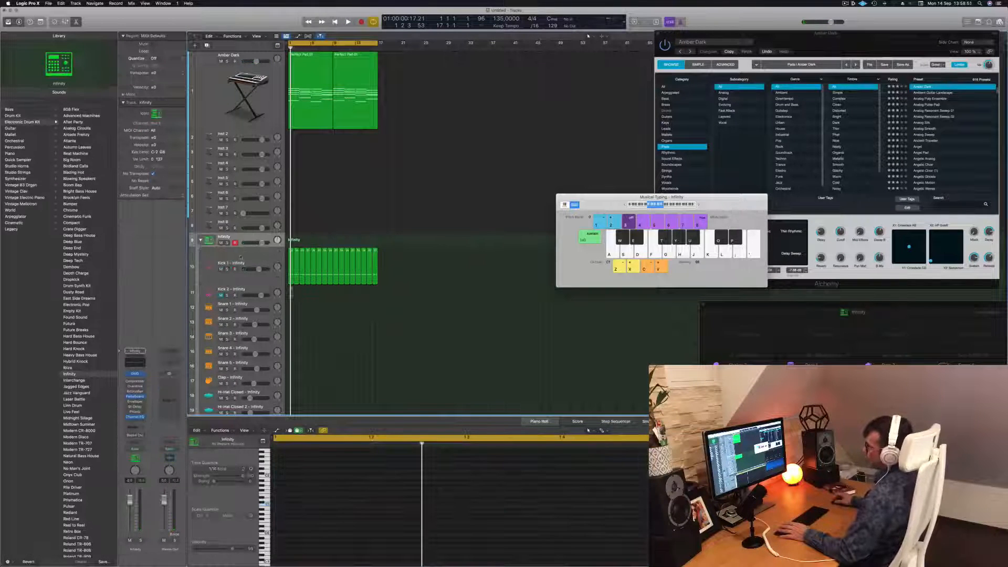
Select the Kick 1 track with all its regions and listen to the kick pattern from the start.
click(249, 258)
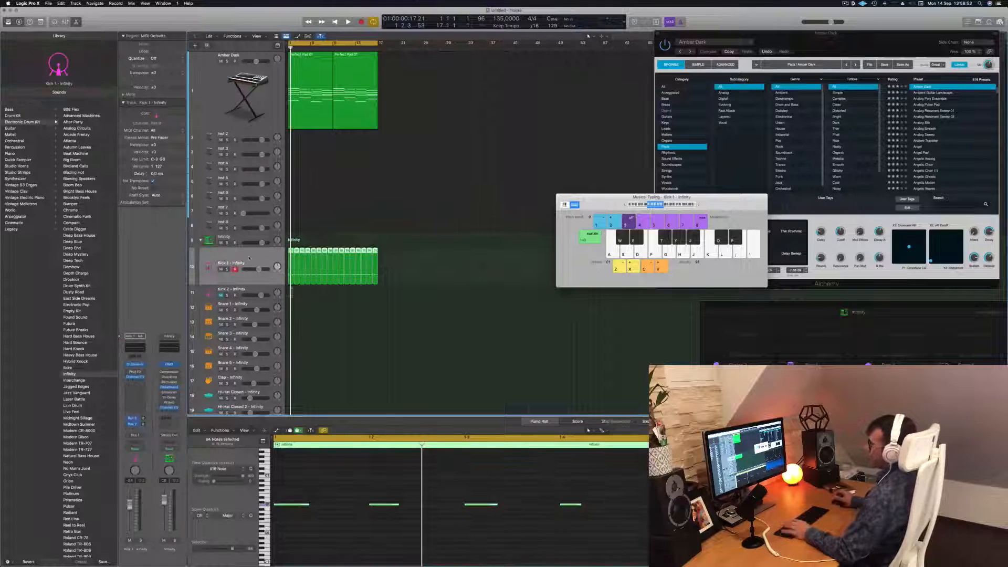
key(space)
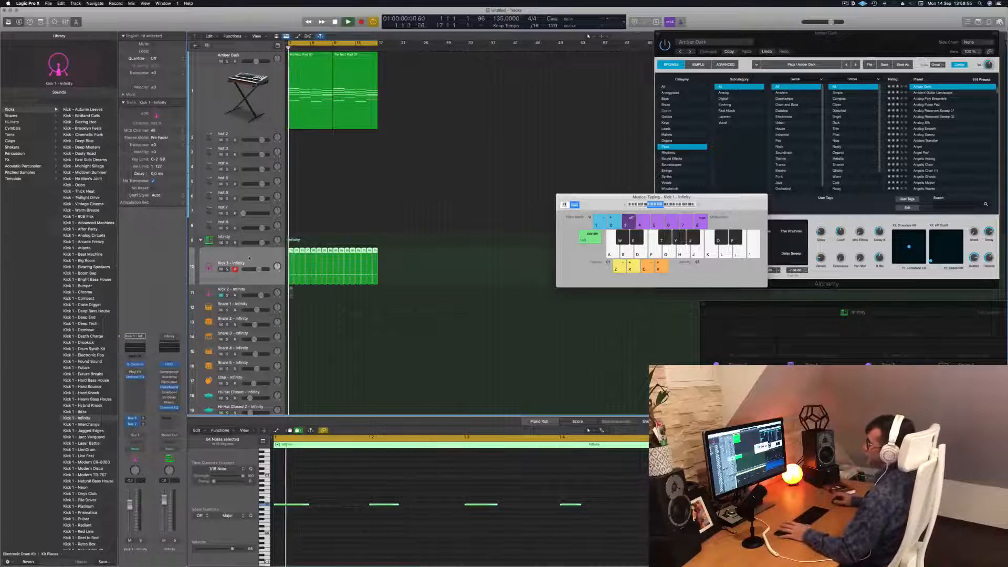
key(space)
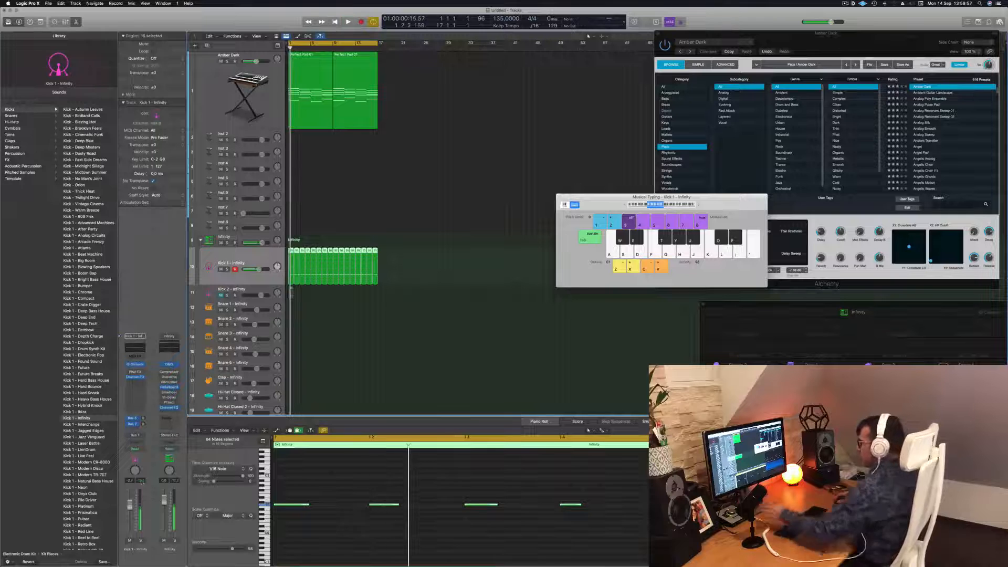
key(space)
key(space)
Transpose the notes of all the Kick 1 regions slightly upward, trying neighbouring semitones while playing the pattern against the pad.
scroll(329, 531, down, 5)
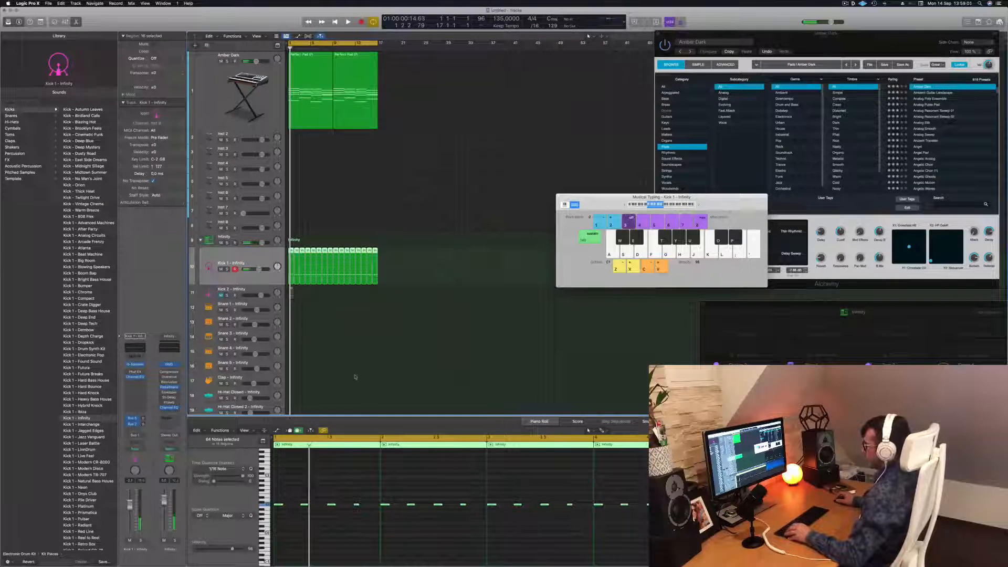
click(294, 487)
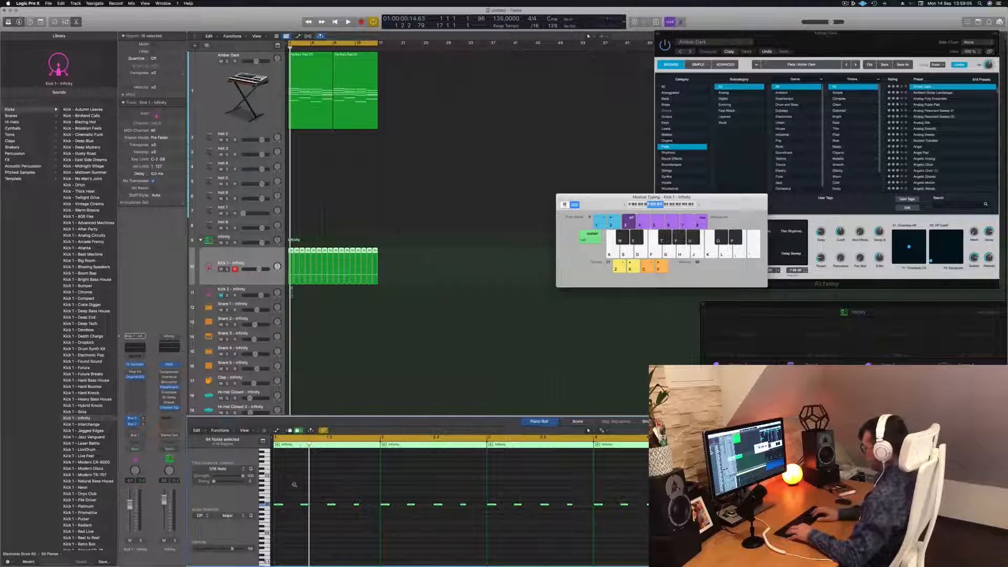
key(space)
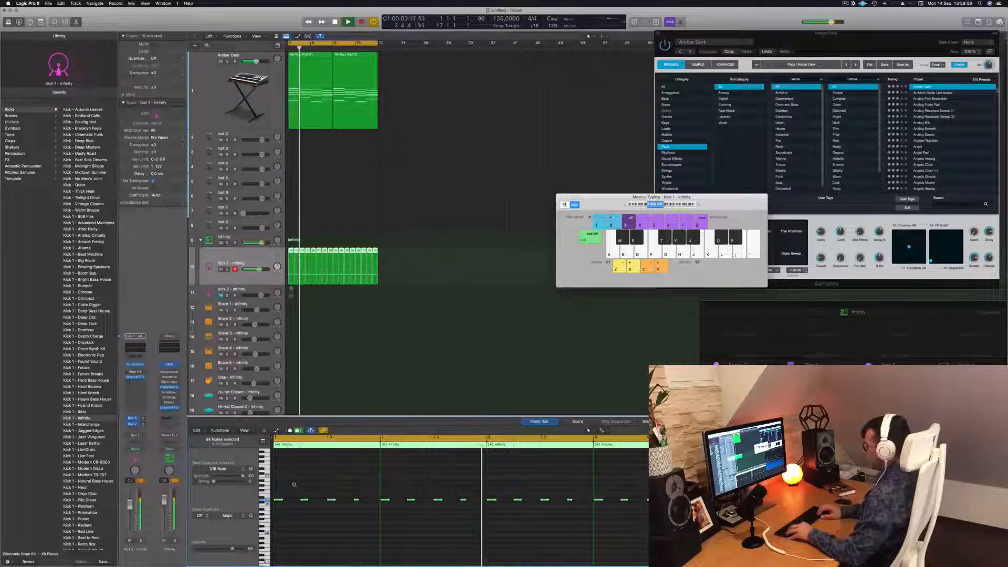
key(alt+Up)
key(alt+Up)
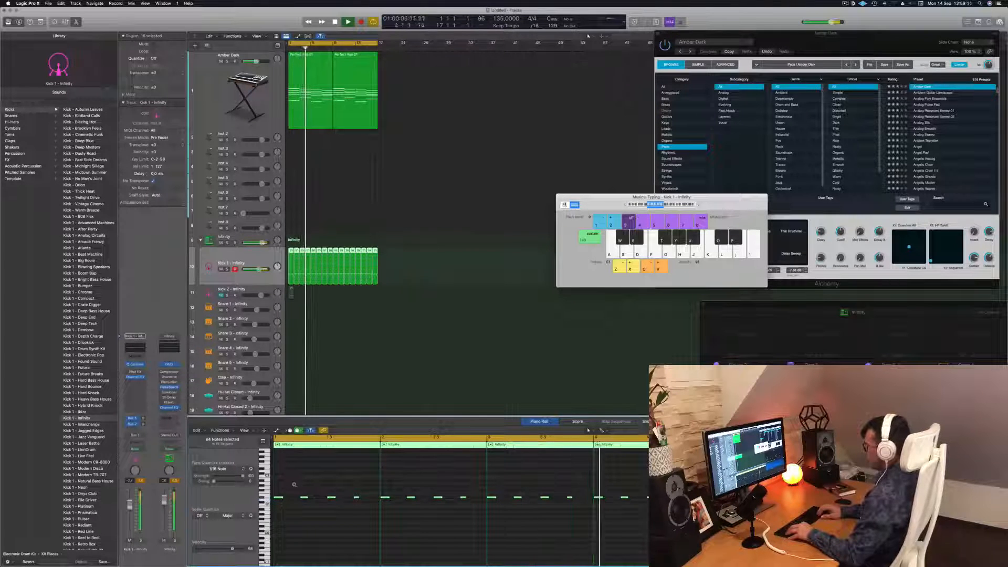
key(alt+Down)
key(alt+Down)
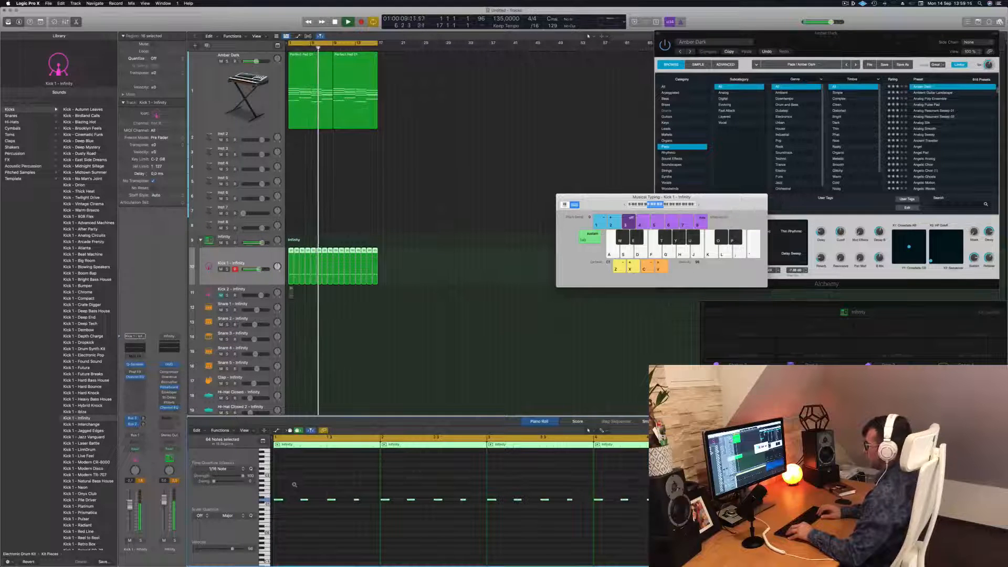
key(space)
key(space)
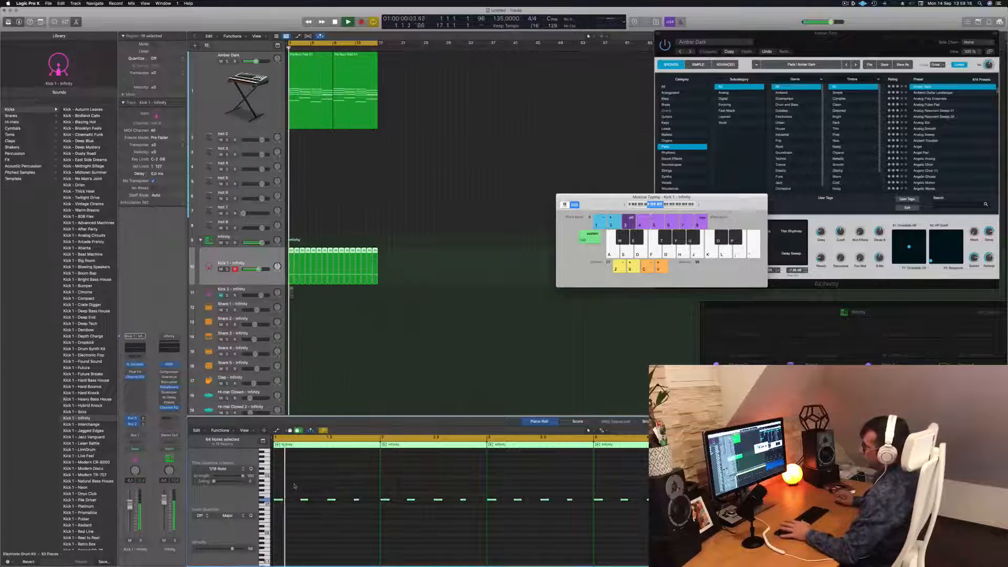
click(353, 380)
key(super+a)
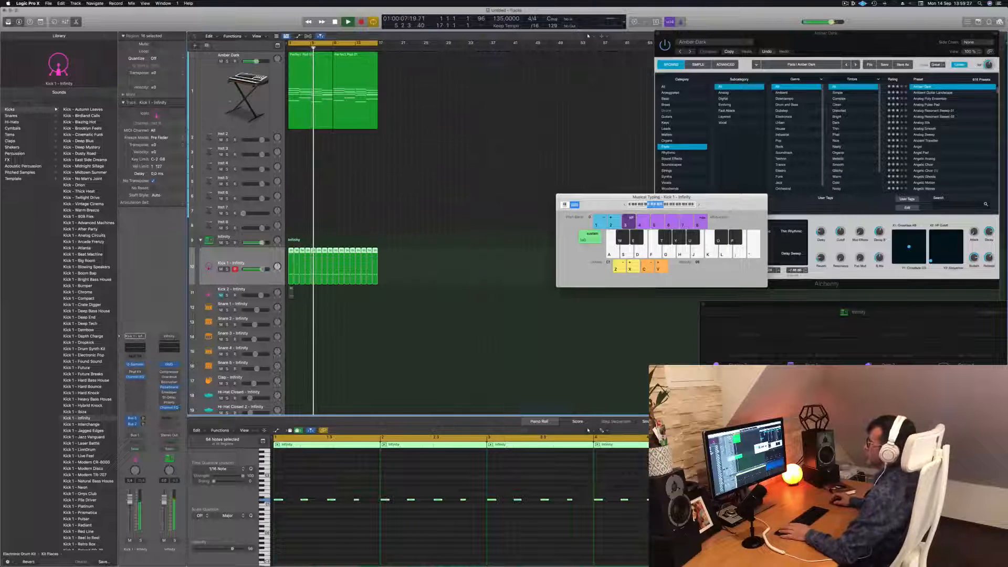
Adjust the performance knob beside Delay in the Amber Dark track's Alchemy synth, listen to the pad, and close the synth window.
click(229, 98)
click(135, 413)
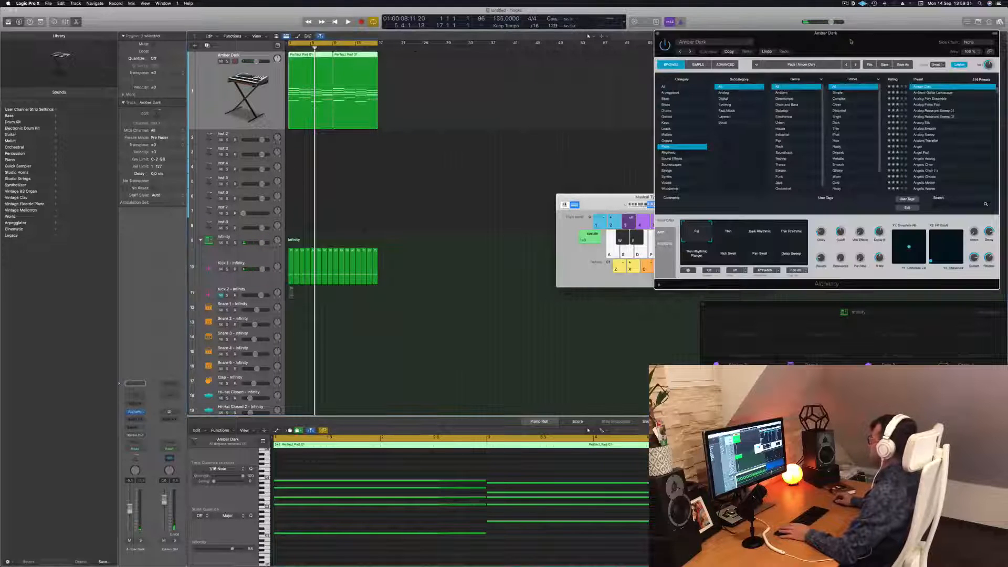
drag(851, 41, 713, 46)
key(space)
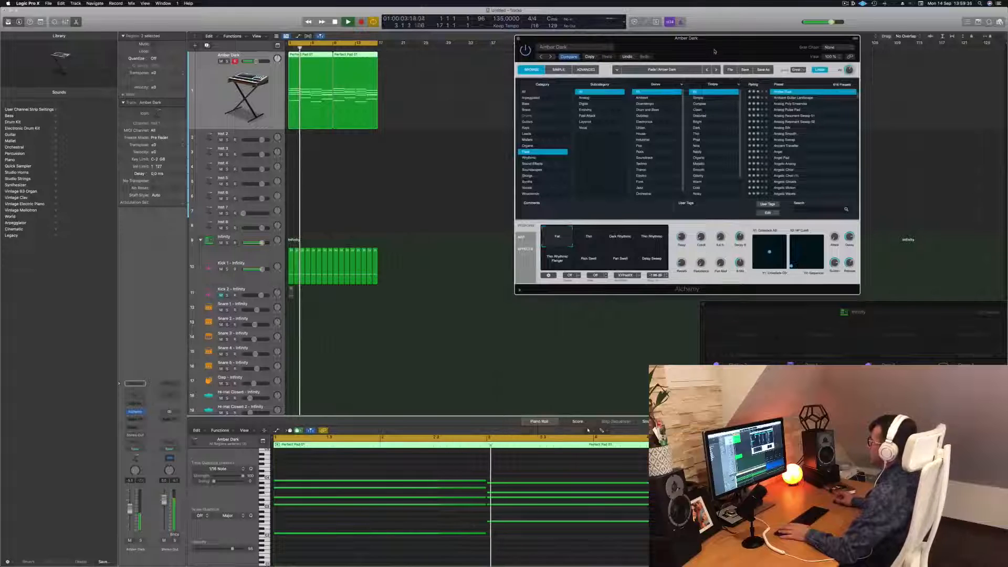
drag(699, 241, 703, 221)
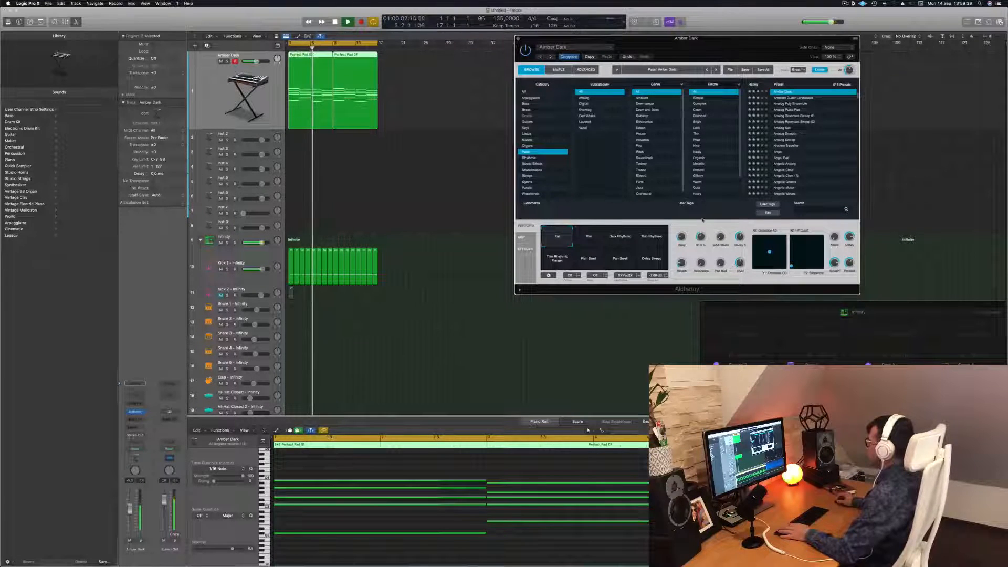
key(space)
key(space)
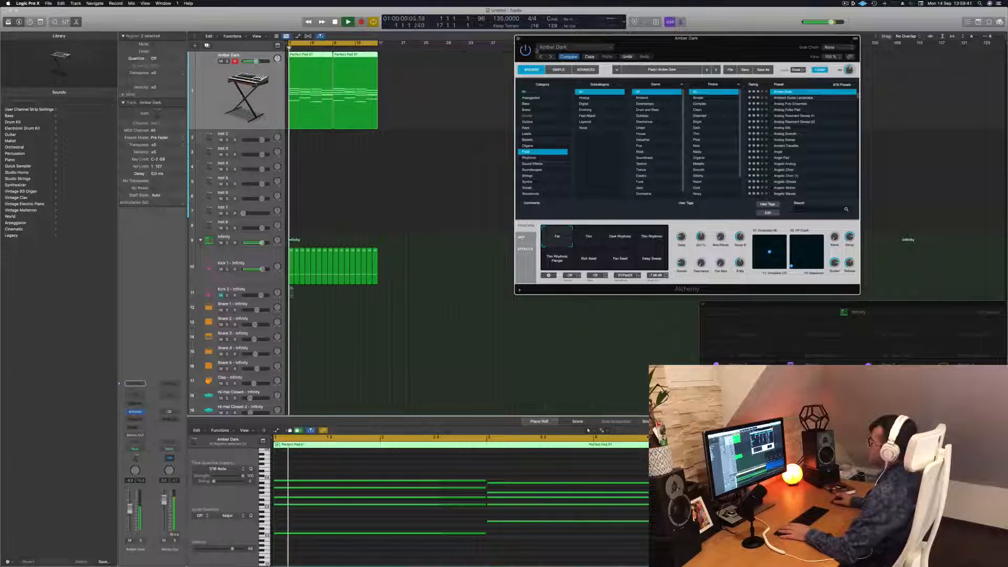
key(super+w)
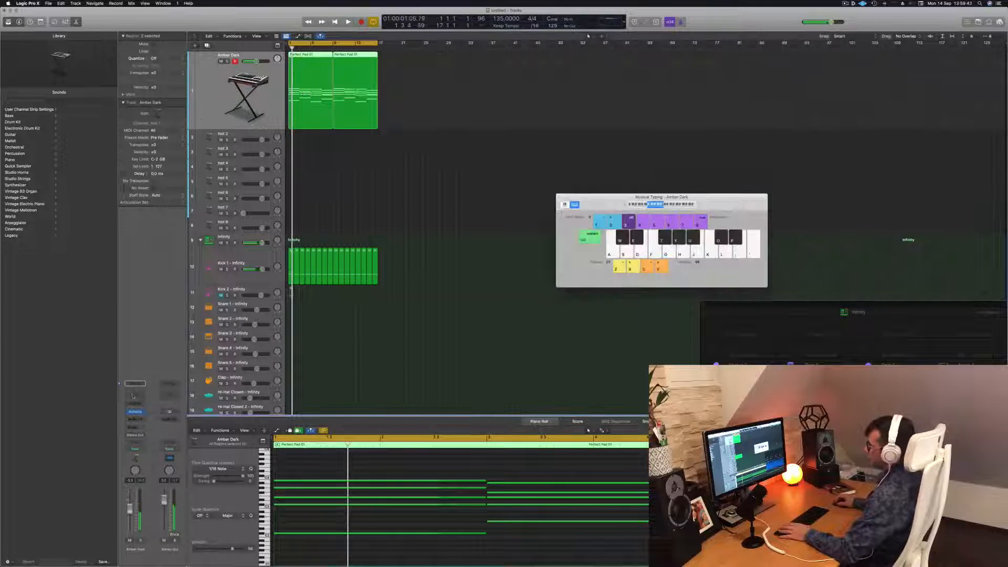
Add a Channel EQ to the Amber Dark track and set its high-cut filter to about 650 Hz with a gentler slope.
click(132, 396)
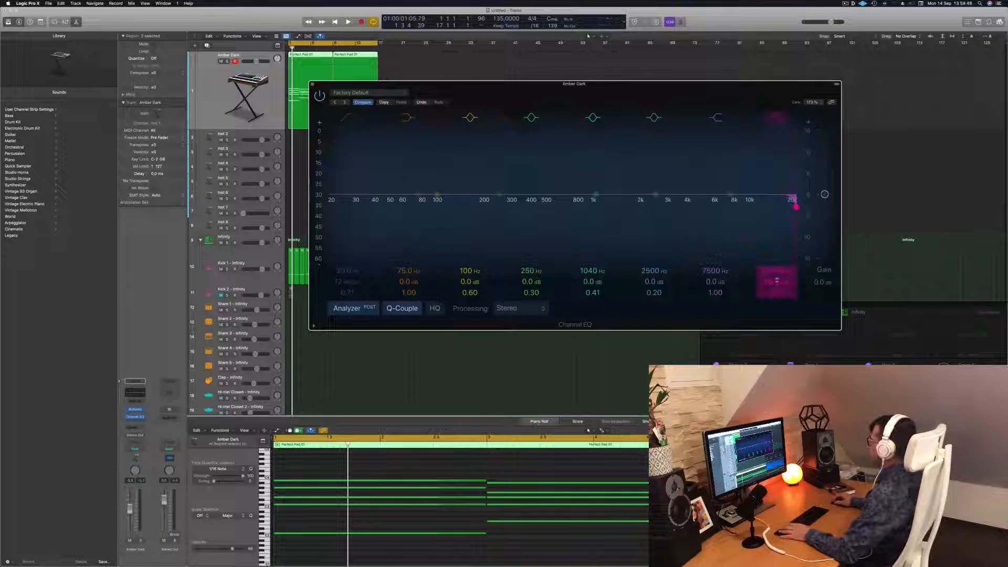
drag(797, 206, 625, 206)
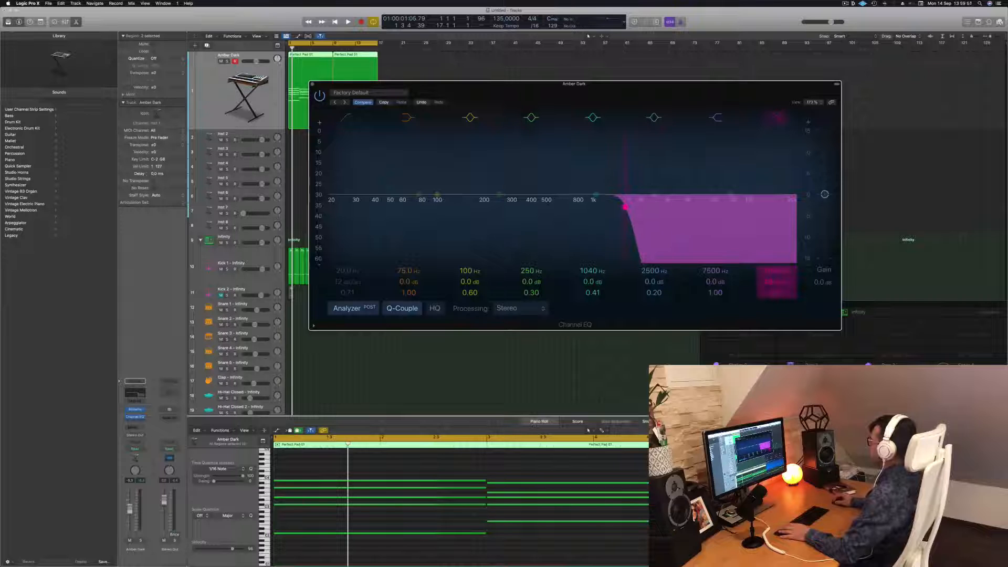
drag(776, 282, 777, 278)
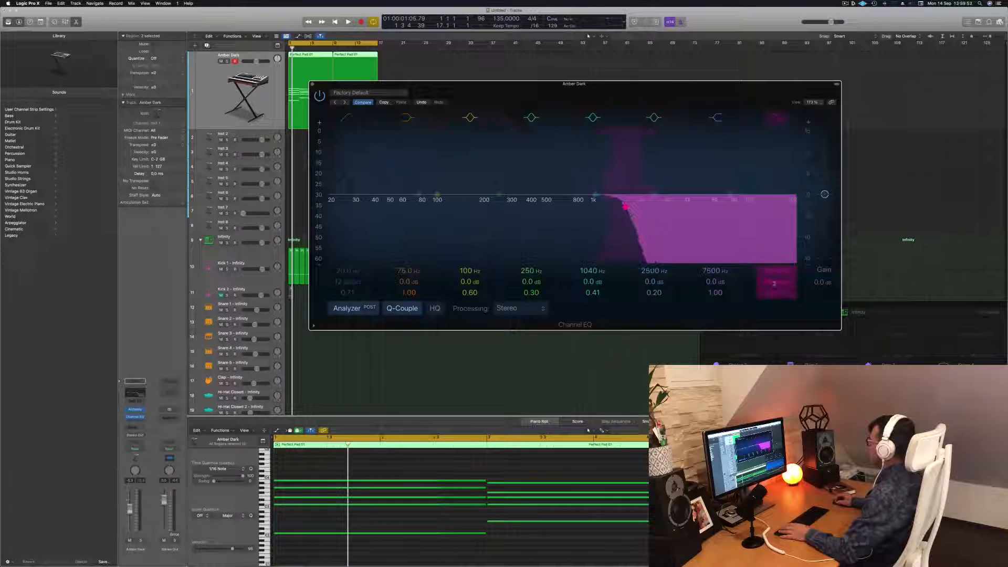
key(space)
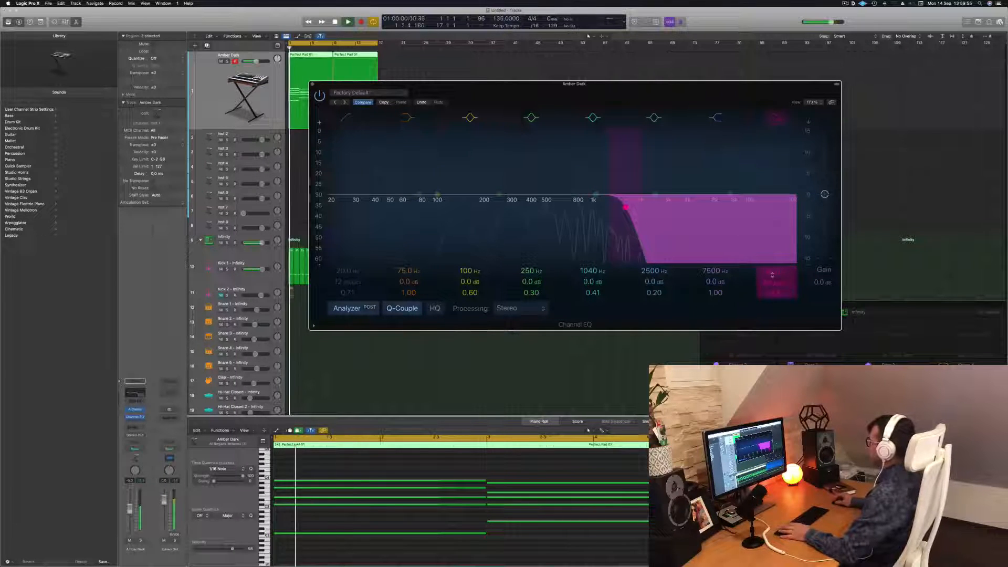
drag(626, 207, 566, 206)
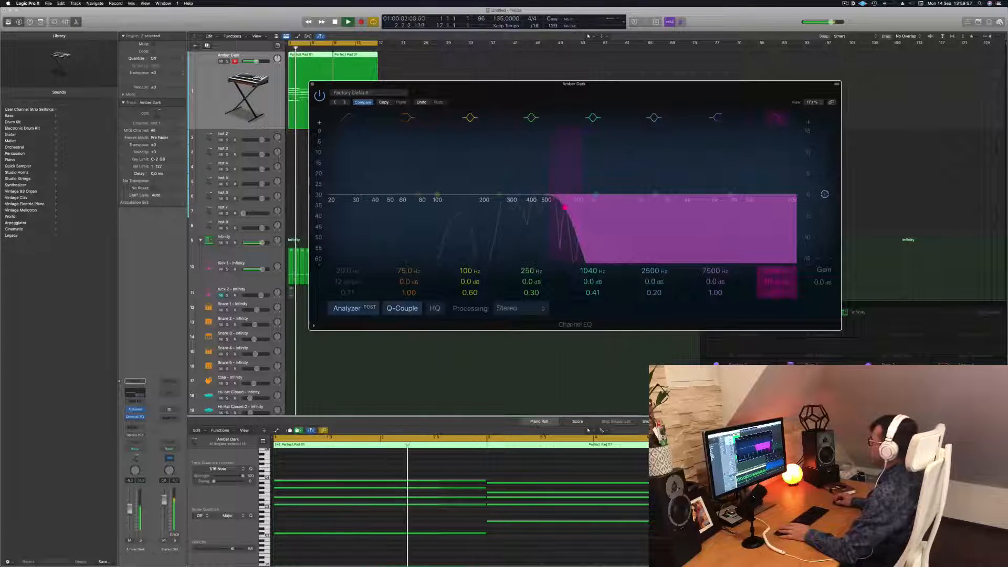
Move the Channel EQ window clear of the arrangement, replay the filtered pad with the kick, and deselect the pad regions.
drag(633, 97, 938, 114)
key(space)
key(space)
click(362, 227)
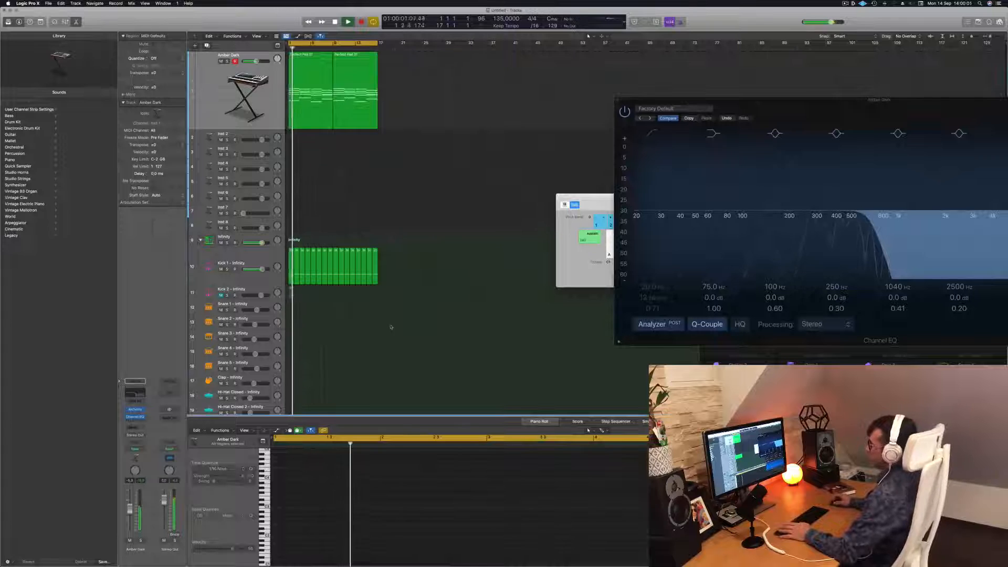
Copy the first one-bar kick region from Kick 1 to the start of the Snare 1 track.
scroll(380, 328, down, 5)
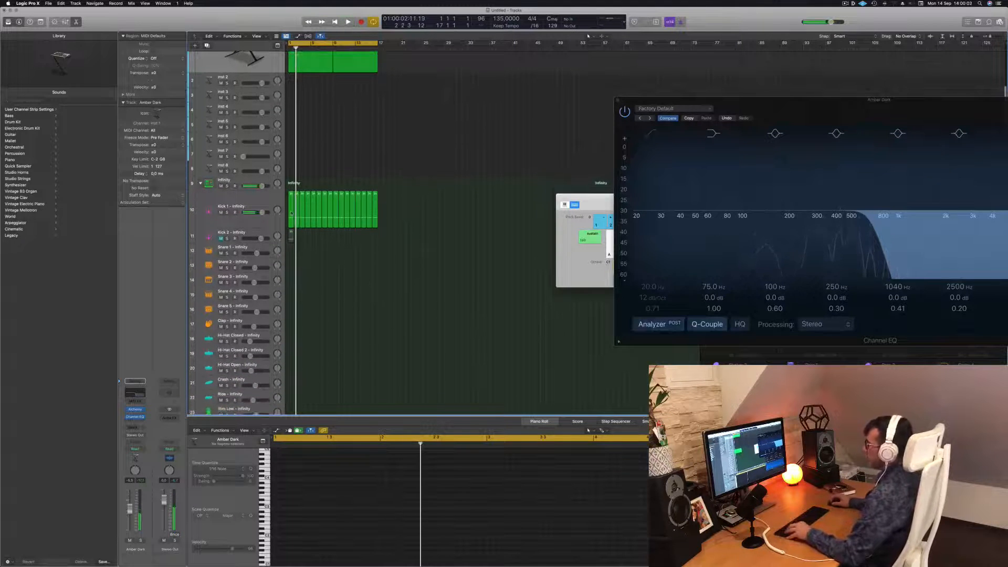
click(291, 216)
drag(291, 217, 291, 266)
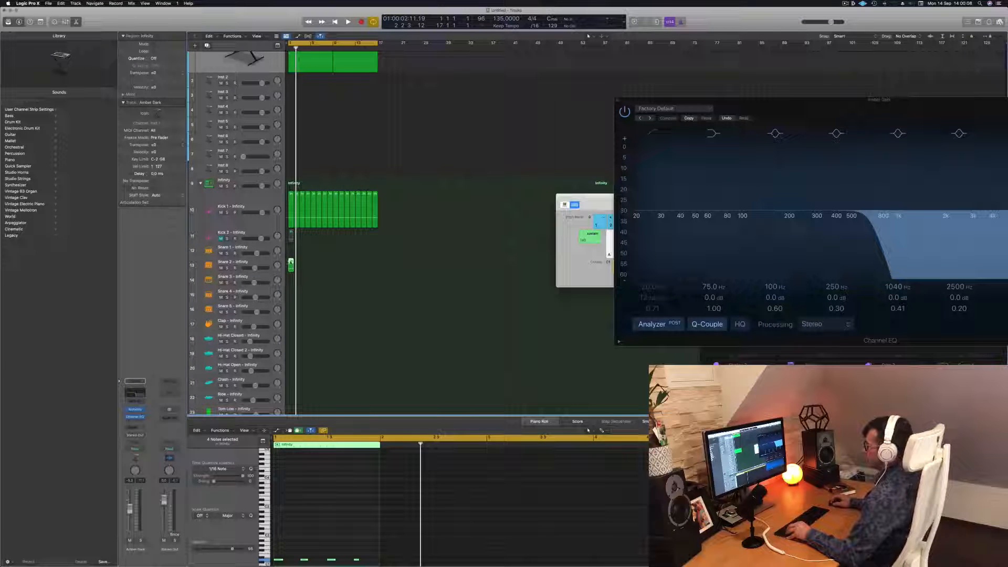
drag(291, 264, 291, 249)
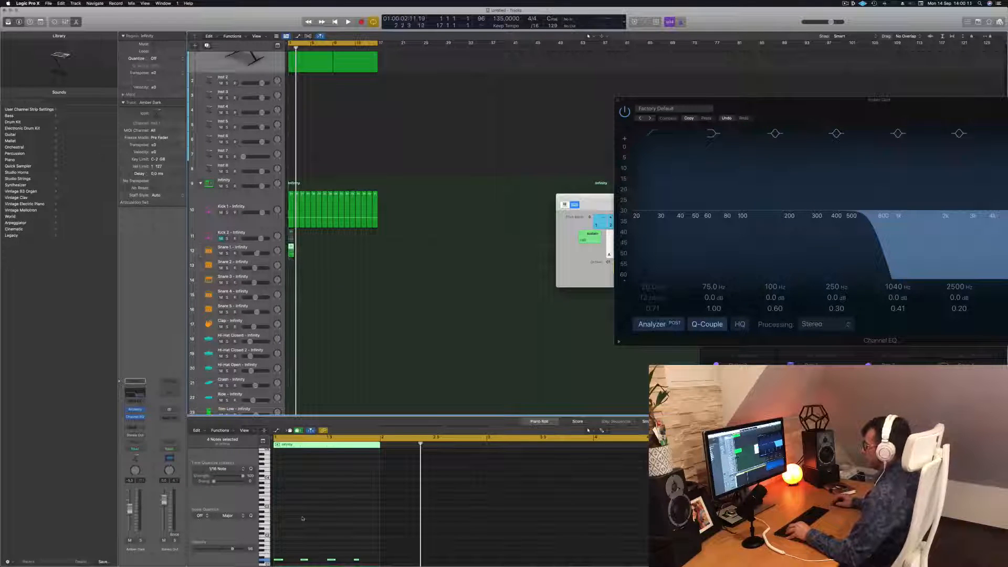
Delete the first and third notes of the Snare 1 region and select the two remaining notes.
scroll(303, 518, down, 3)
drag(370, 527, 273, 542)
click(299, 537)
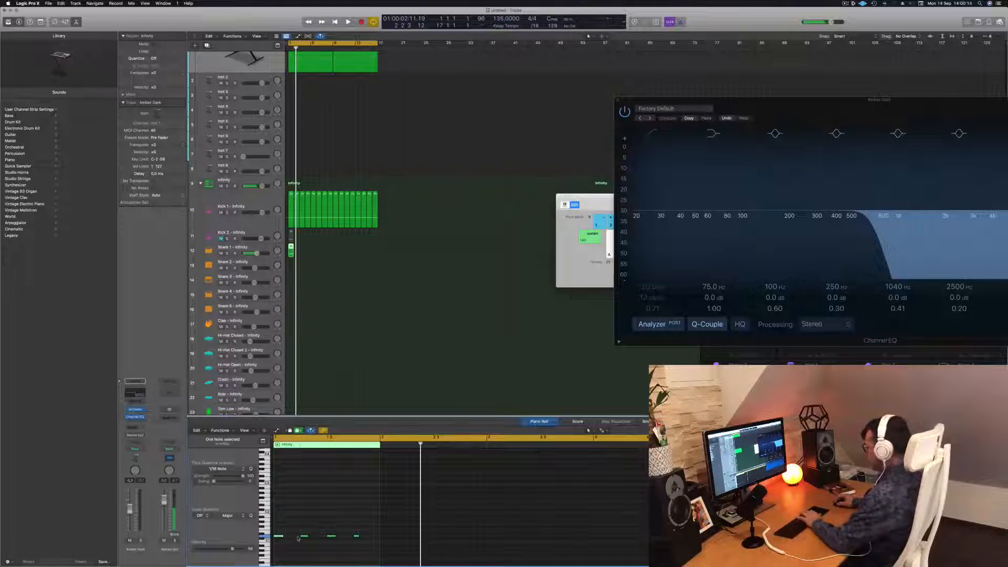
key(Delete)
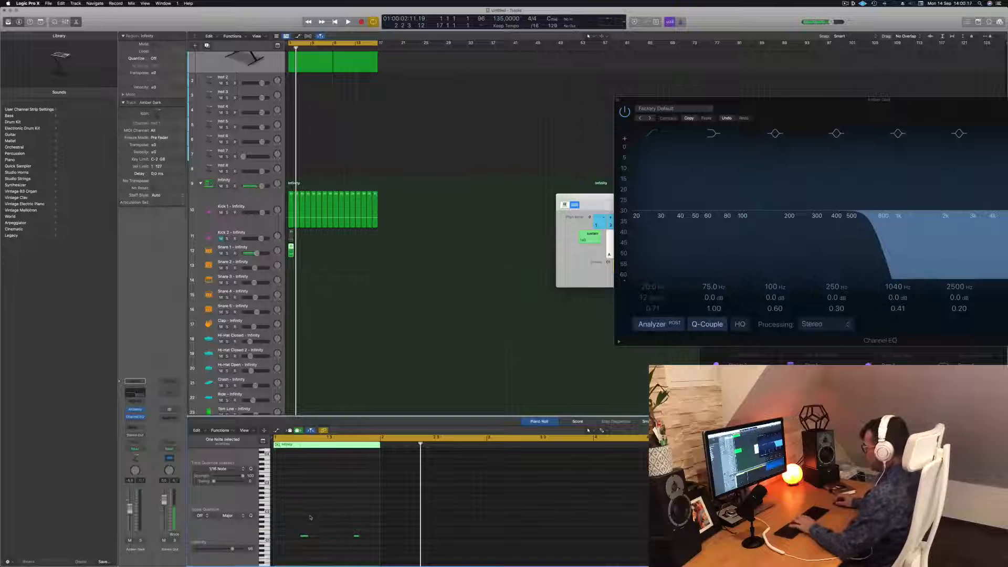
drag(297, 517, 363, 548)
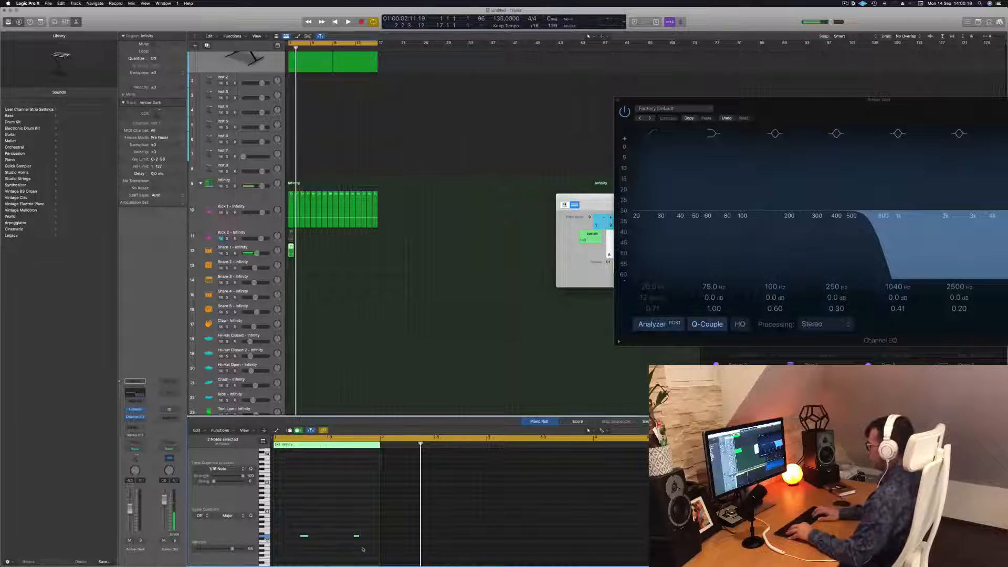
Transpose the two selected snare notes upward, comparing neighbouring semitones while the beat plays.
key(space)
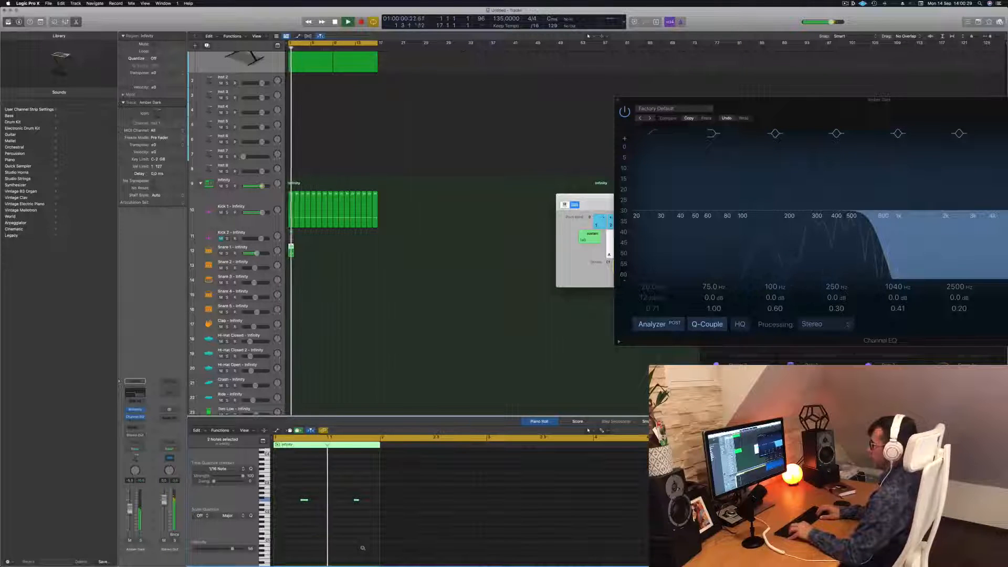
key(alt+Up)
key(alt+Up)
key(Return)
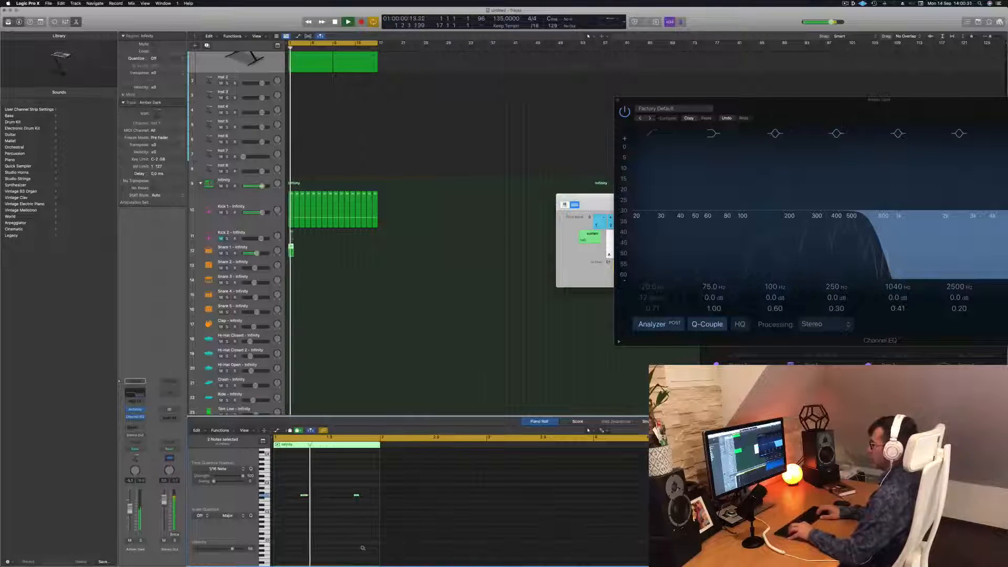
key(alt+Up)
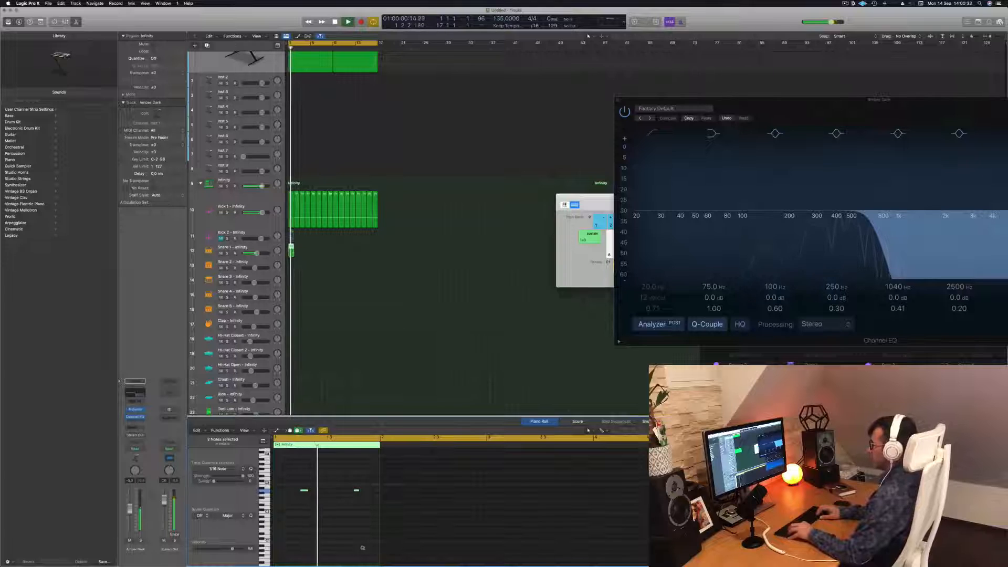
key(alt+Down)
key(alt+Down)
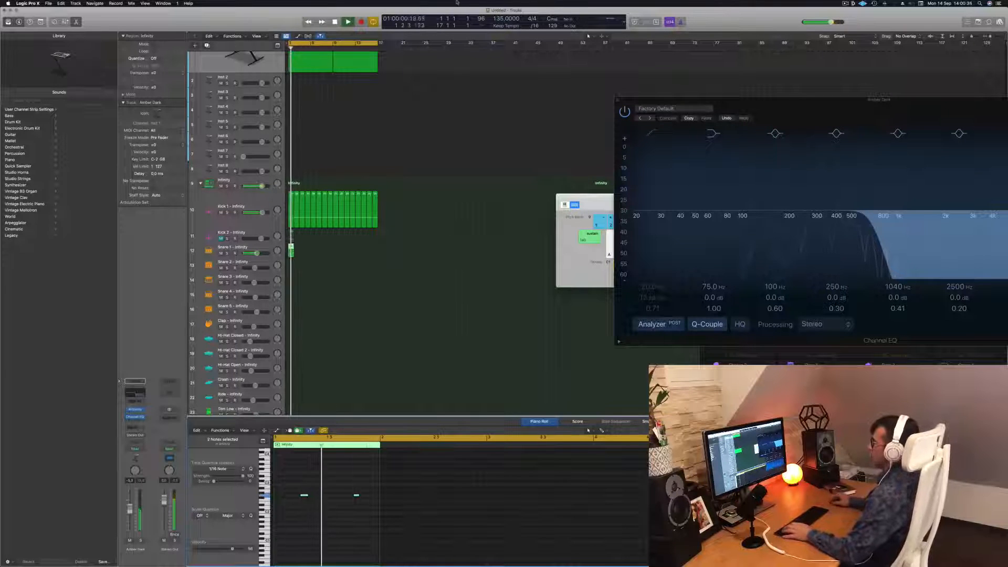
Duplicate the one-bar snare region along the Snare 1 track until it fills the section up to bar 17.
drag(292, 250, 339, 256)
scroll(309, 283, down, 1)
scroll(307, 283, down, 1)
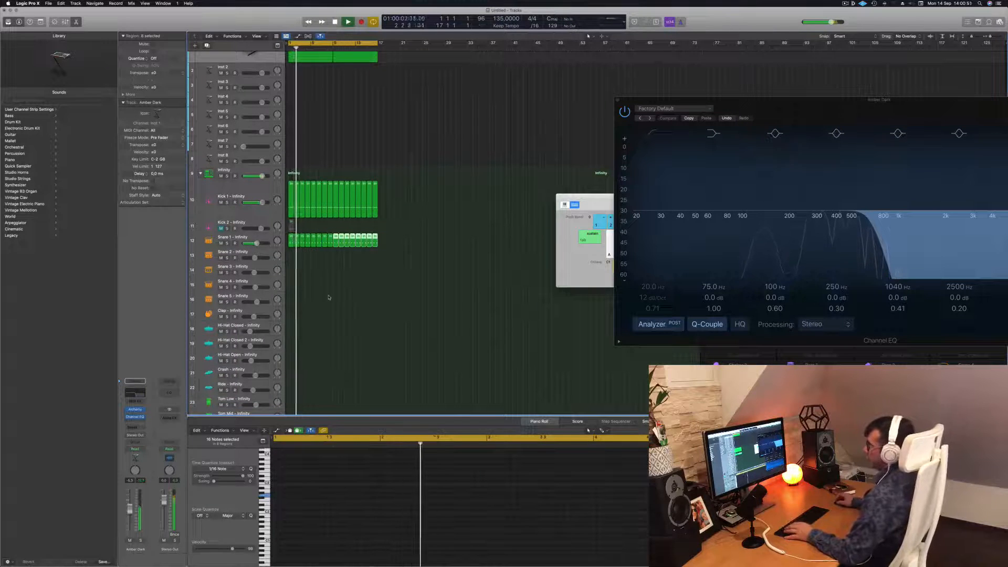
Copy the first snare region to the start of the Hi-Hat Open track and select its two notes.
scroll(327, 294, down, 4)
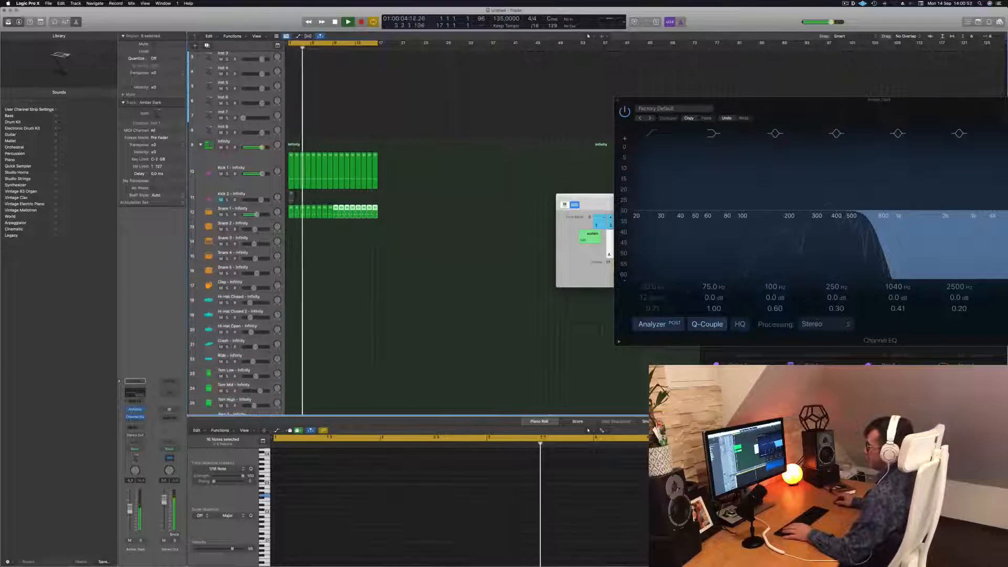
click(291, 210)
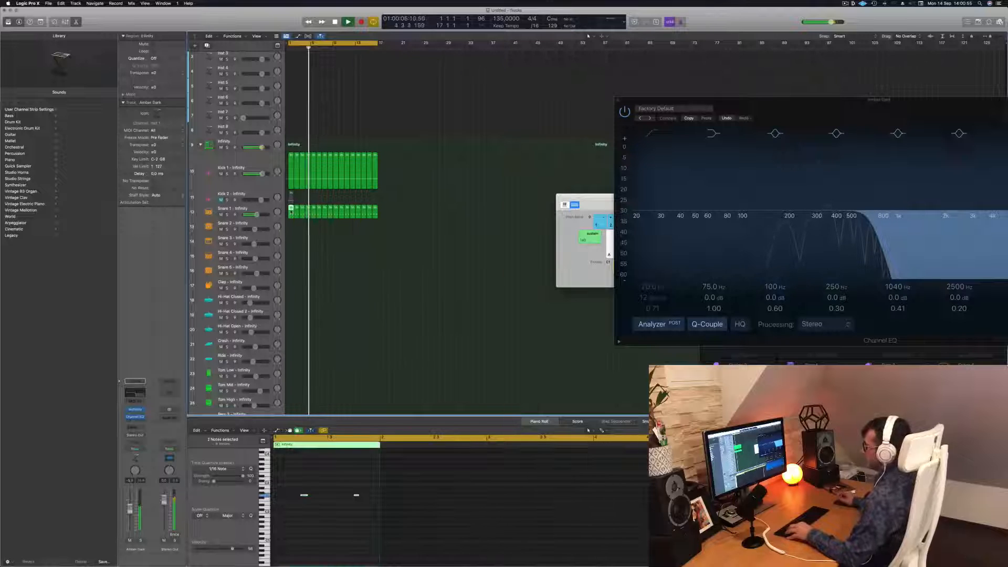
drag(291, 209, 293, 337)
drag(292, 484, 385, 520)
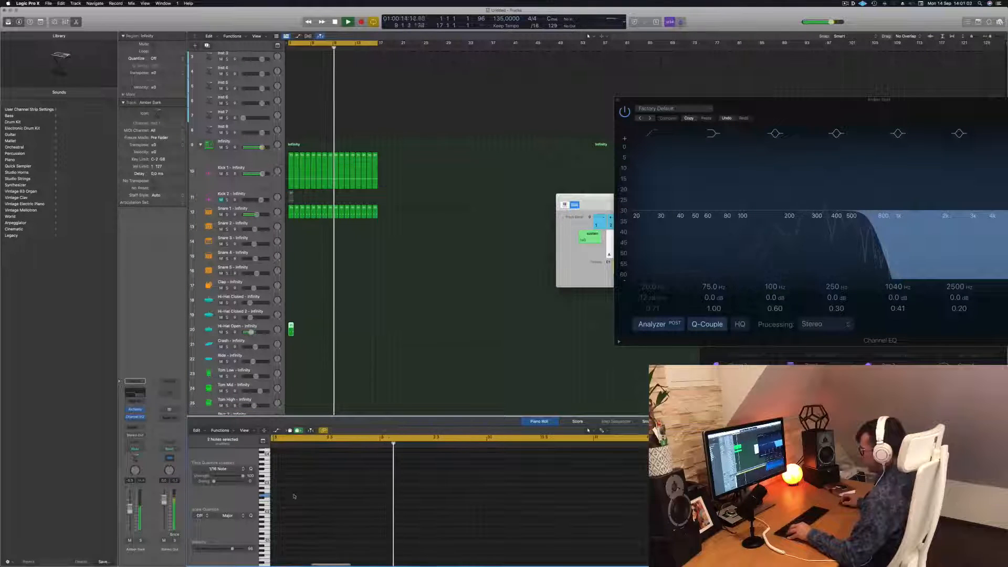
Extend the Hi-Hat Open region to four off-beat notes by copying its two notes within the bar, and play the result.
key(space)
drag(297, 485, 359, 522)
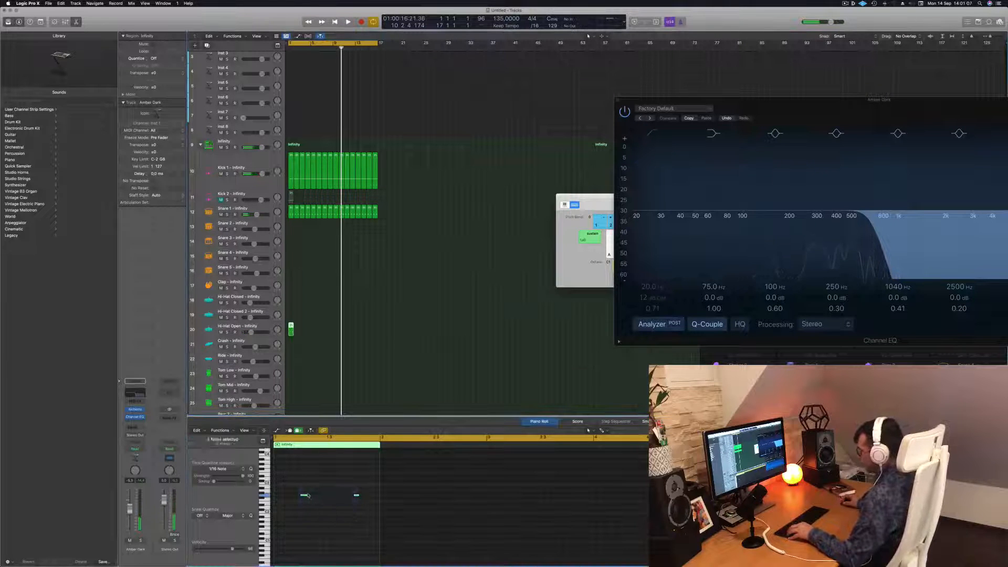
mouse_move(304, 496)
mouse_down()
mouse_move(291, 497)
mouse_move(318, 498)
mouse_up()
key(space)
key(space)
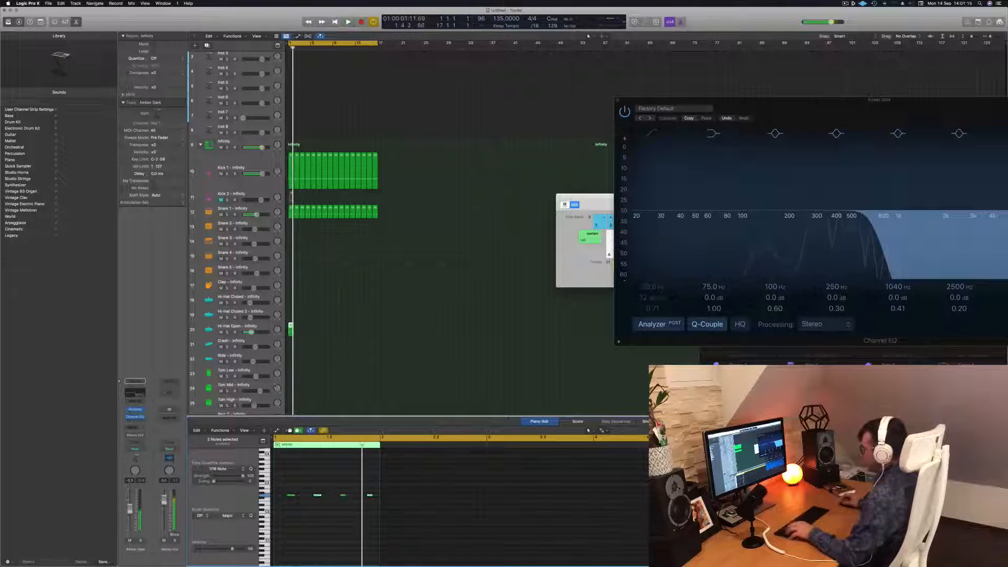
Select all four open hi-hat notes and transpose them, comparing lower and higher pitches during playback before settling on a higher one.
drag(382, 507, 382, 504)
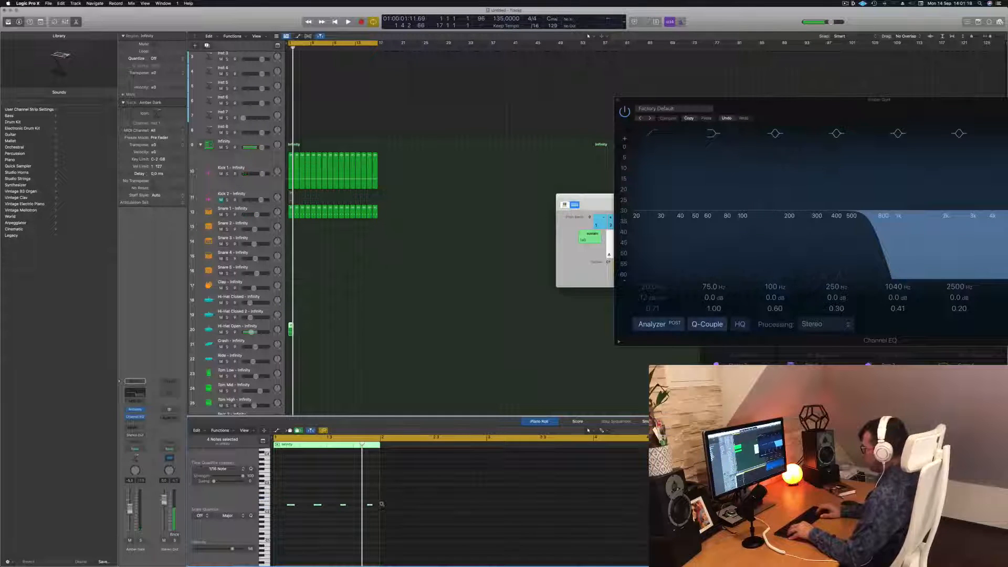
key(space)
key(space)
key(space)
key(alt+Up)
key(alt+Down)
key(alt+Down)
key(space)
key(space)
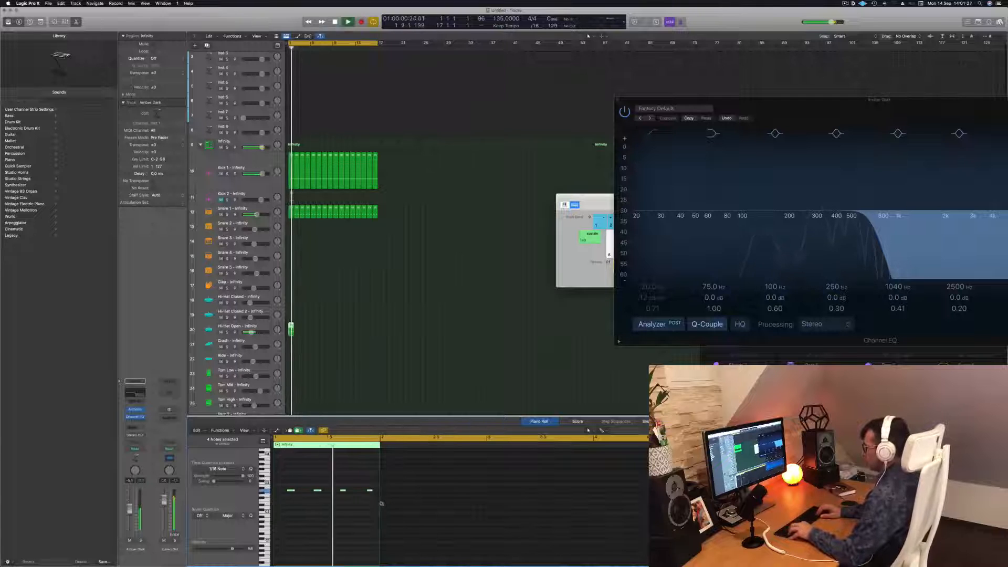
key(alt+Up)
key(alt+Up)
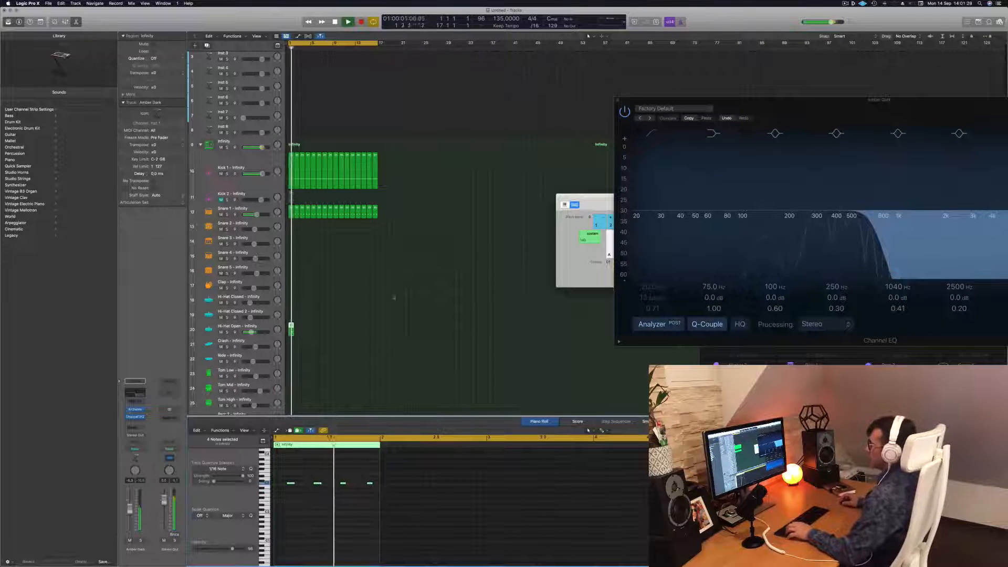
Fill the Hi-Hat Open track up to bar 17 with copies of its one-bar region and play the layered beat.
drag(291, 328, 338, 333)
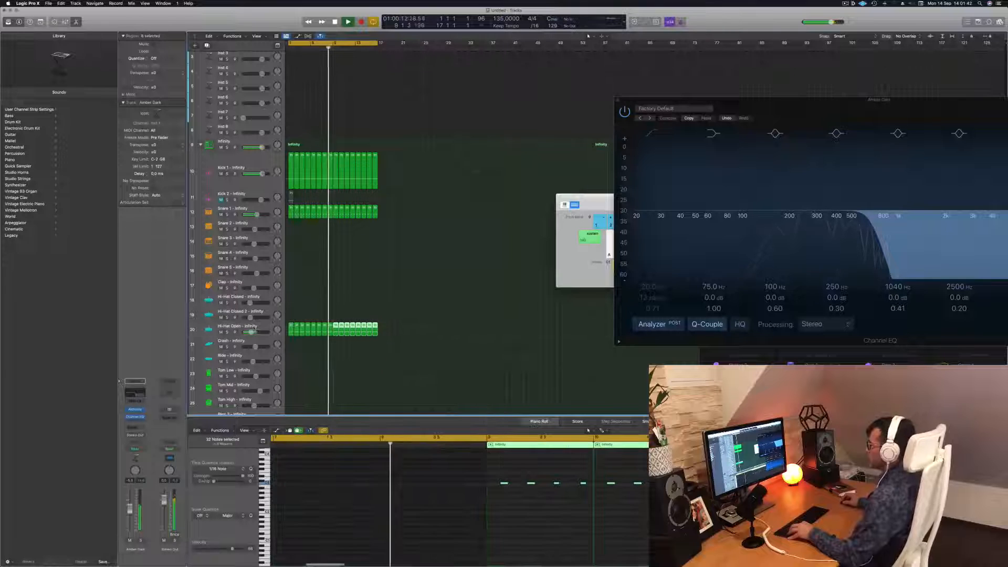
click(256, 327)
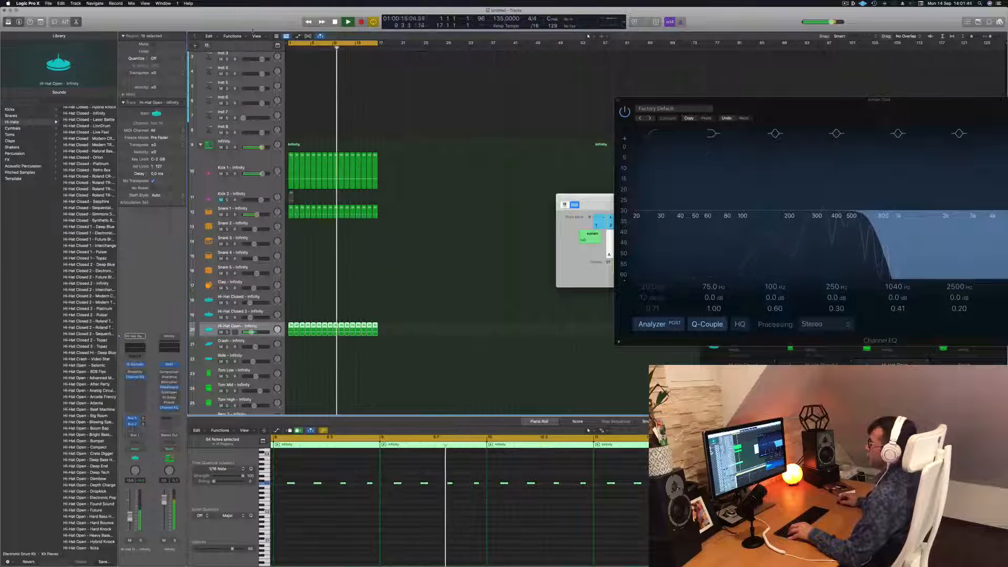
key(ctrl+alt+super+t)
key(ctrl+z)
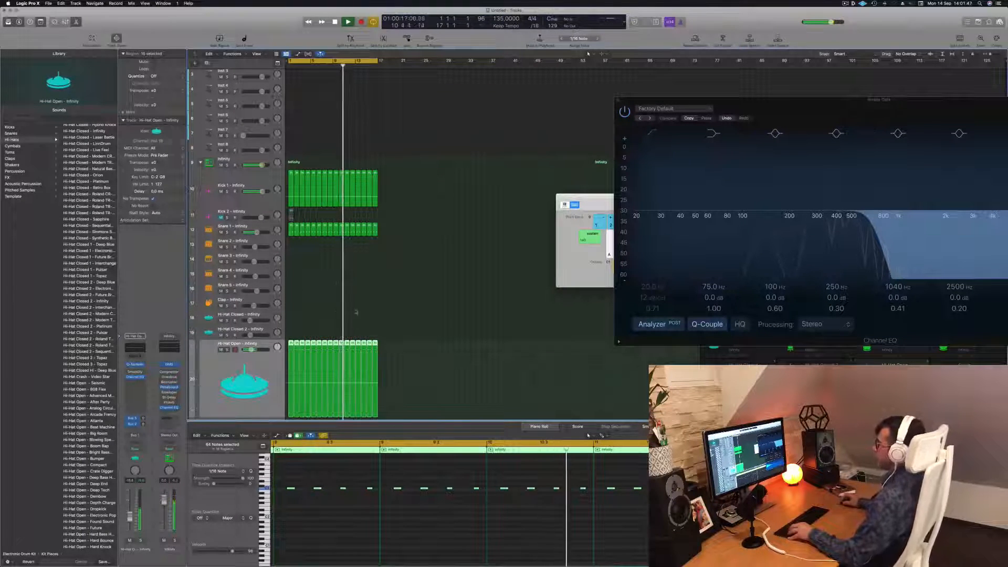
scroll(330, 284, down, 5)
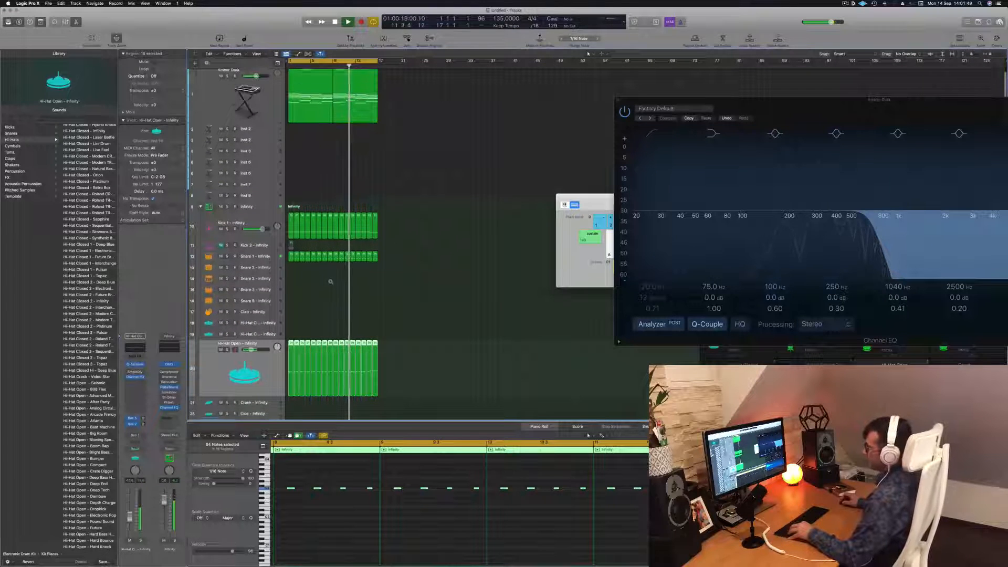
scroll(339, 276, down, 3)
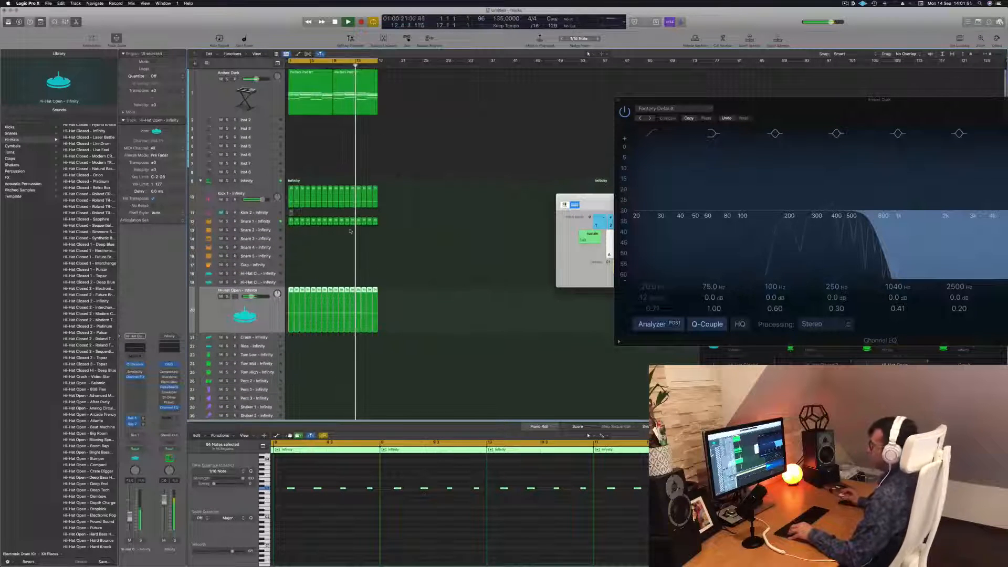
click(336, 244)
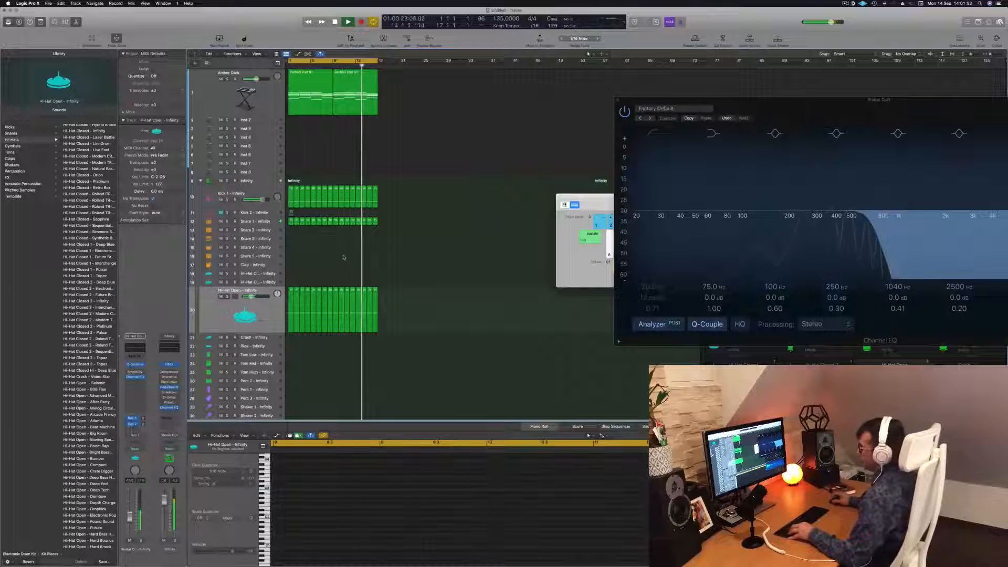
key(space)
scroll(349, 259, down, 1)
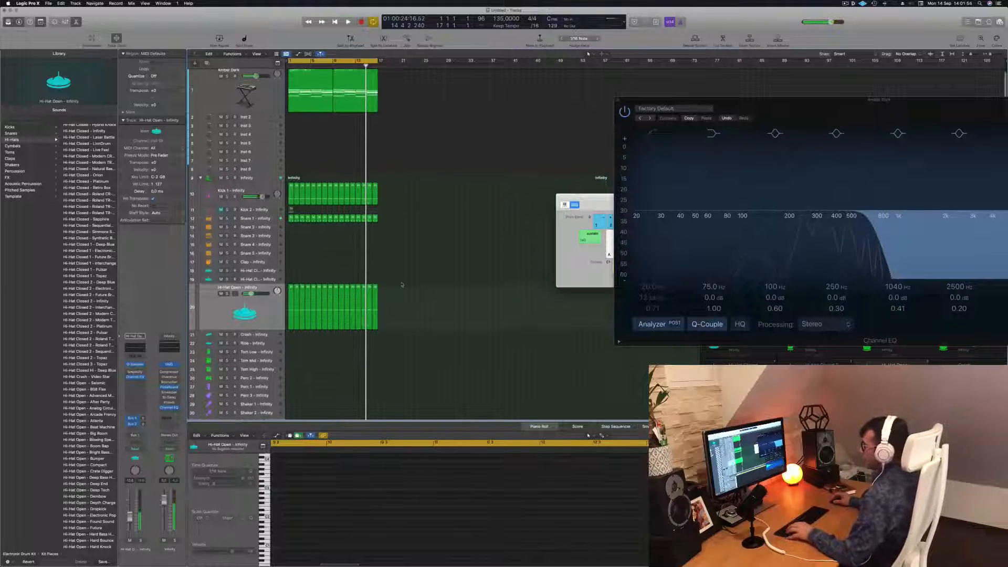
Copy the first Snare 1 region to the start of the Tom Low track and delete the first of its two notes.
click(291, 209)
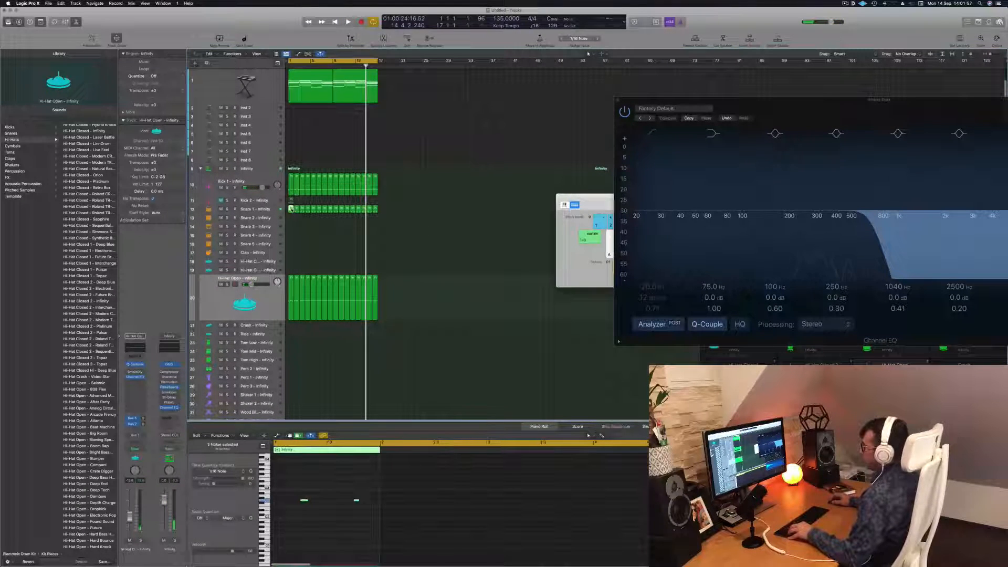
drag(291, 209, 291, 342)
drag(282, 490, 402, 526)
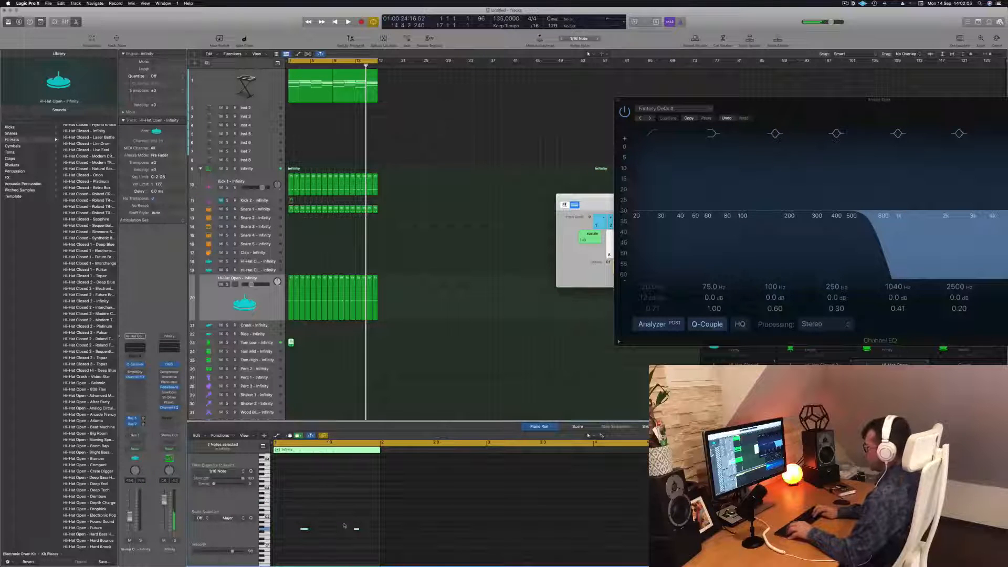
drag(343, 517, 291, 542)
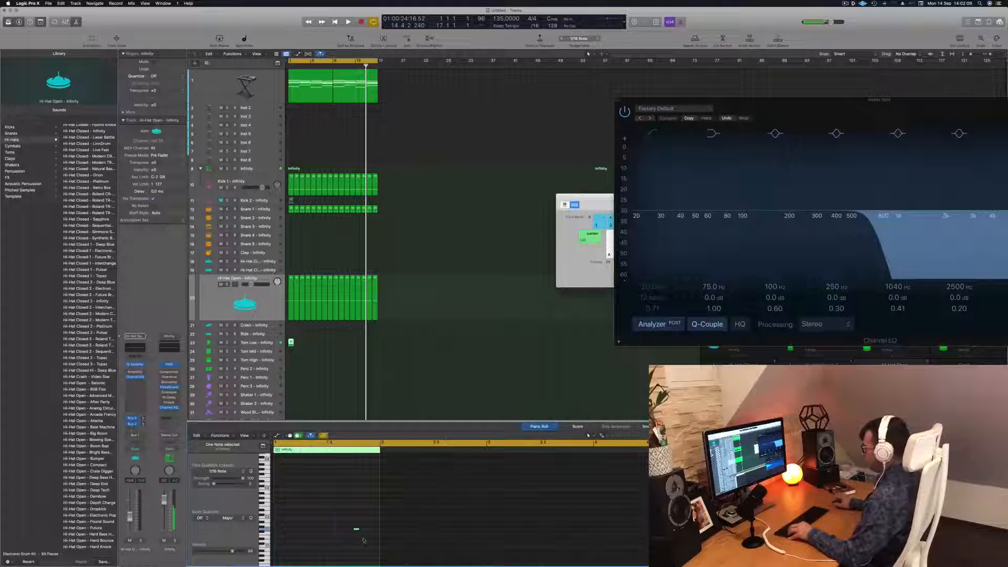
Move the remaining Tom Low note to the off-beat after beat 4 and compare different pitches during playback.
key(space)
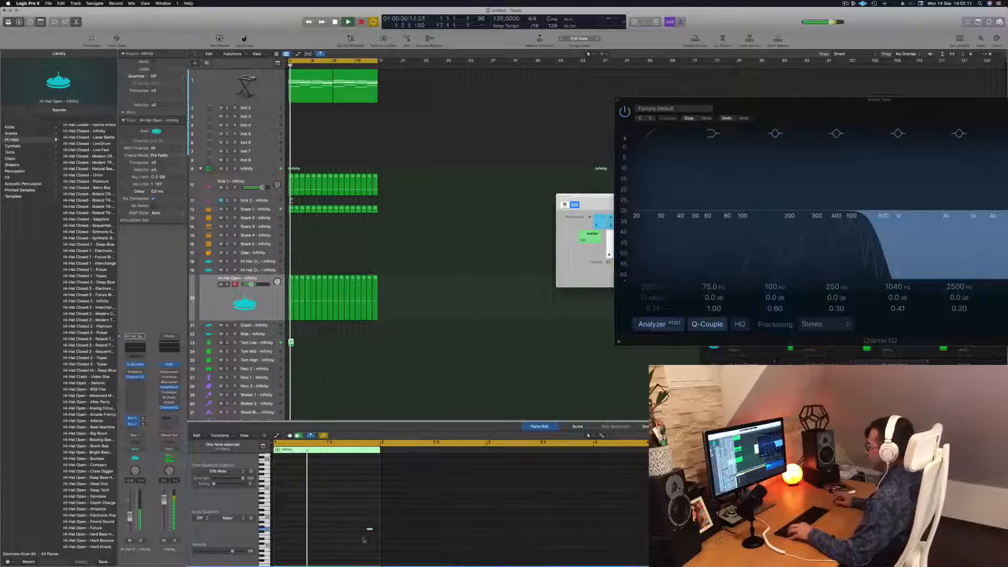
key(space)
key(space)
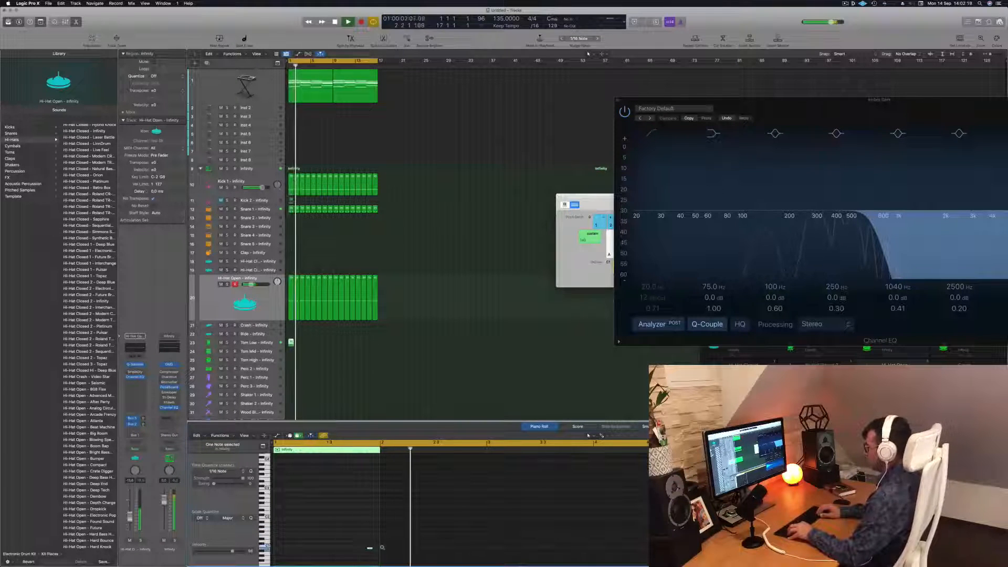
key(Return)
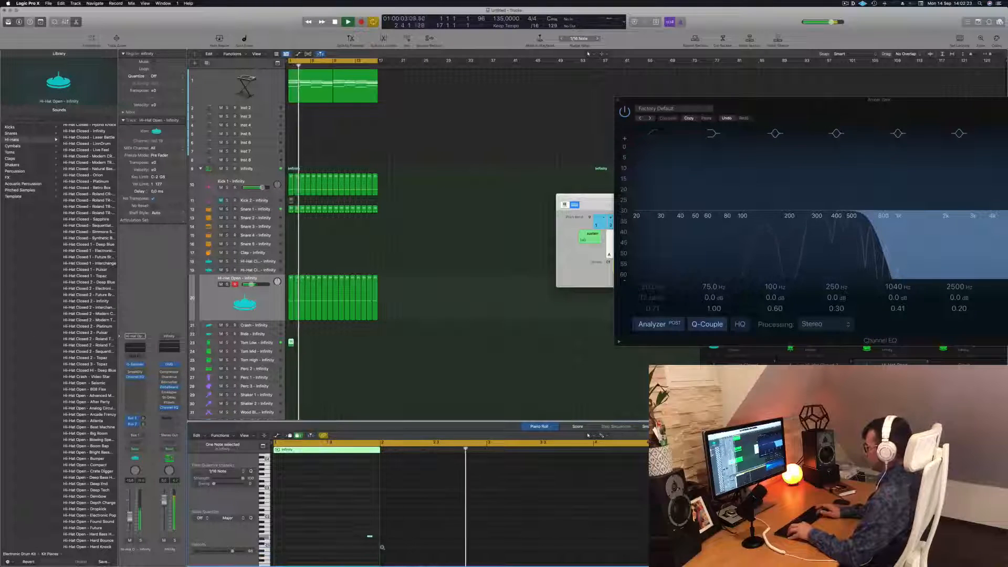
key(Return)
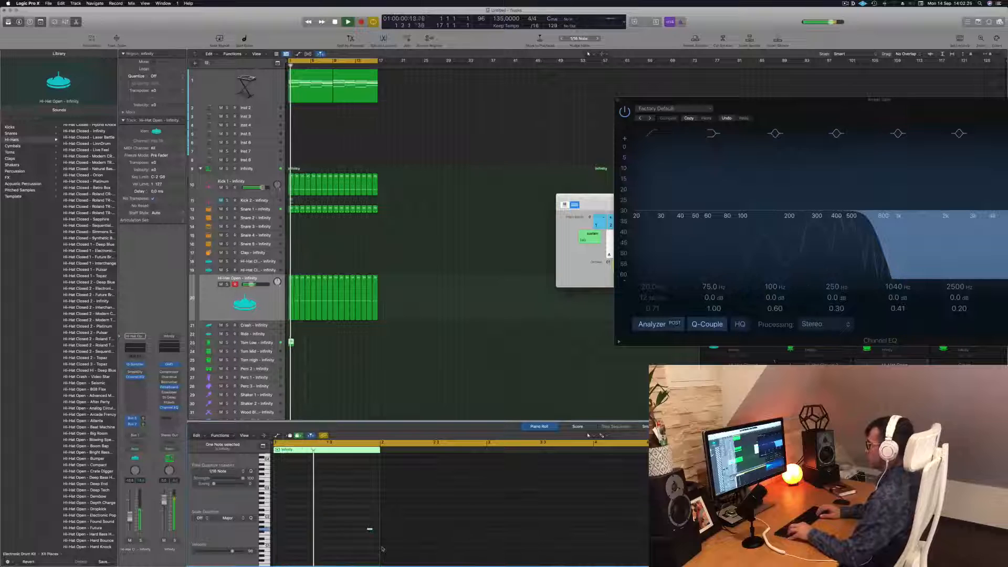
key(Return)
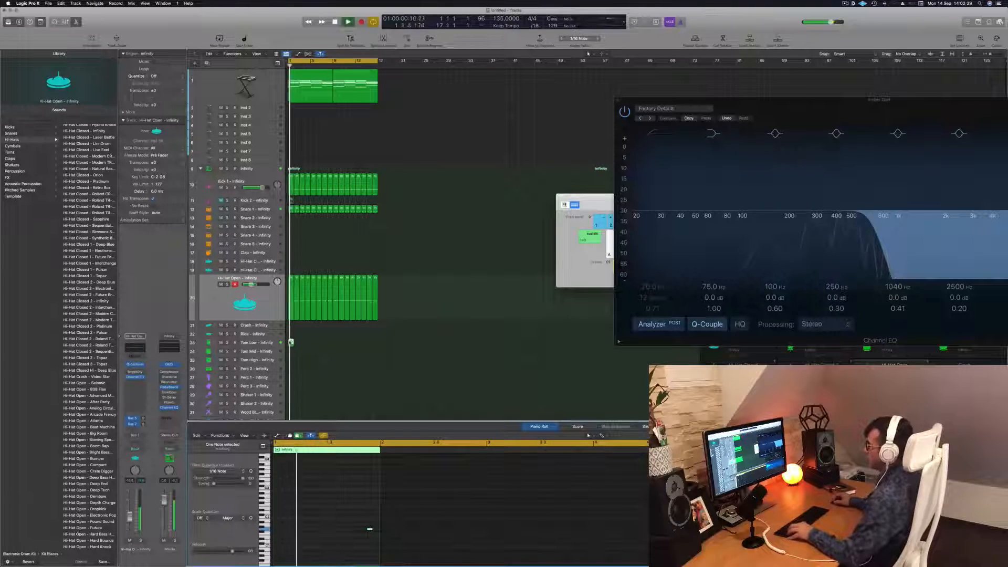
Duplicate the one-bar Tom Low region along its track up to bar 17 and select the Snare 1 track.
drag(291, 342, 335, 346)
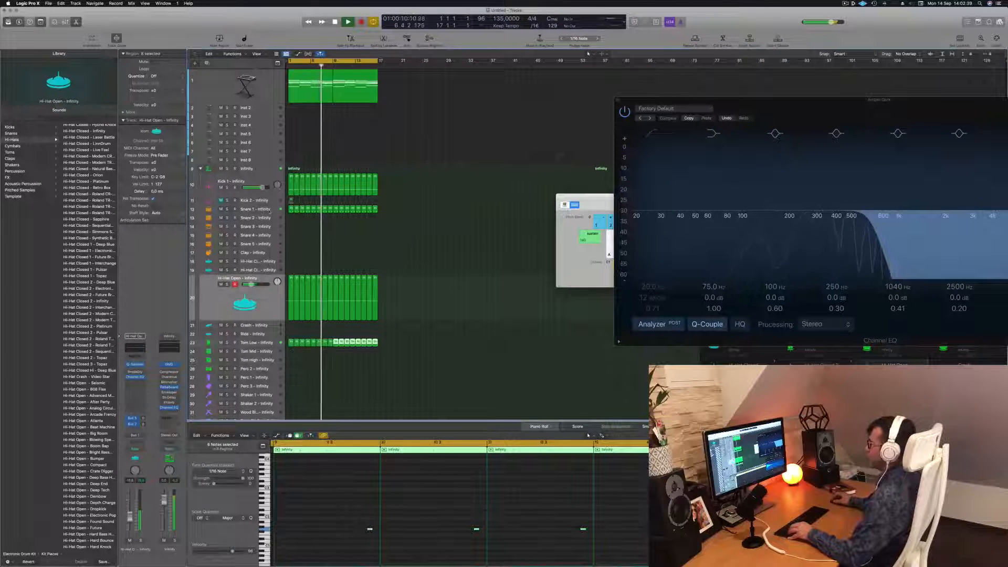
click(270, 210)
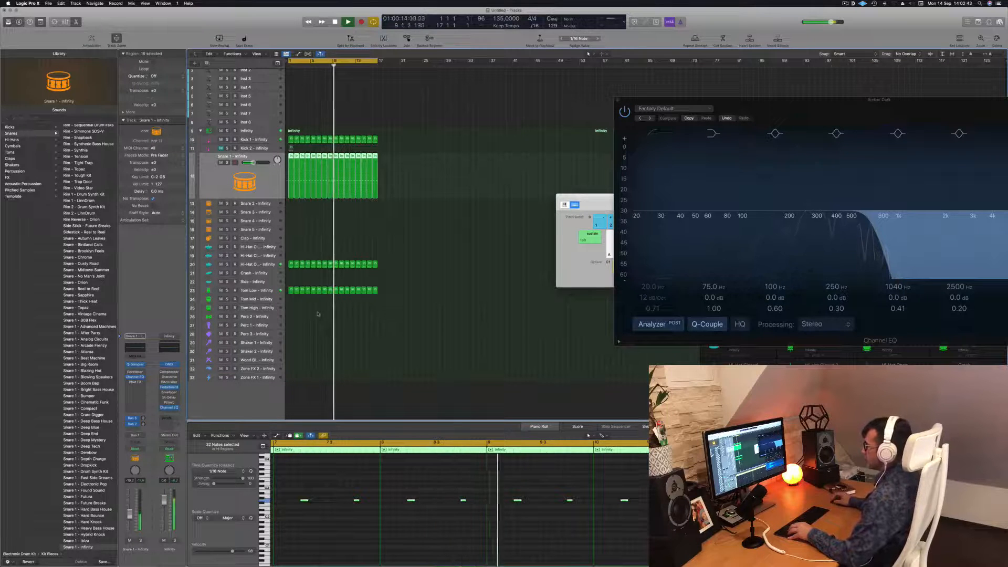
scroll(300, 288, up, 1)
Copy the first Hi-Hat Open region to the start of the Hi-Hat Closed track and select its four notes.
click(291, 273)
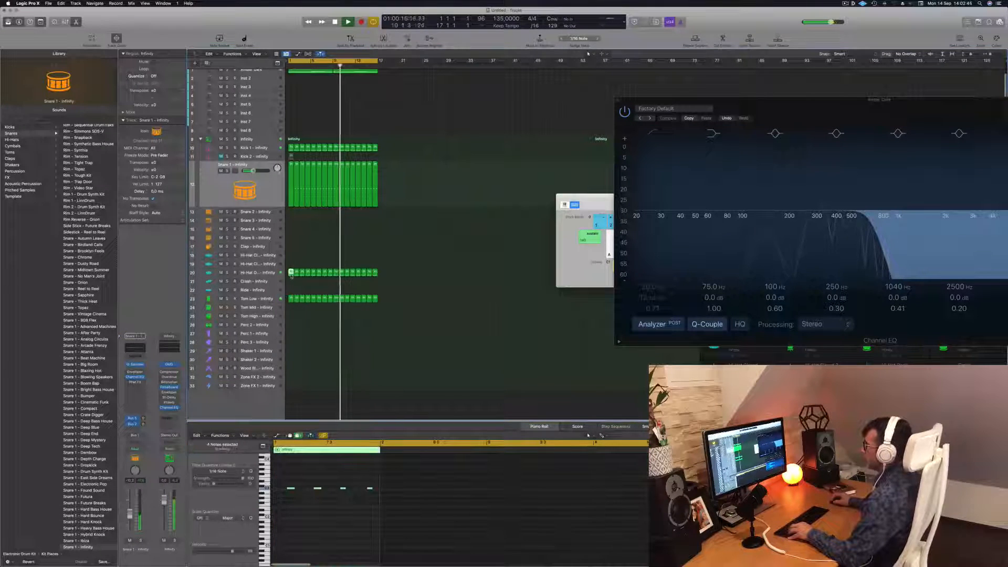
drag(291, 272, 291, 255)
drag(284, 481, 389, 505)
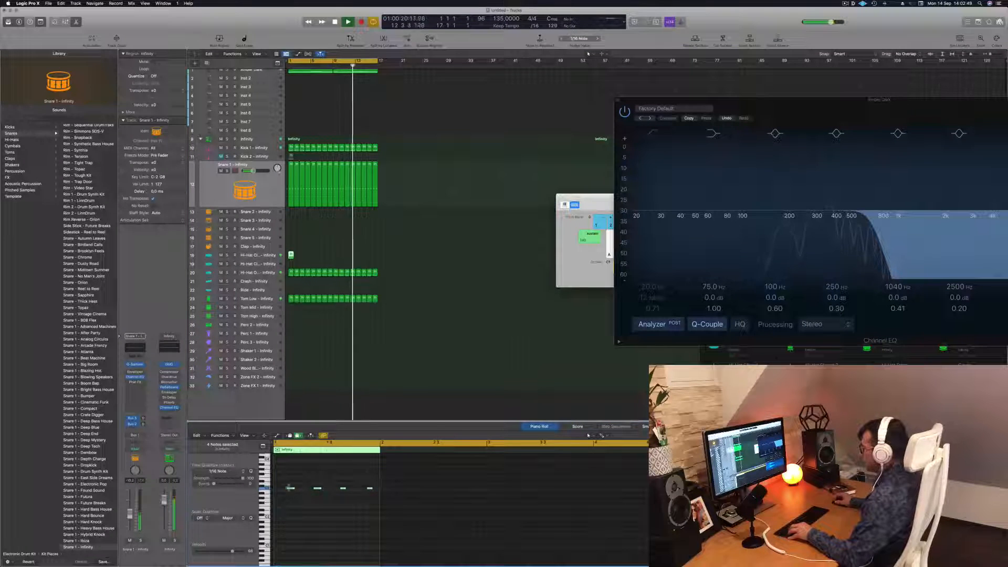
Fill the Hi-Hat Closed bar with copied notes, first on every eighth and finally on every sixteenth, and listen to it.
drag(289, 490, 502, 511)
scroll(291, 483, right, 5)
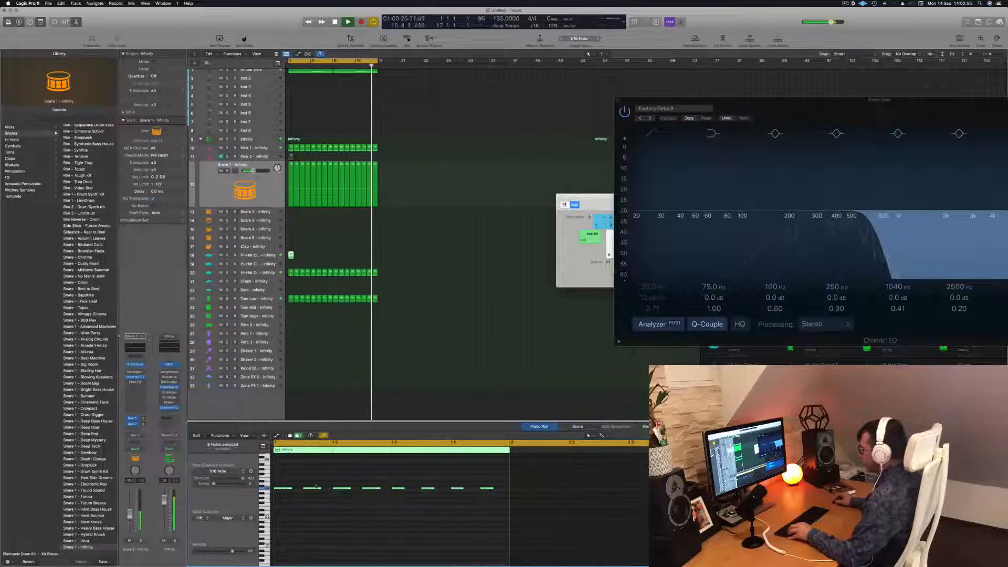
drag(289, 492, 298, 495)
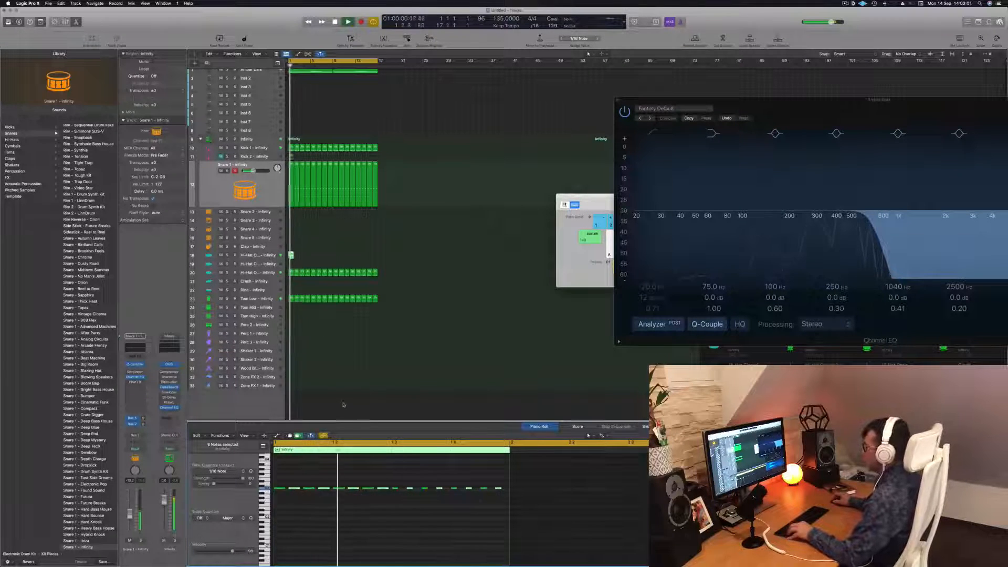
key(space)
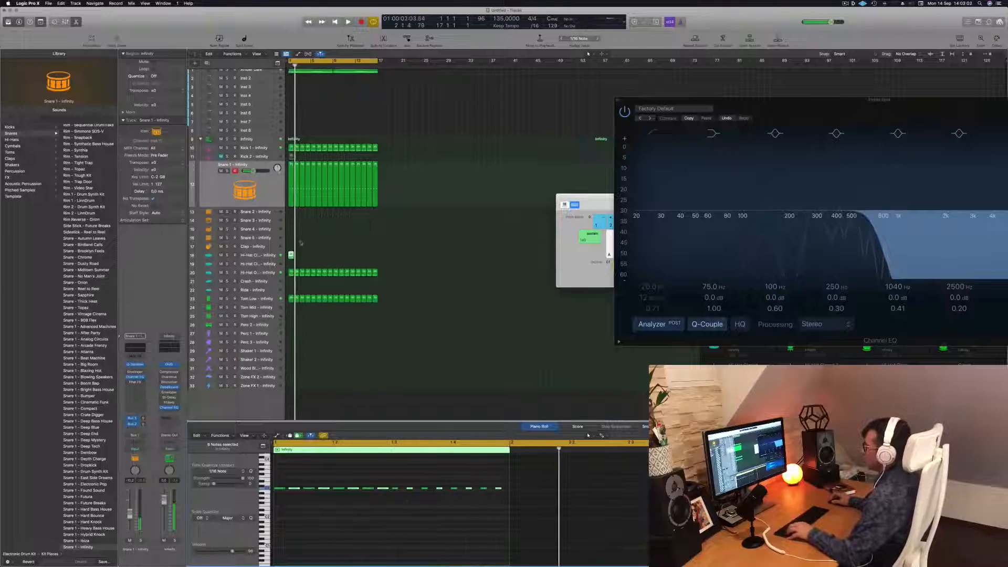
Duplicate the one-bar Hi-Hat Closed region up to bar 17, select its track and clear the region selection.
key(super+r)
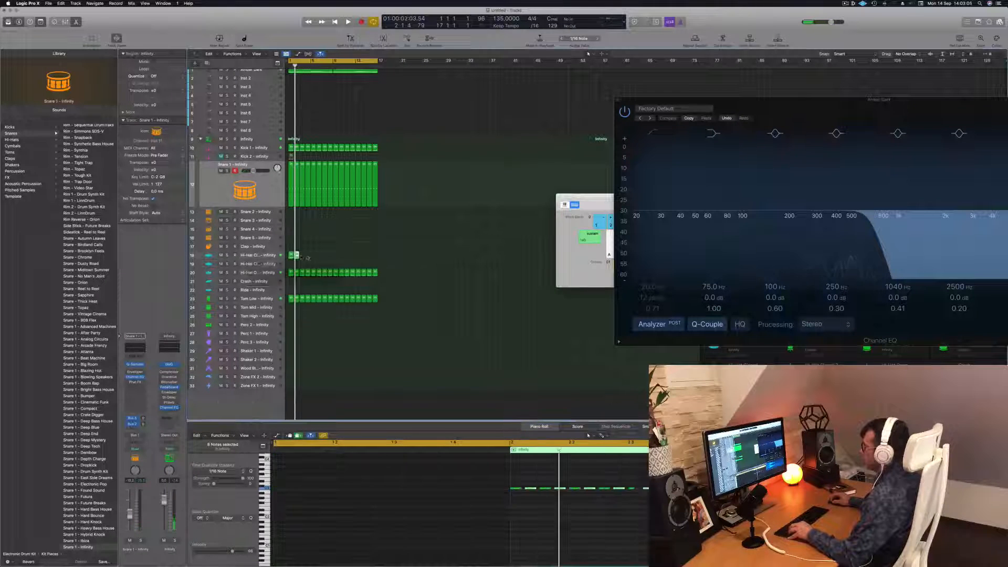
scroll(291, 256, up, 5)
drag(299, 257, 352, 258)
scroll(315, 256, down, 5)
mouse_move(414, 256)
mouse_down()
mouse_move(301, 254)
mouse_move(410, 260)
mouse_up()
key(space)
scroll(367, 257, down, 4)
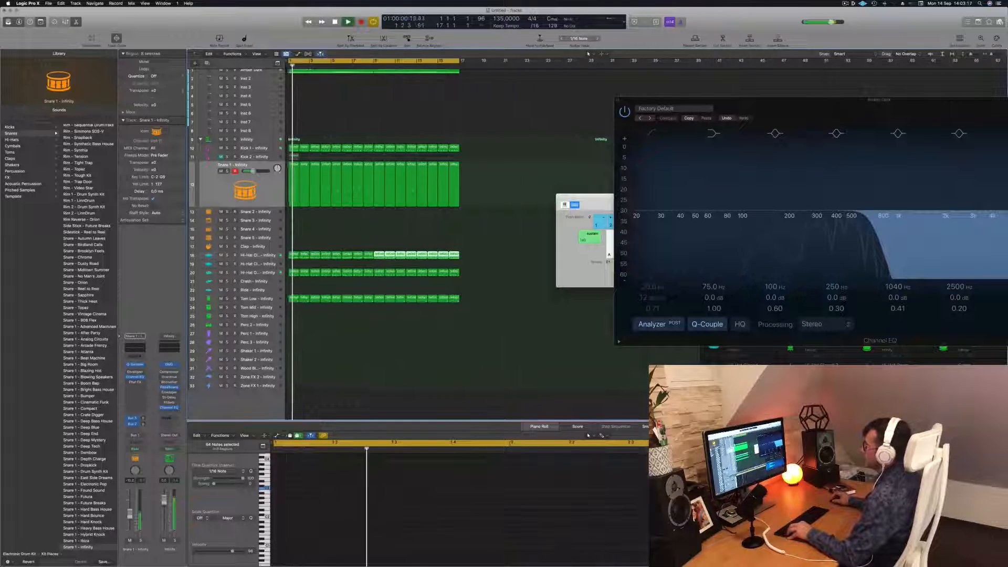
click(256, 255)
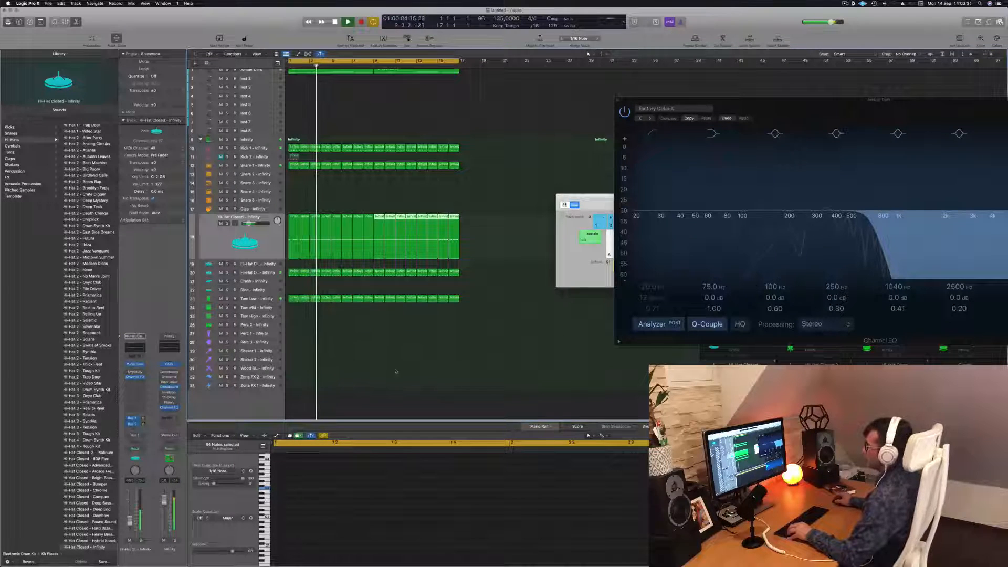
click(348, 353)
scroll(348, 353, down, 4)
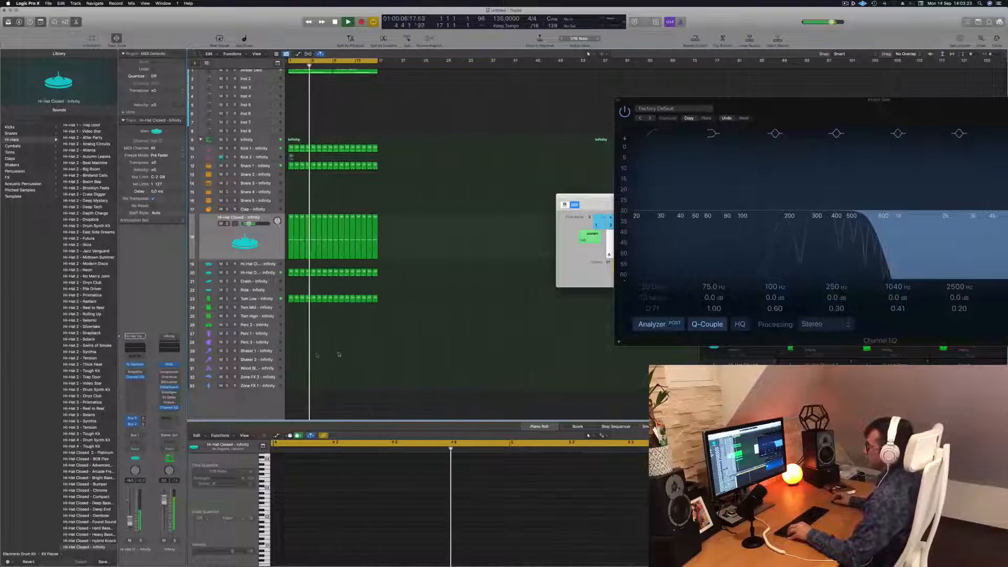
Copy the first Tom Low region to the start of the Perc 1 track and shift its note earlier in the bar, comparing positions during playback.
click(291, 299)
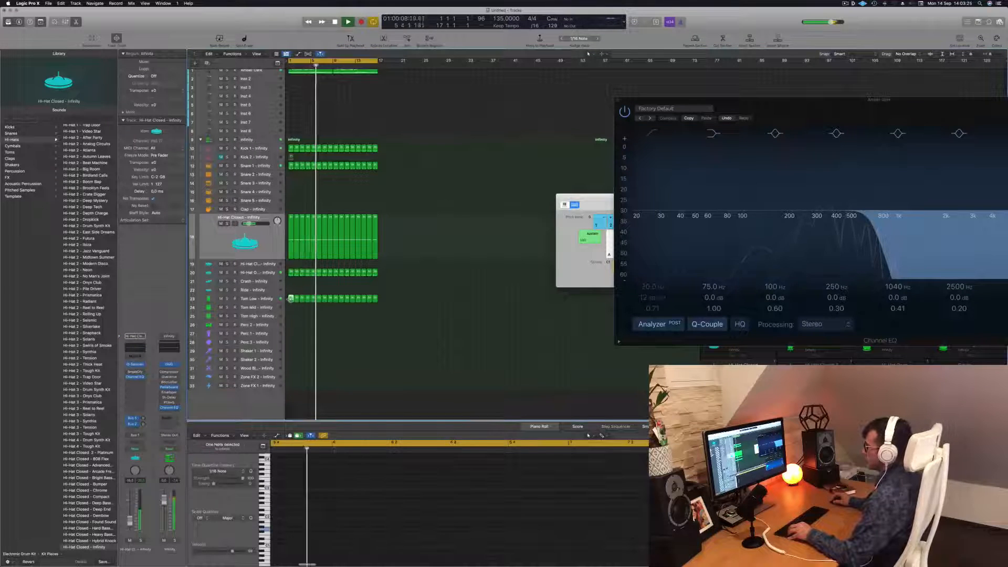
drag(291, 299, 291, 334)
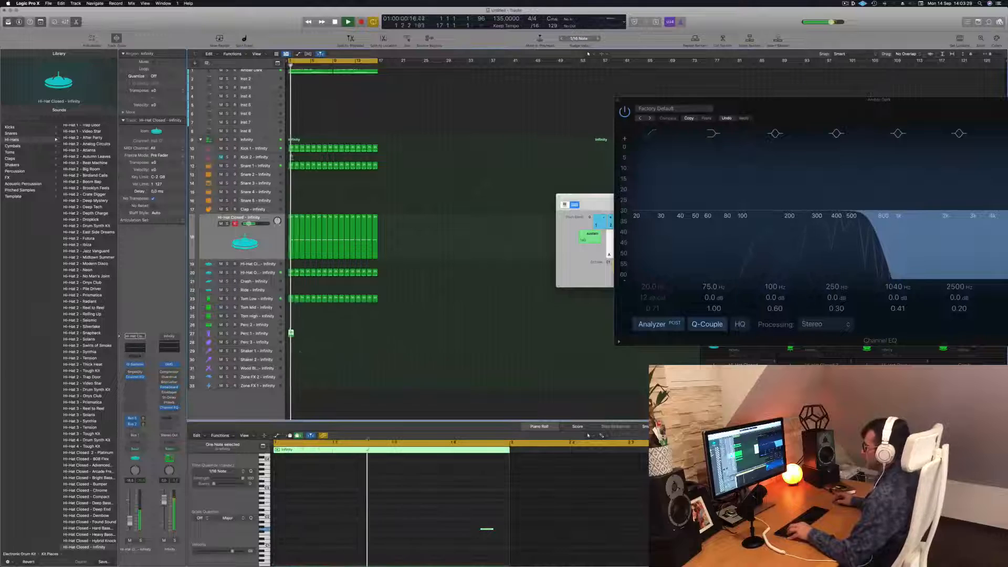
drag(471, 519, 500, 537)
key(space)
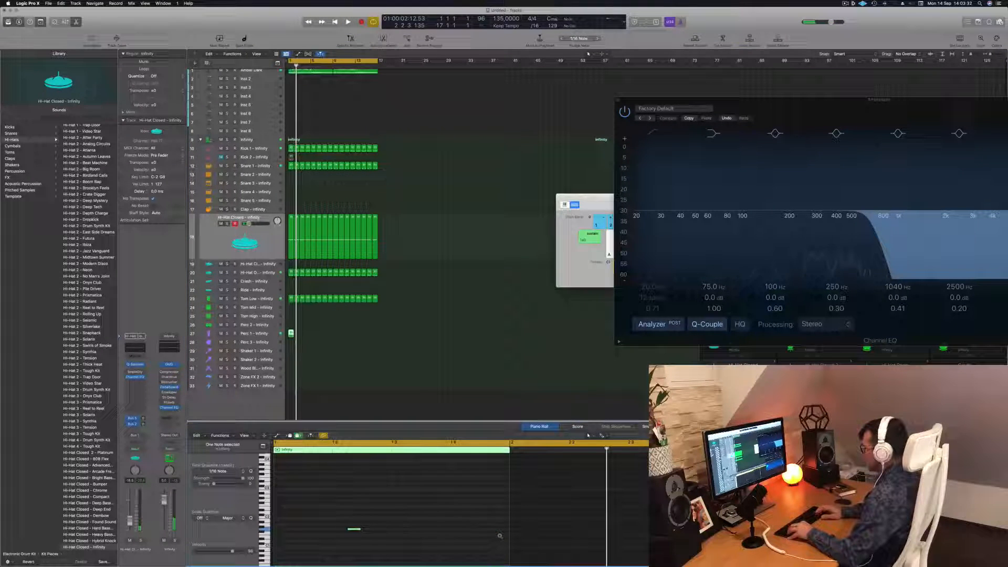
key(space)
key(Return)
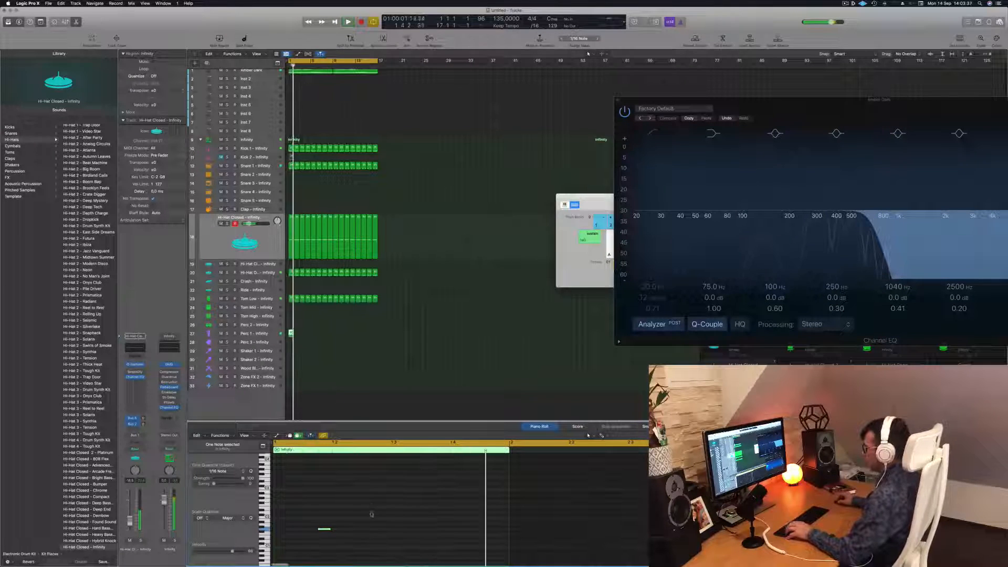
Add two copies of the note to the Perc 1 bar, on beat 3 and just before beat 4, and listen from the start.
mouse_move(324, 530)
mouse_down()
mouse_move(443, 531)
mouse_move(450, 544)
mouse_move(400, 531)
mouse_up()
key(Return)
key(Return)
key(Return)
key(Return)
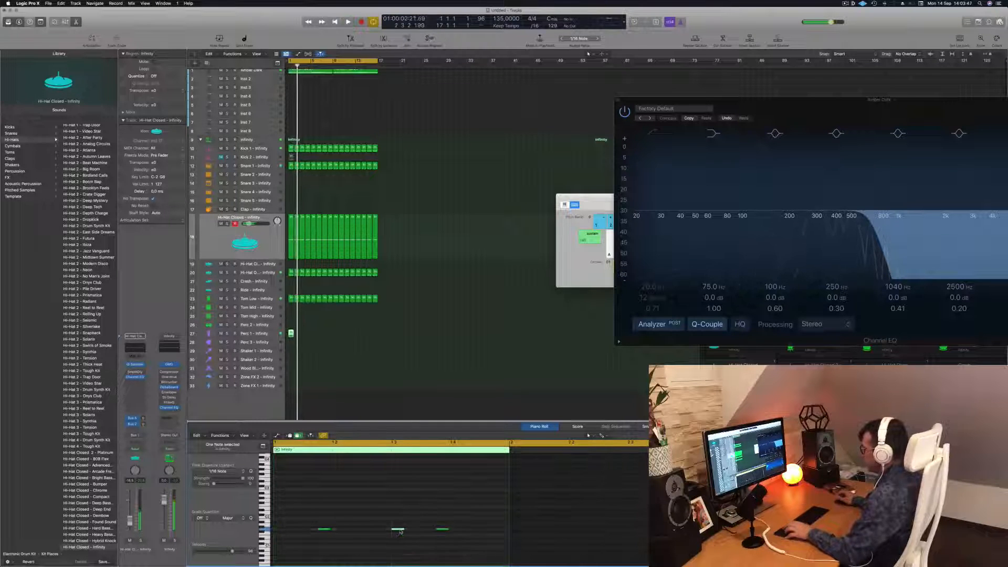
key(Return)
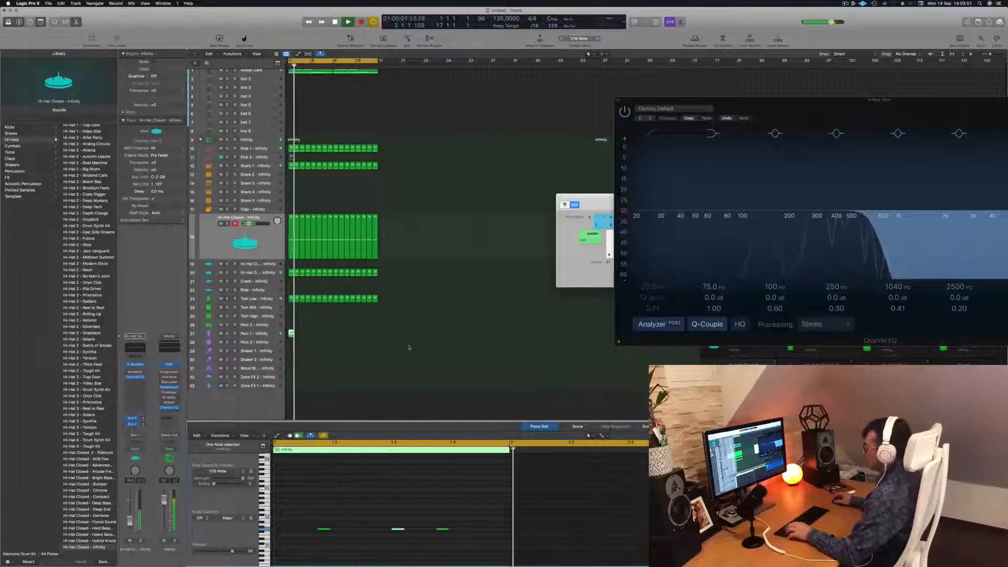
key(Return)
Duplicate the one-bar Perc 1 region up to bar 17 and clear the region selection.
drag(292, 334, 298, 334)
drag(304, 339, 334, 336)
click(290, 334)
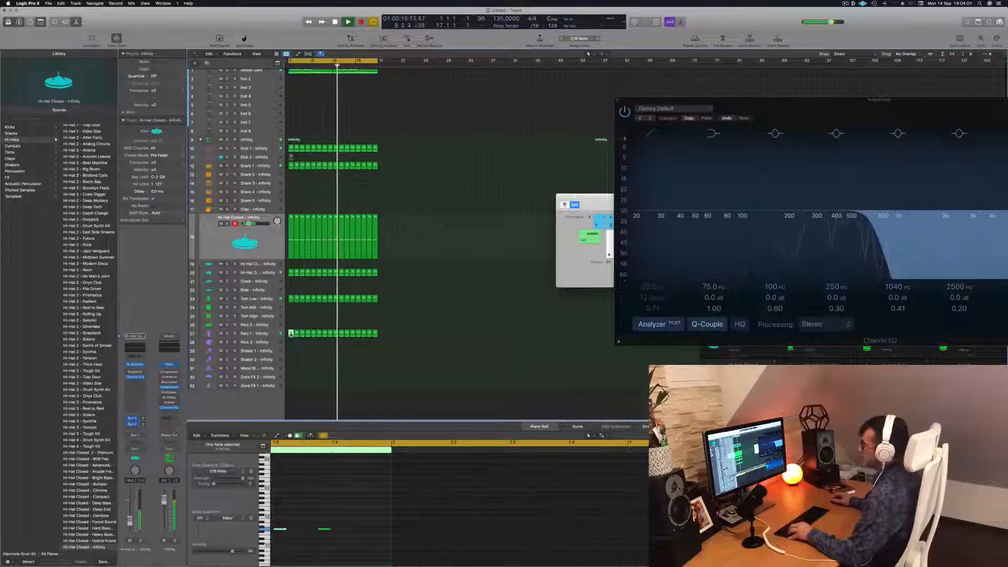
click(295, 328)
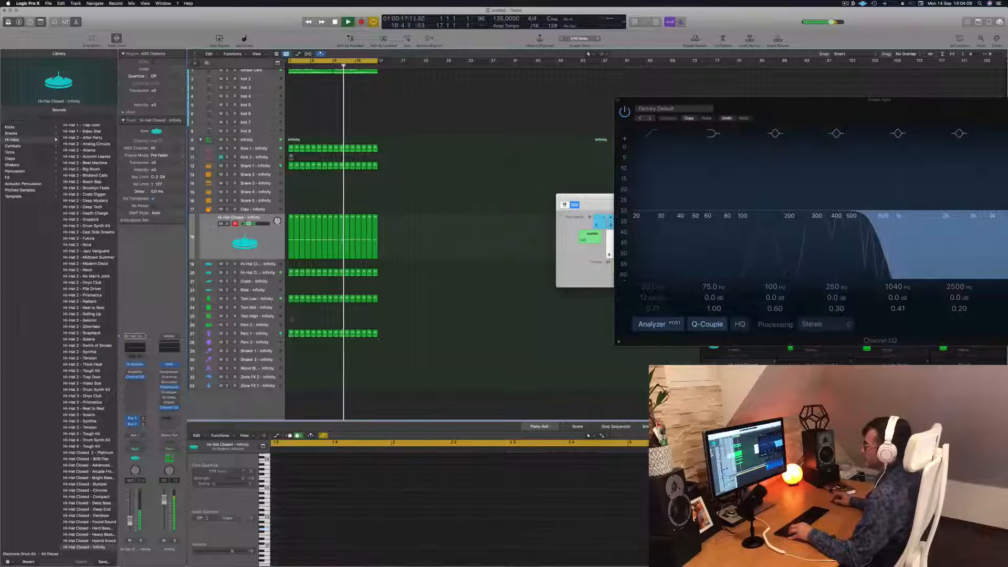
Copy the first Perc 1 region to the start of the percussion track directly above it and play it.
click(291, 333)
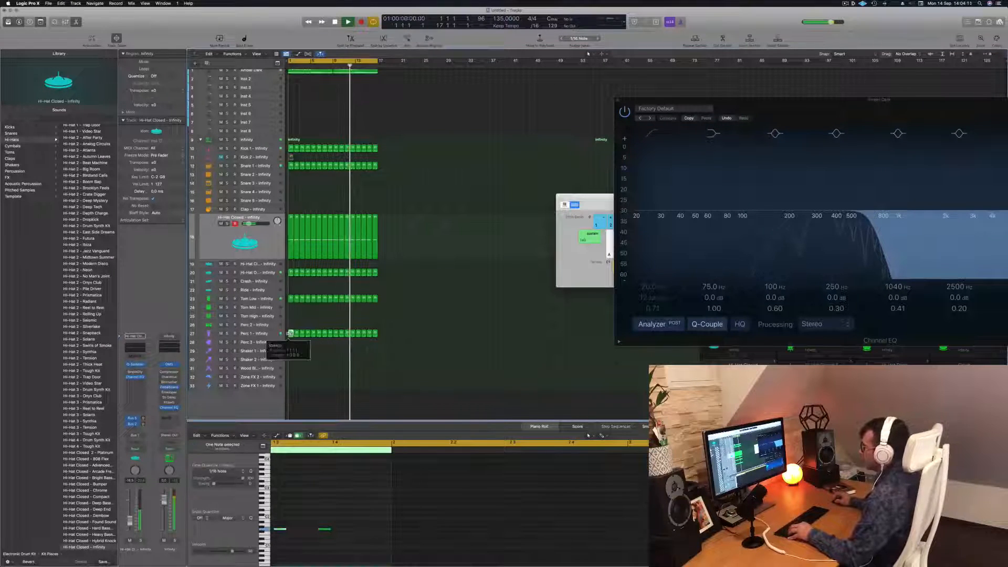
drag(291, 333, 291, 324)
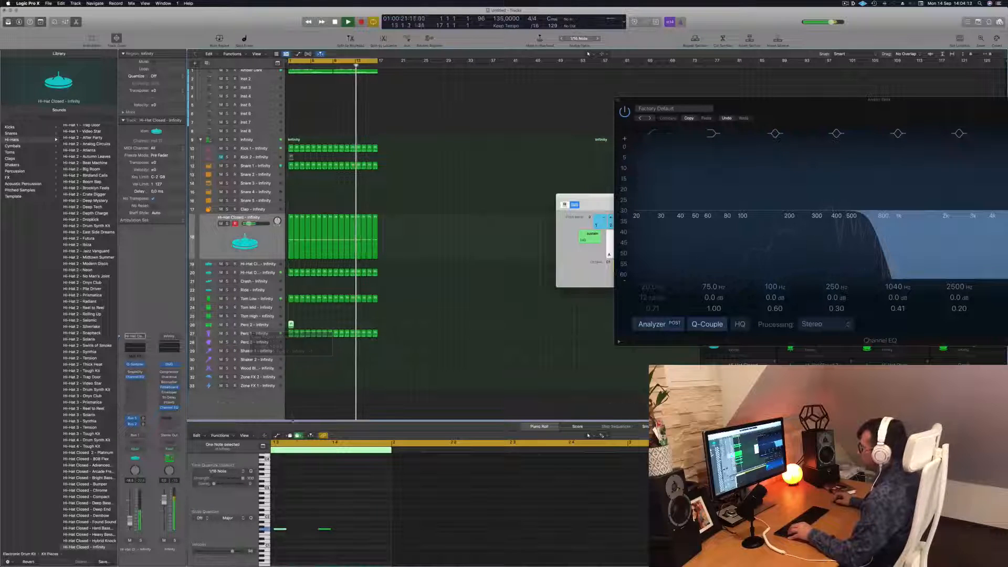
key(space)
key(space)
key(space)
key(space)
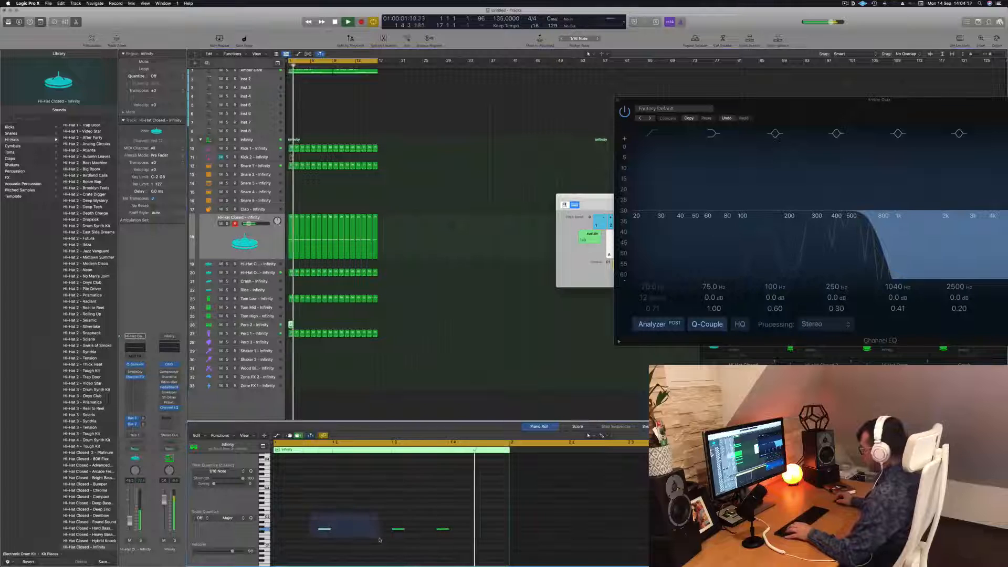
Shift the copied region's last two notes to beat 4 and its last sixteenth, trying the first note at the bar's start too.
drag(388, 521, 465, 541)
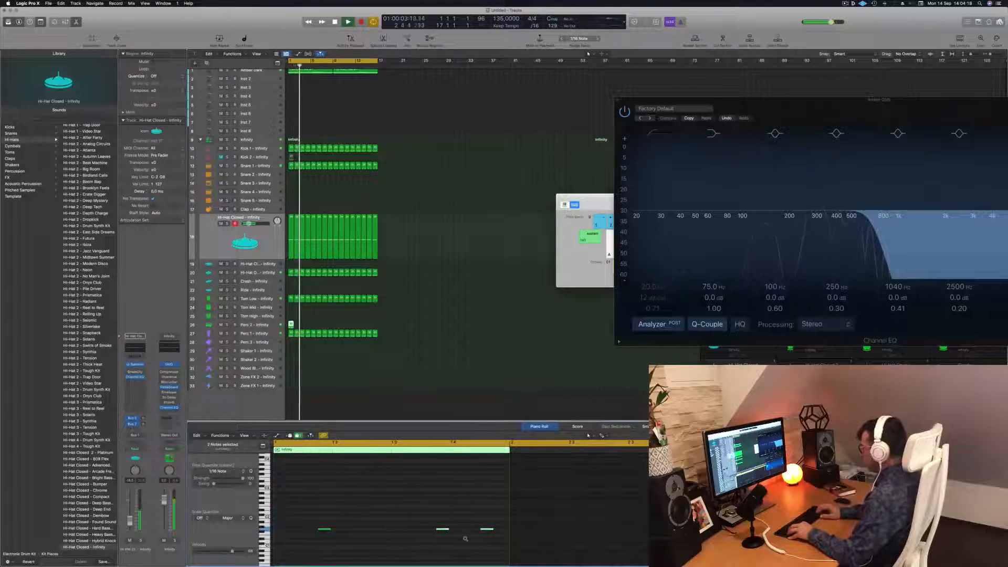
drag(378, 521, 314, 537)
key(space)
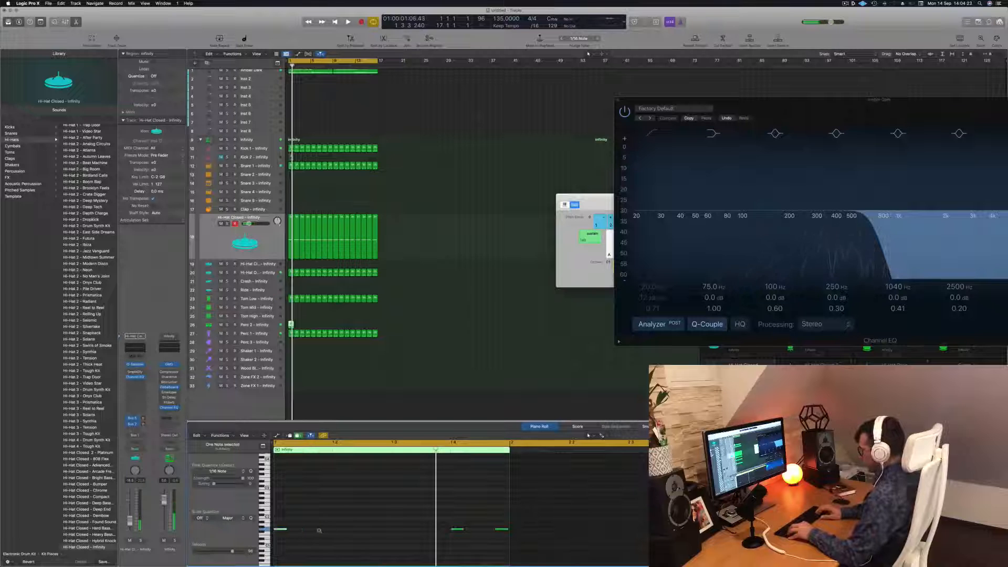
key(space)
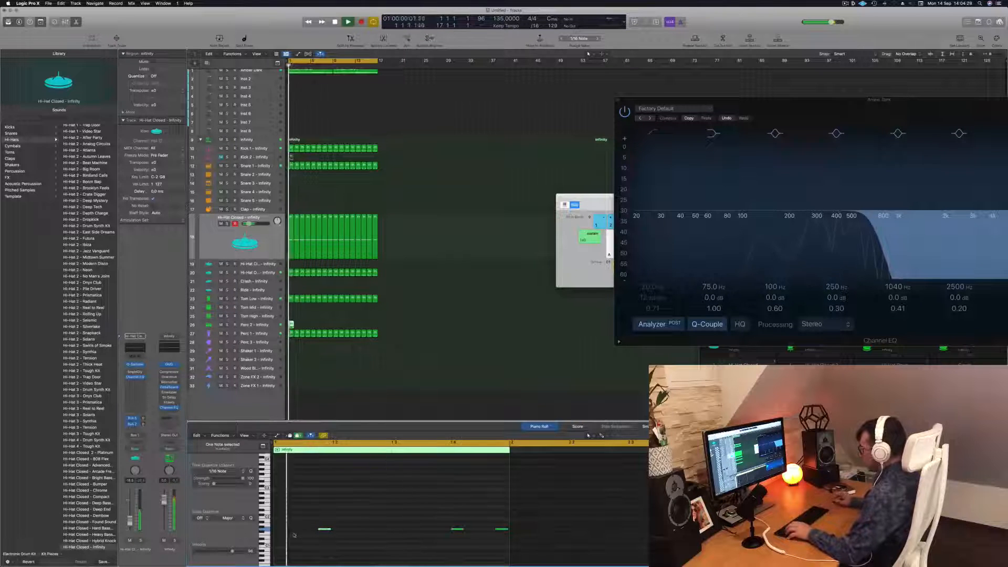
Transpose the three notes of the copied percussion region upward semitone by semitone, replaying from the start to compare pitches.
drag(301, 523, 505, 548)
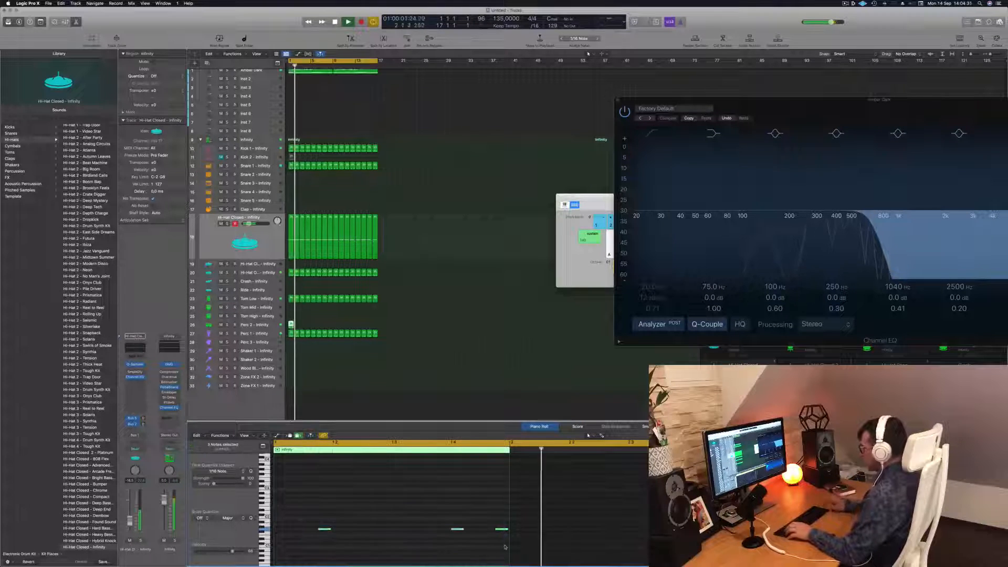
key(alt+Up)
key(alt+Up)
key(alt+Up)
key(alt+Up)
key(alt+Up)
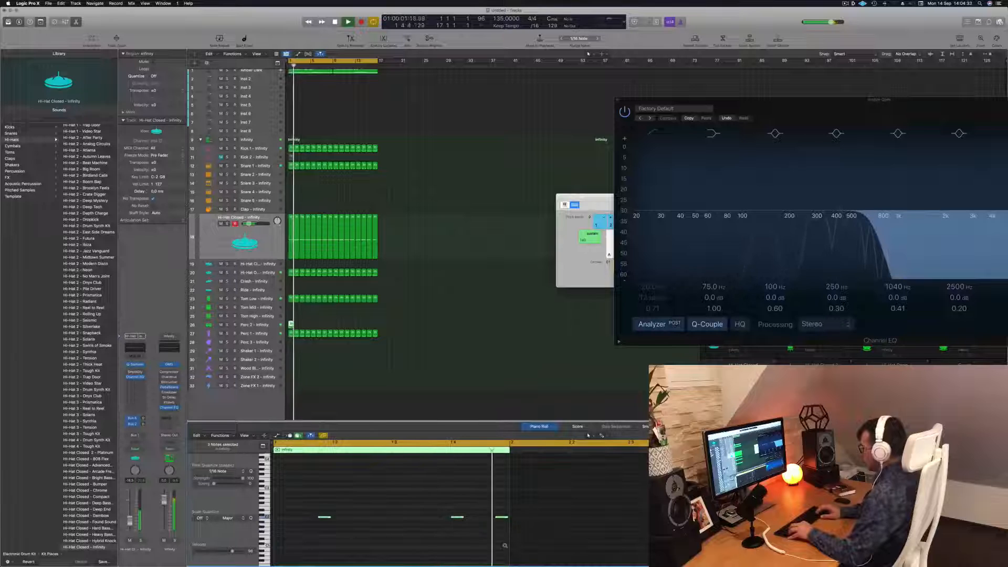
key(Return)
key(alt+Up)
key(alt+Up)
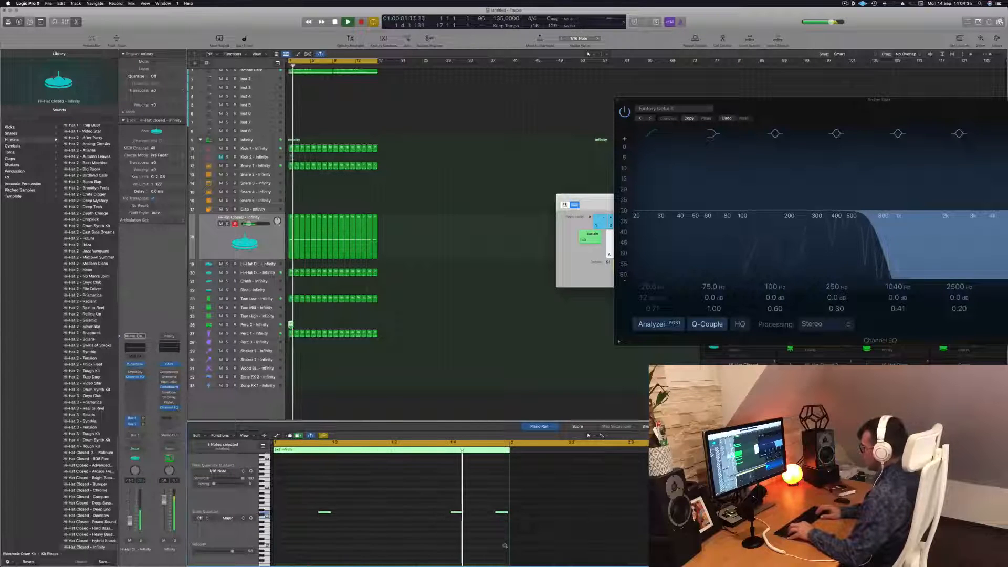
key(alt+Up)
key(Return)
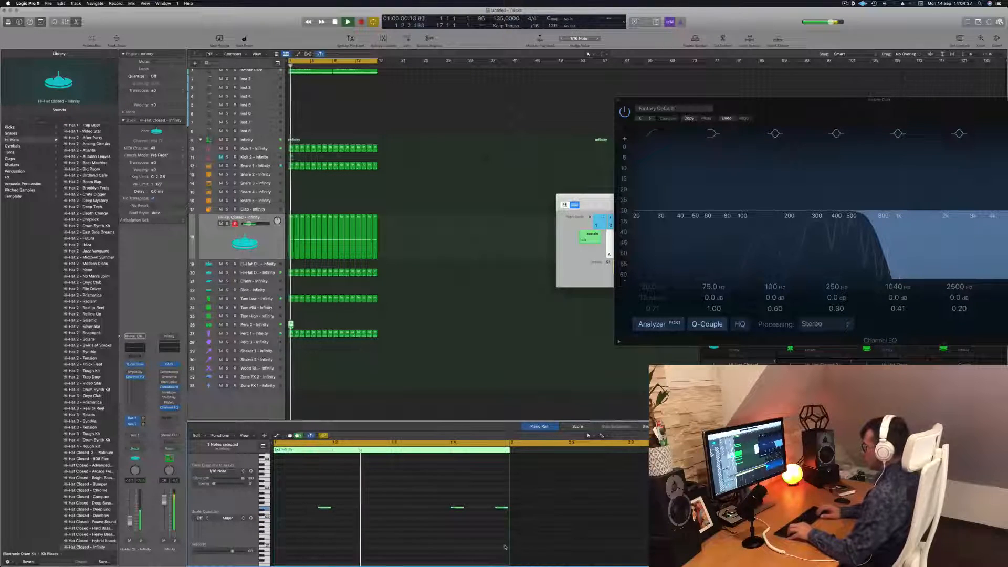
key(Return)
key(Return)
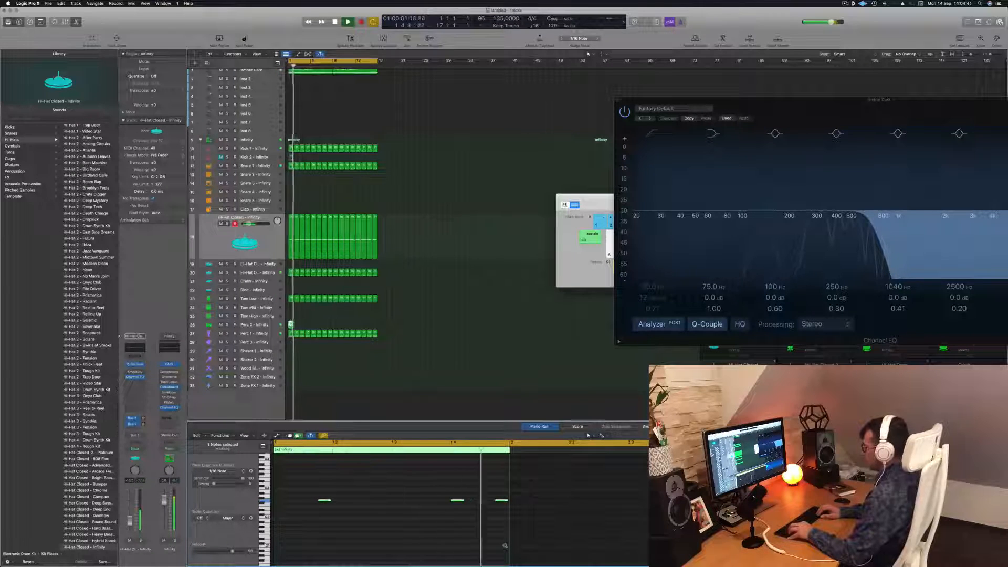
key(alt+Up)
key(Return)
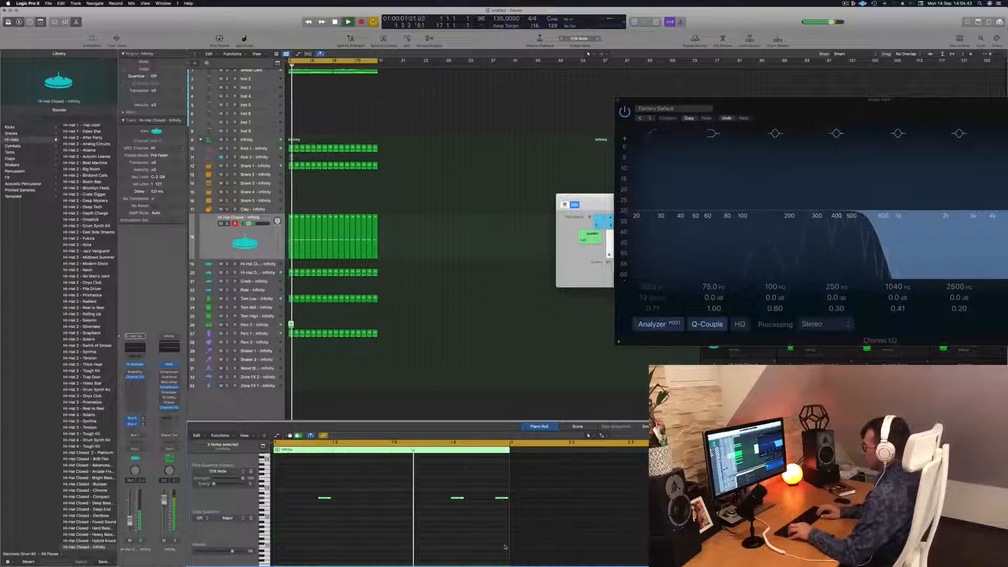
key(alt+Up)
key(Return)
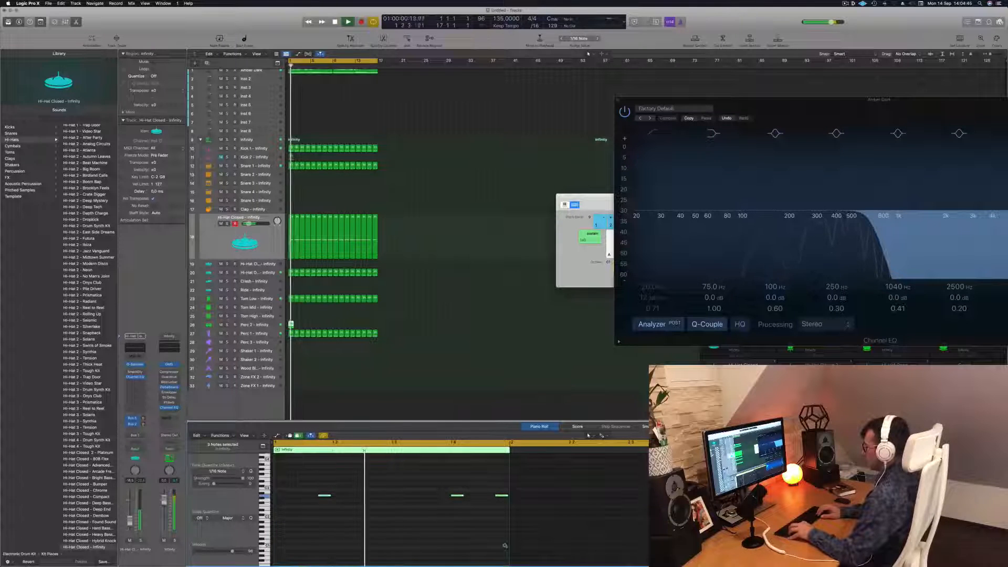
key(alt+Up)
key(Return)
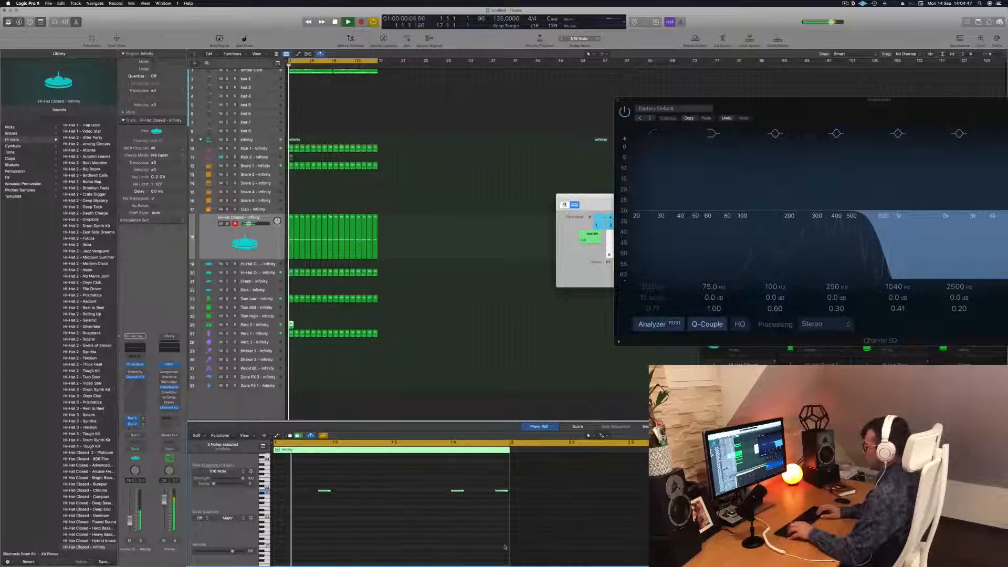
key(alt+Up)
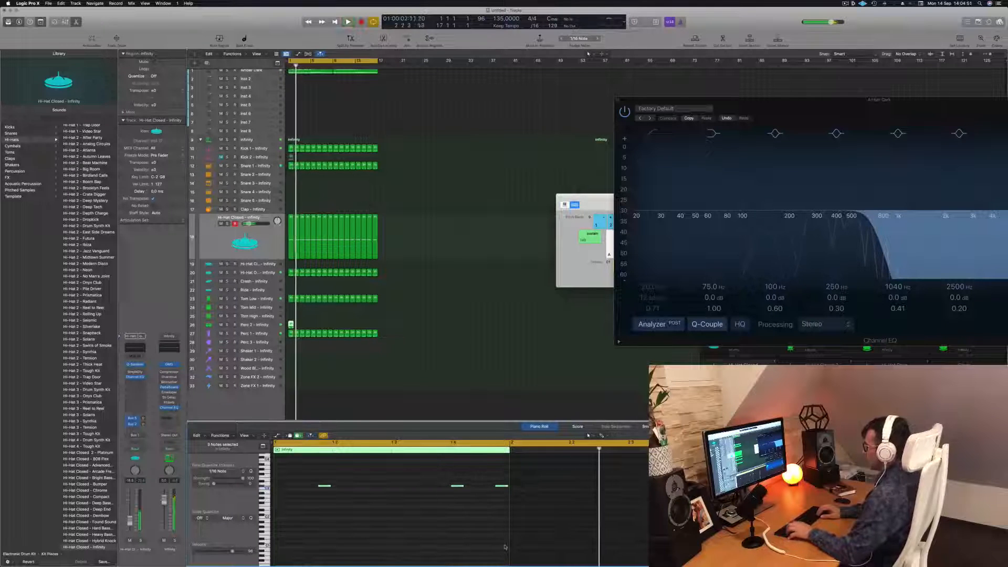
key(alt+Up)
key(Return)
key(alt+Up)
key(Return)
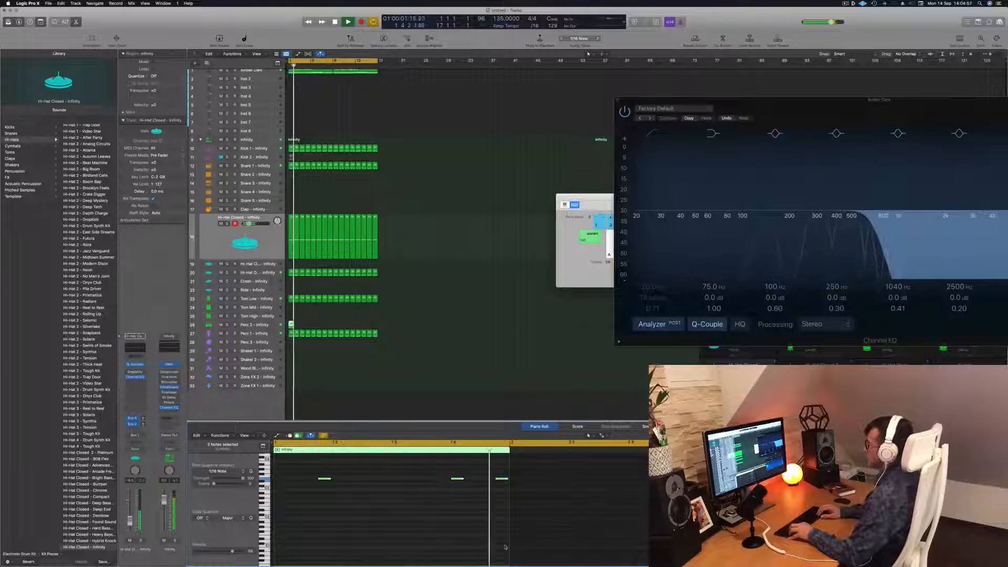
key(space)
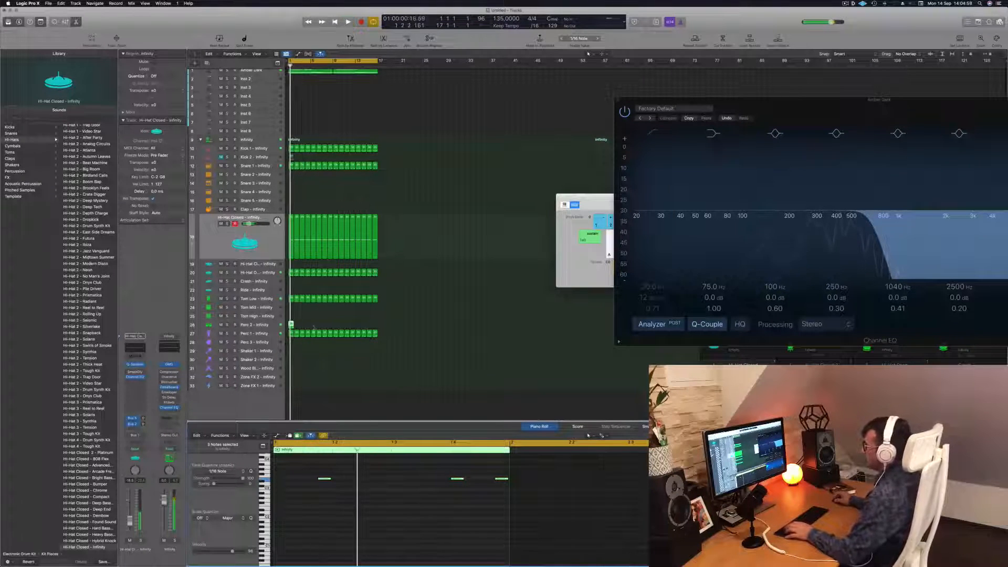
Move the percussion region to the start of the Tom High track and try different pitches for its three notes during playback.
drag(291, 324, 290, 315)
click(315, 493)
key(space)
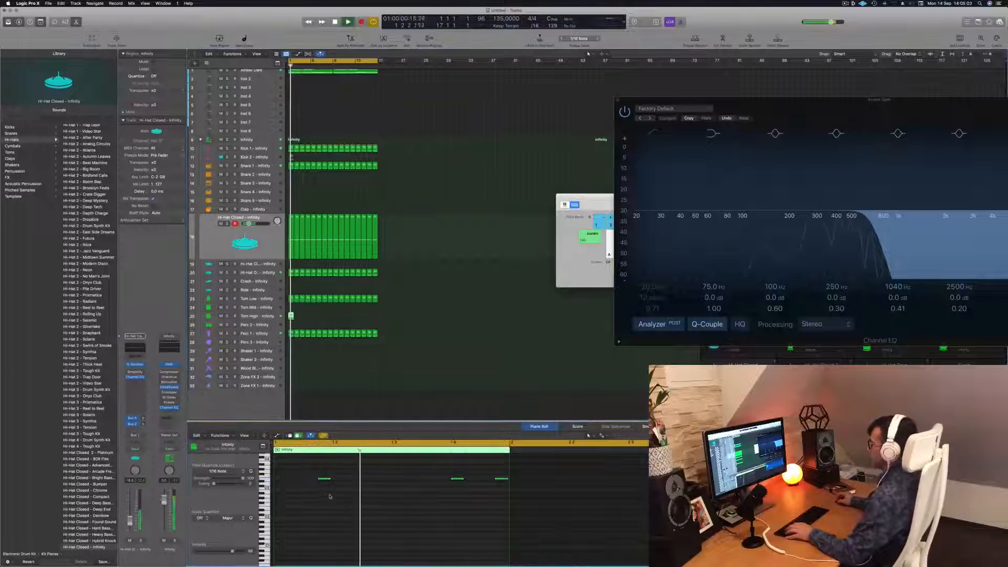
scroll(326, 494, down, 2)
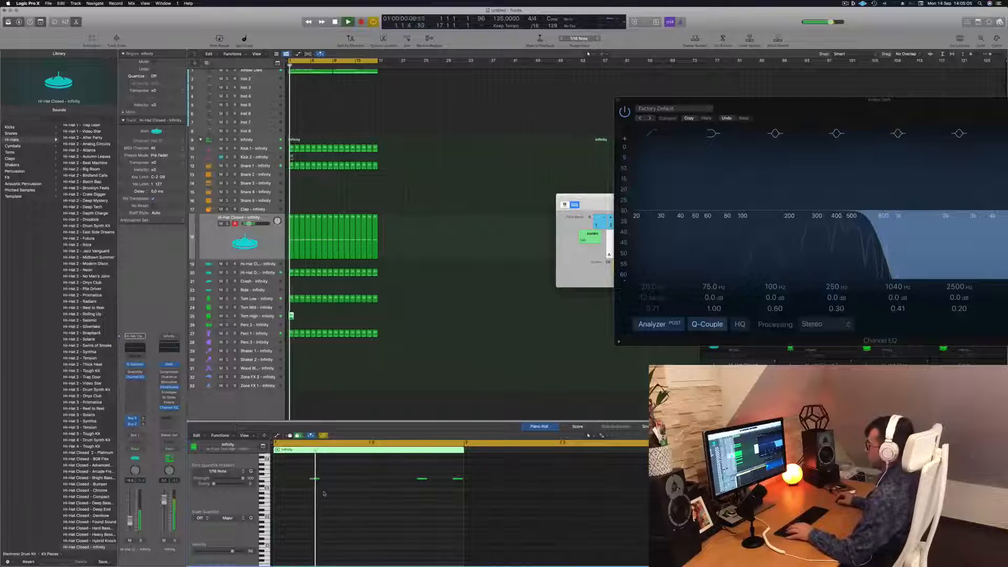
drag(304, 469, 460, 500)
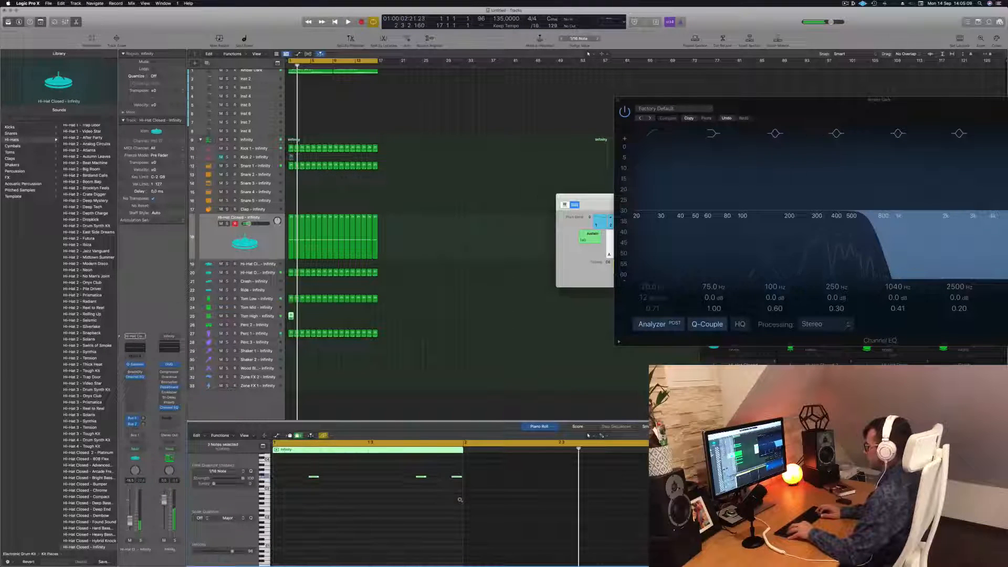
key(space)
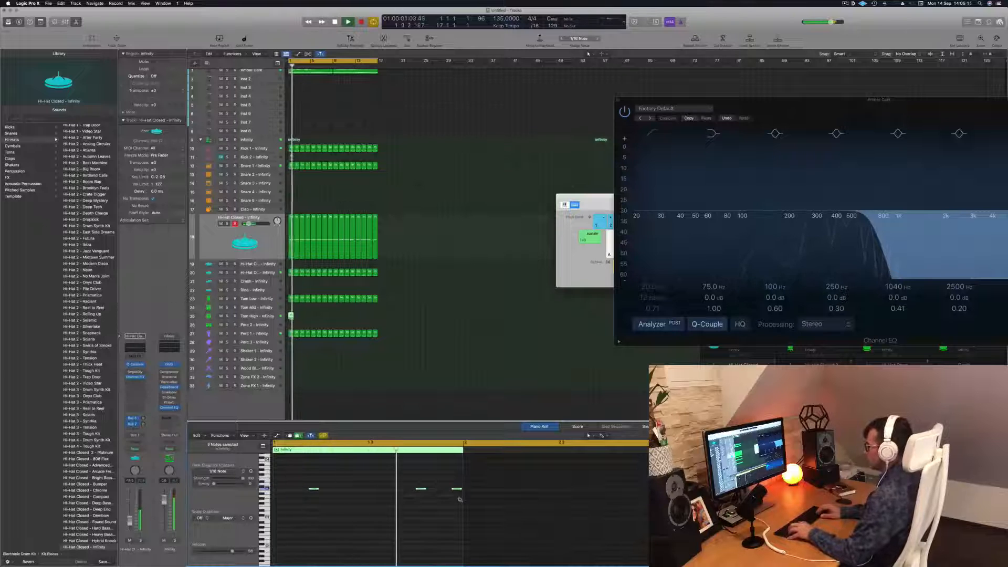
key(alt+Up)
key(alt+Up)
key(alt+Up)
key(alt+Up)
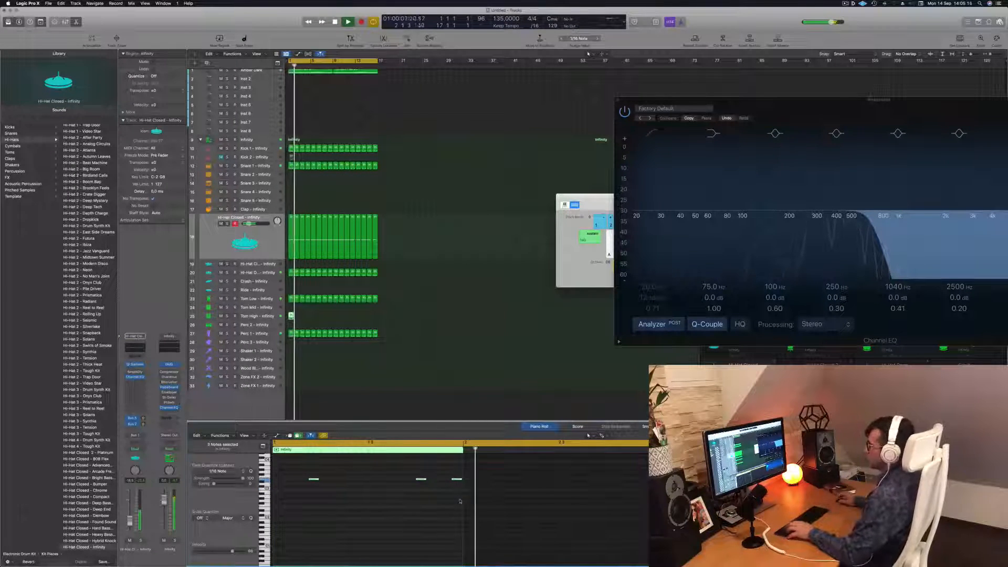
Duplicate the one-bar Tom High region up to bar 17, select its track and listen to the whole pattern.
drag(291, 316, 331, 317)
click(257, 316)
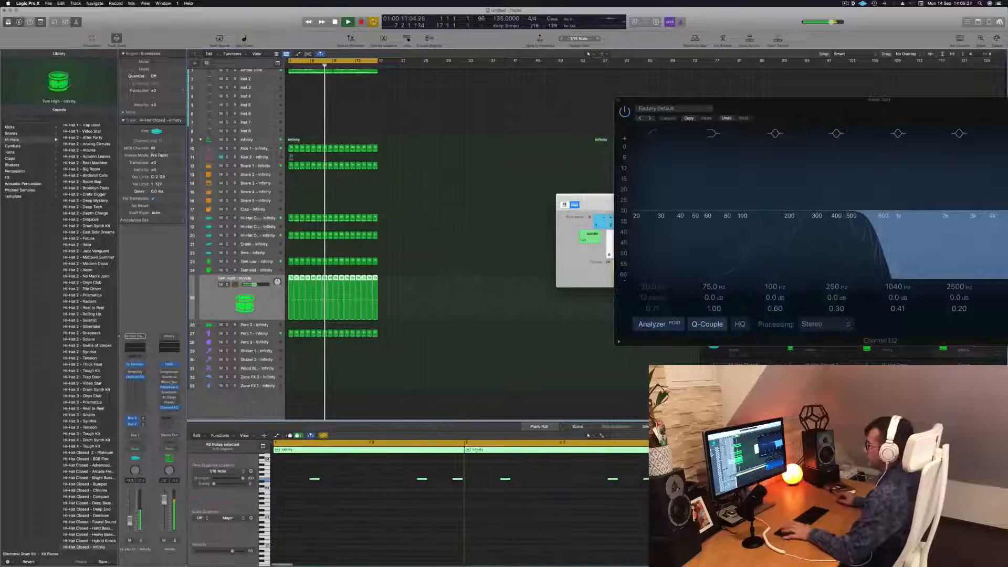
key(space)
key(space)
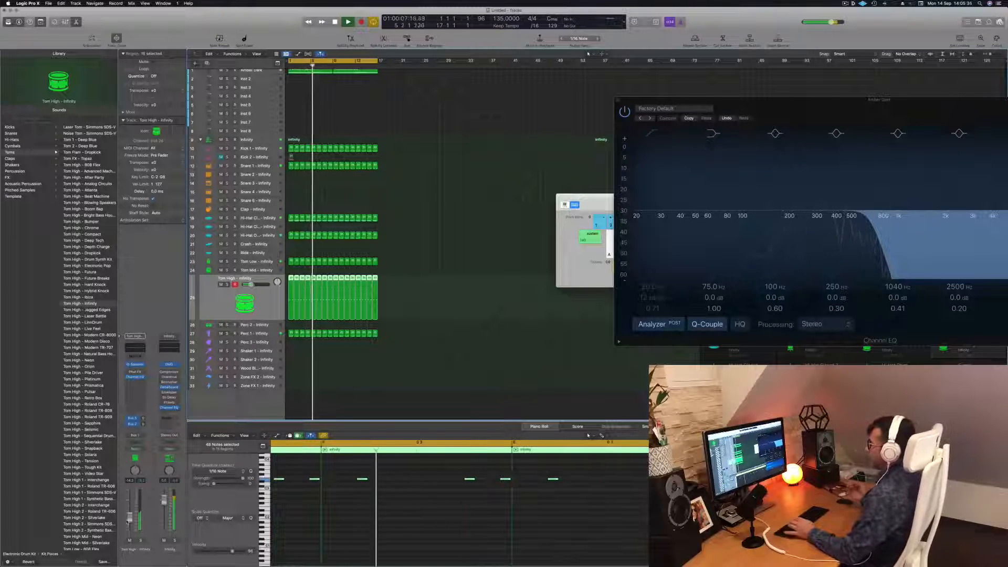
click(408, 352)
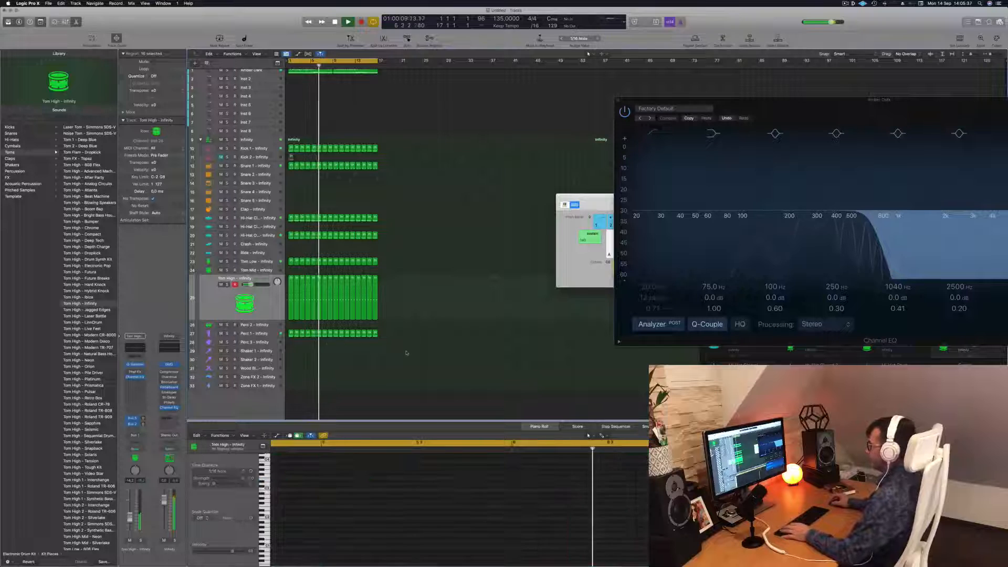
scroll(326, 236, up, 1)
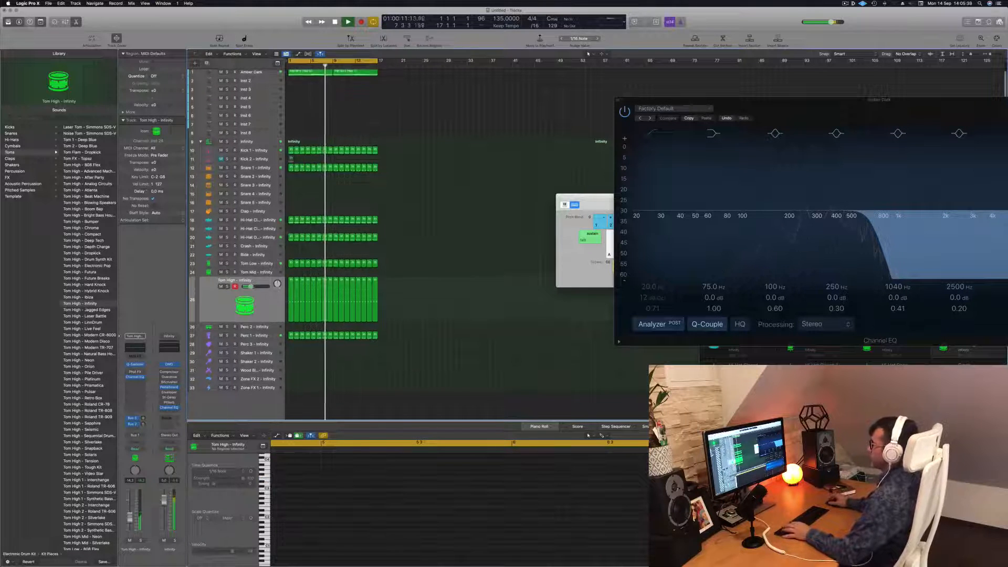
scroll(295, 183, up, 3)
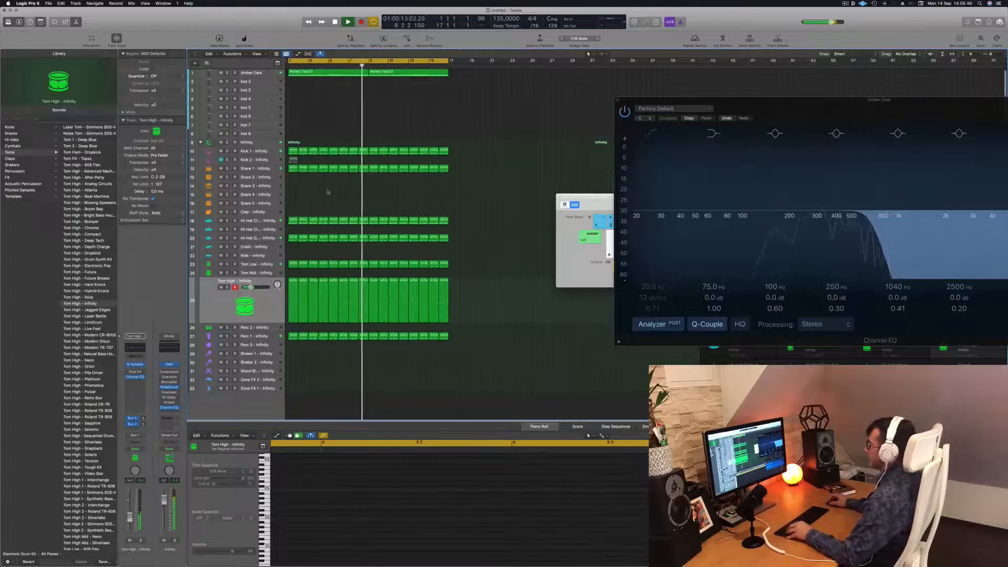
Copy the first Snare 1 region to the start of the Snare 3 track, and move it to Snare 5 to compare sounds.
click(293, 168)
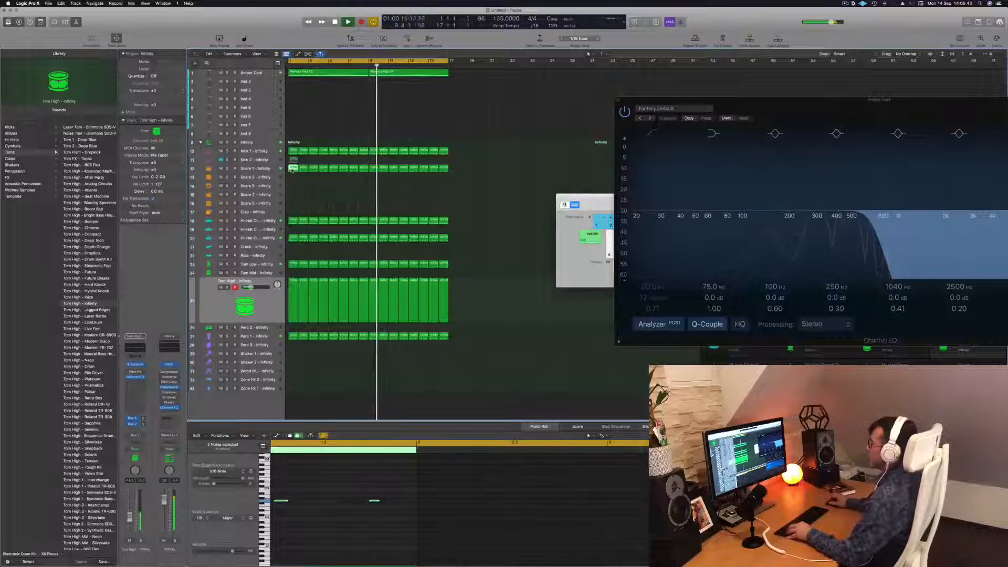
drag(293, 170, 294, 190)
key(Return)
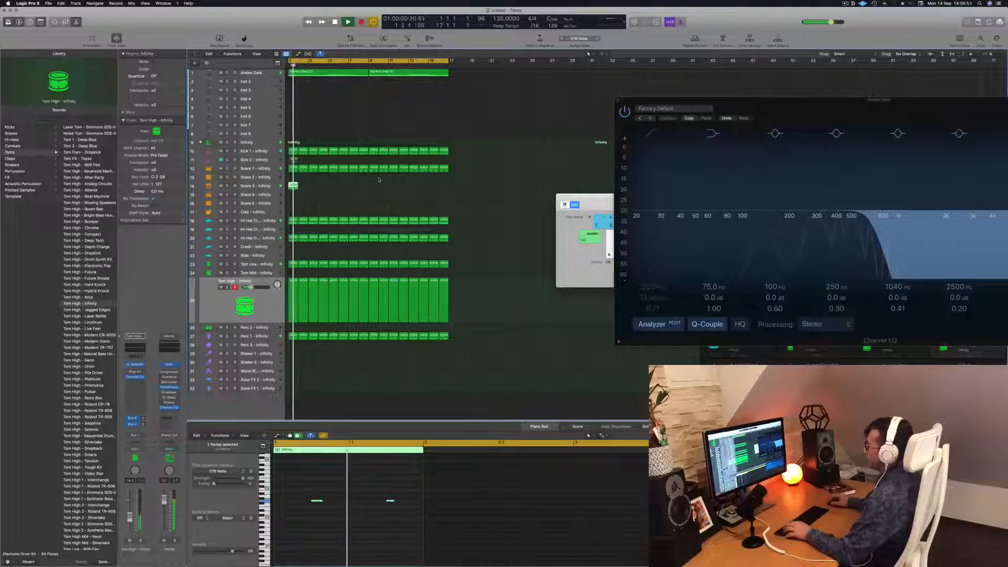
key(space)
drag(293, 185, 293, 204)
key(space)
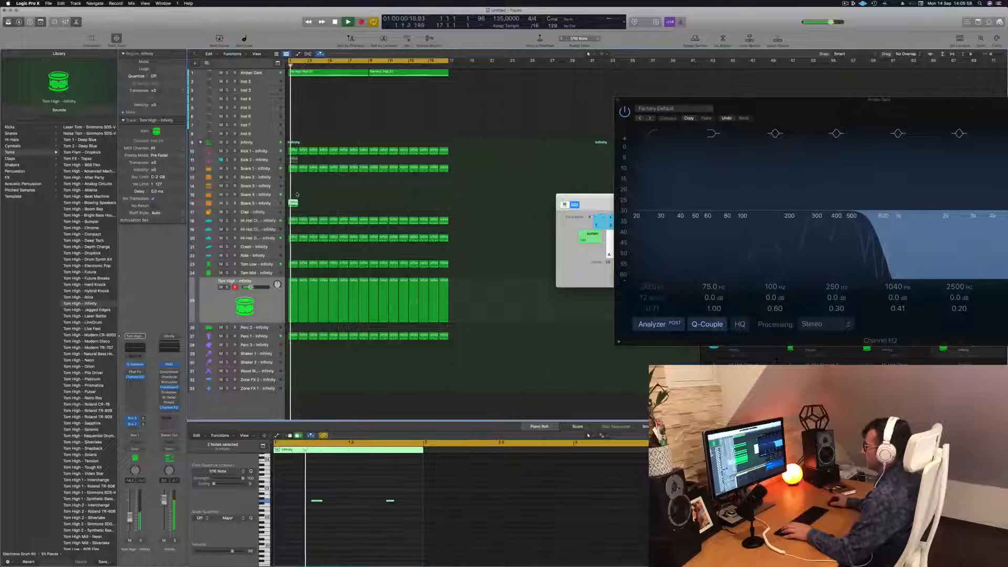
Move the copied snare region to the Snare 2 track and reduce it to one higher-pitched note near the end of the bar.
drag(293, 179, 293, 178)
drag(325, 491, 317, 522)
key(space)
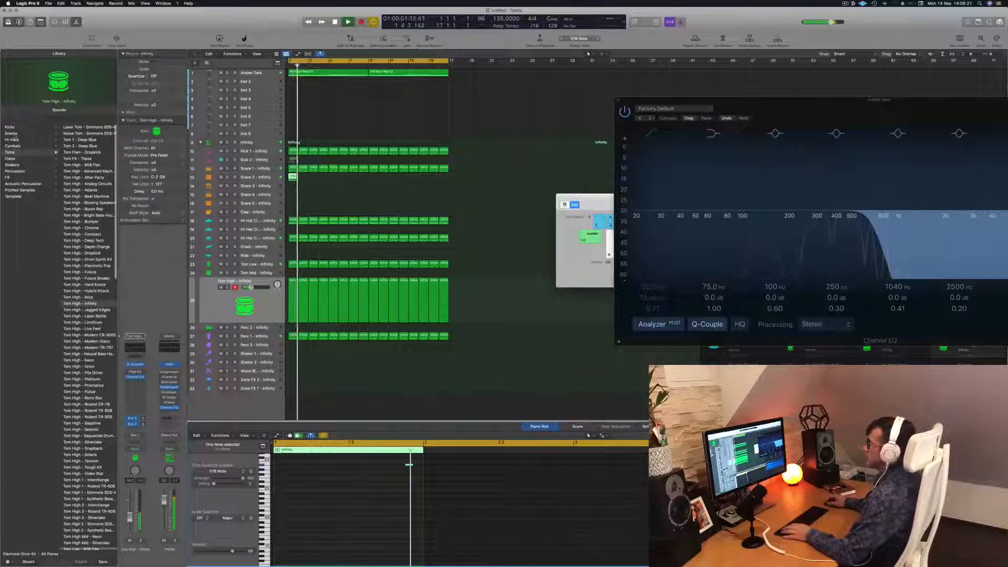
click(13, 134)
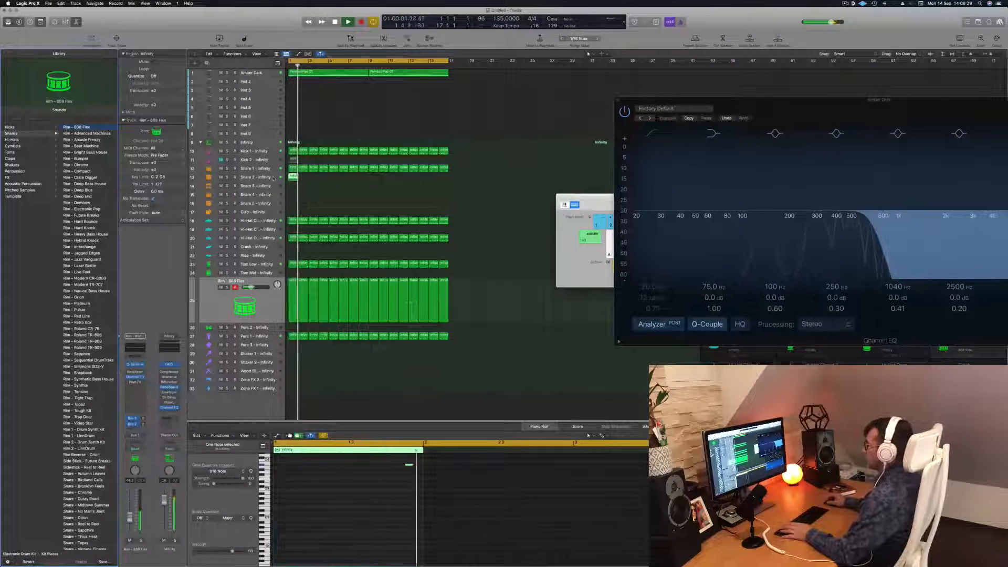
click(262, 311)
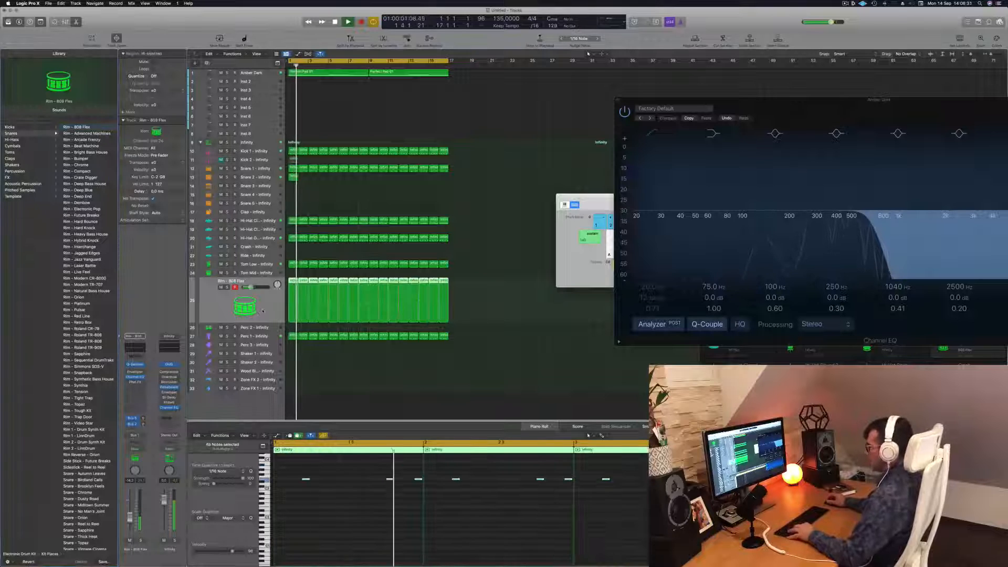
key(super+z)
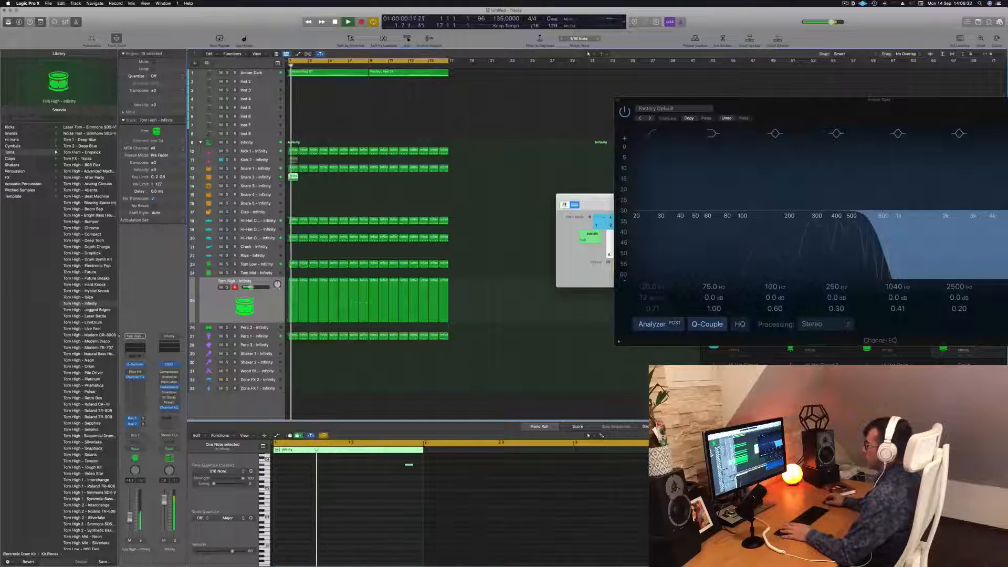
Load the Rim – 808 Flex sound on the Snare 2 track and lower the pitch of its single note during playback.
click(266, 177)
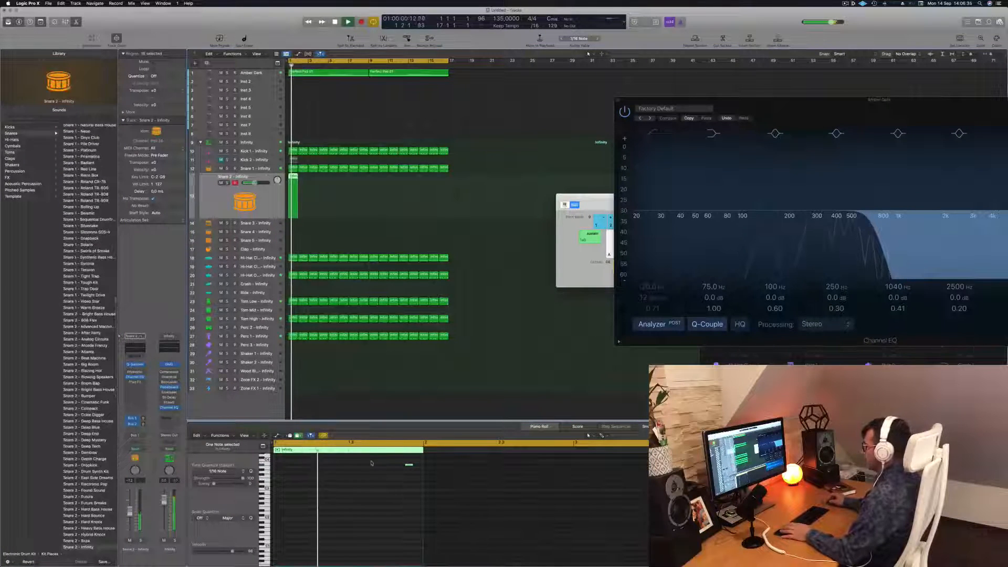
key(space)
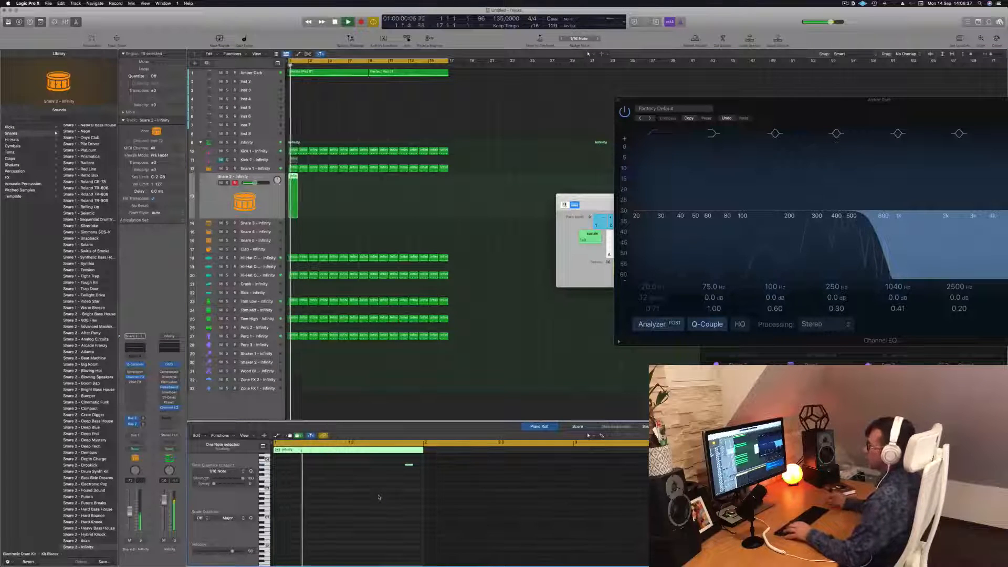
scroll(109, 177, up, 5)
scroll(109, 177, up, 10)
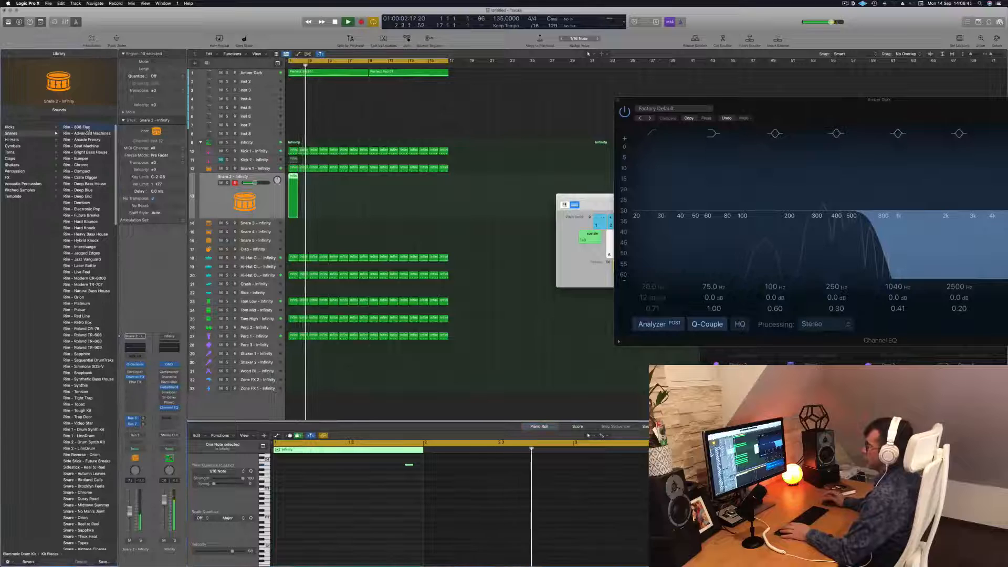
click(87, 128)
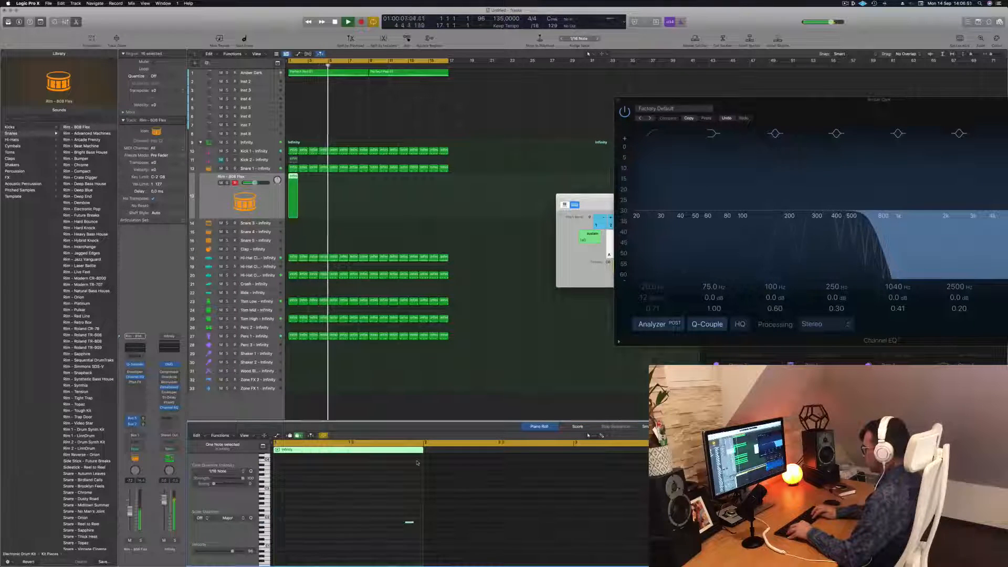
key(Return)
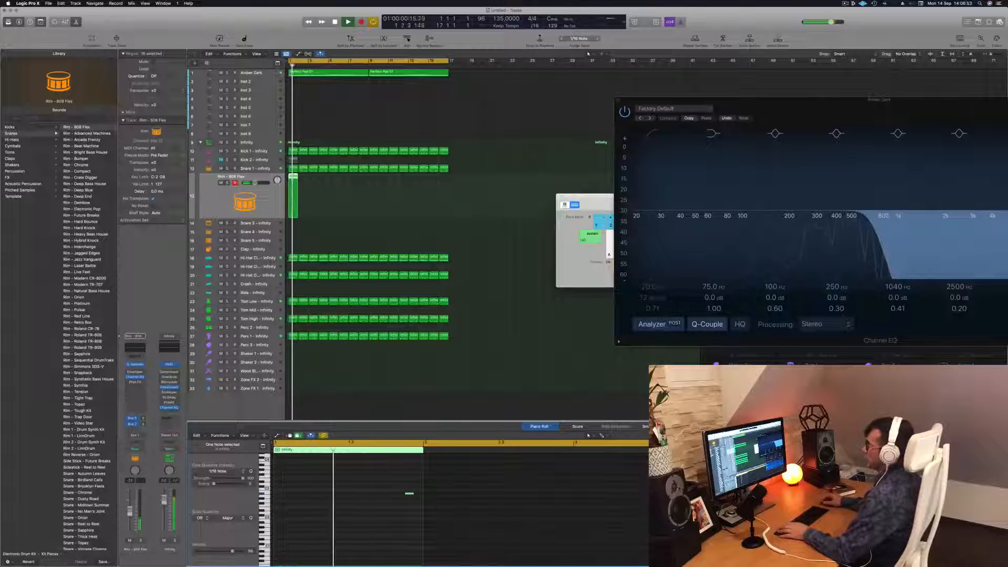
Try Rim – Advanced Machines on the same track, and replace it with the Rim – Arcade Frenzy sound.
click(91, 134)
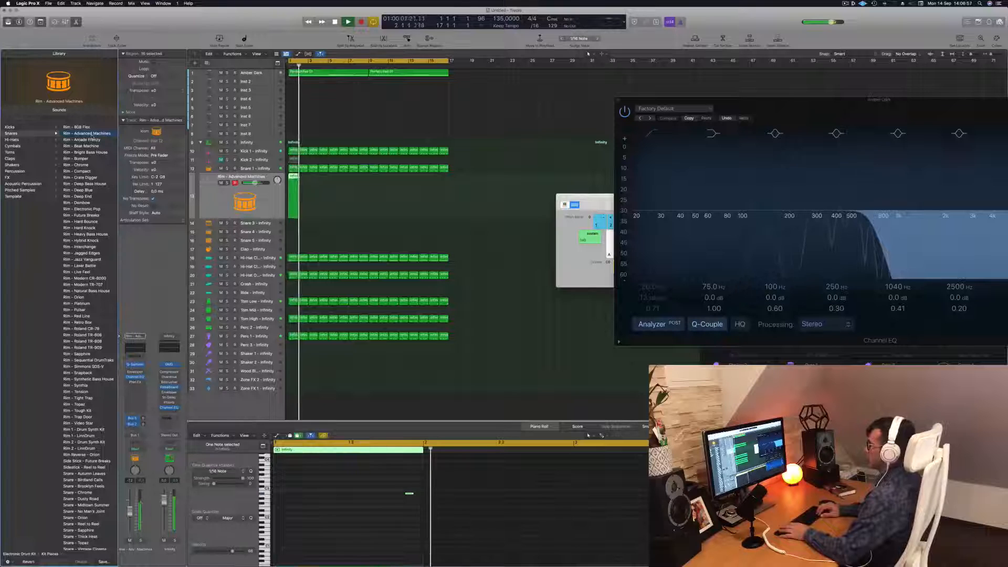
click(92, 140)
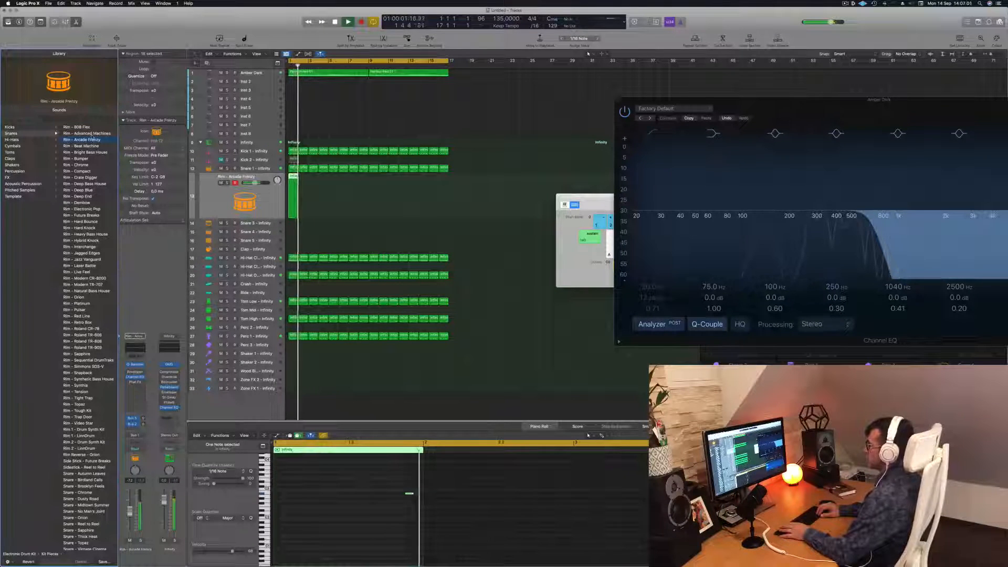
key(Return)
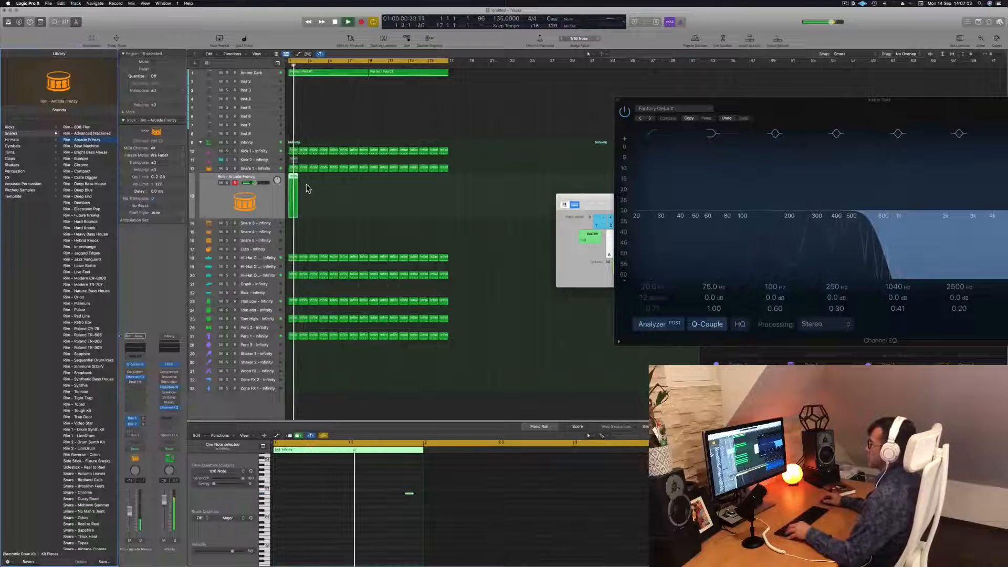
Duplicate the one-bar Rim – Arcade Frenzy region repeatedly until the copies fill the track up to bar 17.
mouse_move(294, 181)
mouse_down()
mouse_move(317, 181)
mouse_move(327, 197)
mouse_move(313, 177)
mouse_up()
click(346, 188)
drag(339, 195, 331, 219)
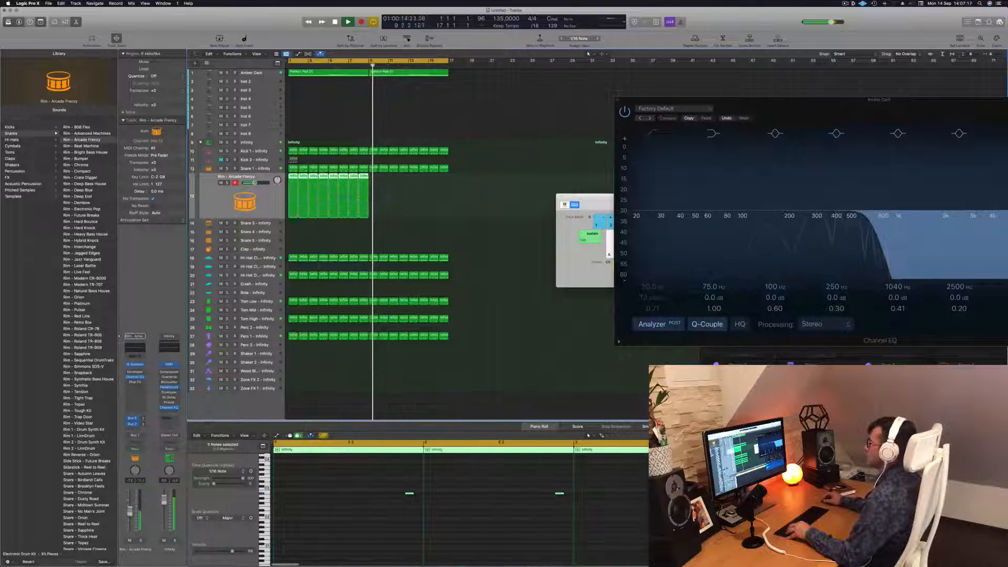
drag(292, 177, 374, 218)
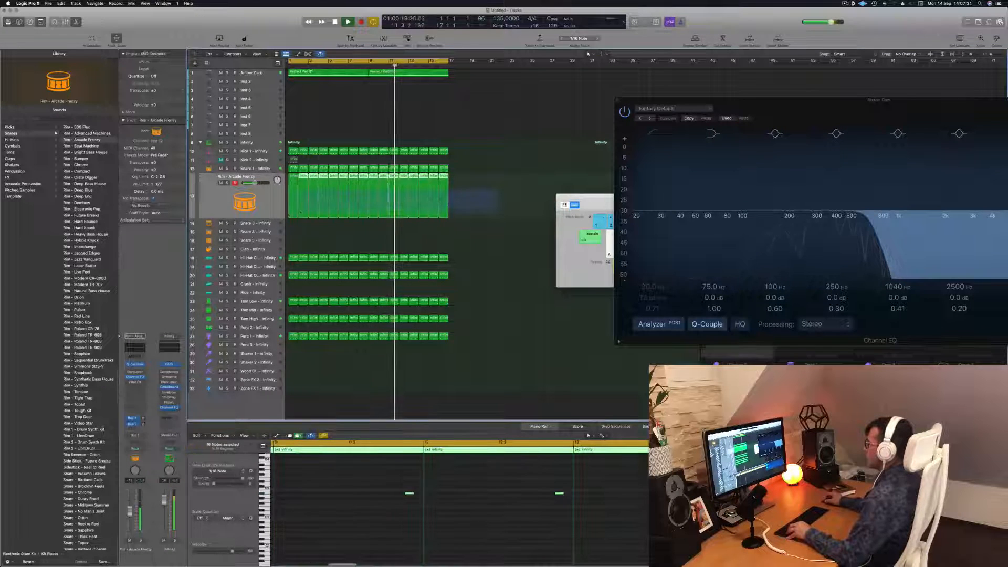
Select all the rim notes across the duplicated regions, shift them slightly earlier and raise their pitch during playback.
scroll(402, 527, down, 5)
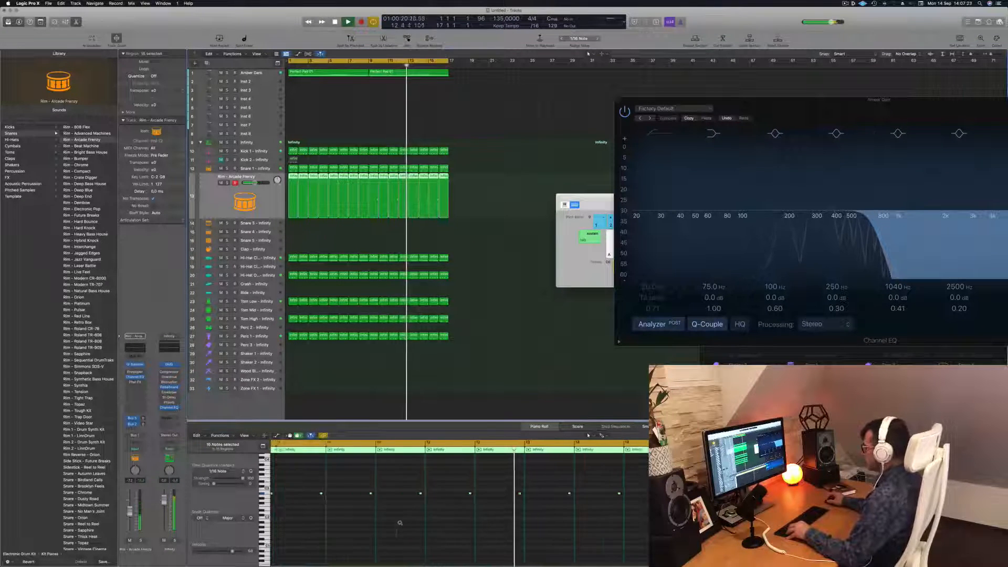
scroll(405, 530, down, 4)
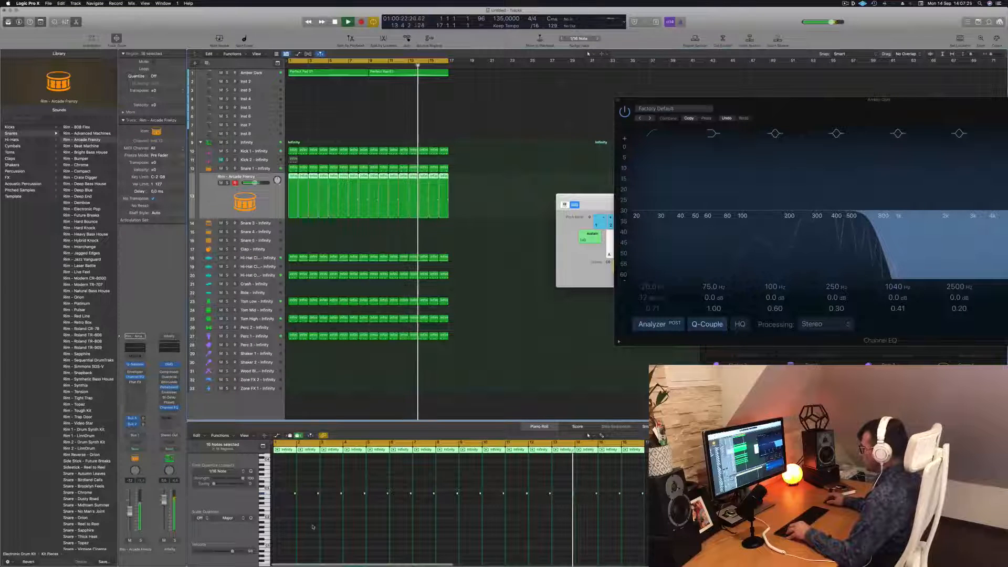
key(super+a)
key(alt+Left)
key(alt+Left)
key(alt+Down)
key(alt+Down)
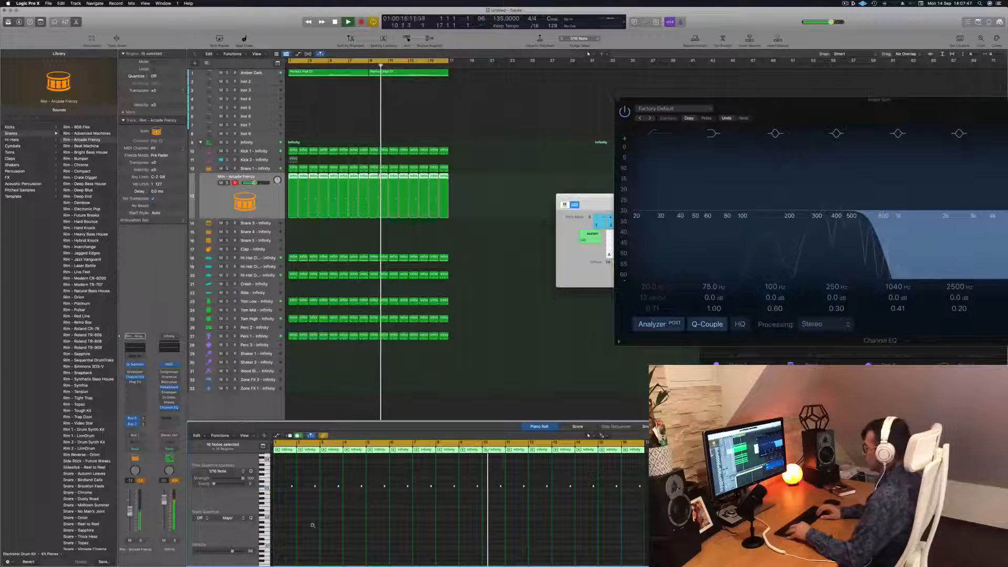
key(Return)
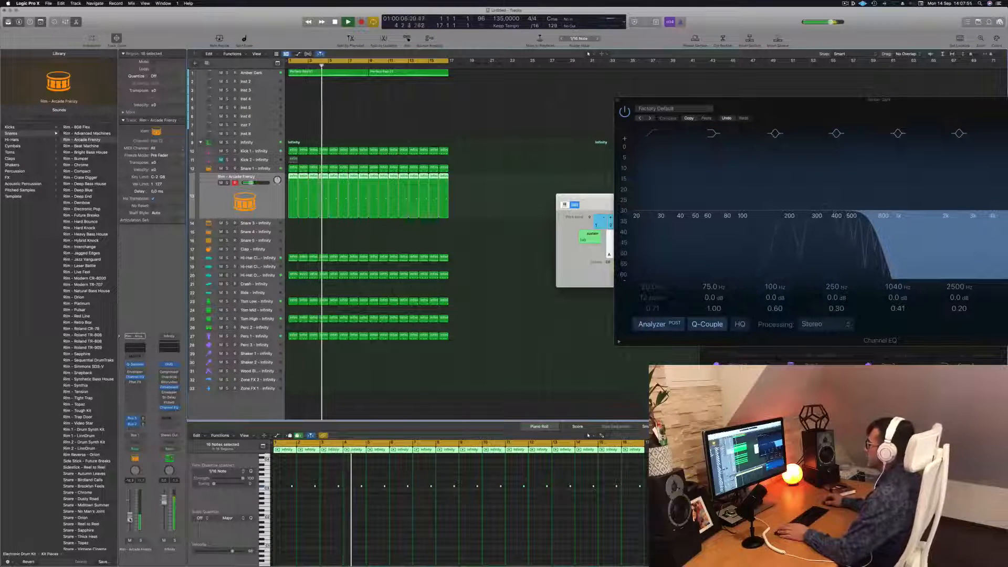
Copy the first Perfect Pad 01 region from the Amber Dark track to the start of the Inst 2 track.
click(265, 75)
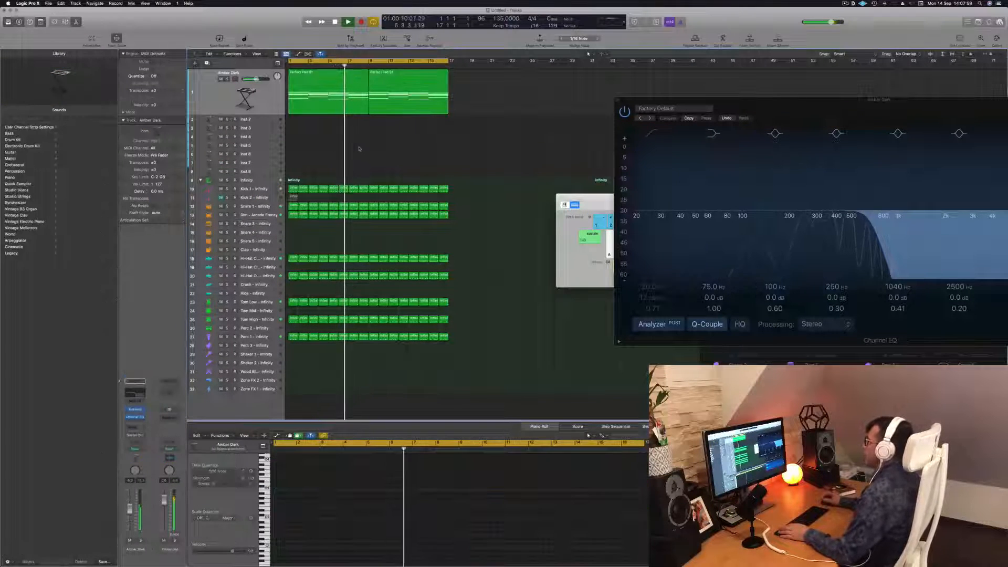
click(304, 100)
scroll(305, 132, right, 1)
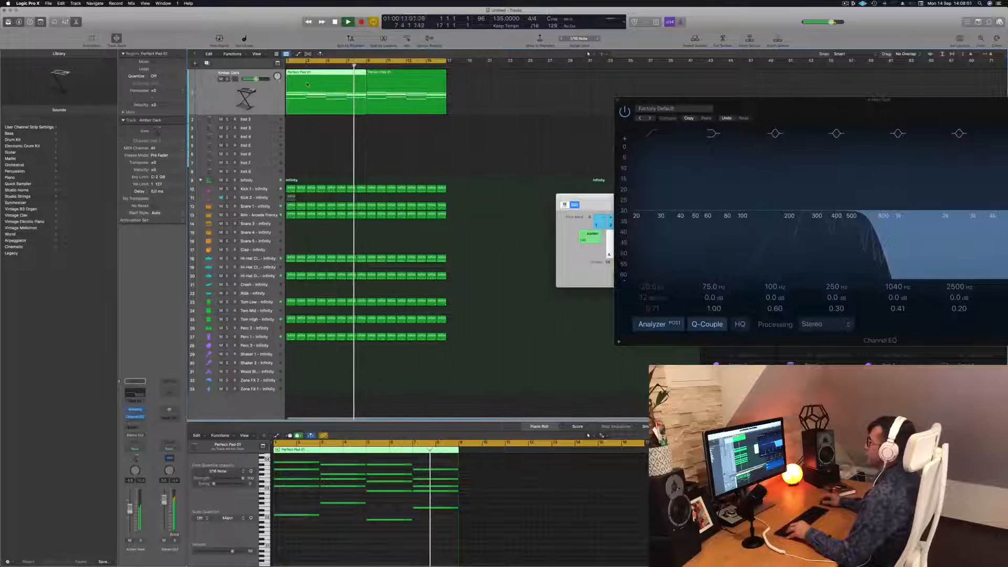
drag(310, 101, 267, 171)
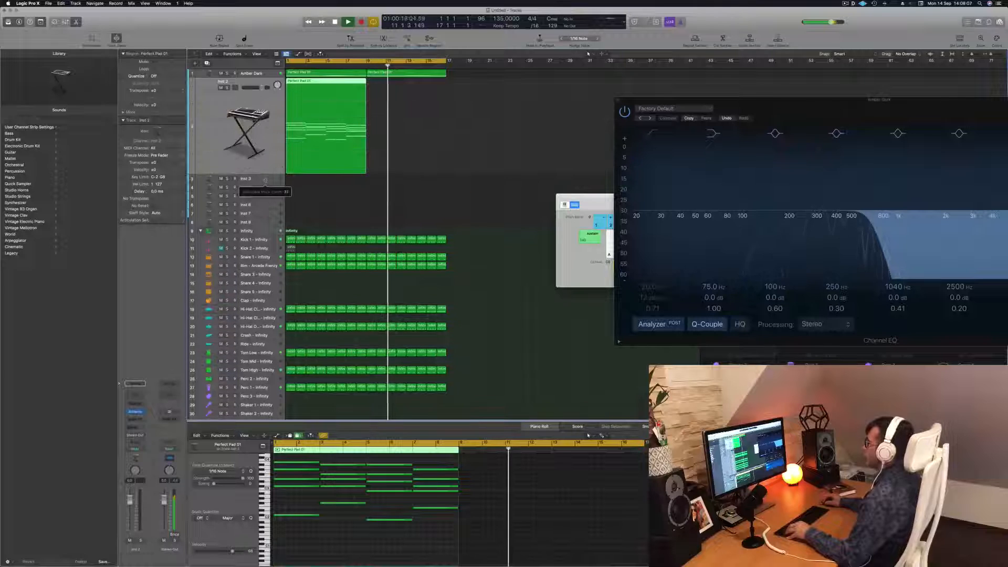
Delete the upper chord notes in the copied region, keeping the lowest line, and transpose that line down an octave.
scroll(306, 545, down, 1)
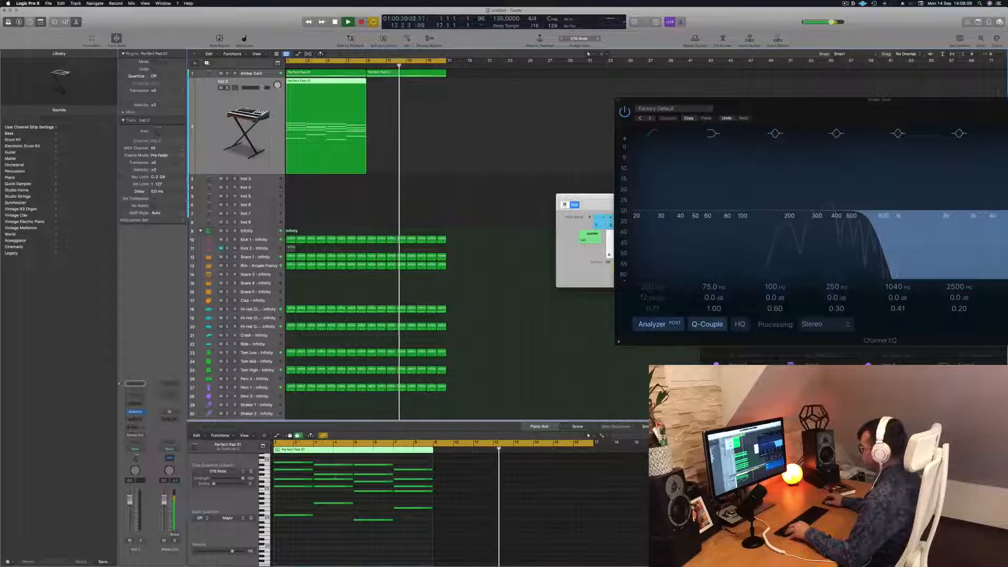
drag(300, 460, 436, 495)
key(Delete)
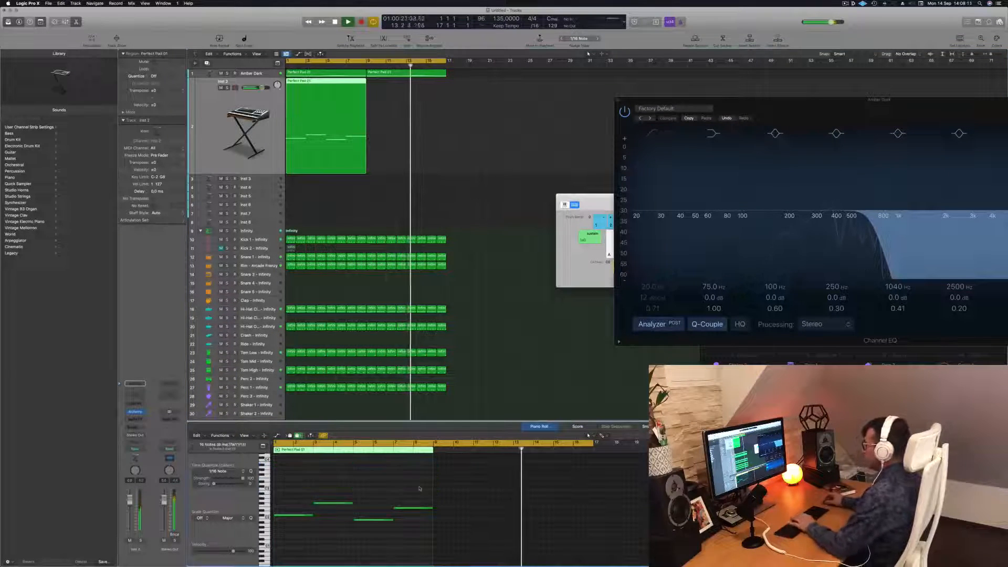
key(Return)
click(314, 483)
key(shift+alt+Down)
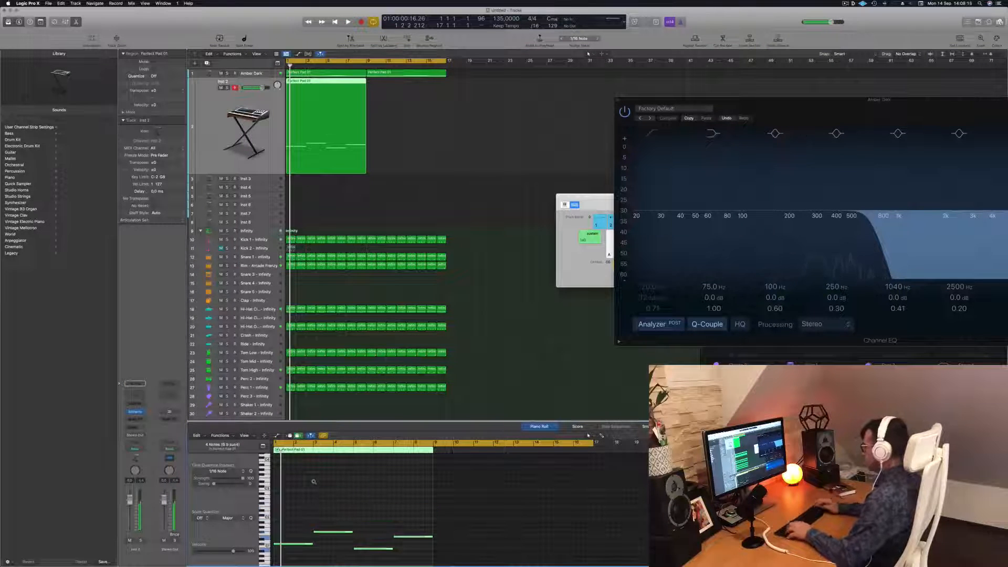
Select the four bass notes and shorten them together to less than half a bar each.
click(222, 120)
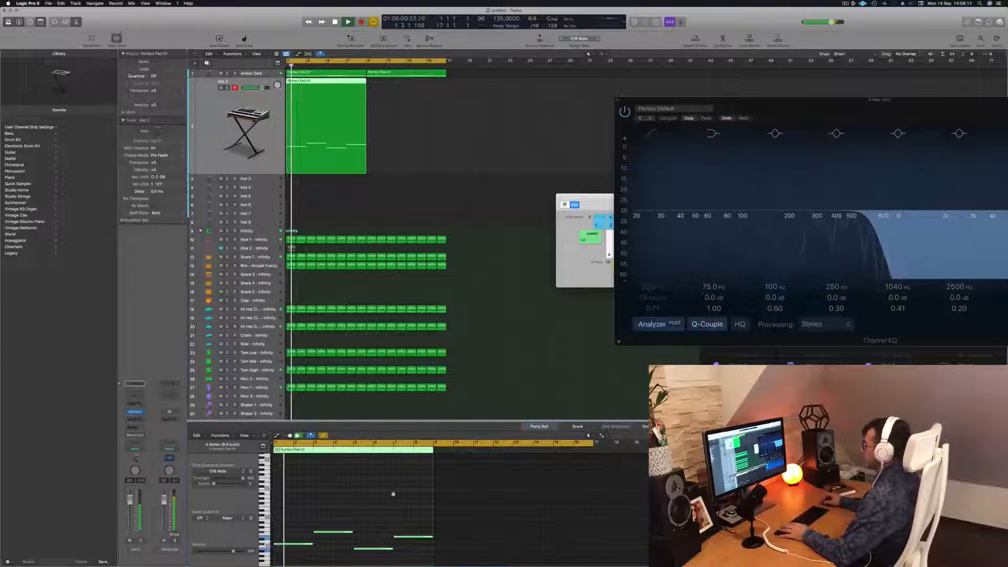
scroll(369, 519, up, 5)
drag(331, 517, 557, 566)
scroll(355, 515, up, 3)
scroll(369, 509, left, 1)
key(space)
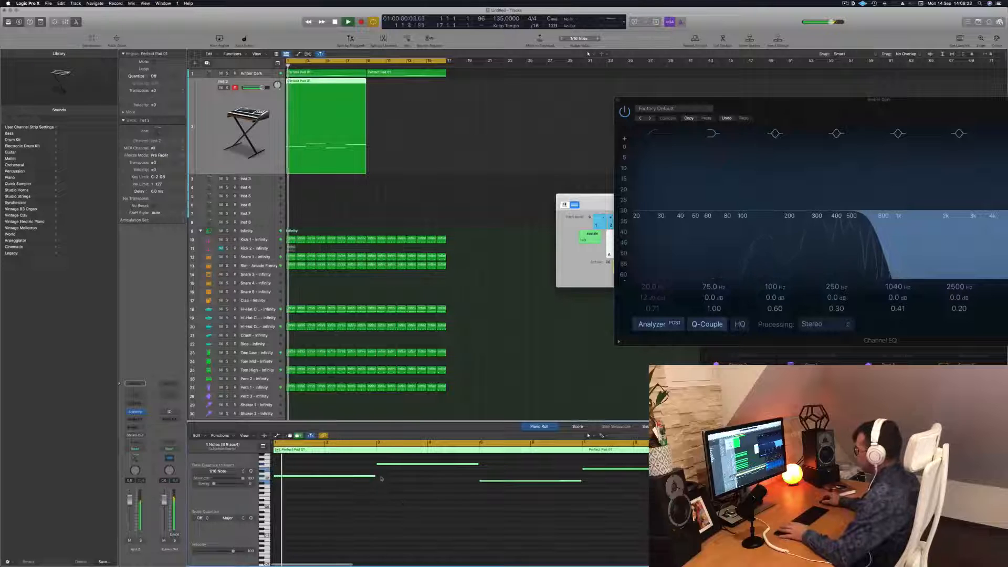
drag(374, 476, 290, 479)
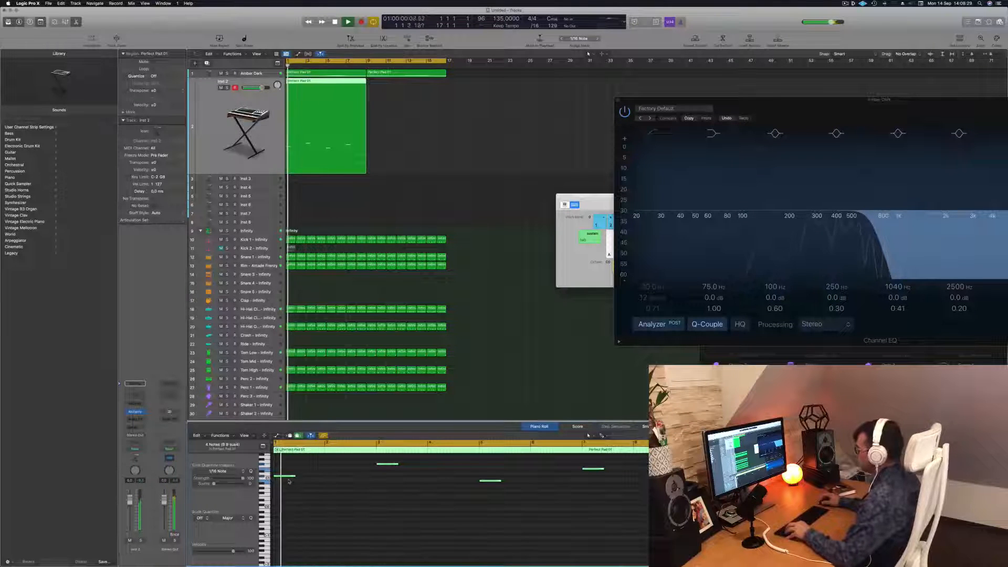
Copy the shortened bass notes to form one longer and two short notes at each chord change, and listen to the rhythm.
drag(284, 478, 321, 479)
key(space)
scroll(336, 496, down, 1)
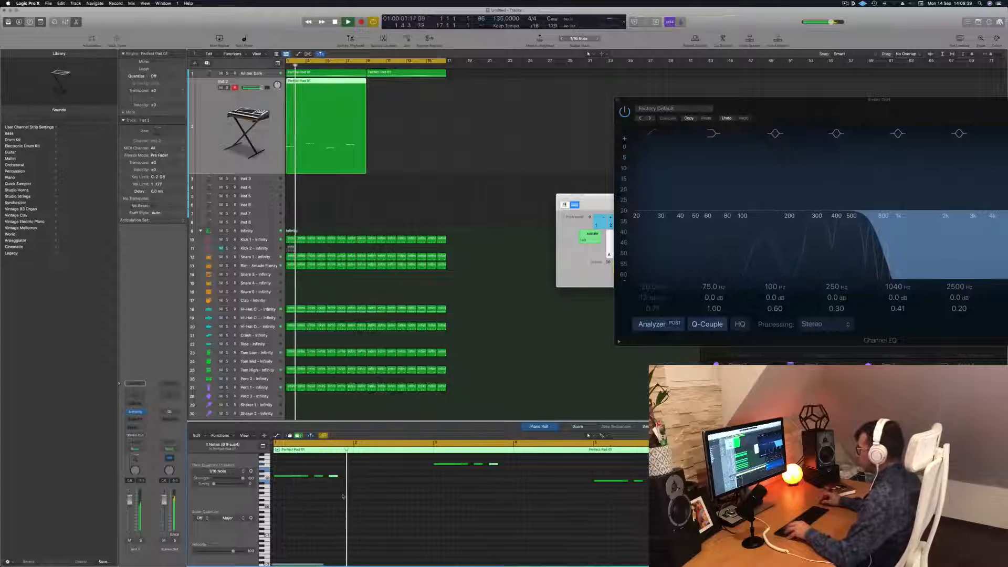
key(Return)
scroll(345, 492, down, 1)
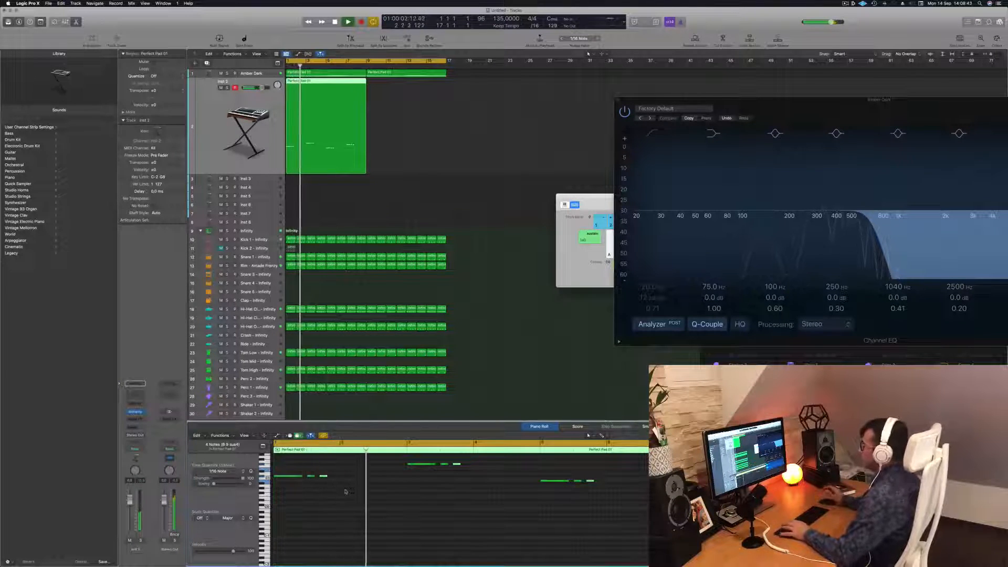
key(space)
scroll(357, 502, down, 1)
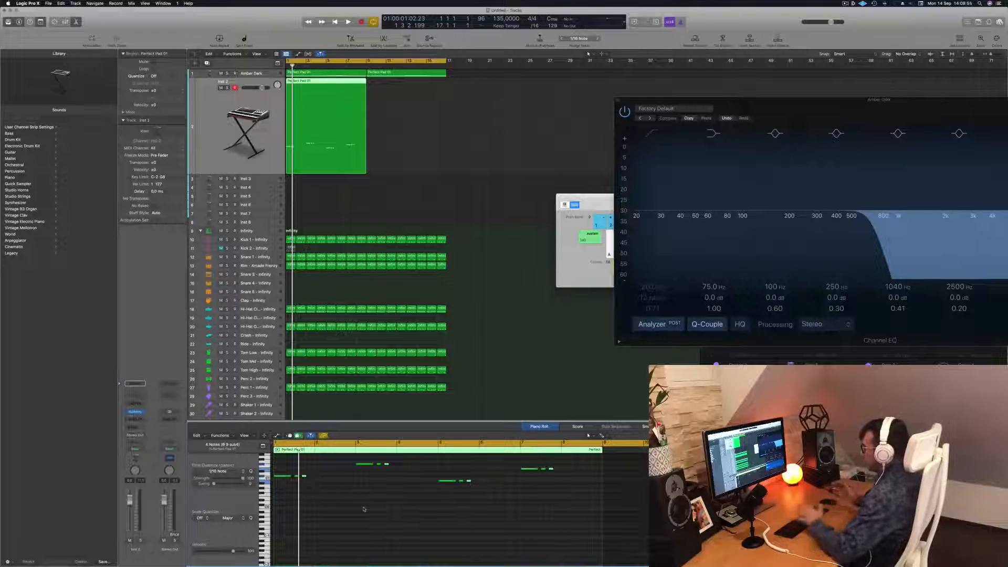
key(space)
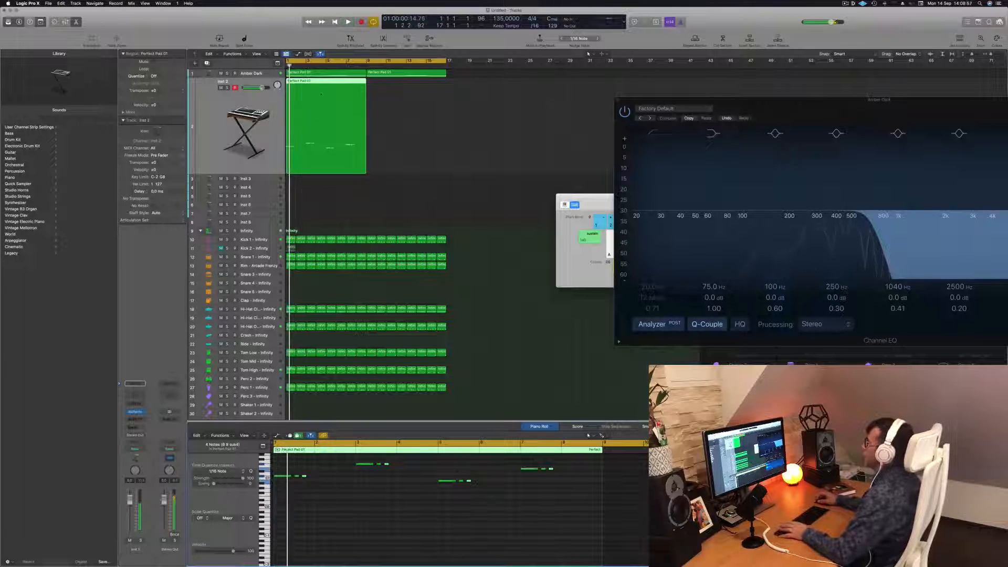
Duplicate the bass region on the Inst 2 track to bar 9, select both regions and play them from the start.
drag(317, 83, 399, 89)
key(space)
shift+click(326, 100)
key(space)
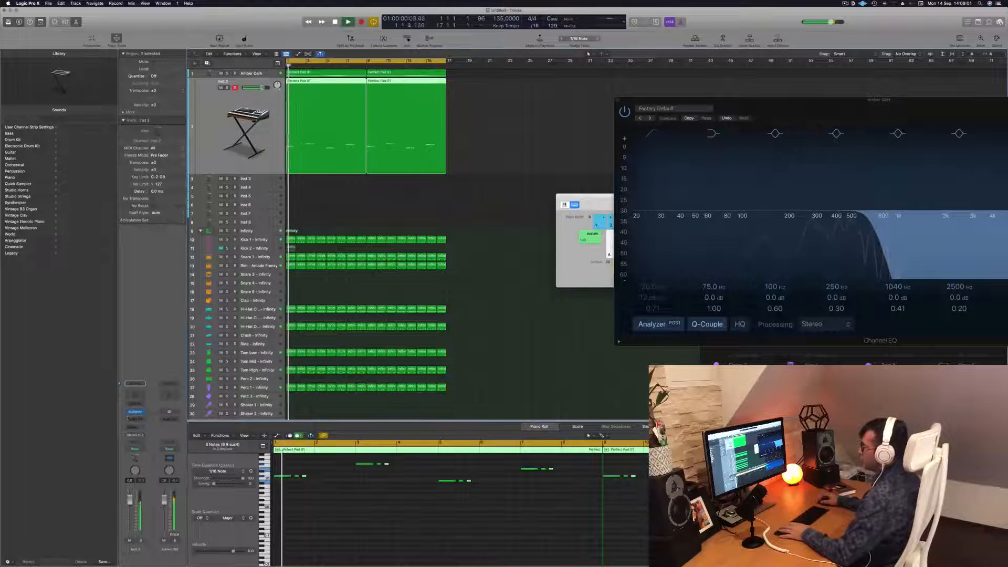
Open the Alchemy instrument on the Inst 2 track, filter the presets to Bass and load 70s Synth Intro.
click(138, 415)
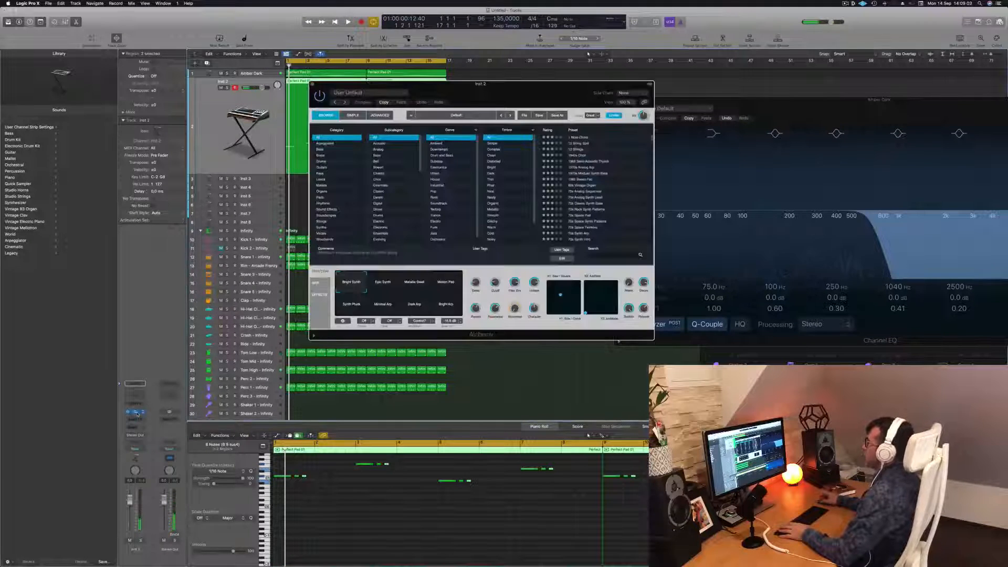
drag(526, 92, 610, 142)
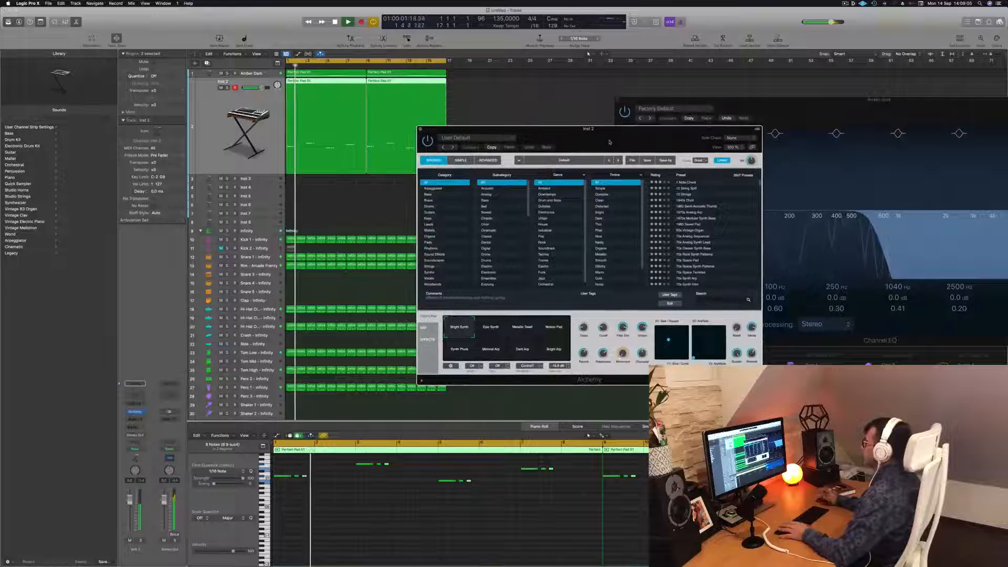
click(430, 195)
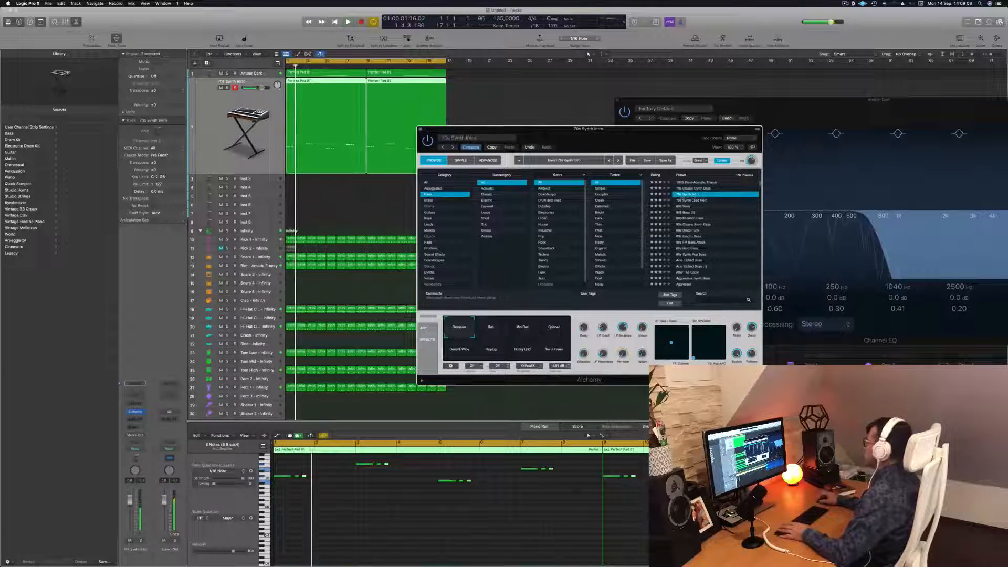
drag(641, 137, 652, 130)
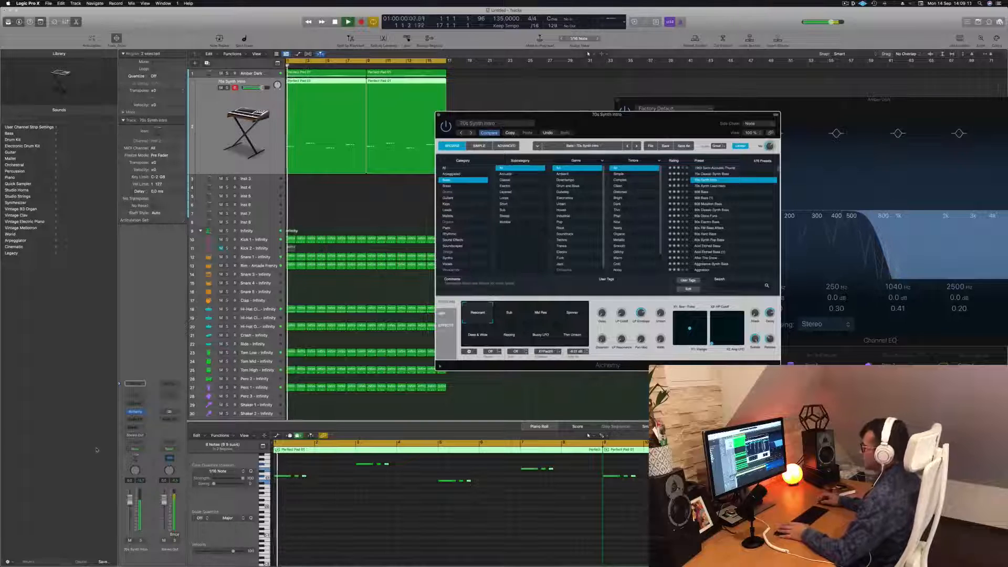
Audition the Sub, Mid Res, Spinner, Ripping, Buzzy LFO and Thin Unison variations of the 70s Synth Intro bass during playback.
key(space)
key(space)
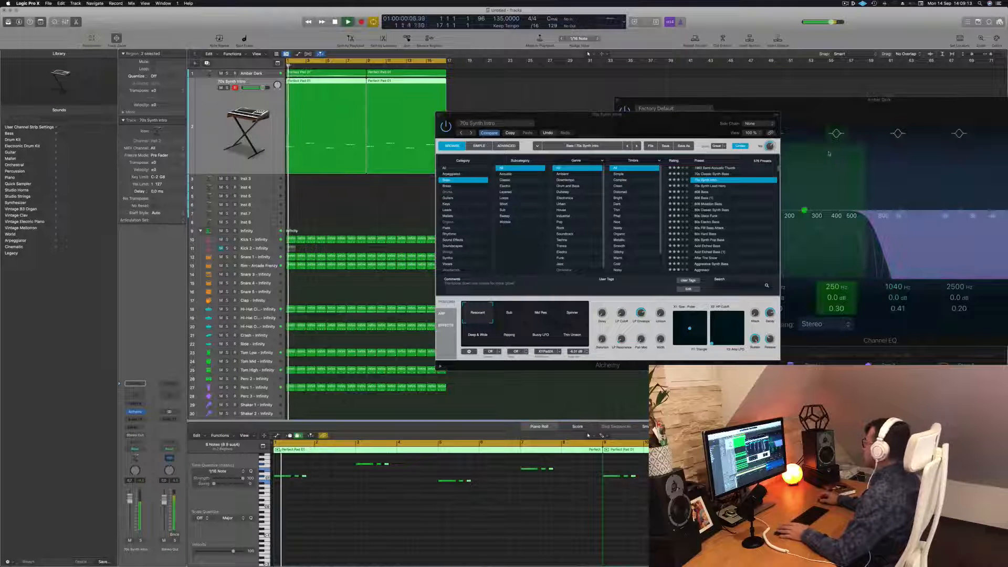
click(507, 315)
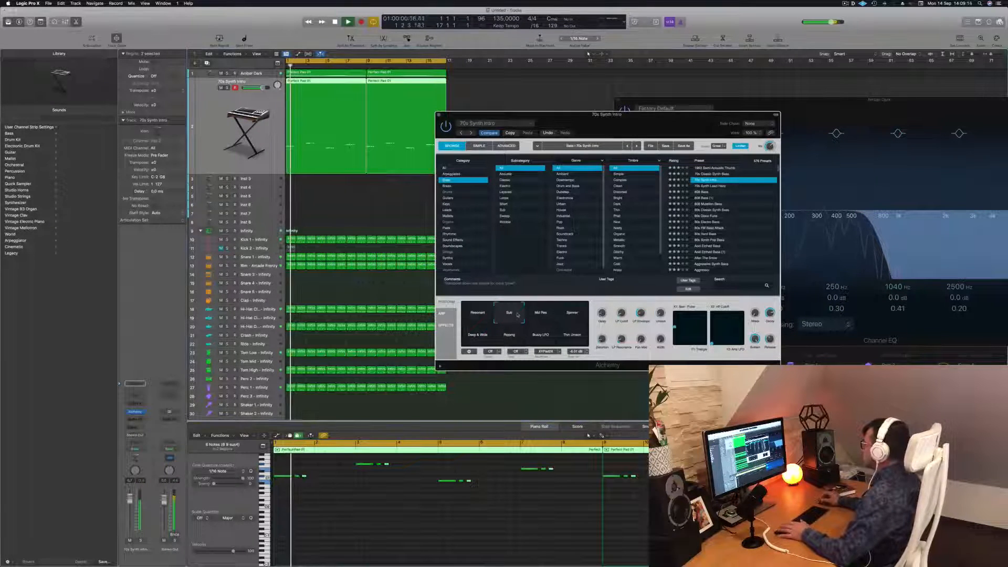
click(544, 316)
click(571, 318)
click(508, 339)
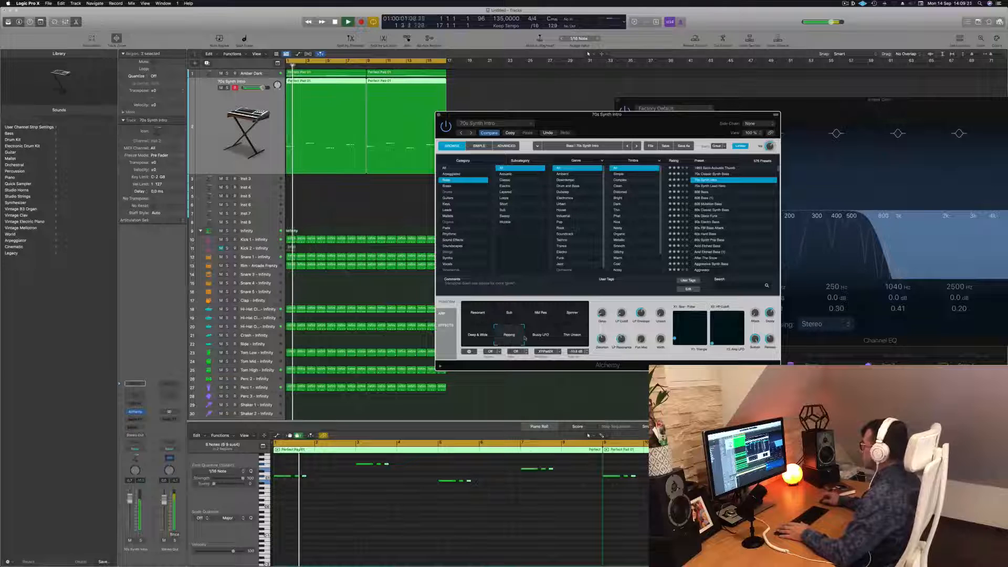
click(543, 338)
click(572, 338)
Compare the Ripping and Deep & Wide variations, return the preset to Resonant and replay the bass.
key(space)
key(space)
click(509, 339)
click(478, 340)
click(478, 316)
key(space)
key(space)
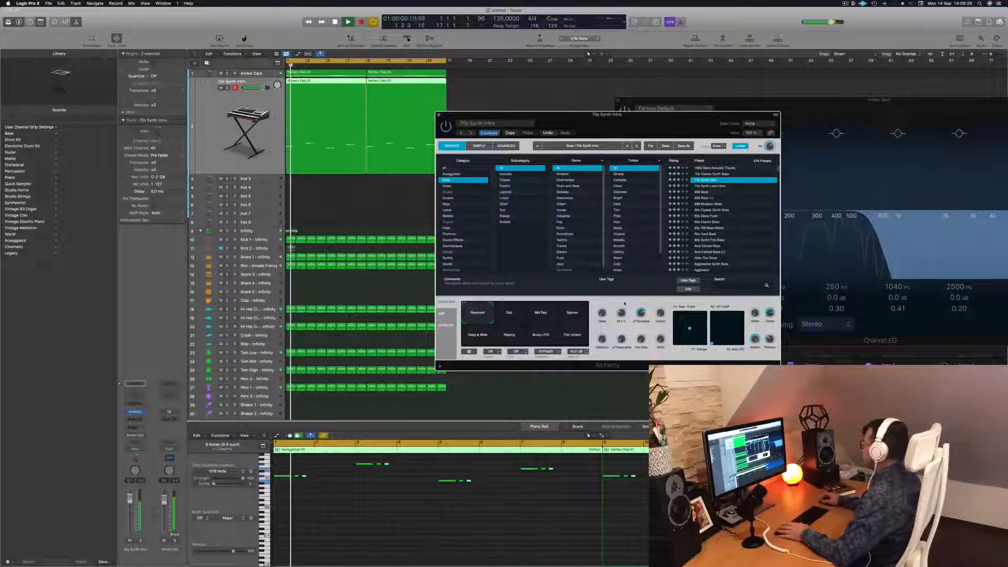
Shape the 70s Synth Intro sound while replaying it, adjusting the LP cutoff and envelope and moving the first performance pad's point to its lower-left corner.
key(space)
key(space)
key(space)
key(space)
drag(735, 326, 689, 328)
key(space)
key(space)
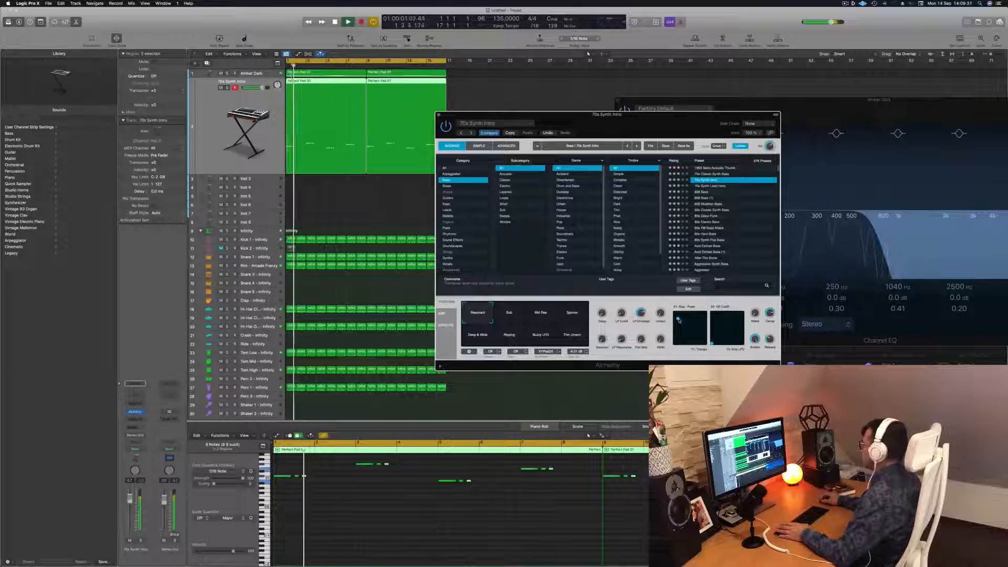
key(space)
key(space)
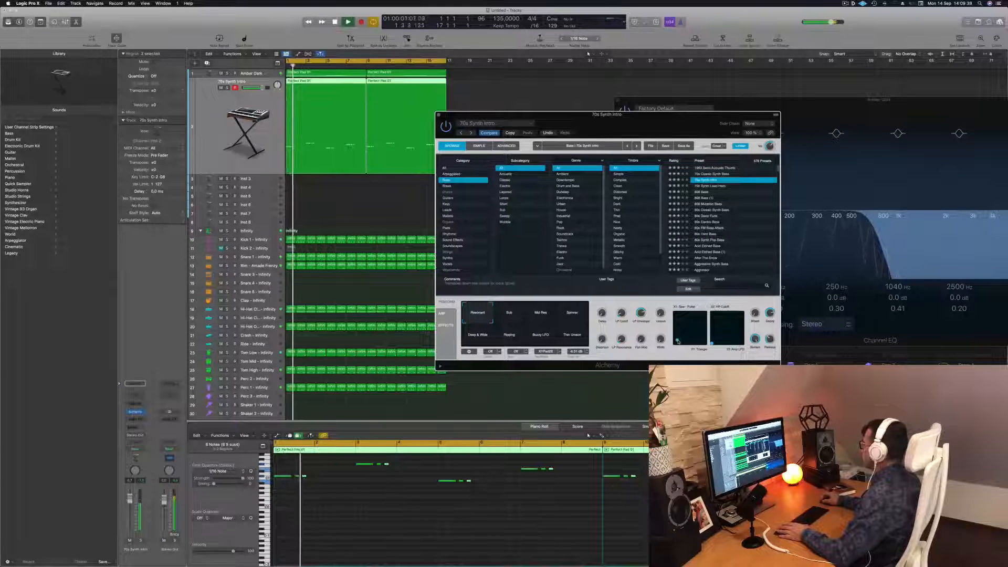
key(space)
key(space)
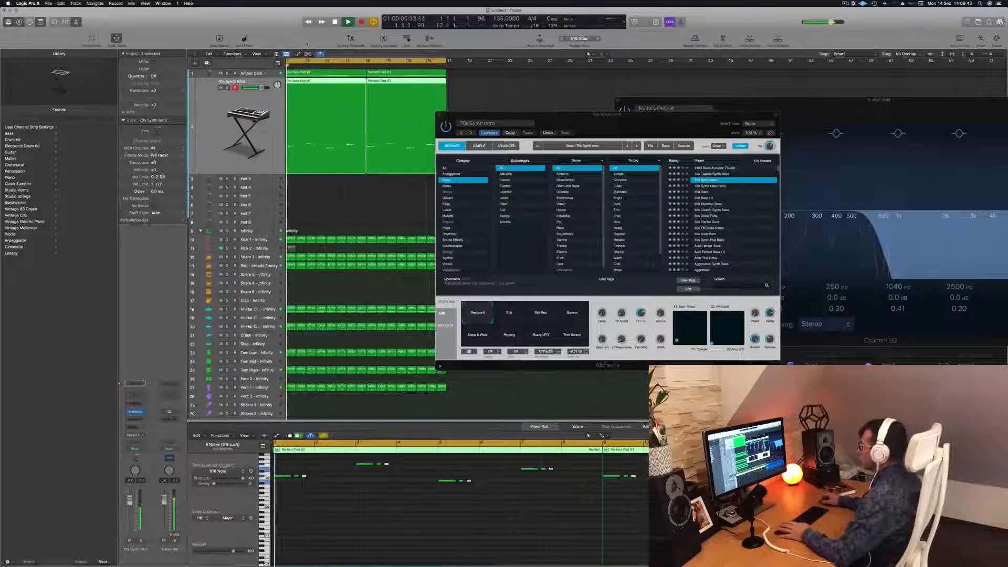
Select the Infinity drum track and lower its volume slightly while replaying the mix.
drag(599, 119, 618, 112)
key(space)
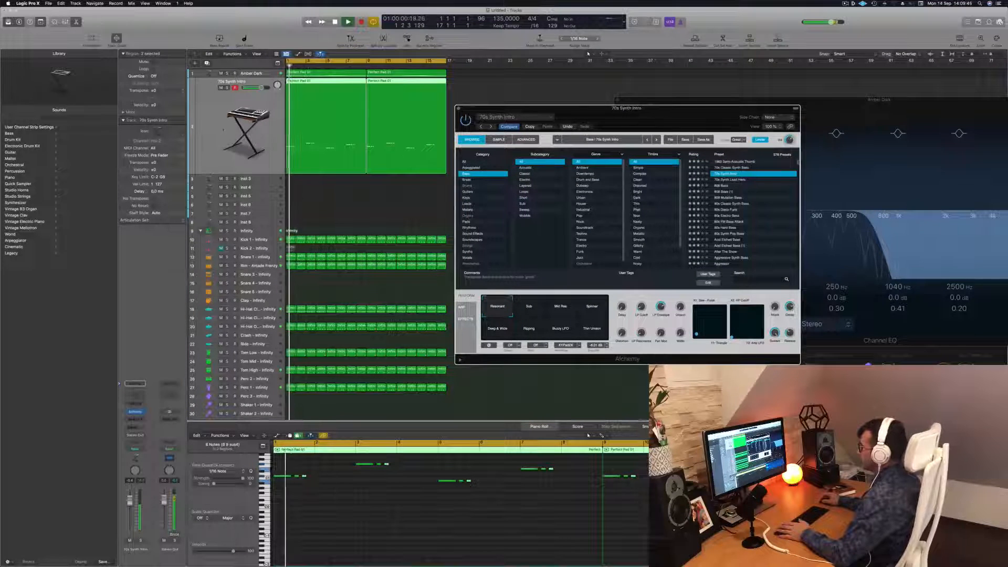
click(257, 231)
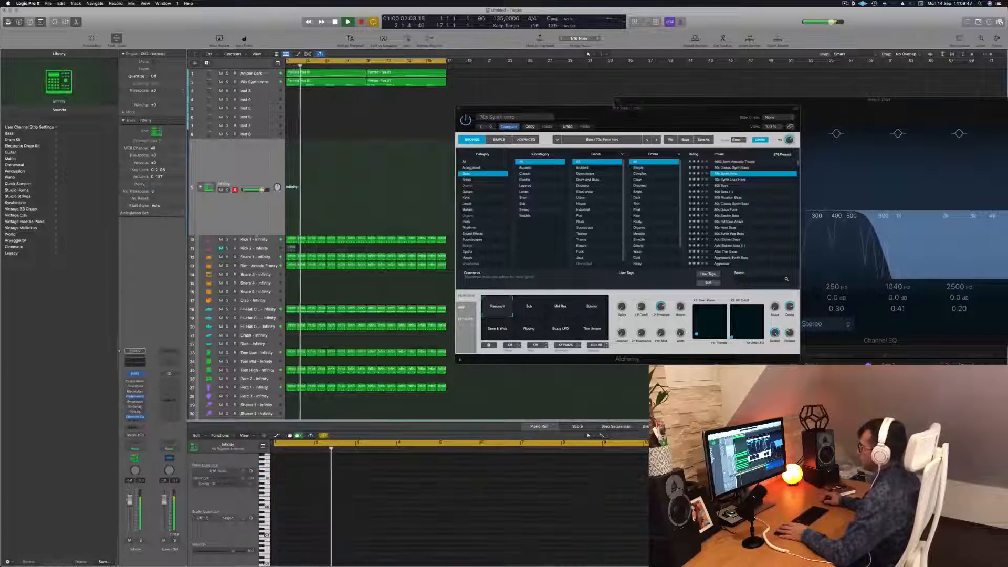
key(space)
key(space)
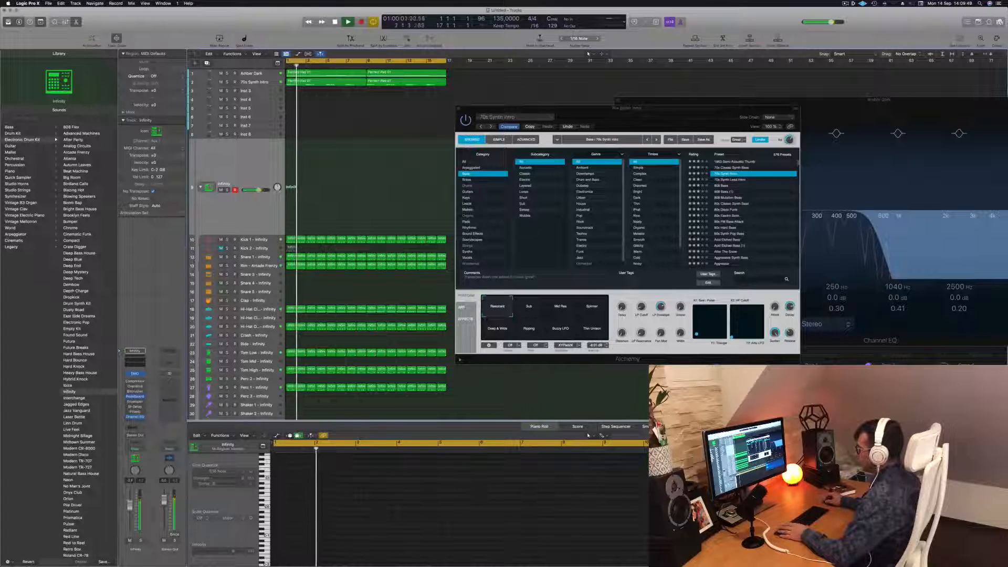
key(Return)
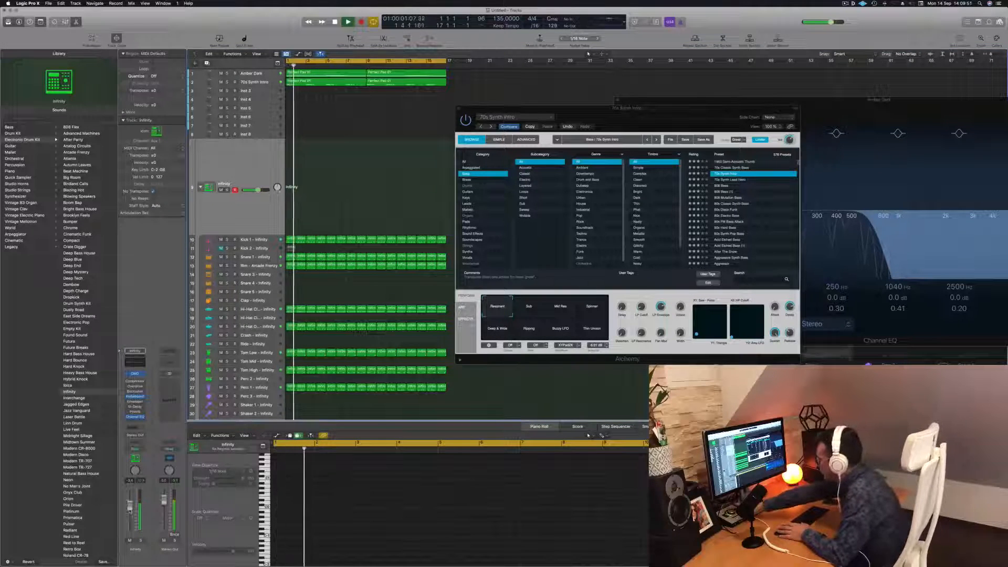
key(space)
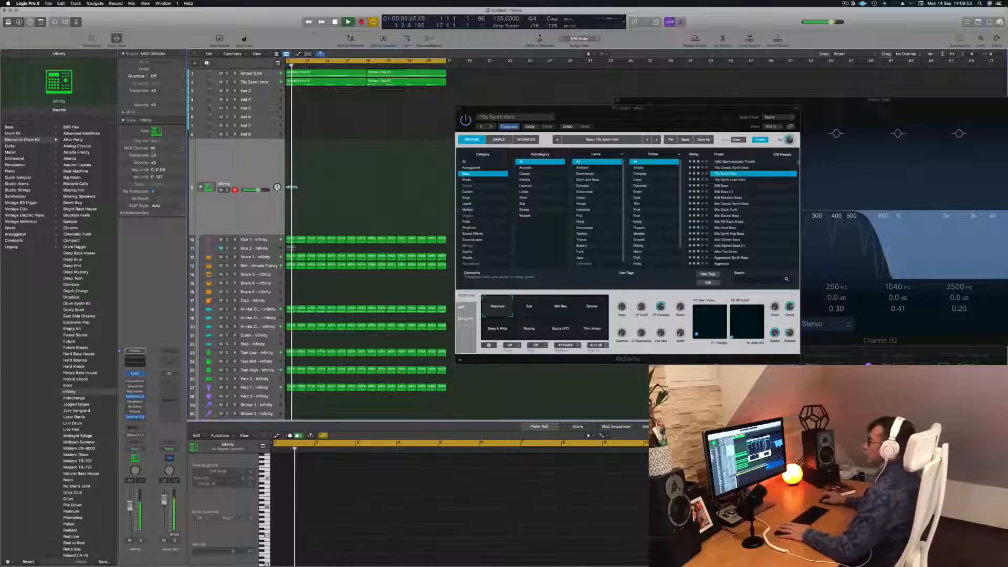
Select the Amber Dark pad track and replay the mix from the start, moving the Alchemy window aside.
click(252, 74)
key(Return)
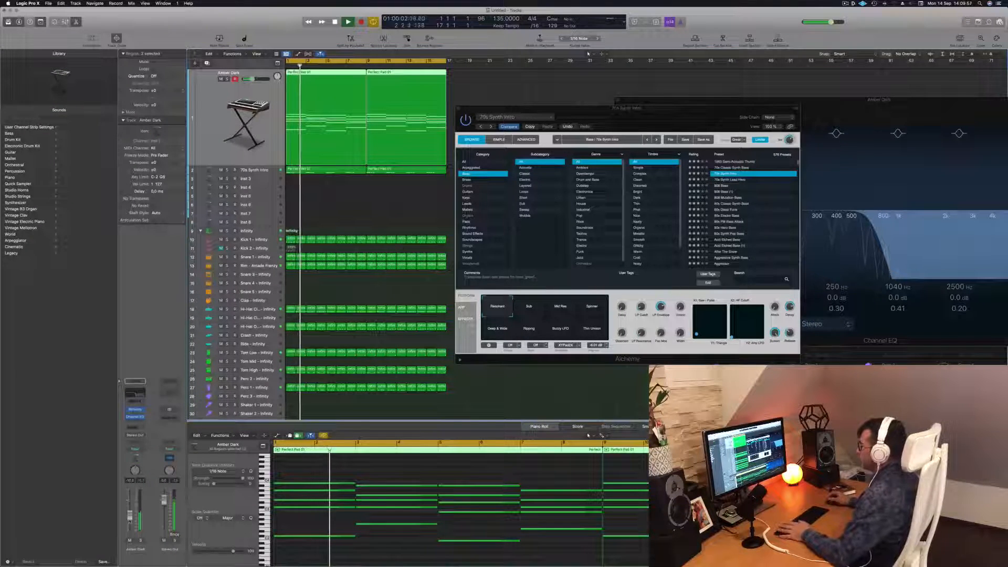
key(Return)
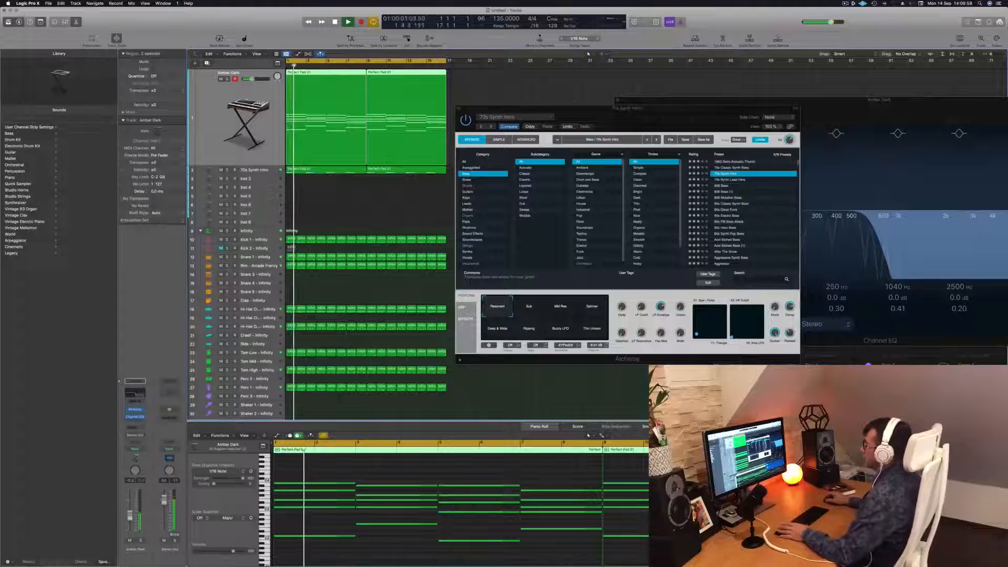
drag(647, 109, 921, 106)
key(Return)
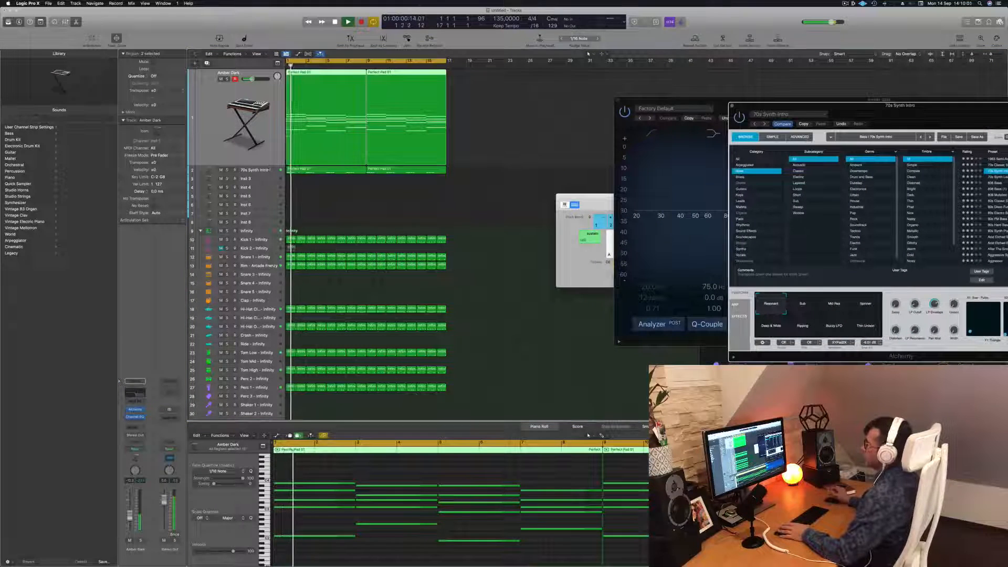
Select the 70s Synth Intro track and create a new track with the same settings below it.
key(Down)
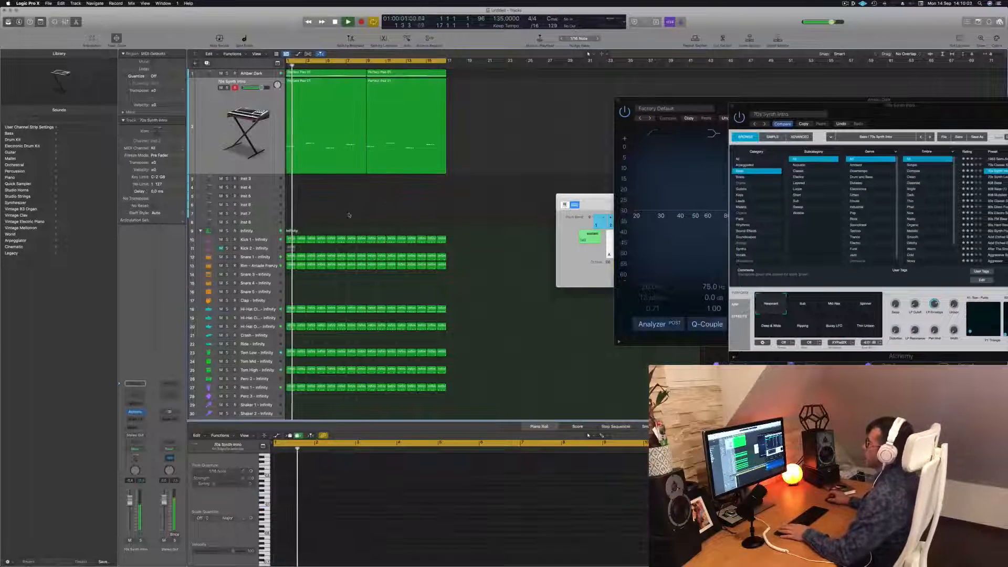
click(336, 142)
key(Return)
click(238, 103)
key(space)
key(space)
key(alt+super+s)
Copy both bass regions from the original 70s Synth Intro track onto the duplicate track at bar 1.
click(340, 84)
drag(337, 94, 419, 85)
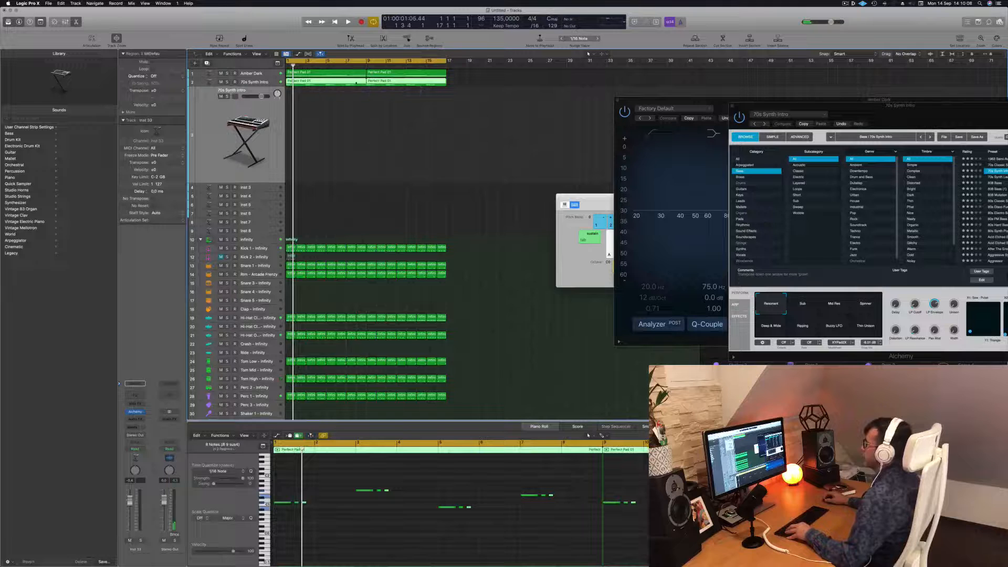
drag(345, 85, 347, 99)
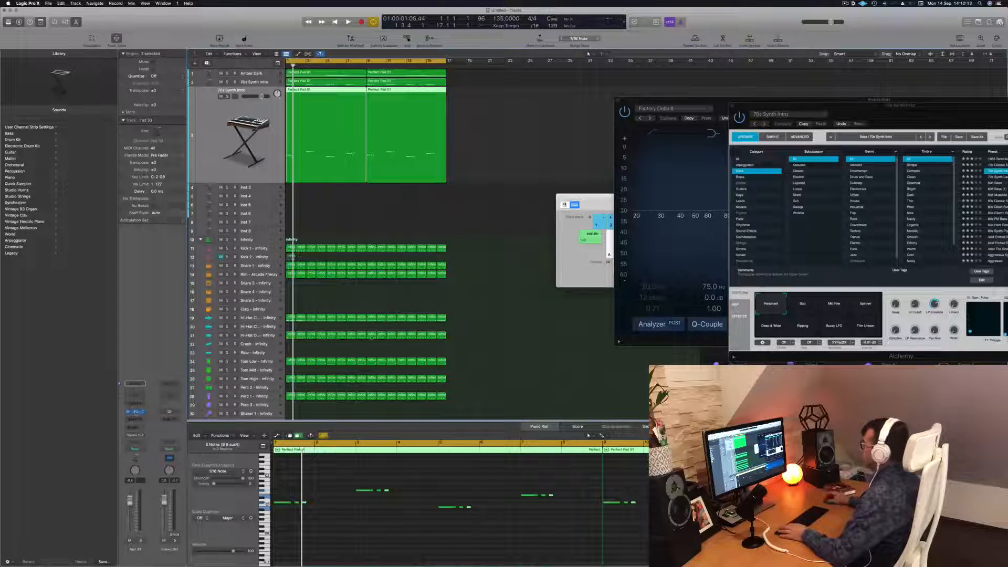
Open Alchemy on the duplicate bass track, load the Acid Etched Bass preset and play it.
click(135, 412)
drag(519, 93, 693, 151)
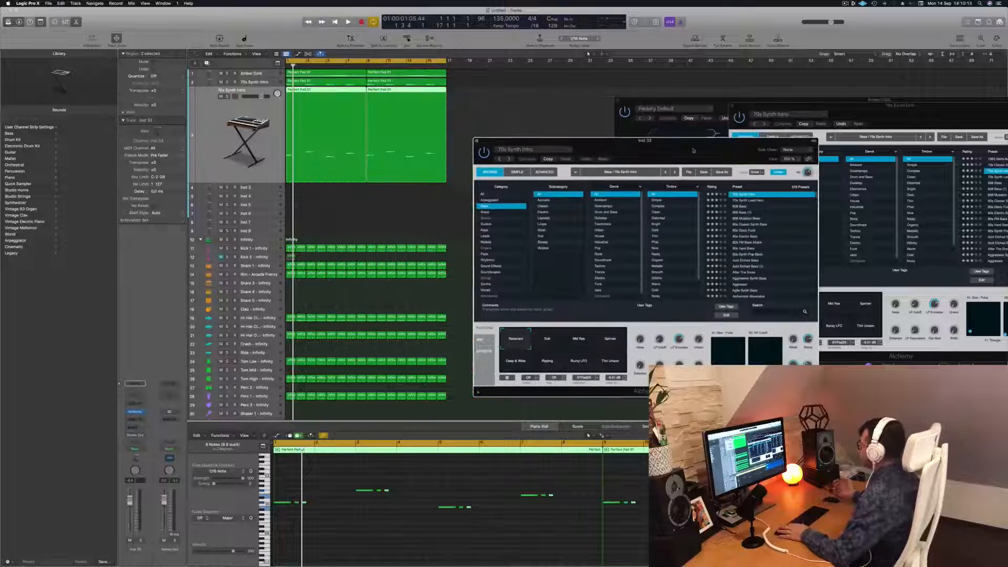
click(755, 260)
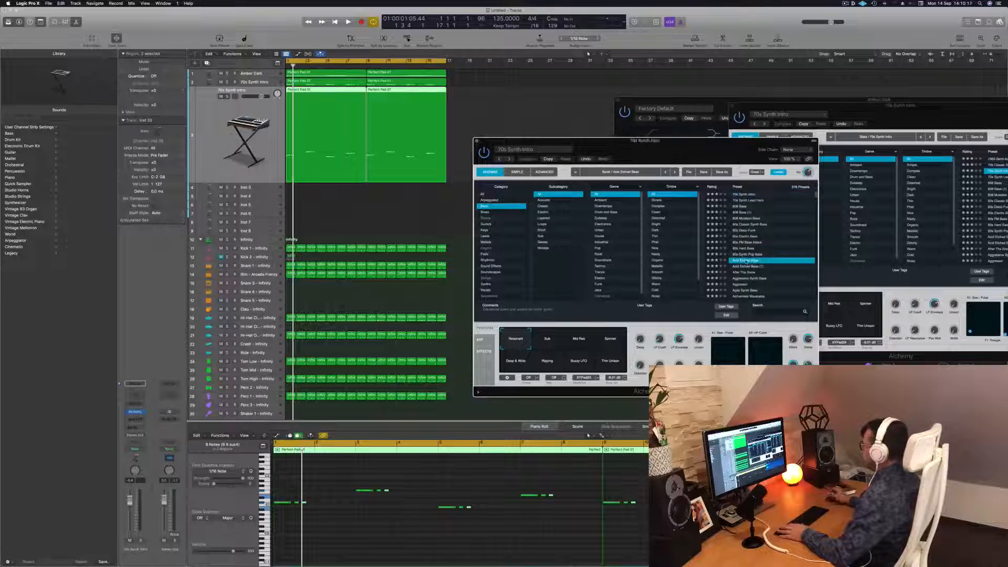
key(space)
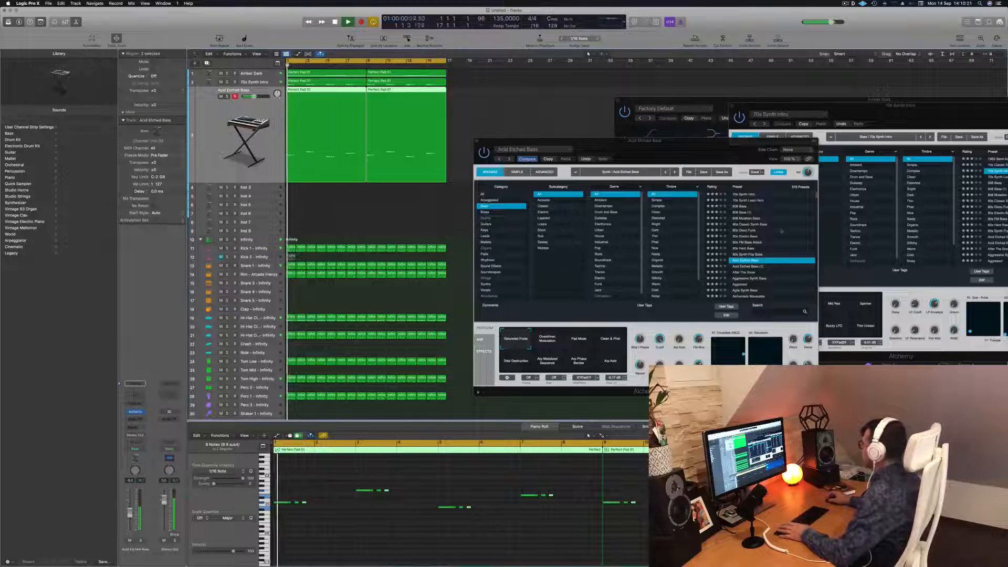
Audition more bass presets further down the list, ending with Aggressive Synth Bass, replaying the bass line for each.
click(750, 273)
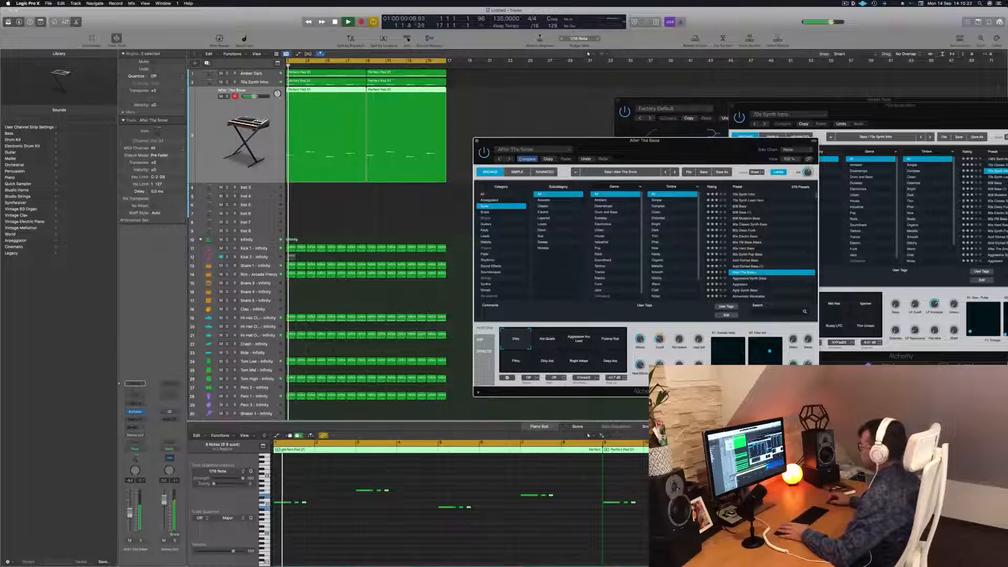
key(Return)
key(space)
click(755, 279)
key(space)
key(space)
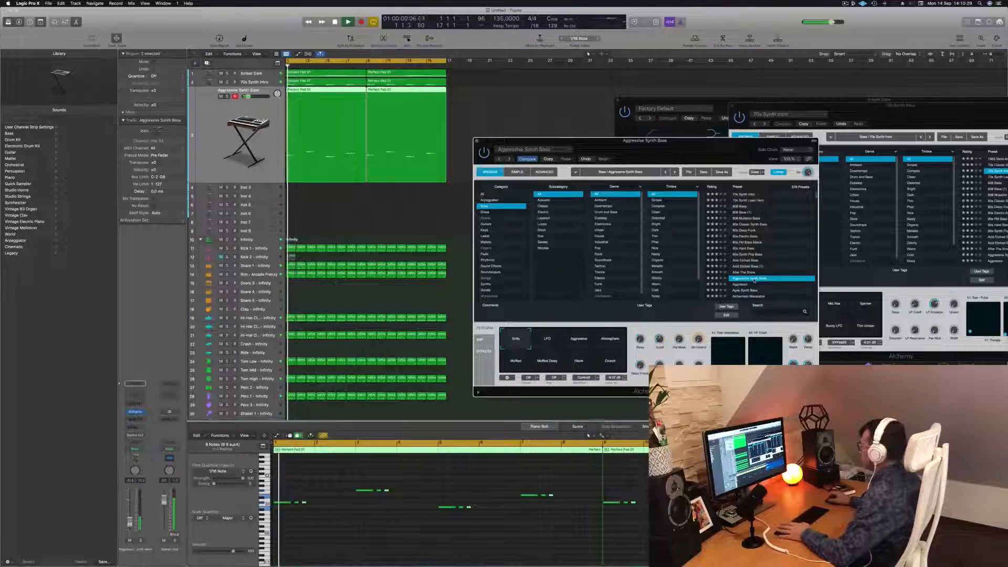
key(space)
key(space)
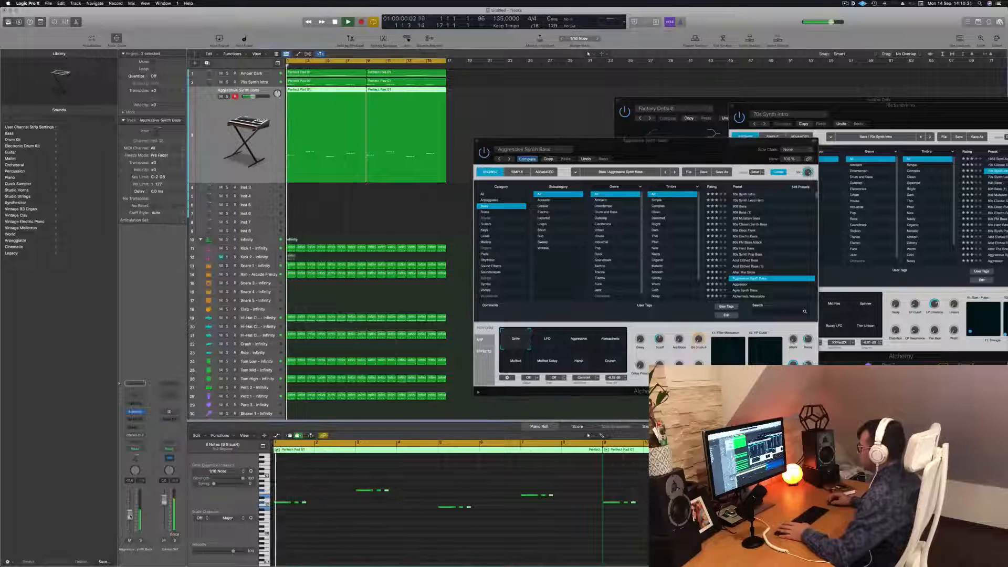
key(space)
key(space)
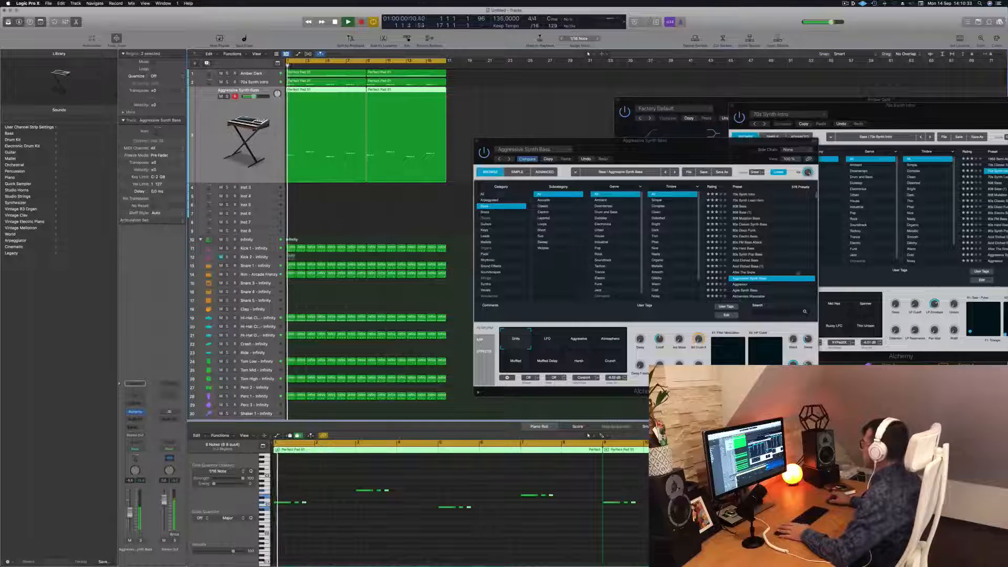
Audition the Aggressor, Agile Synth Bass and Alchemists Wavetable presets on the second bass track.
click(742, 286)
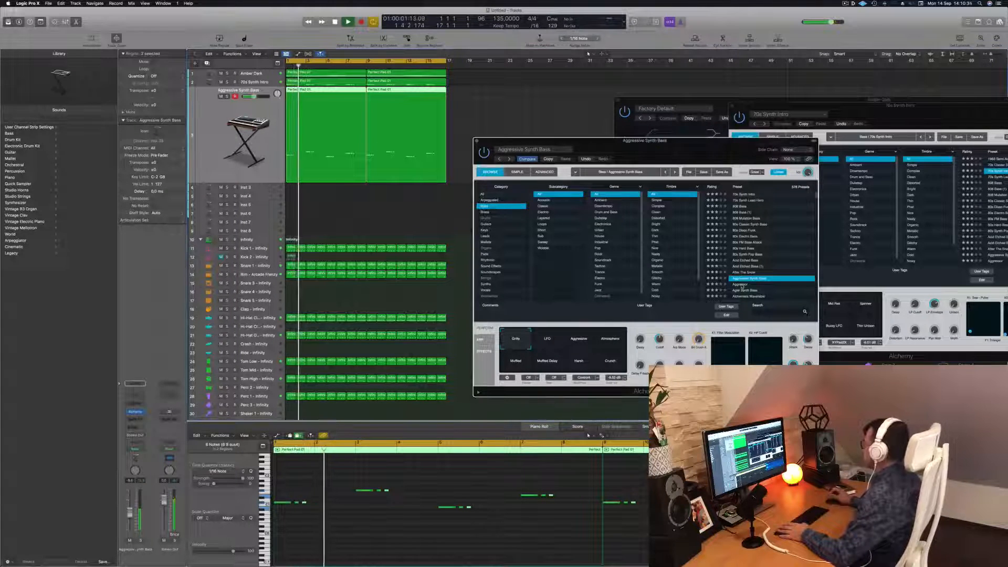
click(741, 284)
key(space)
key(space)
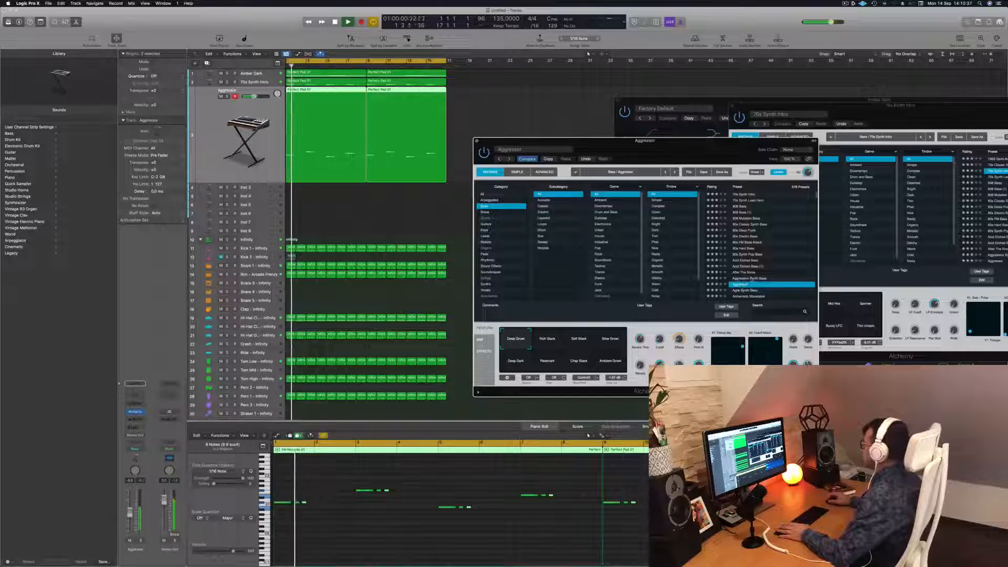
scroll(762, 278, down, 5)
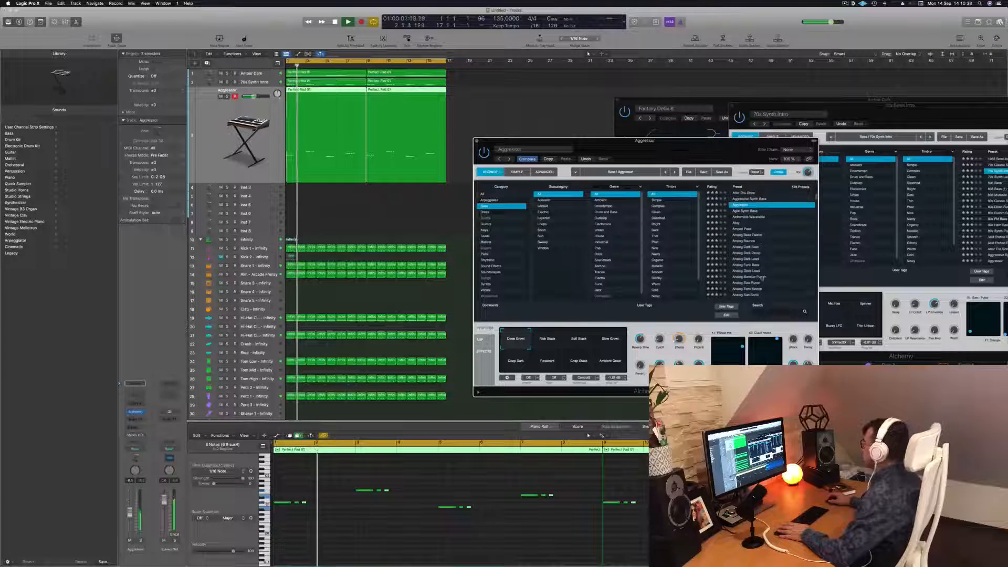
click(746, 211)
key(space)
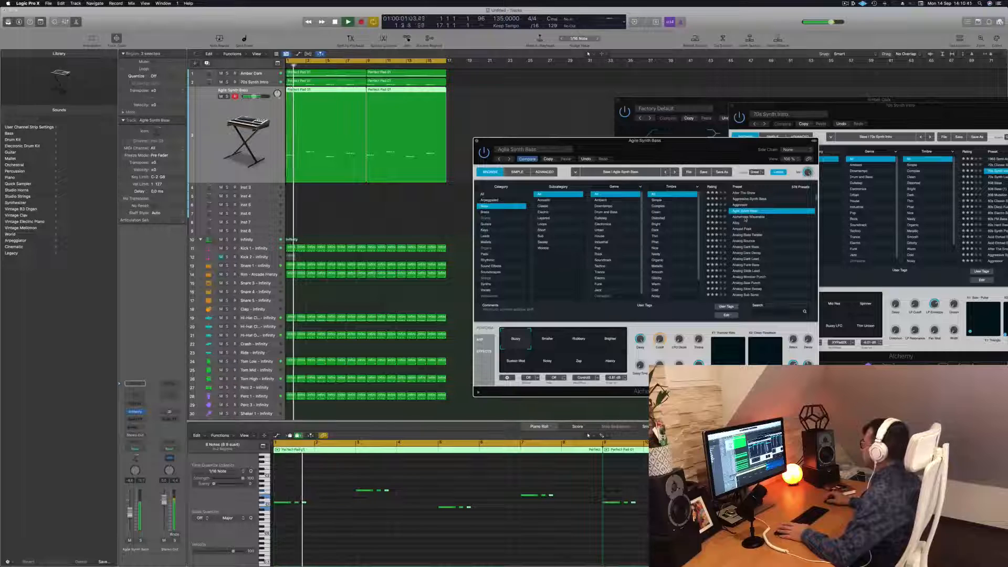
click(749, 217)
key(space)
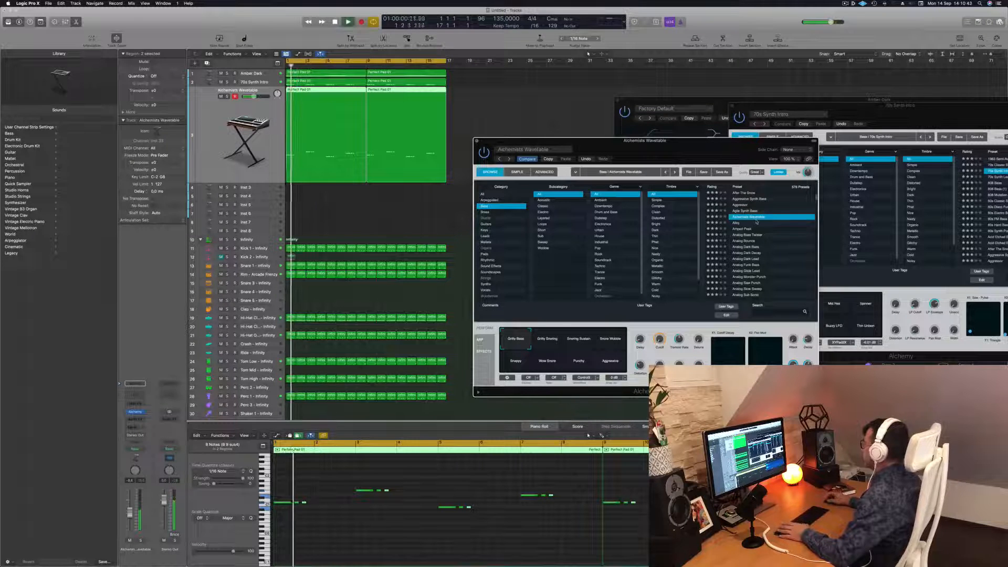
Load the Alloy bass preset on the second bass track and play it from the start.
click(737, 224)
key(space)
key(space)
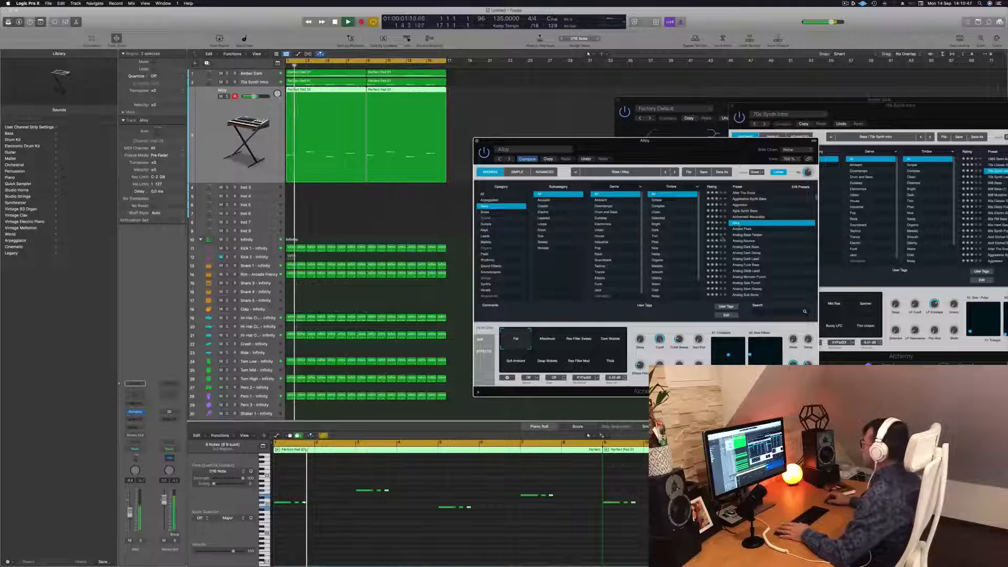
Compare the mix with and without the Alloy bass by muting and unmuting its track during playback.
drag(676, 156, 695, 154)
key(space)
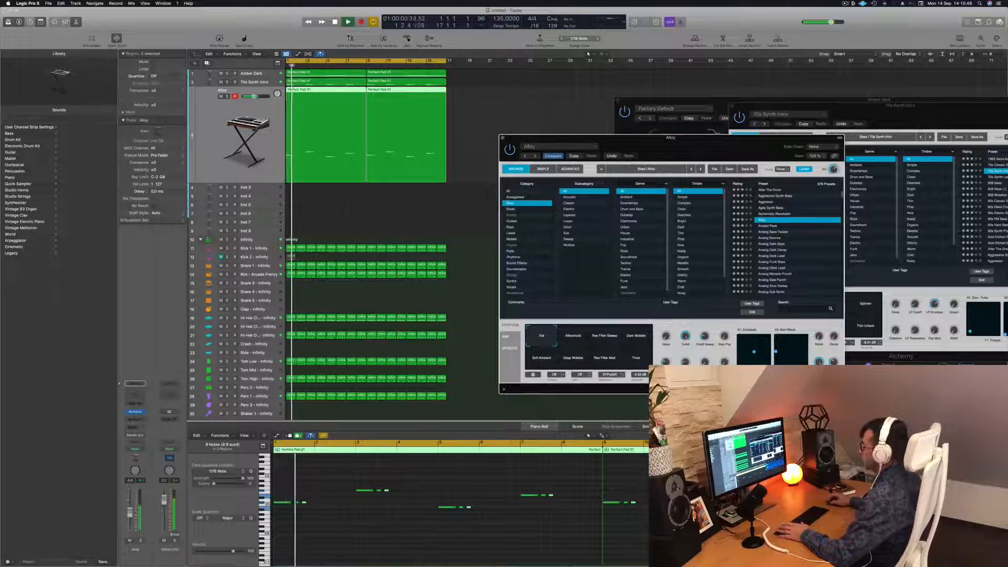
key(space)
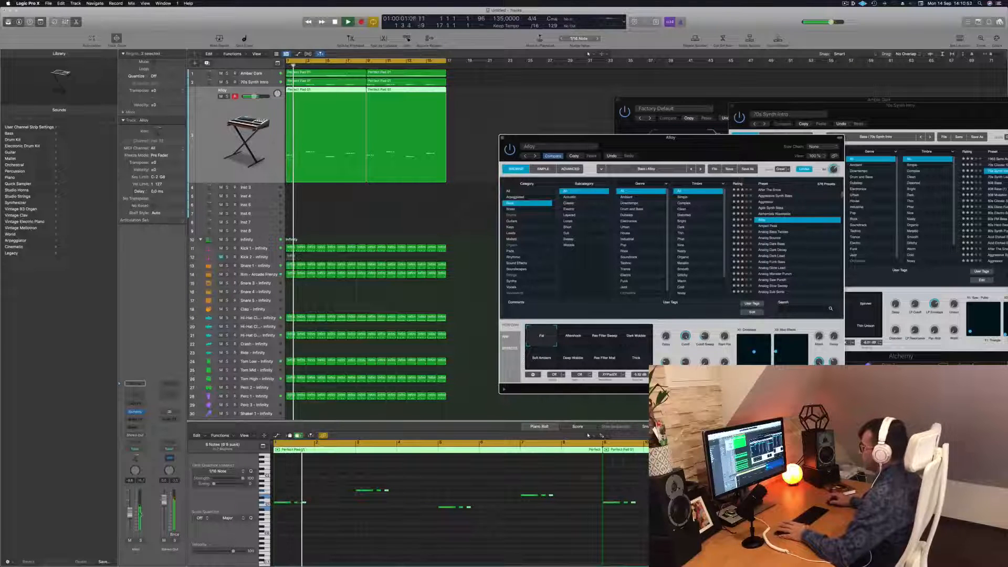
key(m)
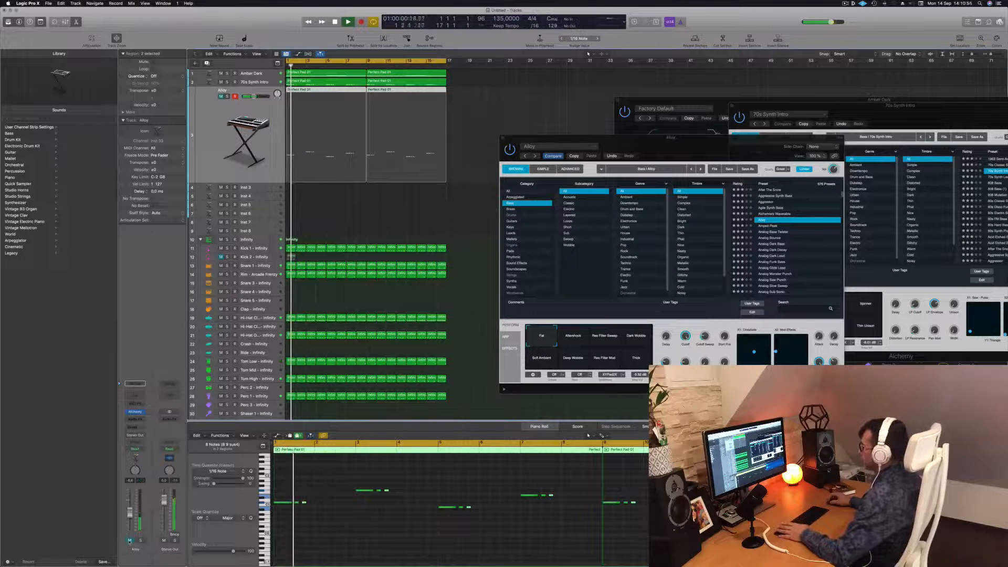
key(m)
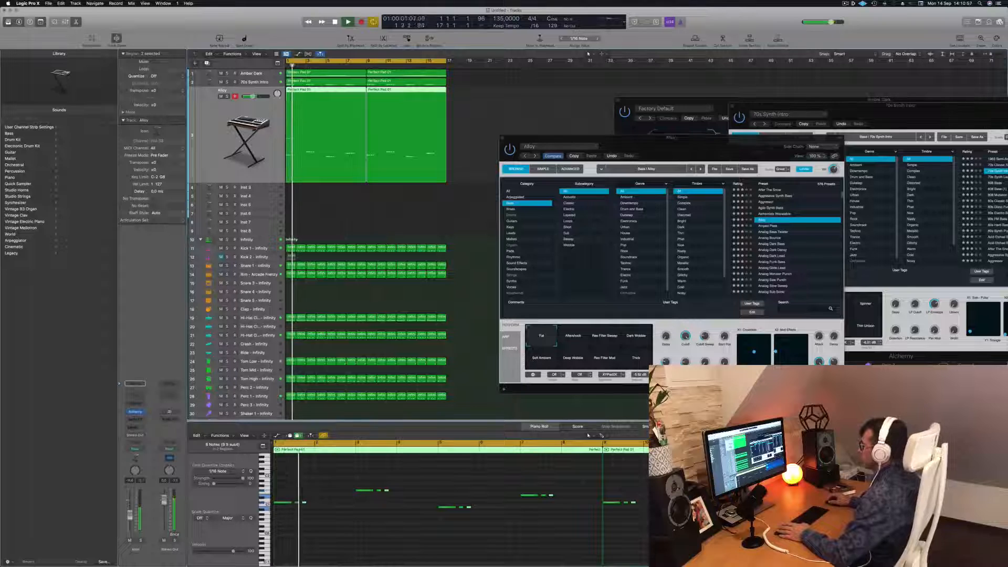
Replay the bass line from the start while adjusting the Alloy preset's Cutoff Sweep and the performance control beside it.
key(Return)
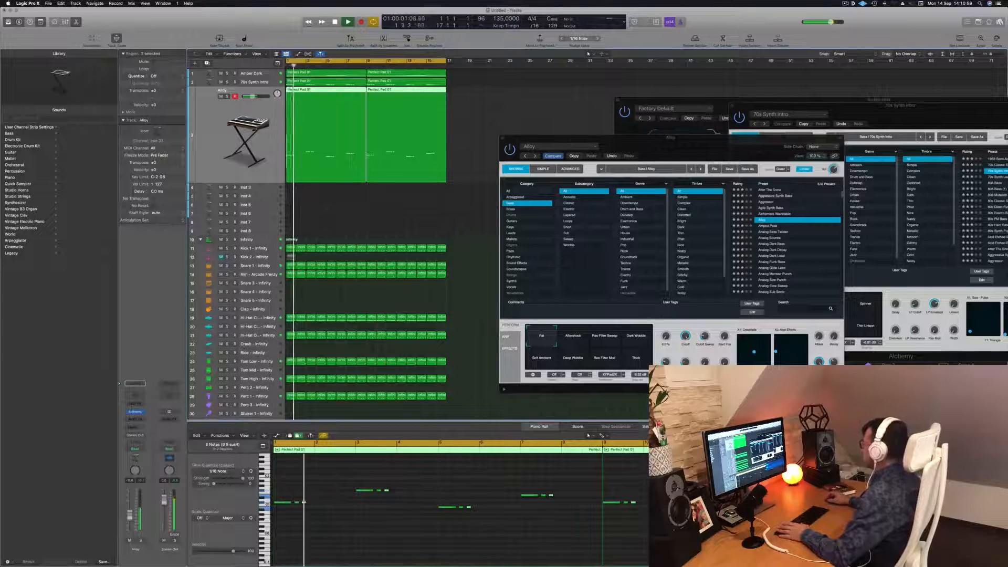
key(space)
drag(704, 336, 710, 323)
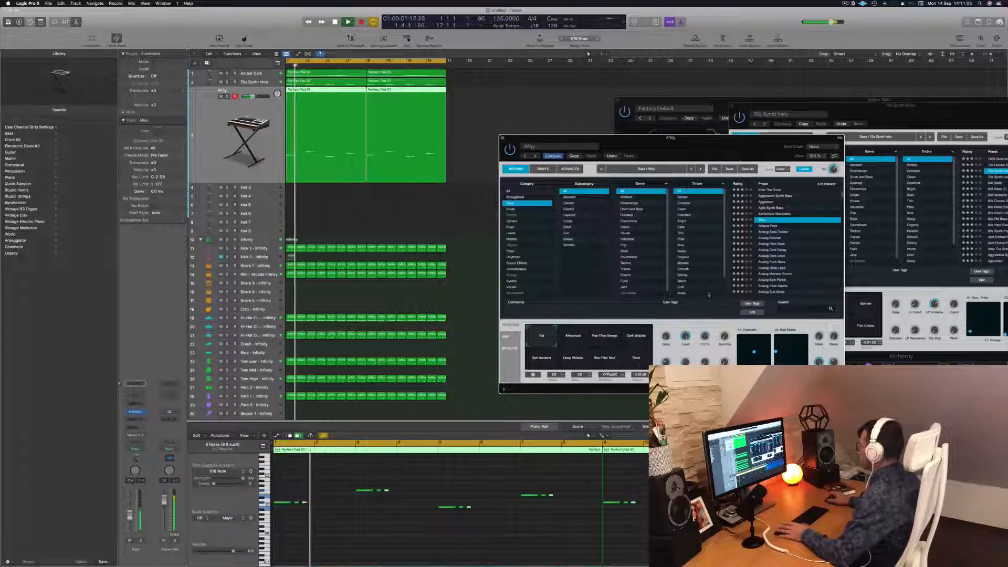
key(Return)
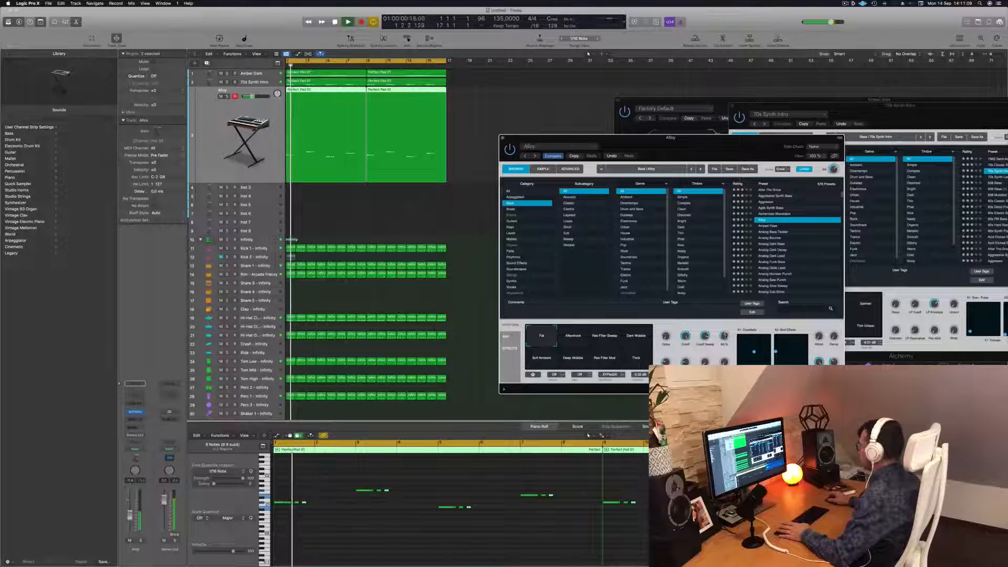
drag(727, 342, 728, 334)
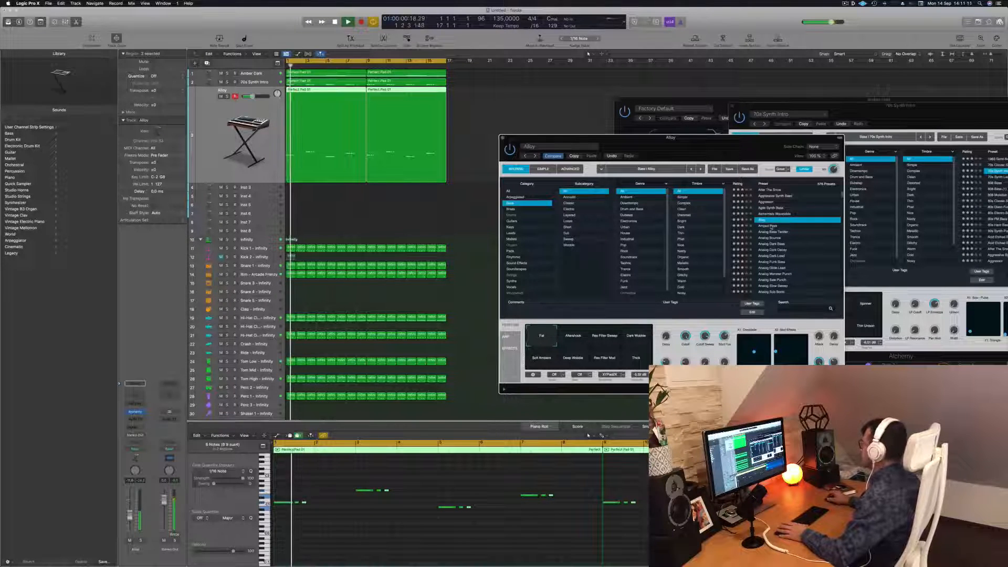
Audition the Amped Peak preset and the next two Analog bass presets, ending with Analog Bounce.
click(772, 227)
key(Return)
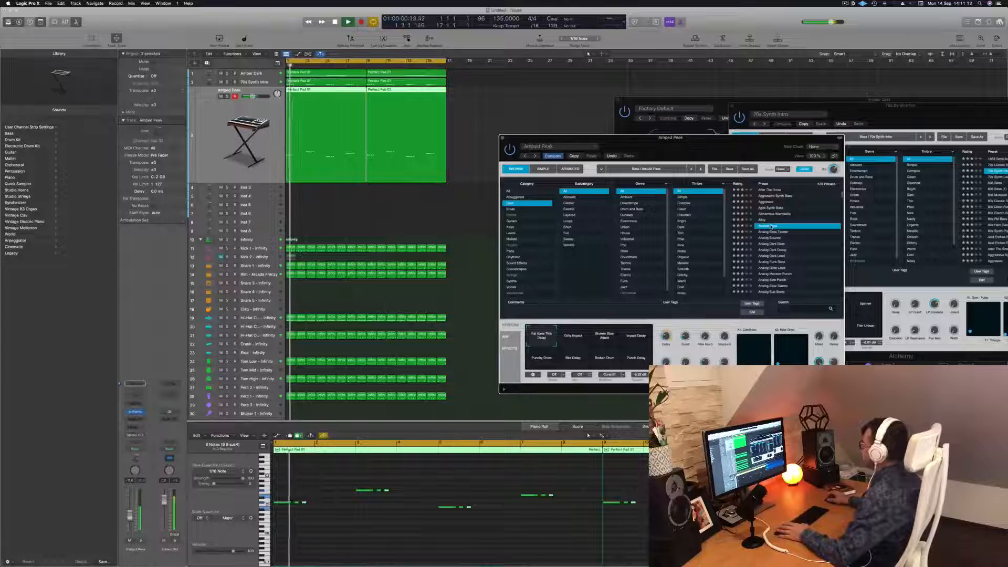
click(778, 232)
key(Return)
click(769, 239)
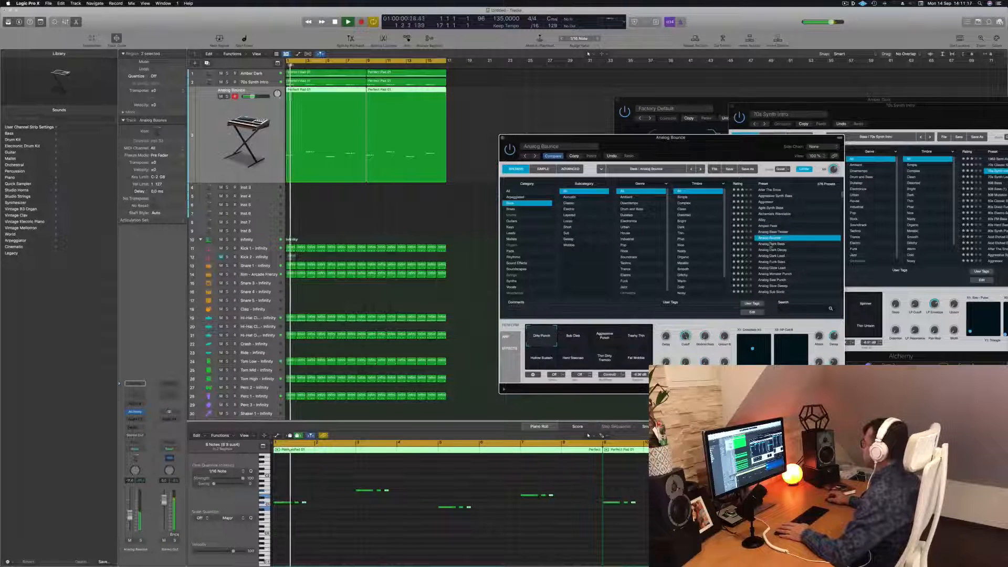
Load the Analog Dark Bass preset and hear it soloed before returning to the full mix.
click(773, 244)
key(space)
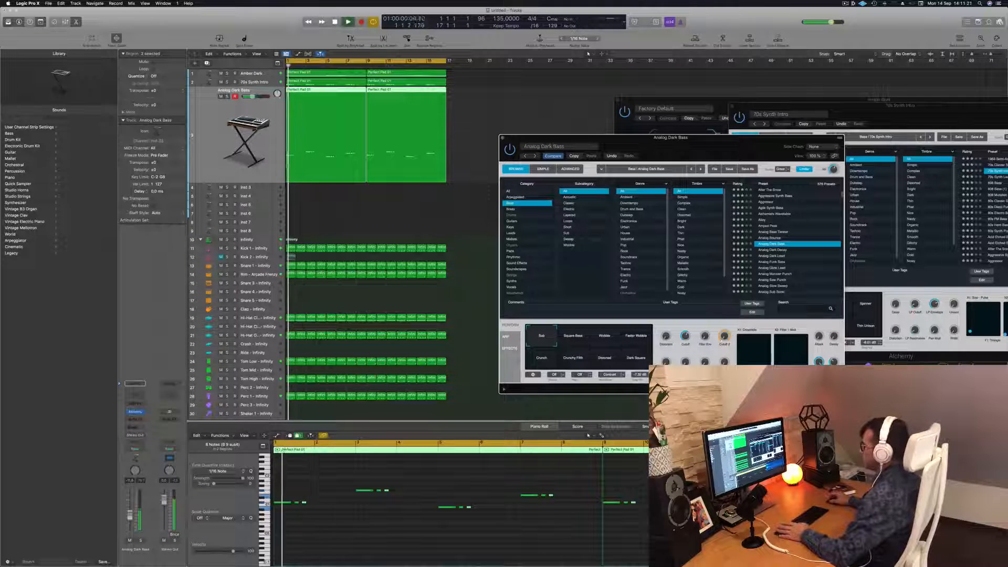
click(141, 541)
key(space)
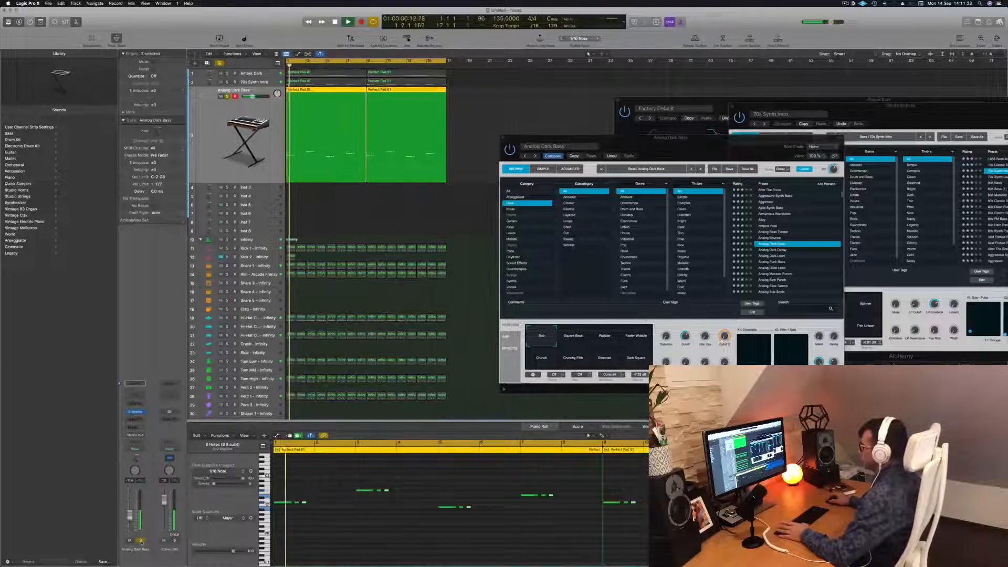
click(141, 541)
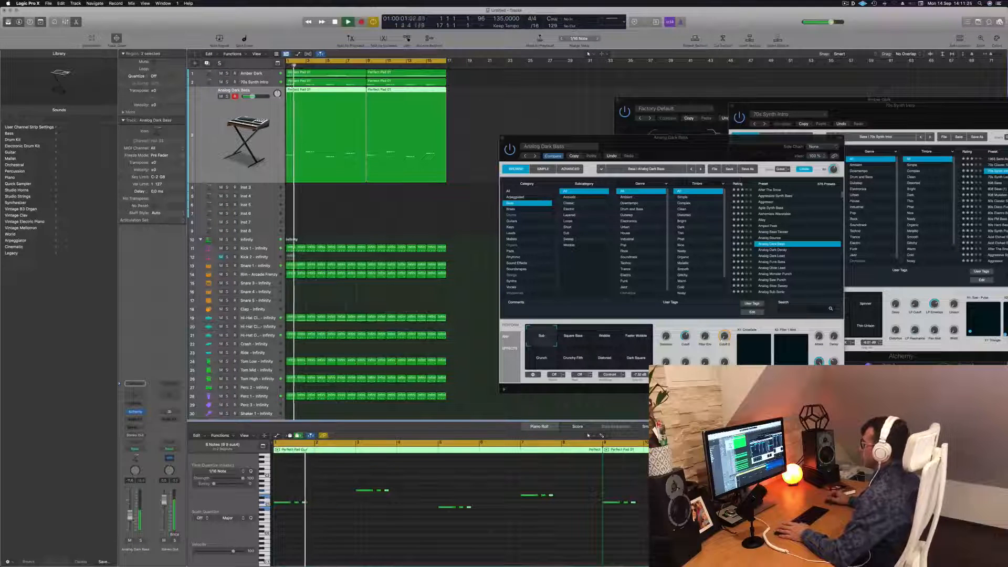
Move the Alchemy window aside and compare the mix with and without the Analog Dark Bass track by muting and unmuting it.
drag(727, 153, 915, 158)
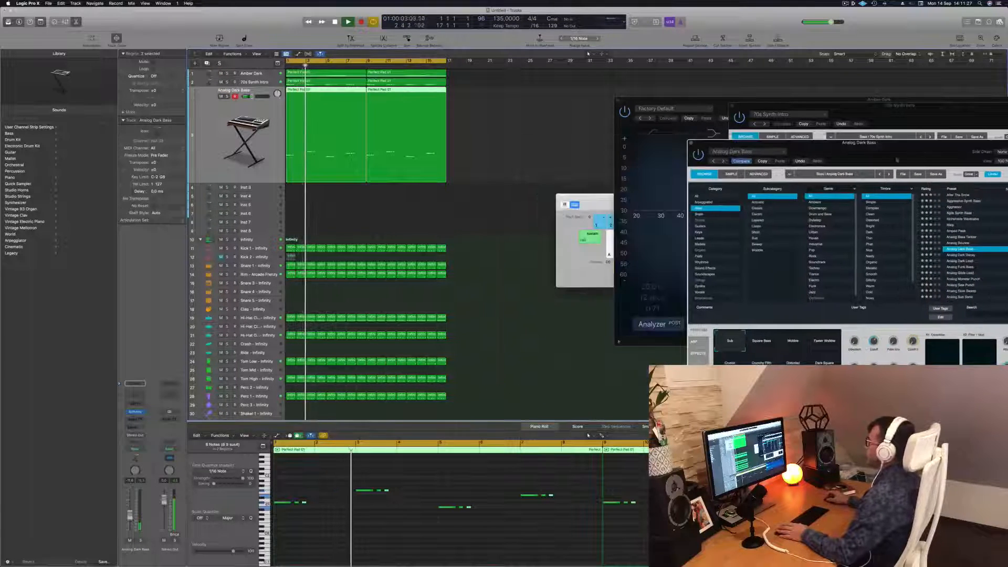
click(475, 215)
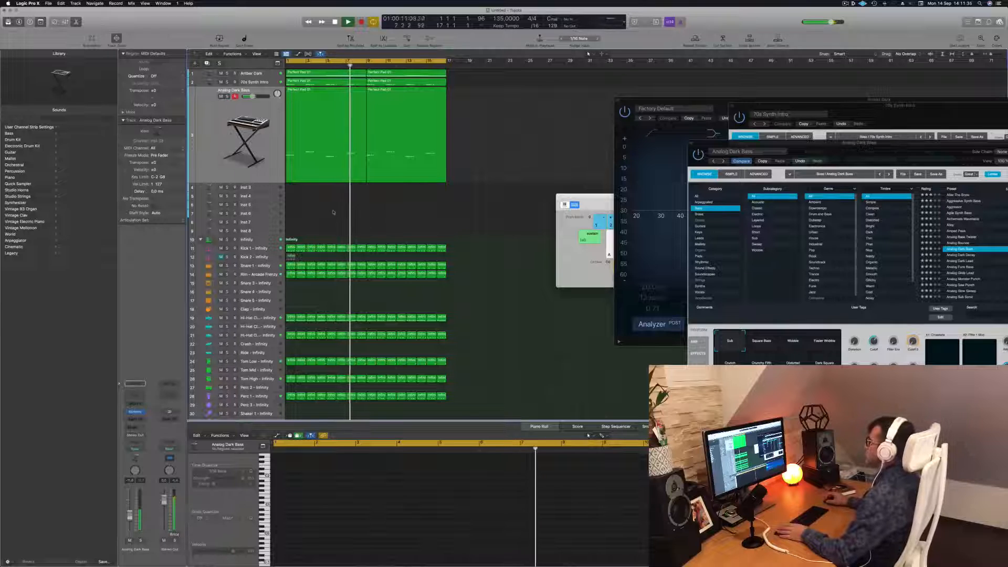
key(Return)
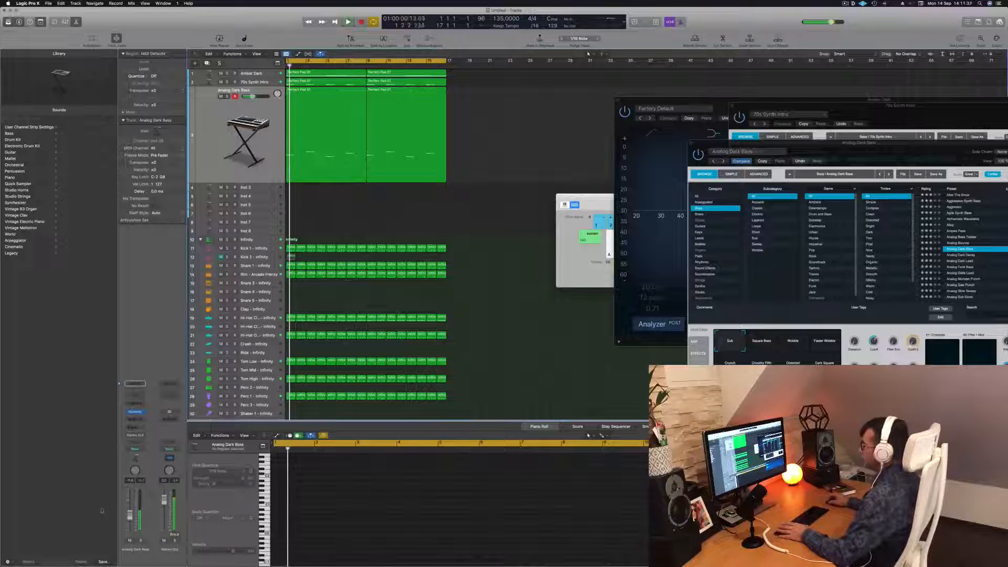
key(ctrl+m)
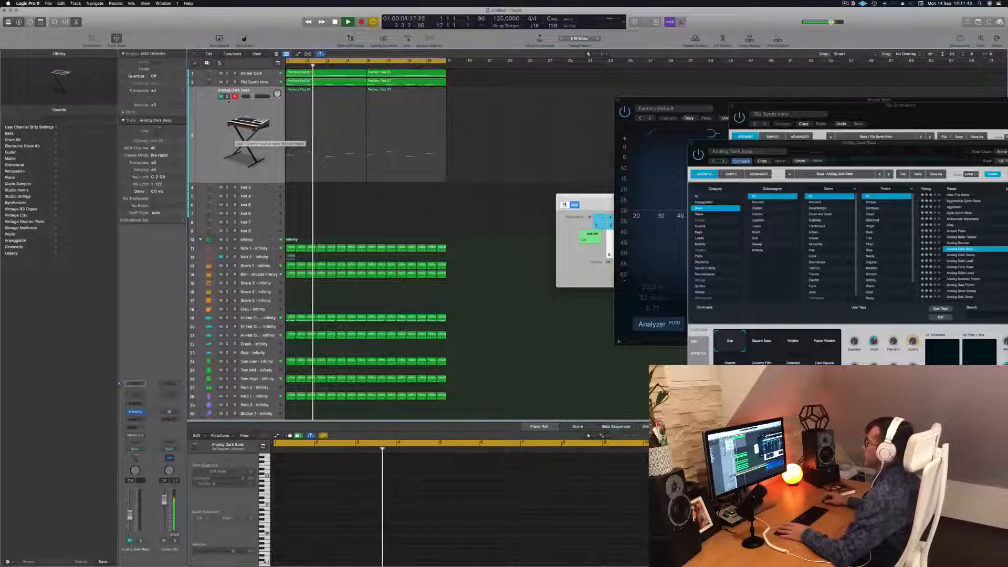
click(220, 97)
key(Return)
click(213, 118)
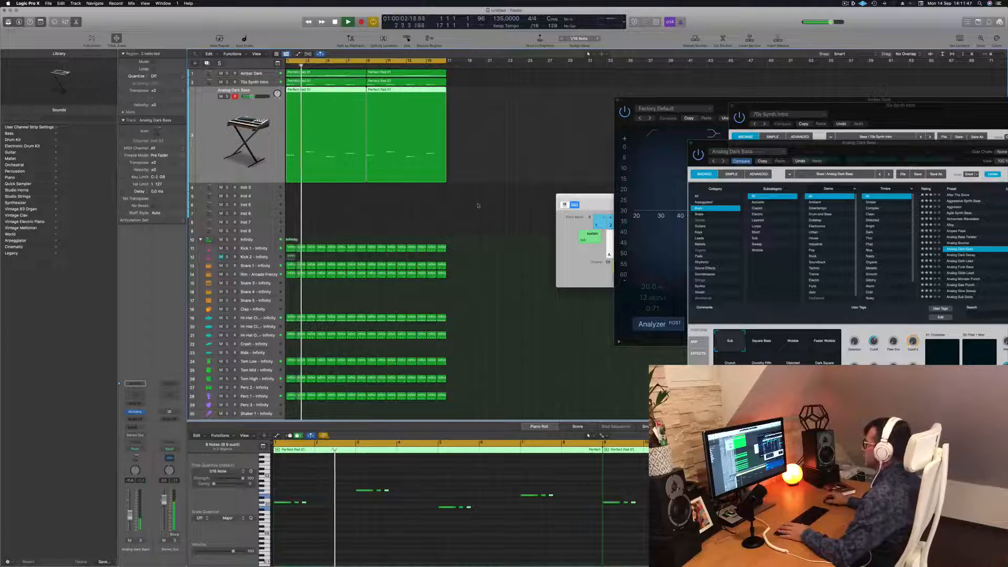
key(space)
Copy the first Perfect Pad 01 bass region from the Analog Dark Bass track onto the Inst 3 track.
click(484, 161)
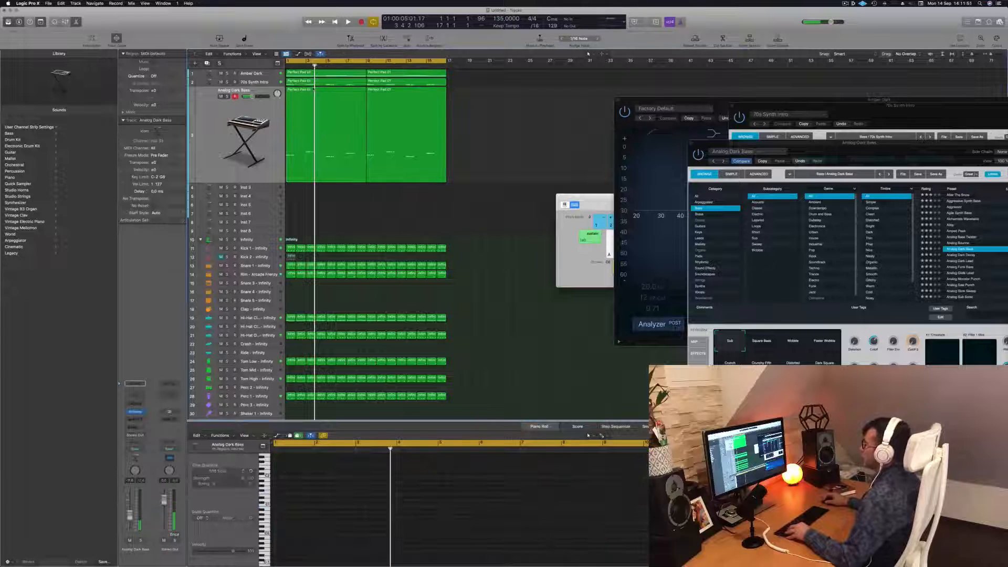
click(308, 90)
drag(308, 89, 308, 187)
click(261, 189)
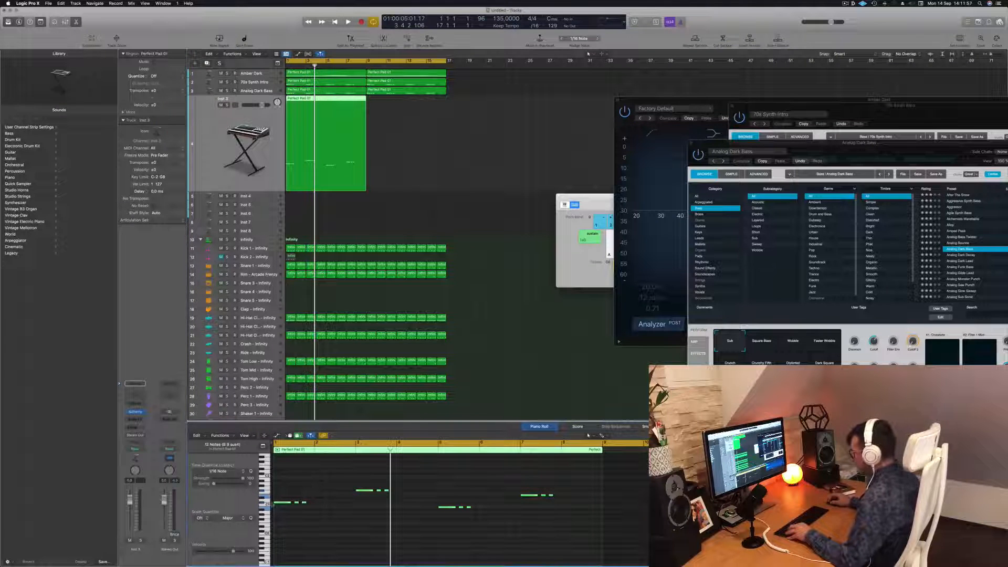
Shift all notes of the Inst 3 region one bar later and duplicate each phrase into the bar after it.
drag(279, 506, 321, 505)
key(space)
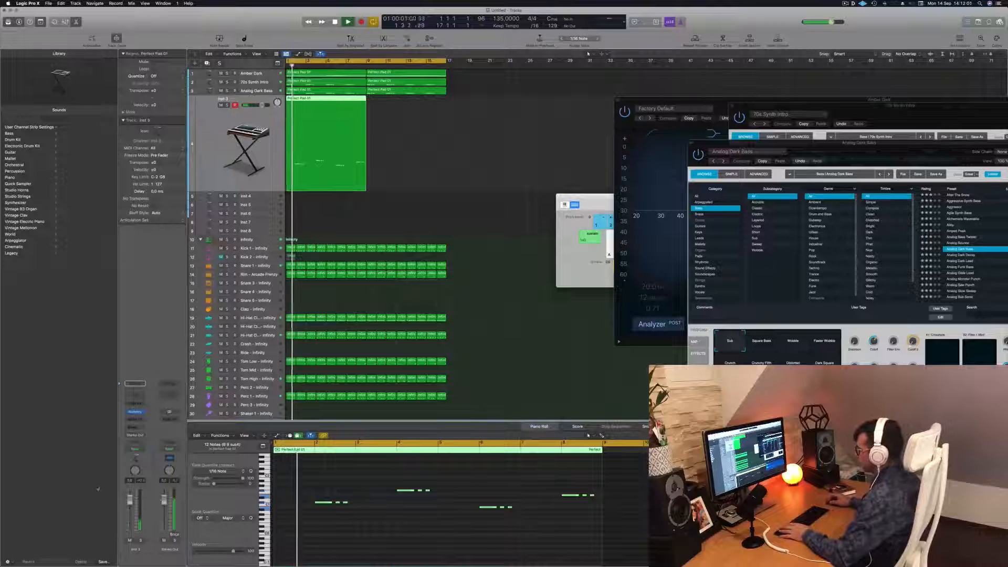
key(space)
key(space)
scroll(386, 528, right, 3)
click(386, 528)
key(space)
drag(356, 503, 646, 538)
scroll(335, 488, left, 3)
Rearrange the first phrase in bar 2 so its long note comes after the two short notes, and check it in playback.
mouse_move(350, 505)
mouse_down()
mouse_move(386, 508)
mouse_move(335, 494)
mouse_move(368, 513)
mouse_up()
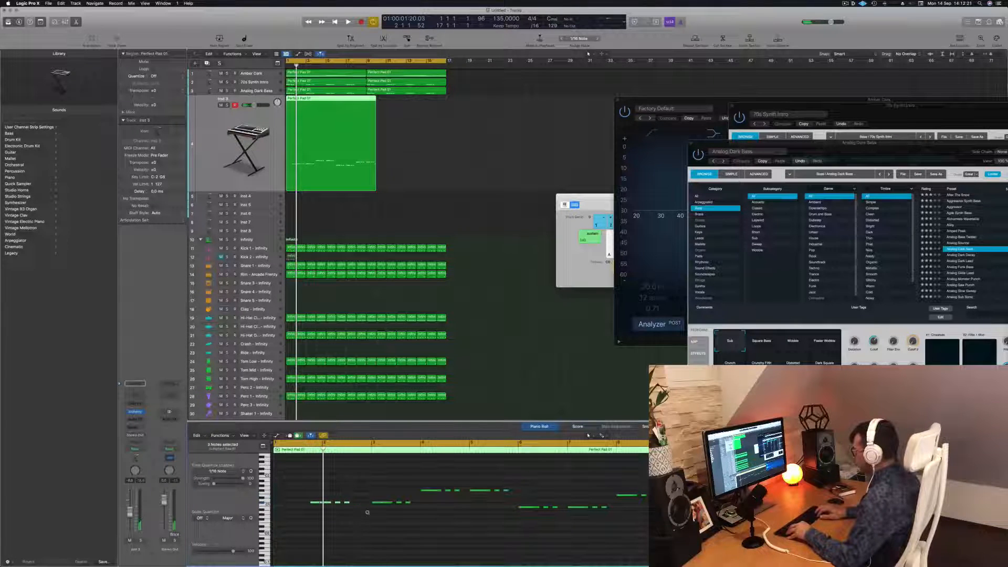
drag(324, 493, 299, 533)
key(alt+Right)
key(alt+Right)
key(alt+Right)
key(alt+Right)
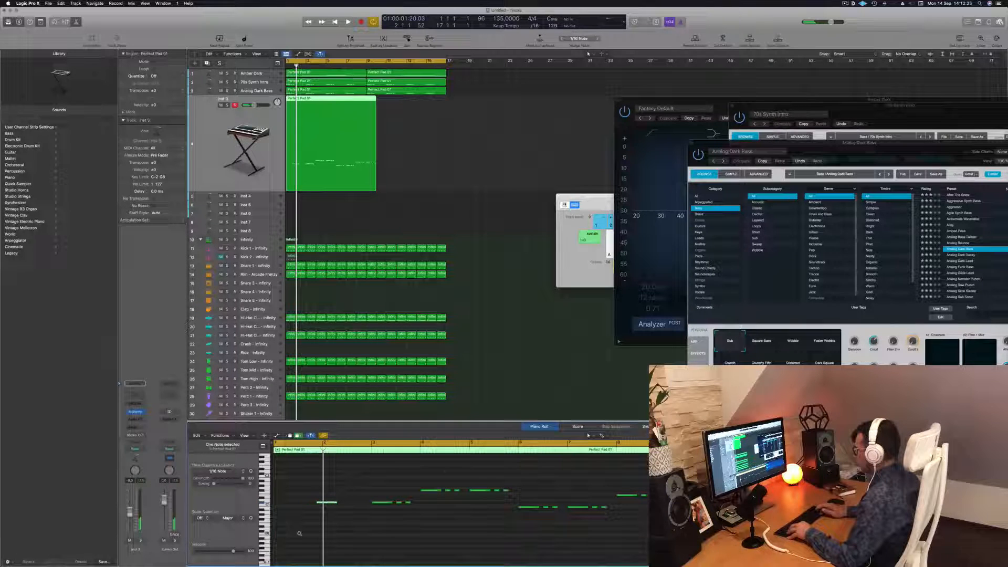
key(alt+Right)
key(alt+Right)
key(alt+Right)
key(space)
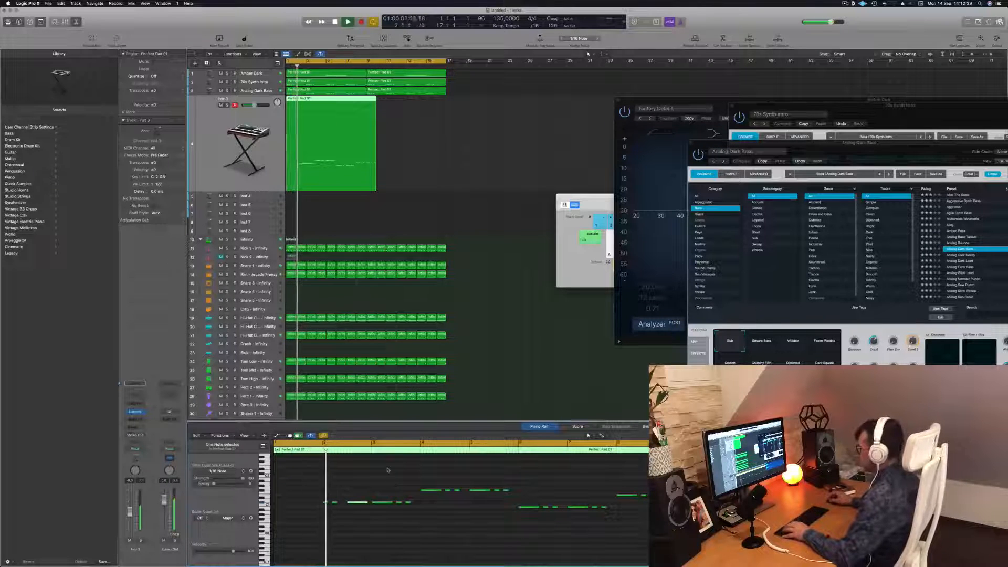
key(space)
key(space)
Delete the duplicated three-note phrase in bar 3 of the Inst 3 region and listen to the edit.
drag(381, 488, 436, 522)
drag(374, 492, 405, 511)
key(space)
key(space)
key(Delete)
key(space)
key(space)
Move the first phrase's long note slightly earlier, closer to the short notes, replaying the passage to check its timing.
scroll(390, 490, down, 2)
scroll(376, 491, right, 1)
scroll(375, 492, up, 2)
key(space)
key(space)
scroll(376, 497, up, 2)
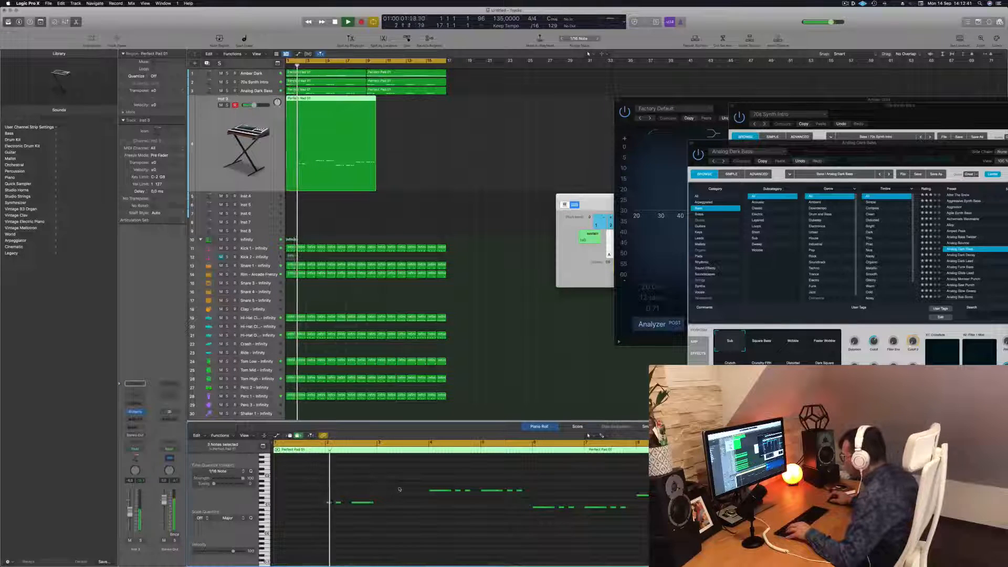
key(Return)
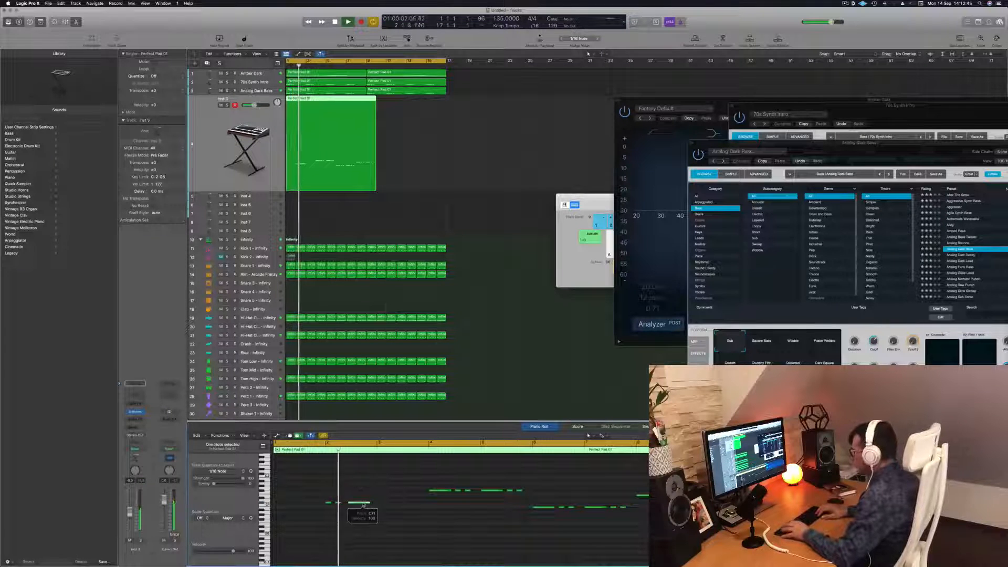
key(space)
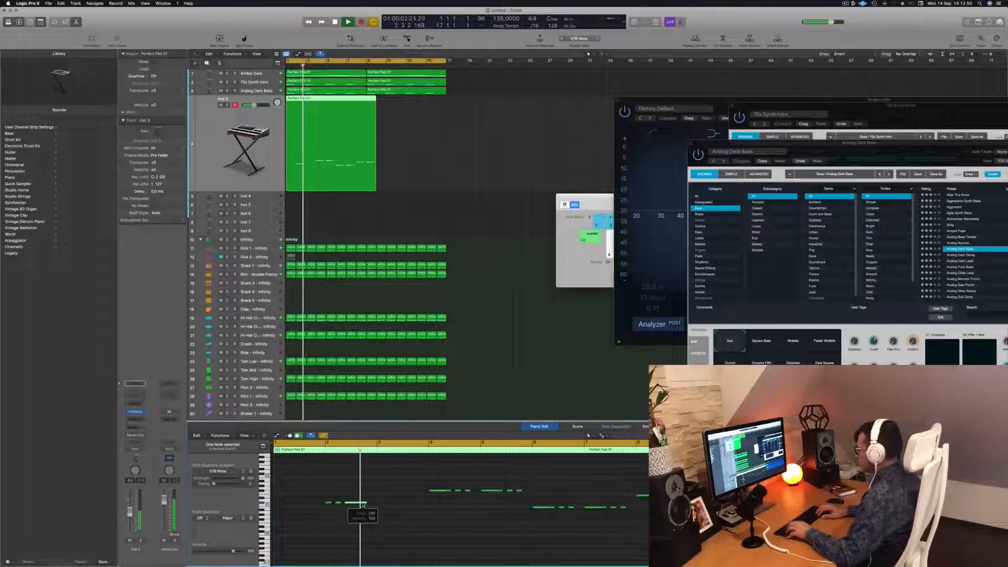
key(space)
key(space)
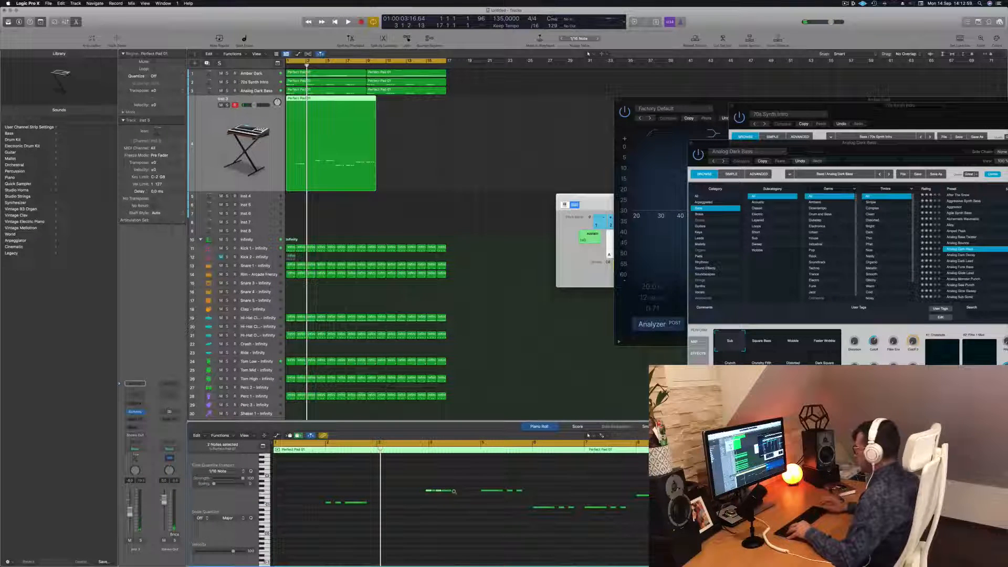
Place the long note after the short notes in the bar 4 phrase and delete the duplicate phrase in bar 5.
scroll(455, 493, up, 3)
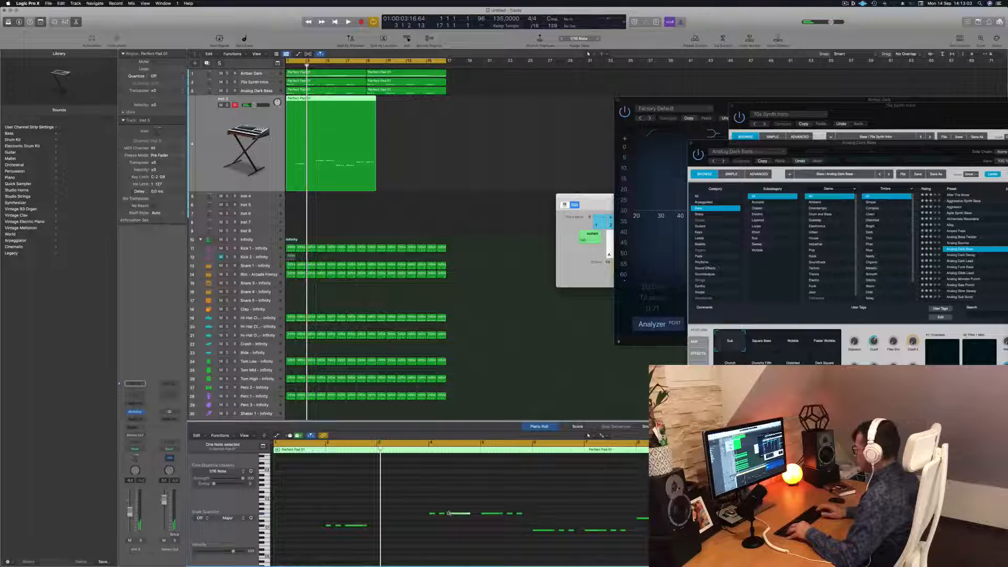
key(space)
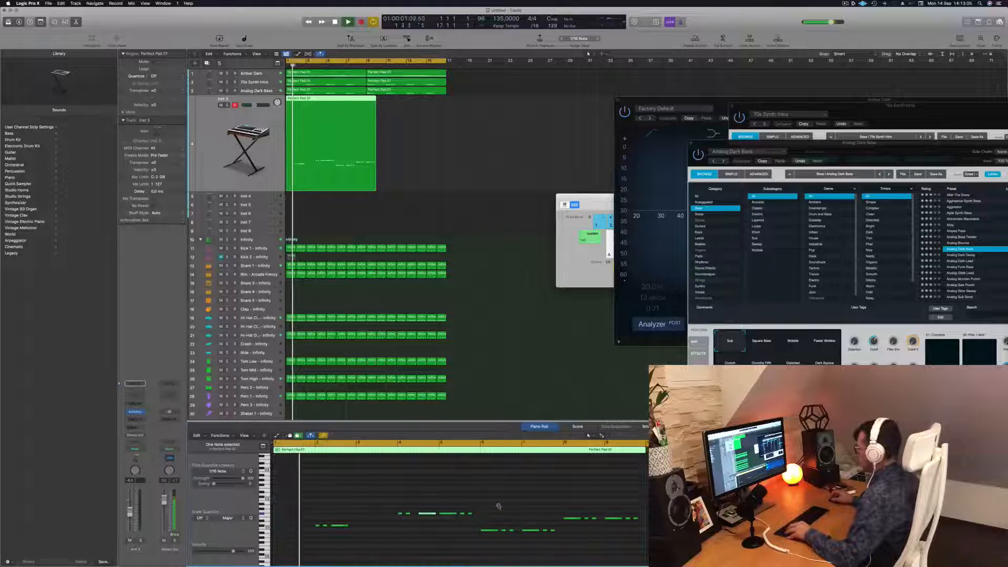
key(space)
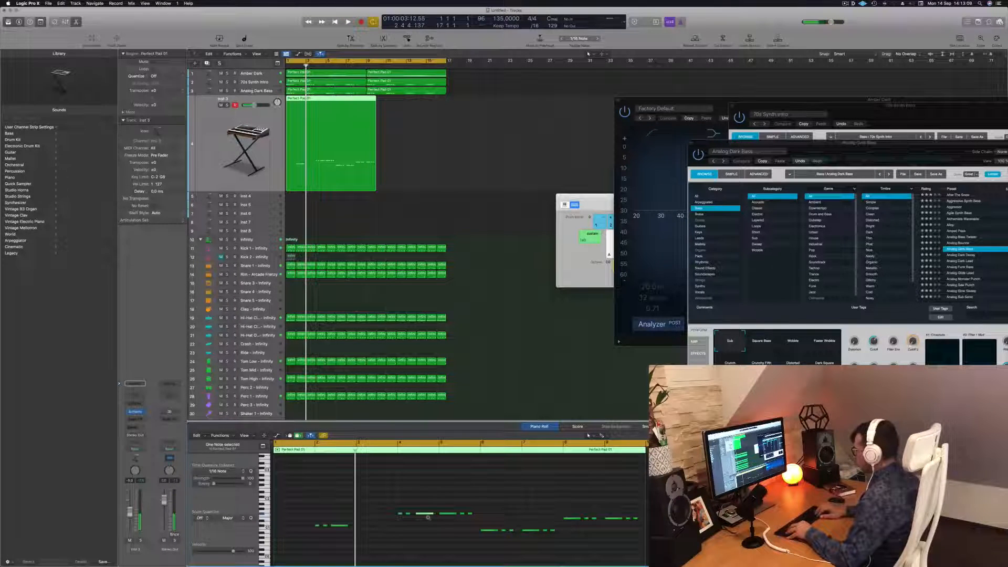
key(space)
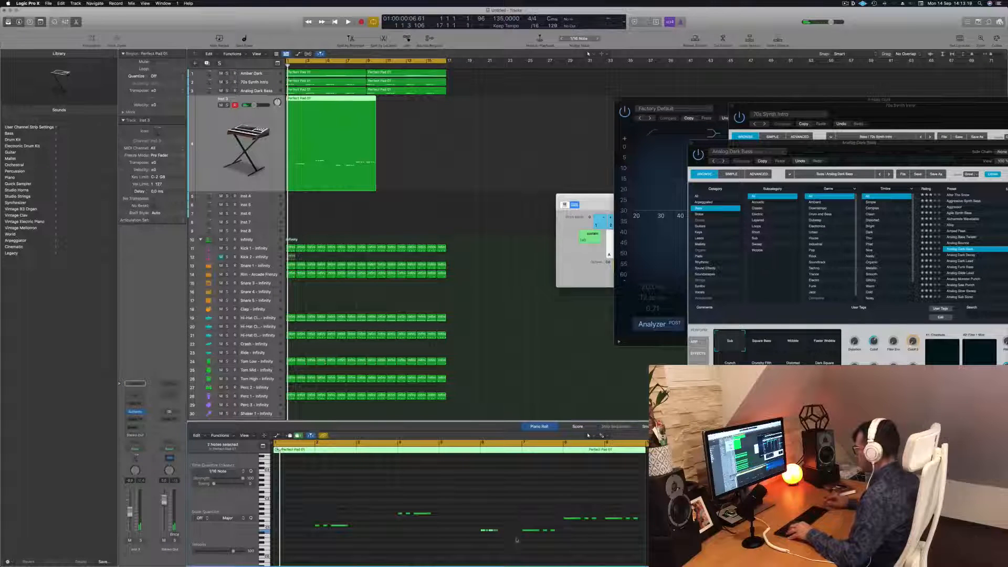
Place the long notes after the short notes in bars 6 and 8, and delete the duplicate phrases following them.
click(496, 531)
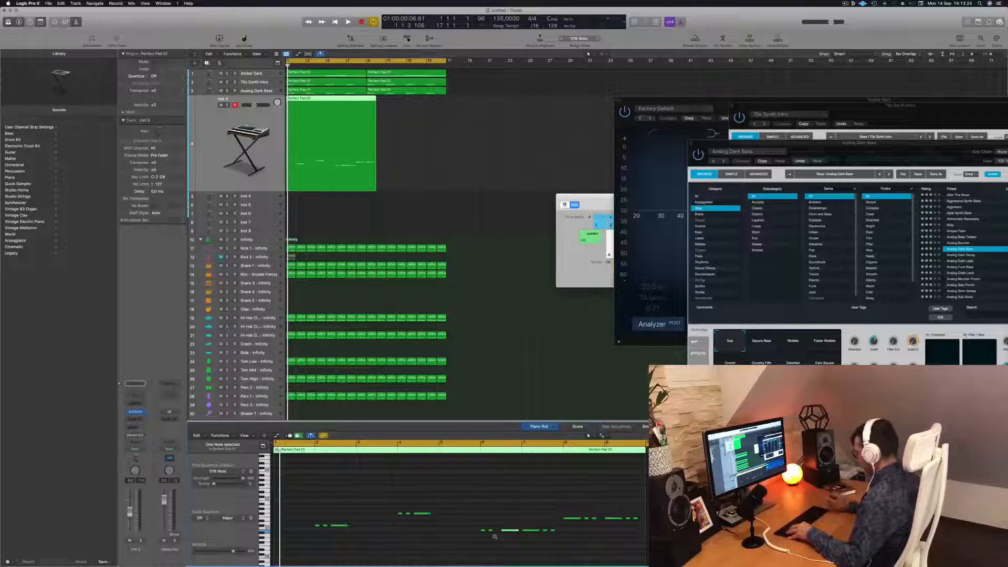
drag(527, 512, 548, 547)
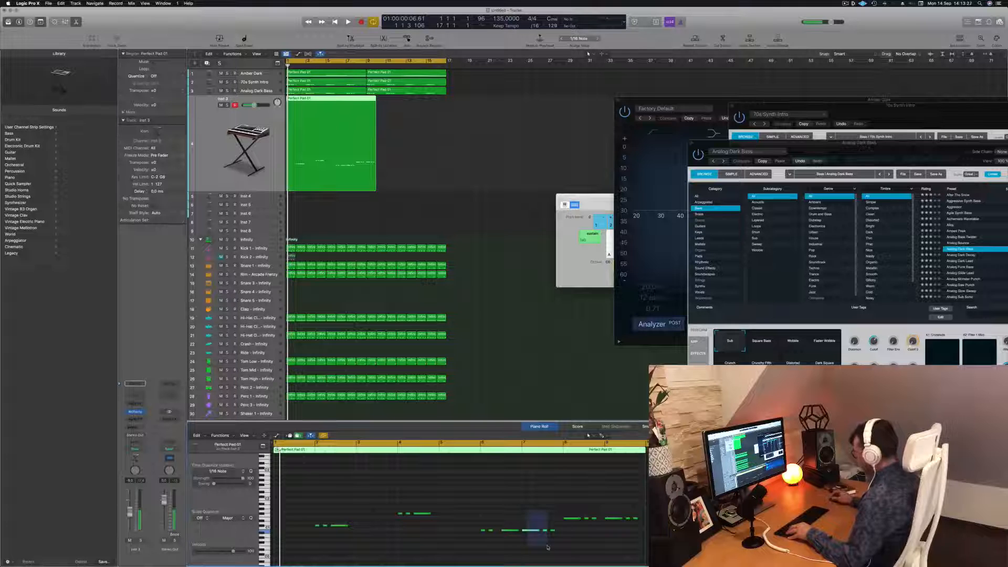
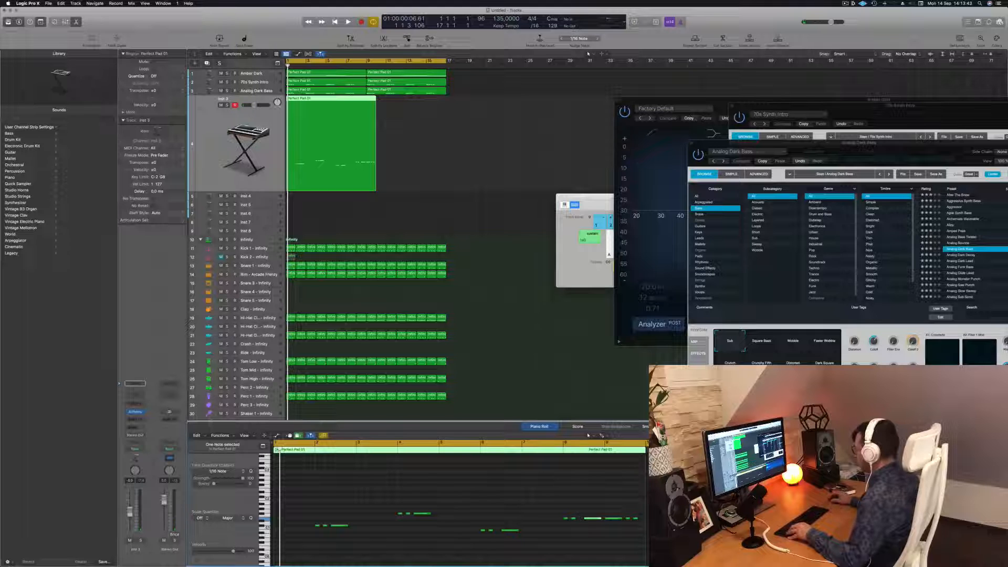
drag(642, 534, 642, 534)
key(Delete)
key(space)
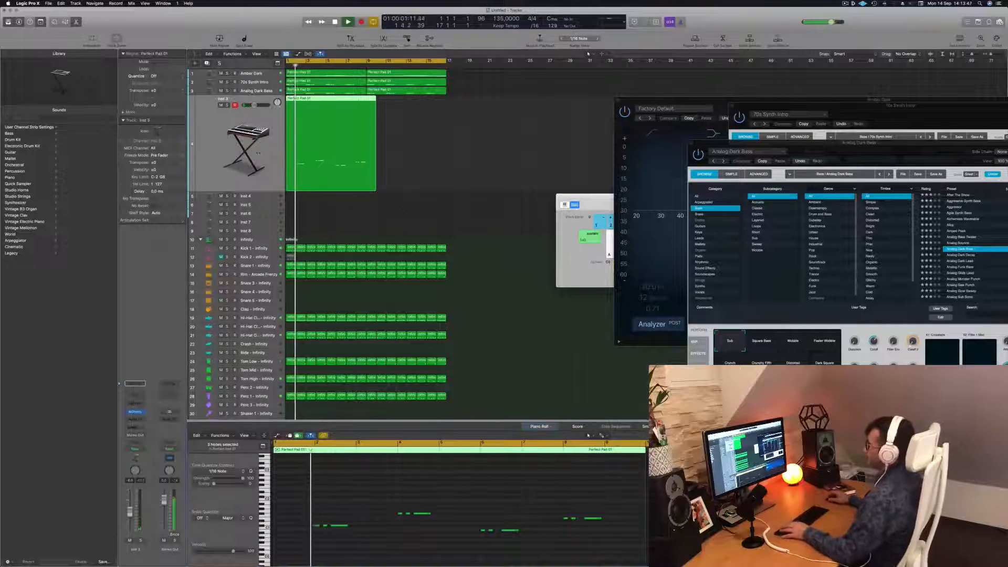
Load the Deep Electro Bass Pattern preset from Alchemy's Bass category on the Inst 3 track.
click(135, 412)
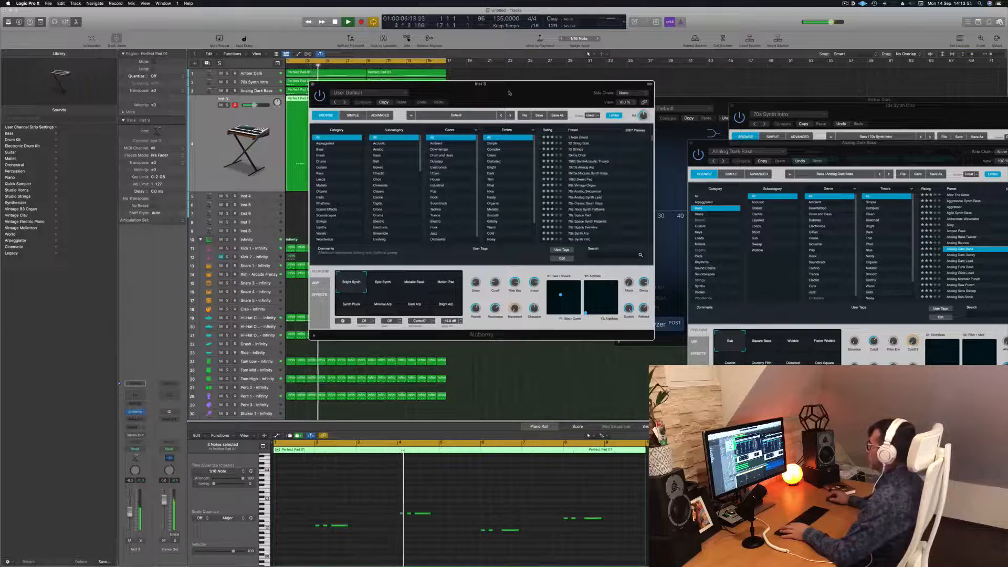
drag(481, 83, 448, 106)
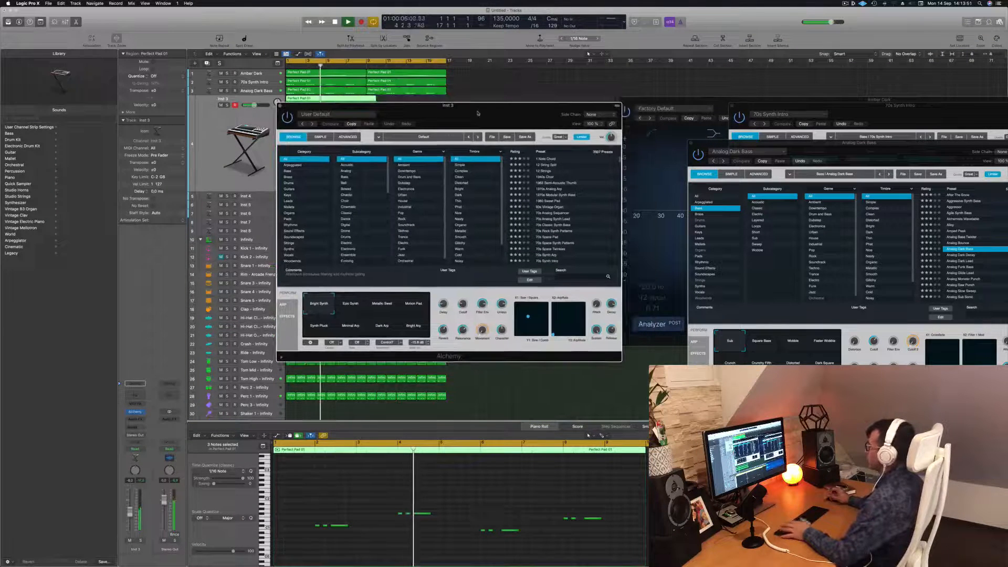
click(289, 171)
scroll(557, 204, down, 3)
click(557, 205)
drag(512, 106, 560, 173)
click(629, 268)
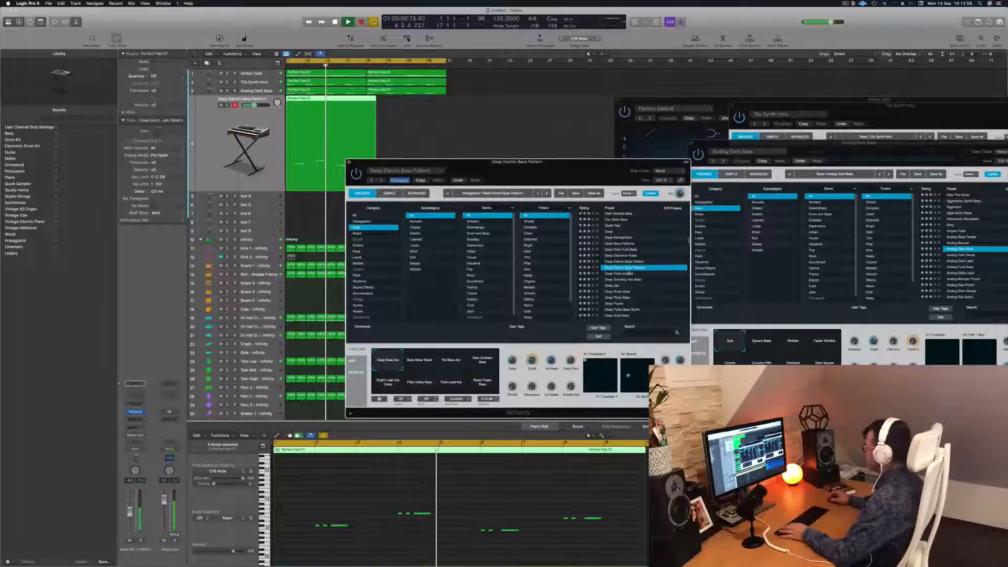
Audition the Deep Fried Junglist, Deep Noisy Bass and Deep Plucks presets on the third bass track, replaying from the start.
click(629, 274)
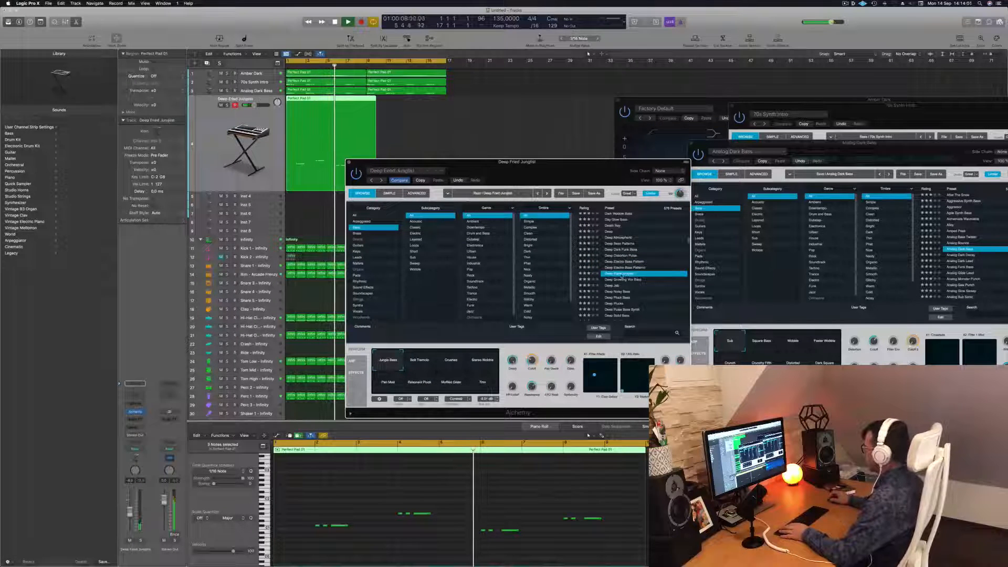
key(Return)
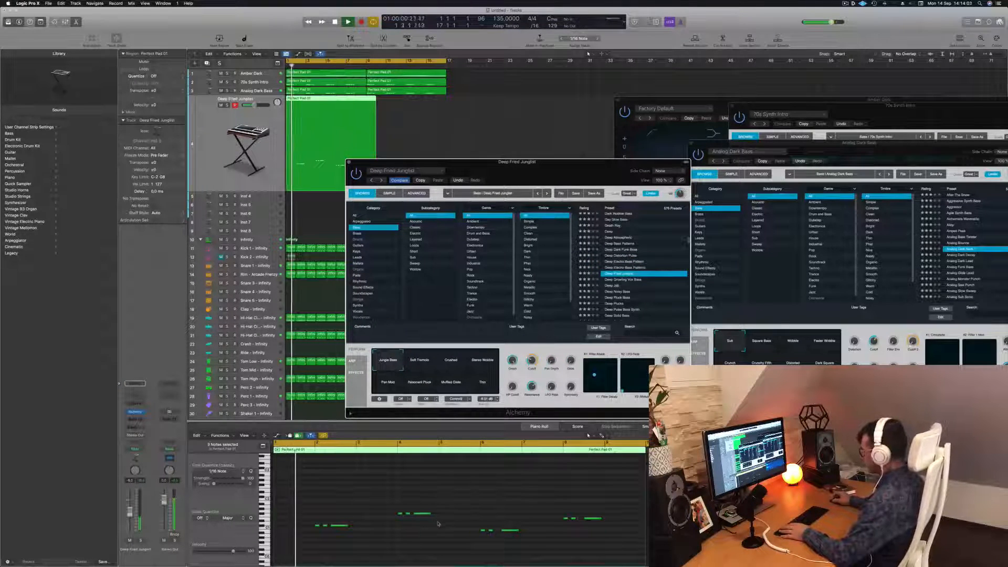
click(610, 291)
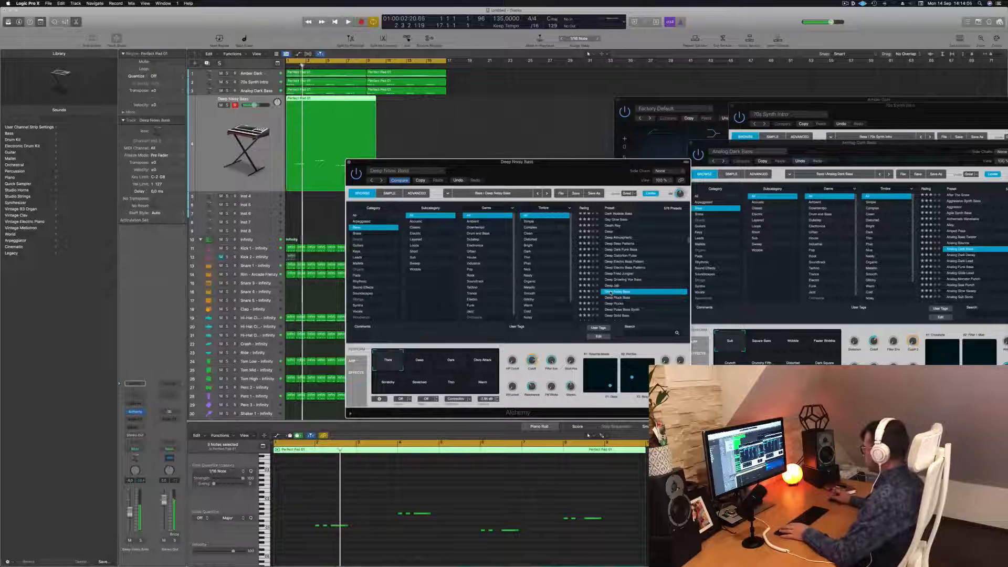
click(613, 304)
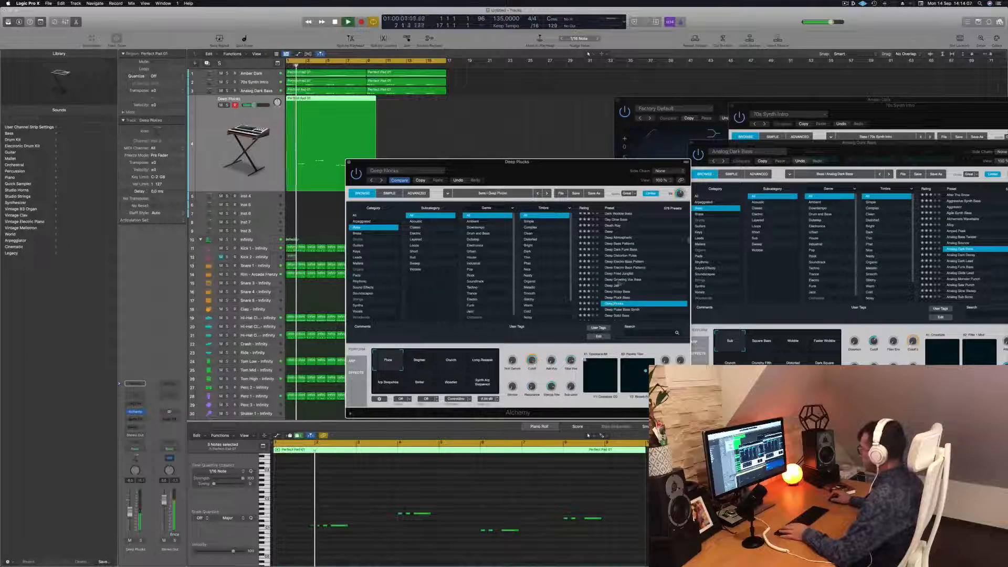
drag(517, 162, 573, 99)
key(Return)
key(space)
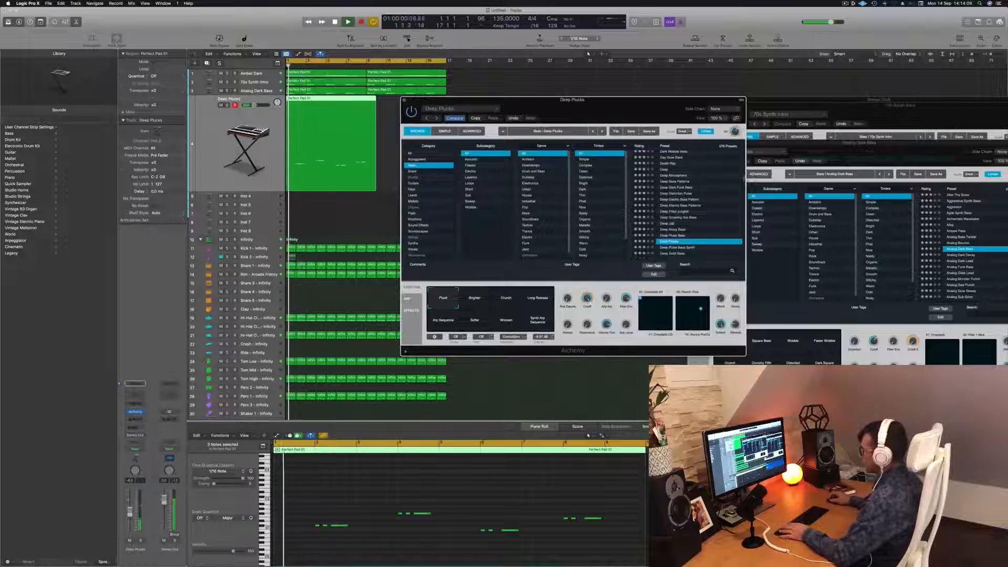
Raise the third bass track's volume slightly and load the Deep Solid Bass preset after trying Deep Pulse Bass Synth.
drag(254, 105, 261, 105)
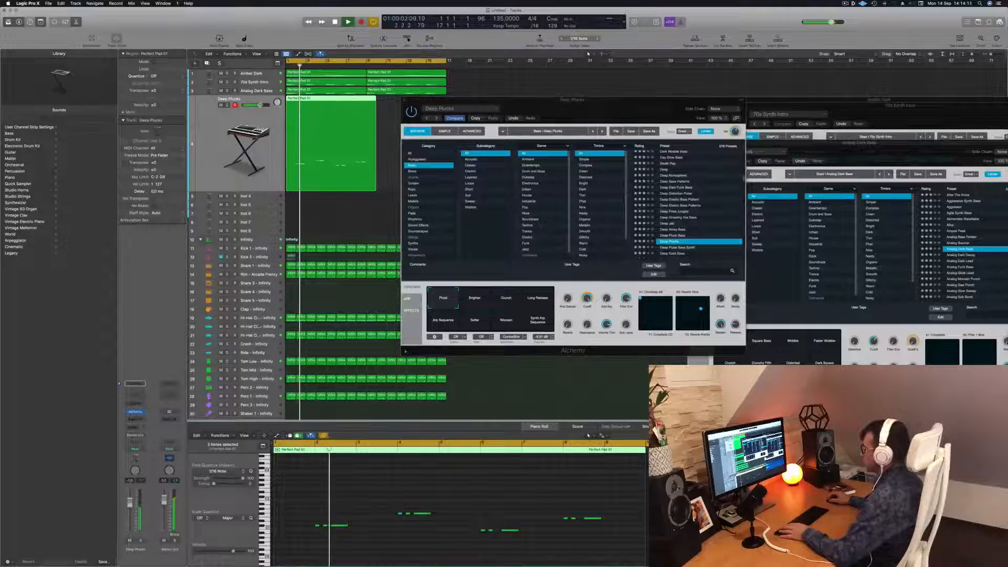
scroll(681, 200, down, 3)
click(681, 195)
click(681, 196)
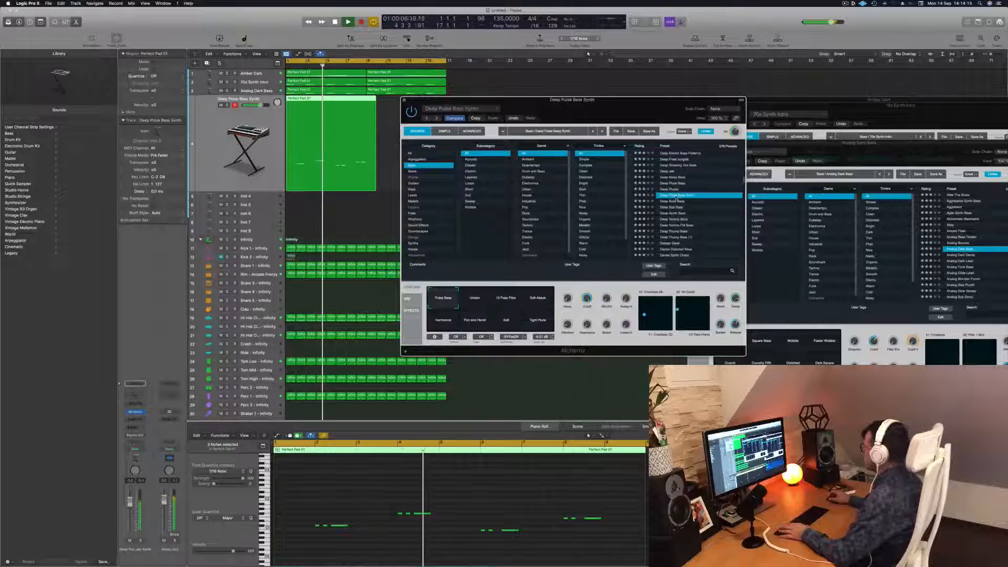
click(676, 202)
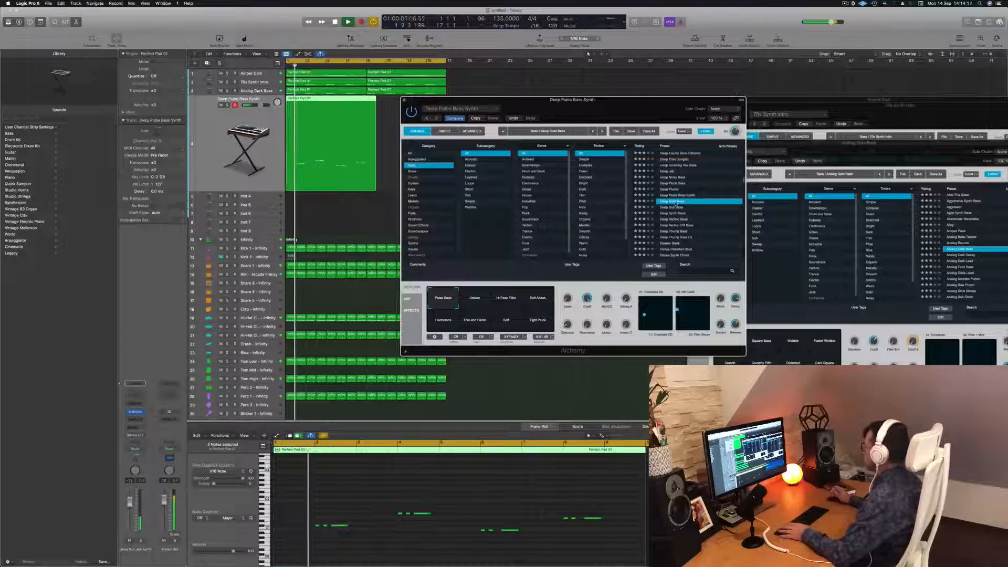
drag(630, 100, 674, 100)
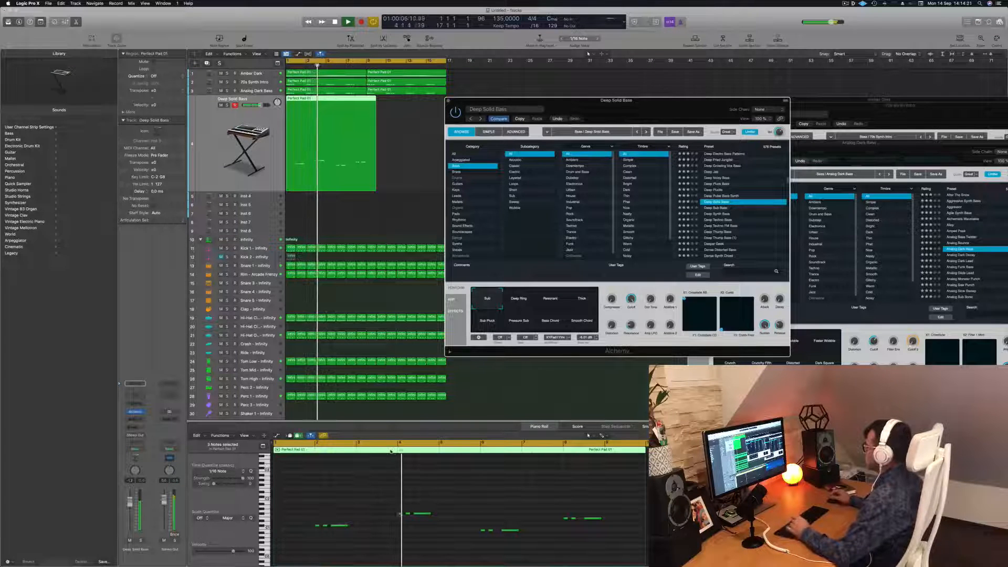
Try the first phrase's long note slightly later and replay the passage to compare its timing.
click(340, 525)
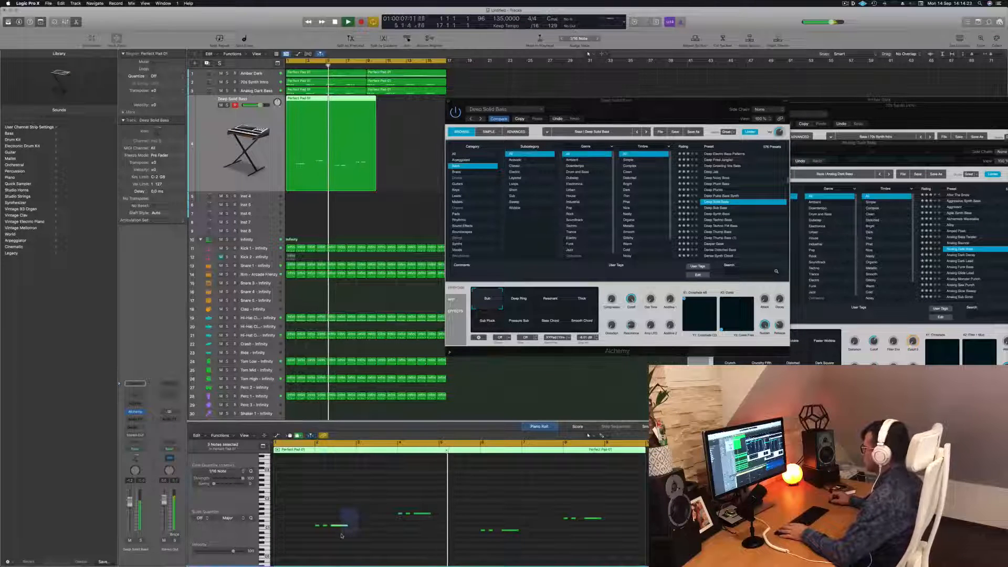
key(Return)
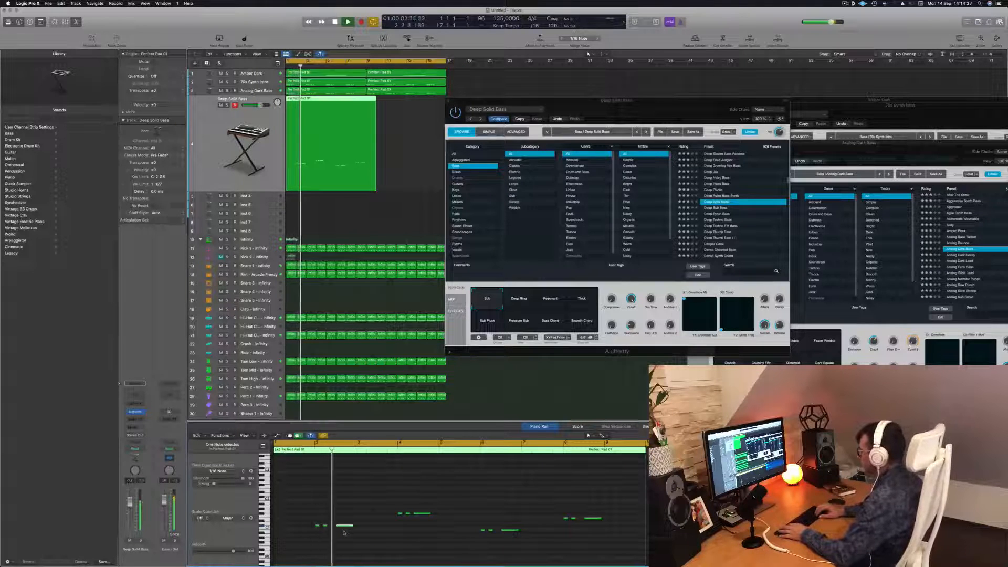
key(Return)
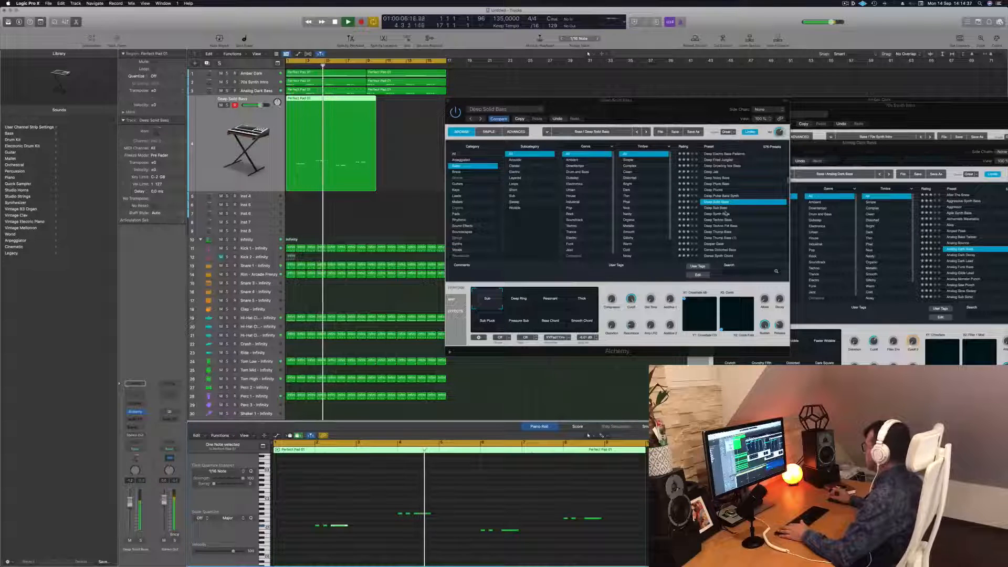
Move the long notes in bars 6 and 8 slightly earlier, closer to their short notes, and replay from the start.
drag(699, 110, 753, 144)
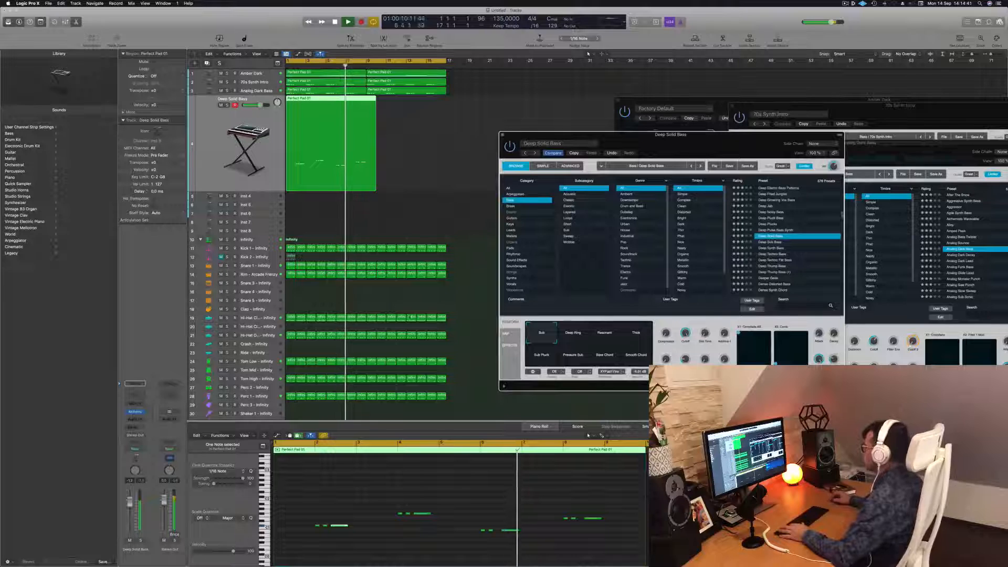
key(space)
click(517, 530)
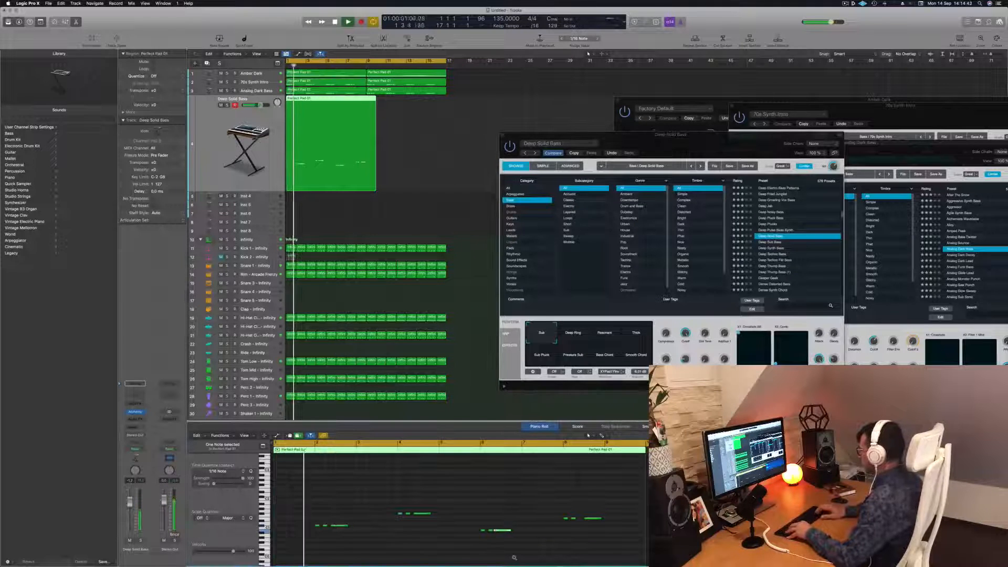
drag(596, 518, 590, 519)
key(Return)
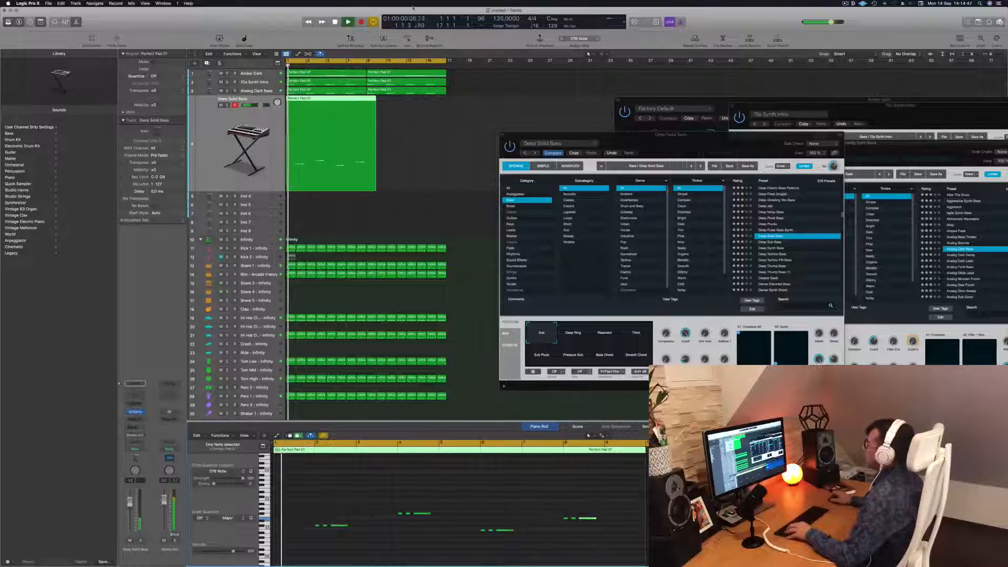
Cut the Deep Solid Bass region off at bar 9, delete the excess, and copy the region into the next eight bars.
super+double_click(366, 98)
key(Delete)
drag(320, 112, 398, 109)
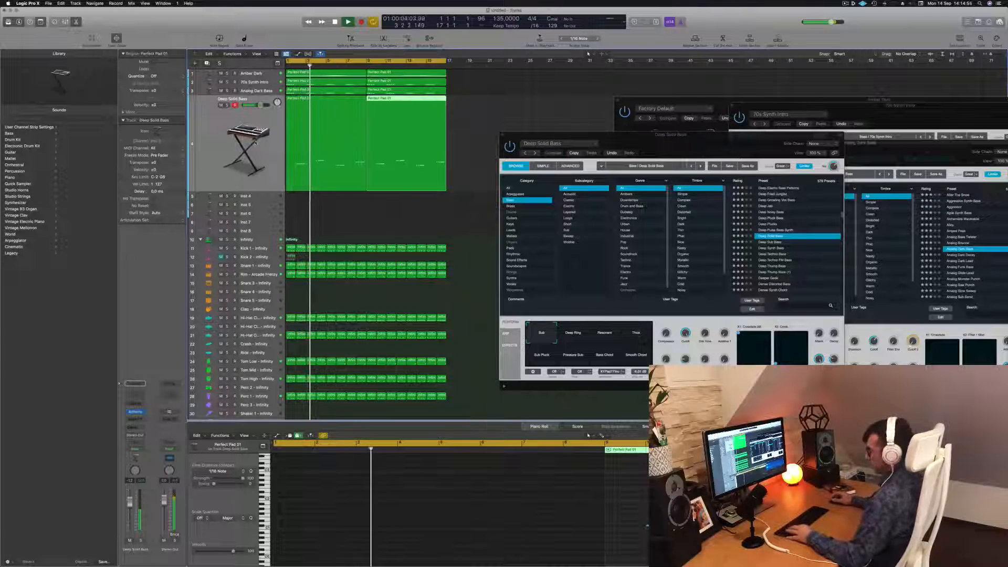
Name all regions in the arrangement after their tracks.
key(super+a)
right_click(316, 119)
click(327, 128)
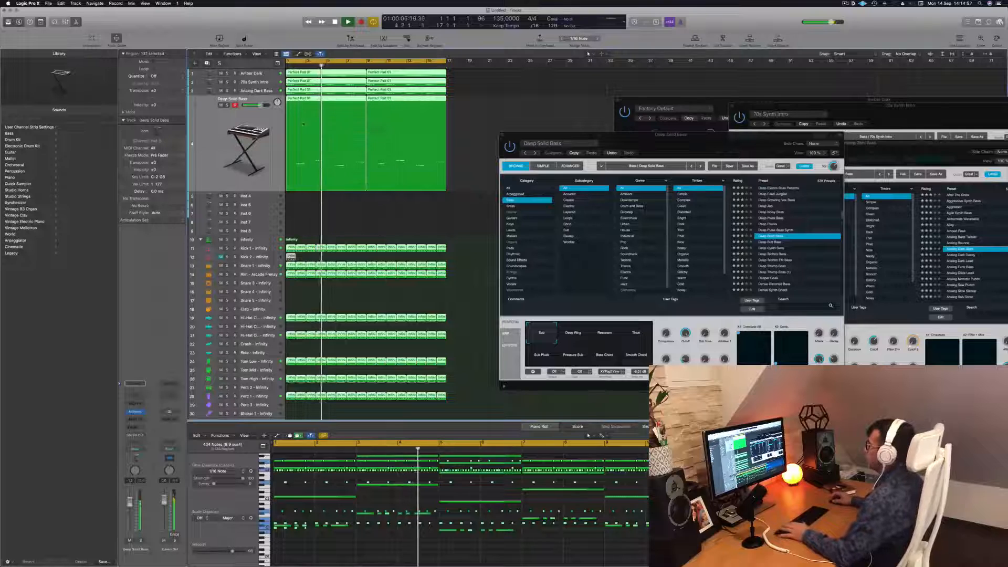
Duplicate the Deep Solid Bass track with its settings and copy its first region onto the new track.
click(236, 120)
key(Return)
click(208, 63)
key(space)
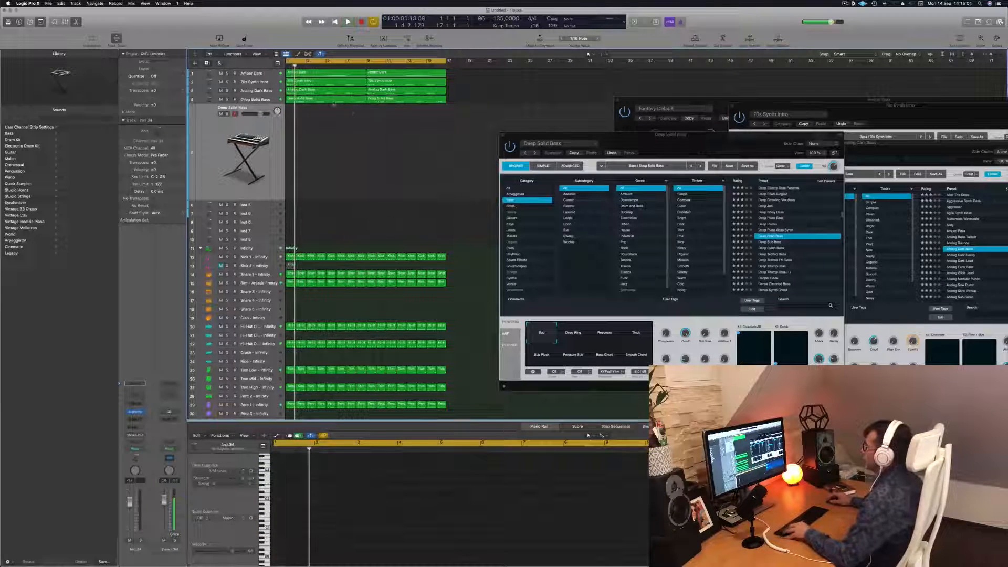
click(333, 100)
drag(333, 100, 332, 121)
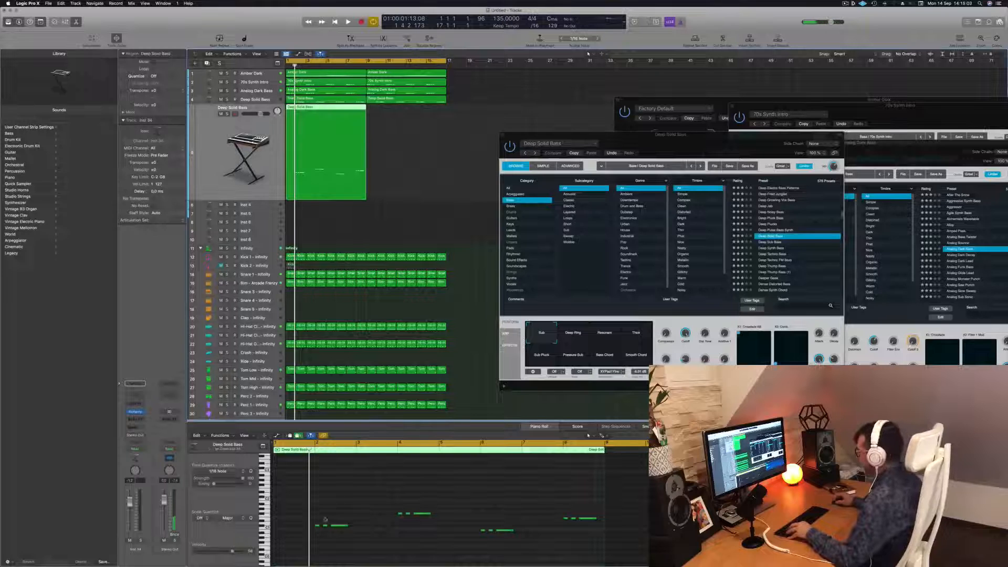
Delete the short notes from the copied region, transpose the four long notes up one octave, and play the result.
drag(302, 518, 324, 538)
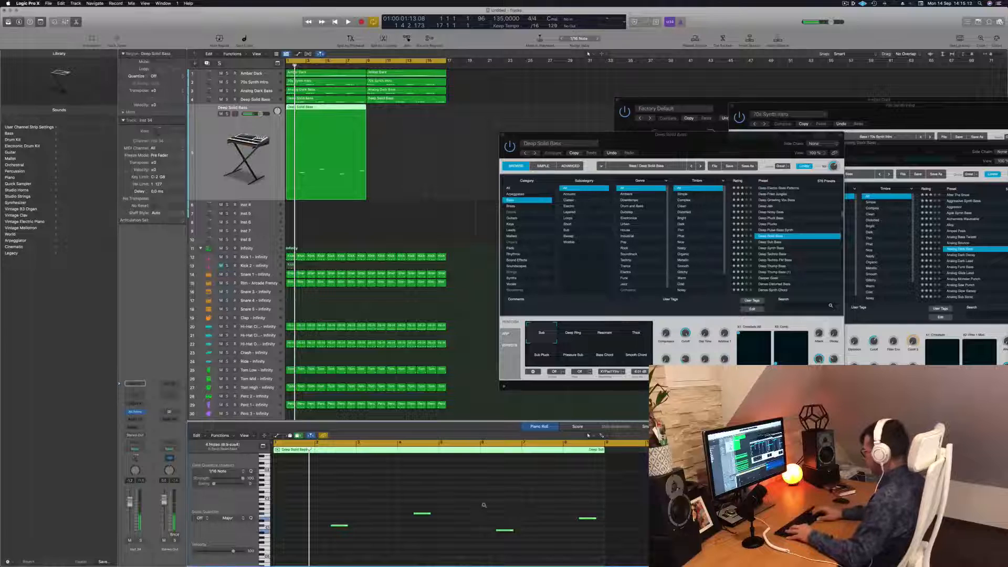
key(alt+shift+Up)
key(space)
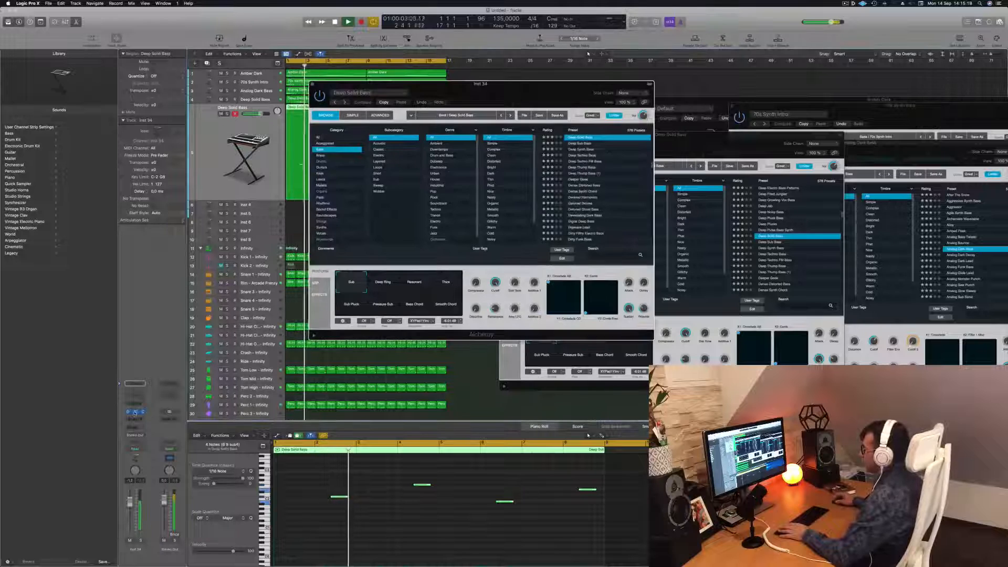
Open Alchemy on the duplicated bass track, load the Deeper Geek preset, and lower the track's volume slightly.
click(135, 412)
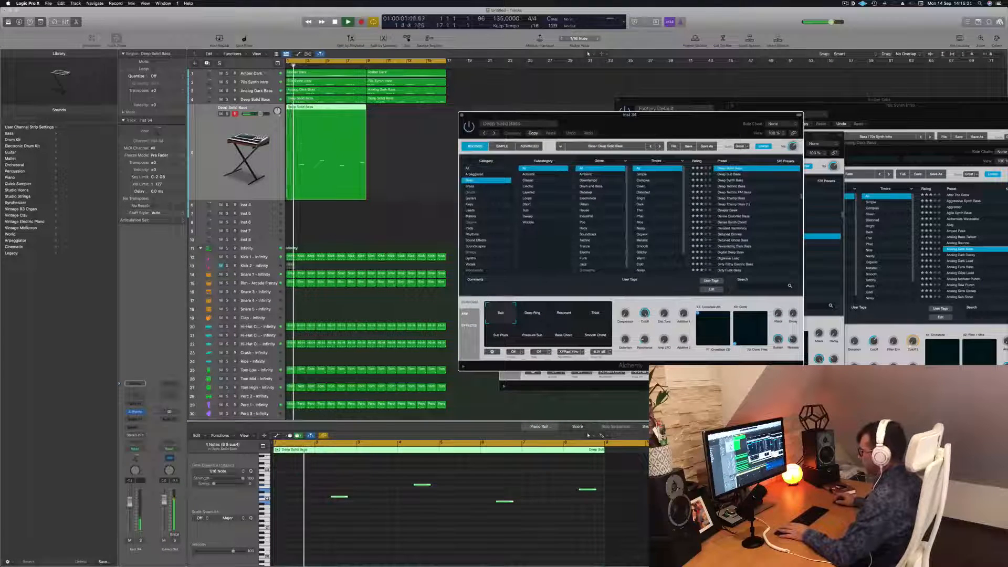
click(729, 211)
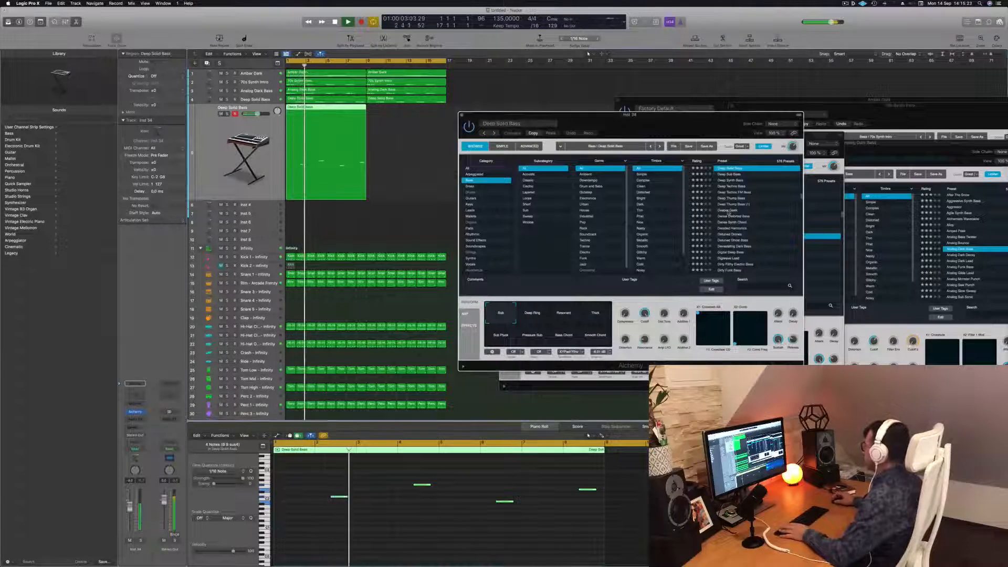
drag(633, 122, 630, 113)
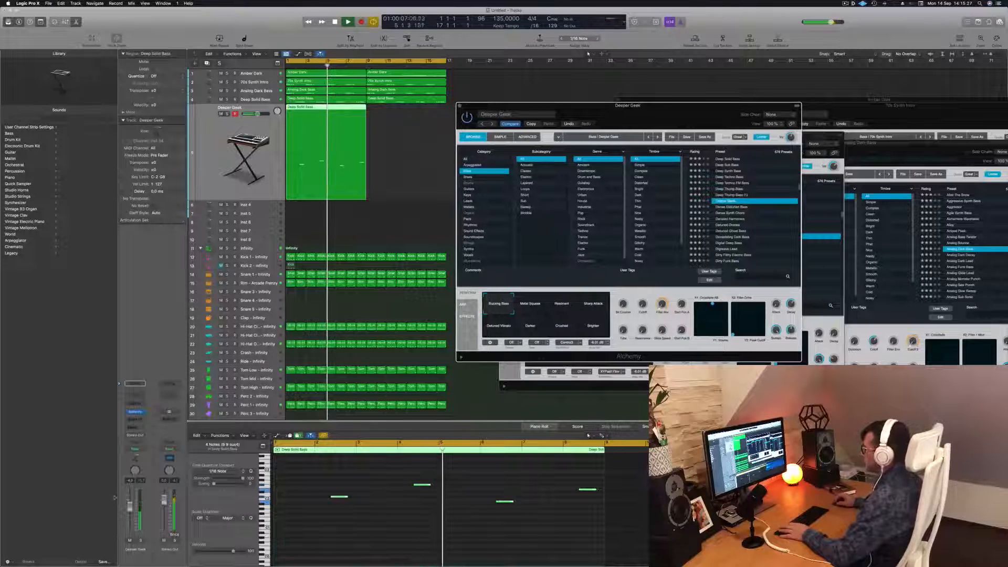
drag(130, 506, 130, 513)
key(Return)
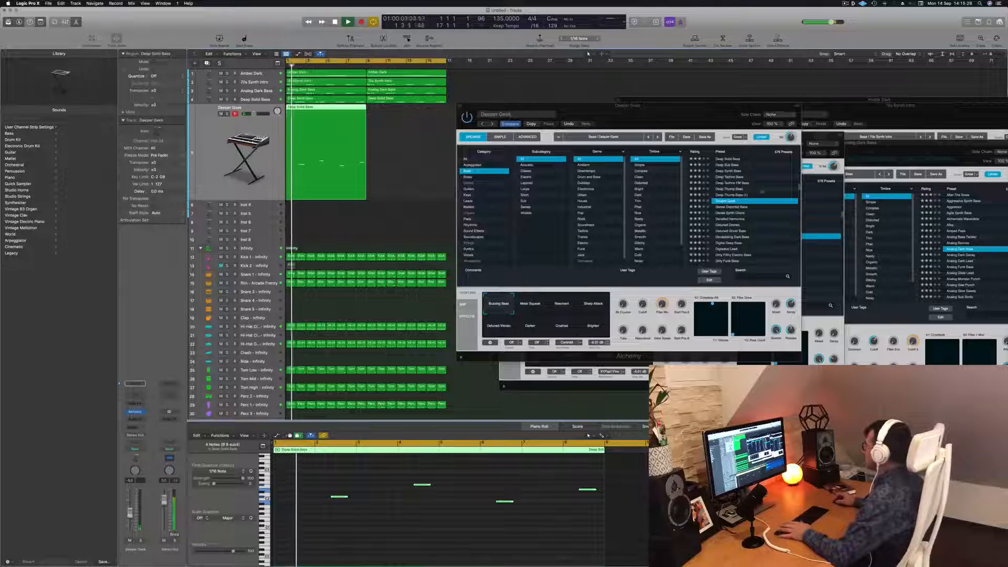
Audition the Detuned Drones, Detuned Ghost Bass, Devastating Dark Bass and Dirty Wobble presets on the duplicated bass track.
click(729, 224)
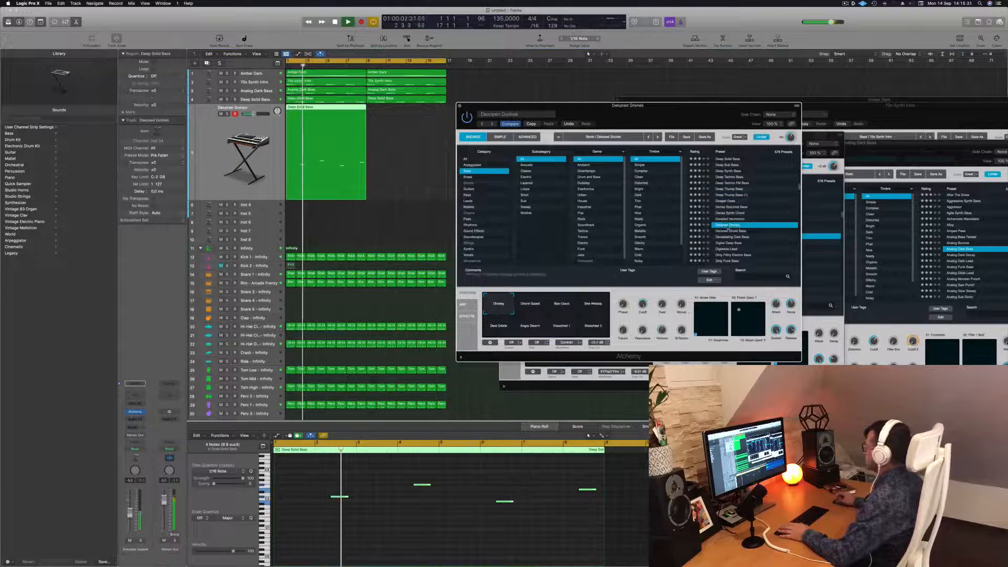
click(730, 231)
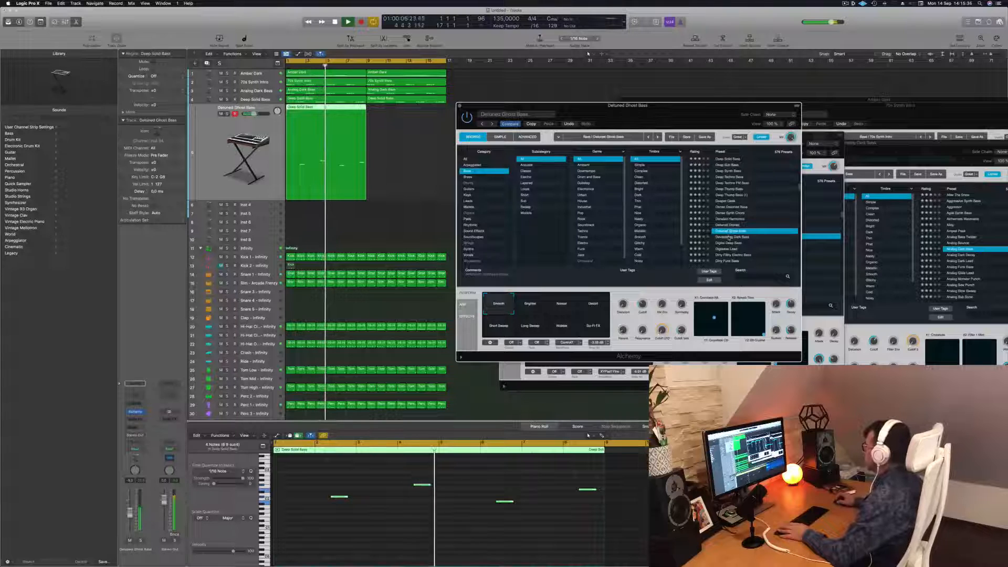
key(Down)
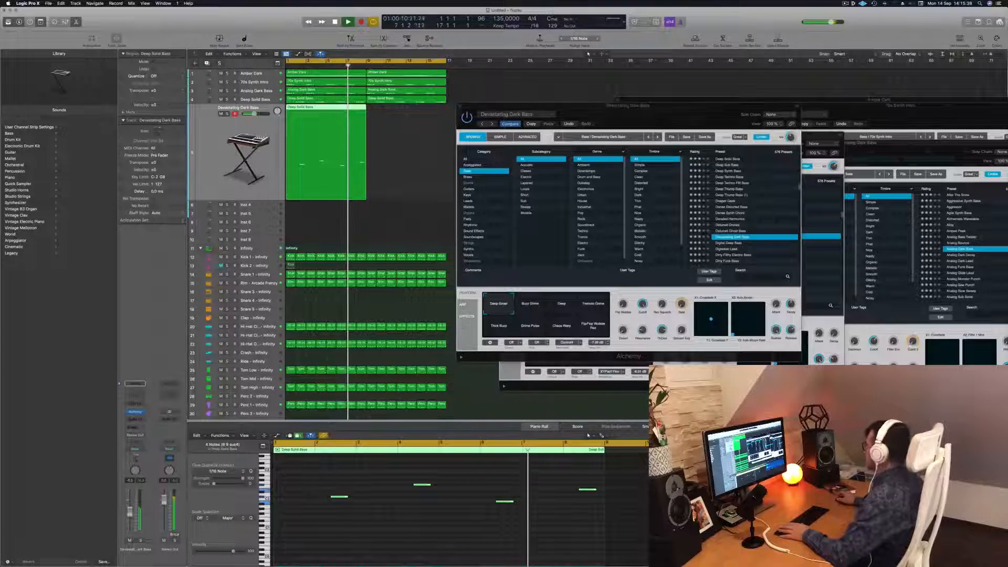
drag(704, 105, 676, 68)
scroll(734, 175, down, 3)
click(695, 181)
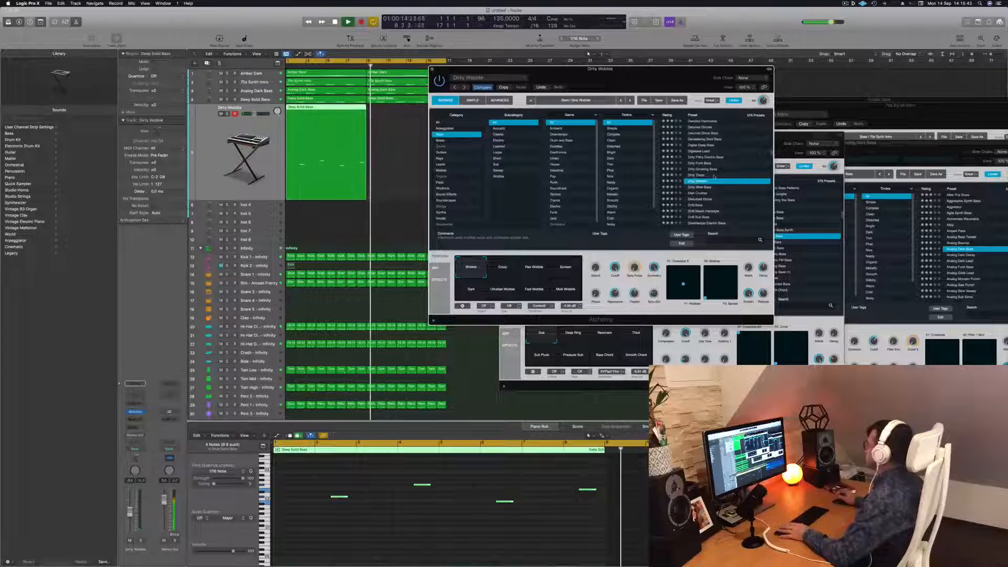
key(space)
key(space)
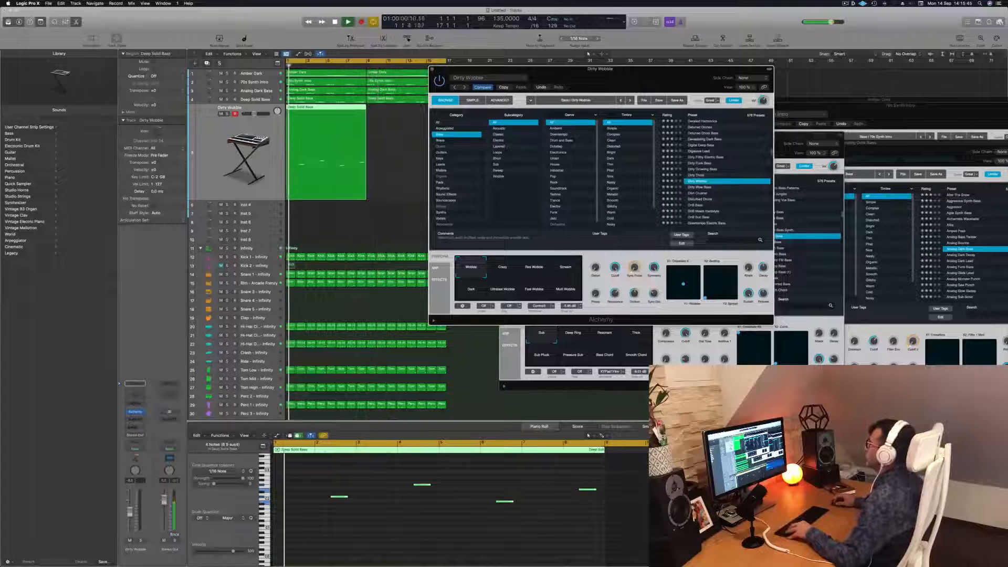
Copy the duplicated bass track's region into the next eight bars and load the Disturbed Drone preset after trying Dirt Crusher.
drag(345, 115, 396, 114)
drag(475, 68, 492, 65)
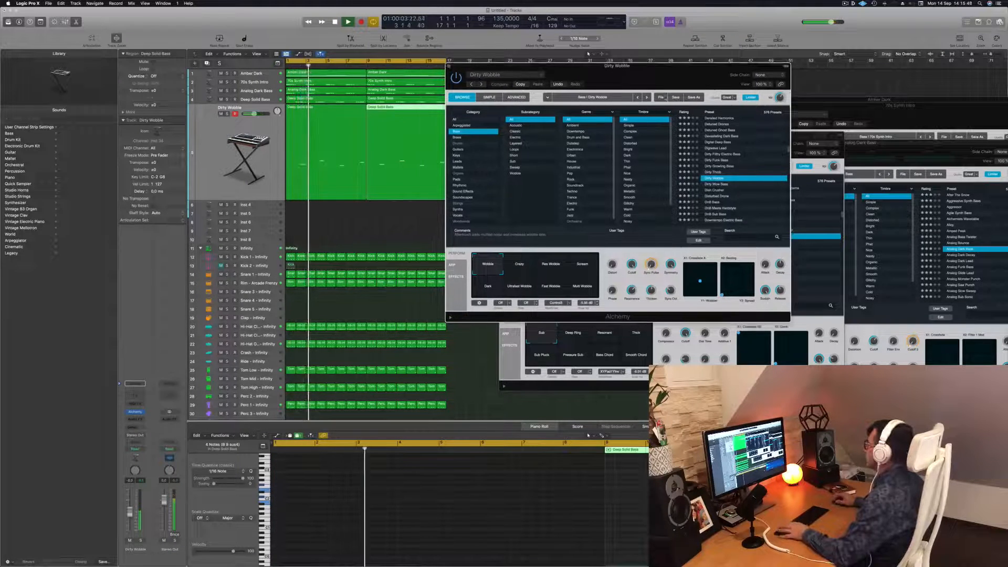
click(717, 190)
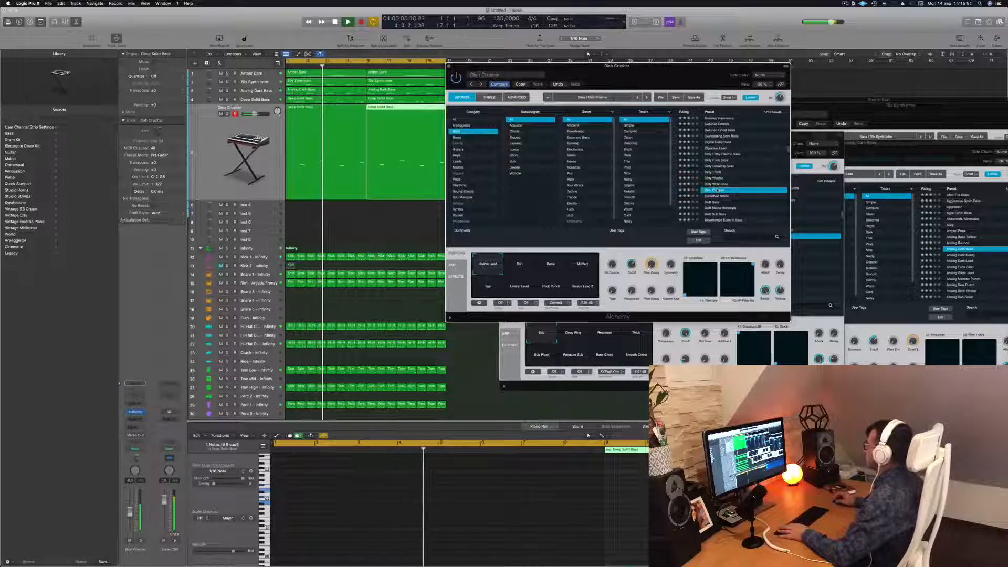
click(723, 196)
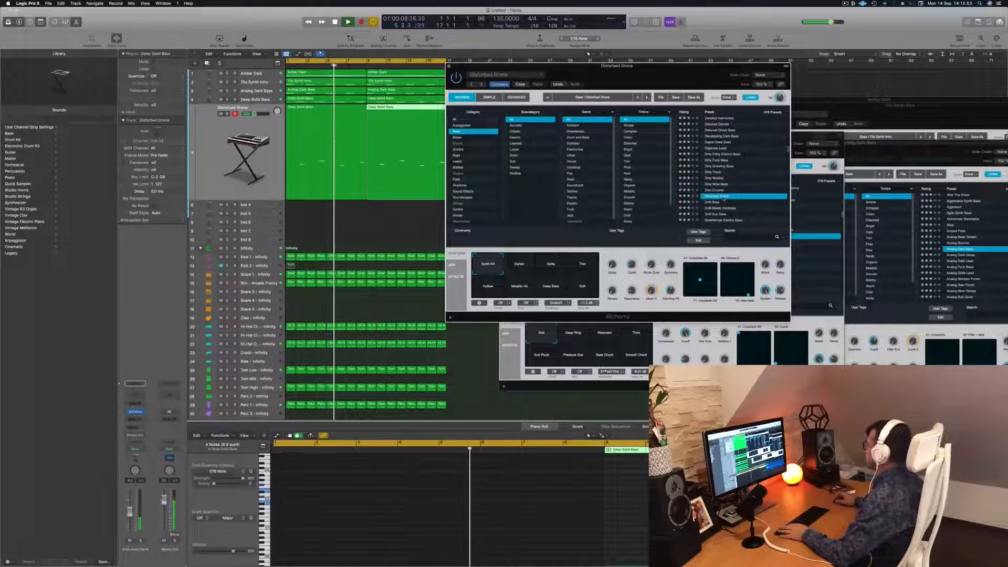
Audition the 1983 Semi-Acoustic Thumb, 70s Synth Lead Hero and 808 Mutation Bass presets from the start of the bass preset list.
scroll(737, 181, down, 2)
scroll(737, 181, up, 15)
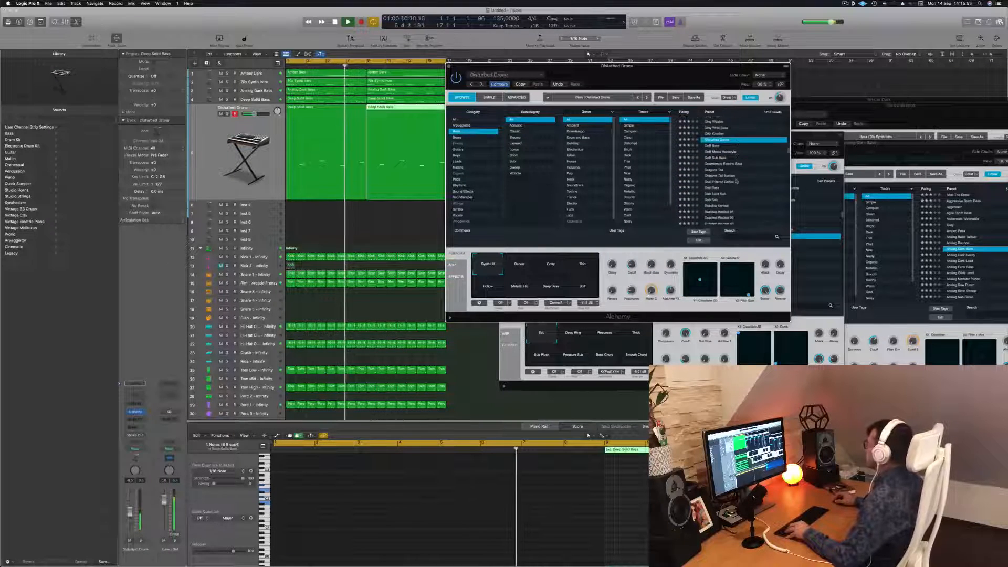
scroll(742, 182, up, 5)
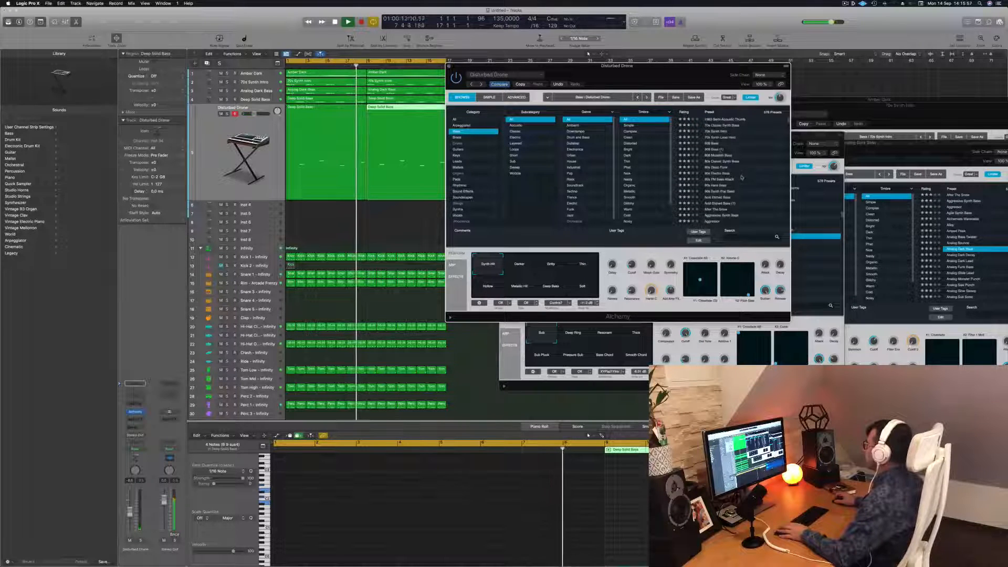
click(721, 120)
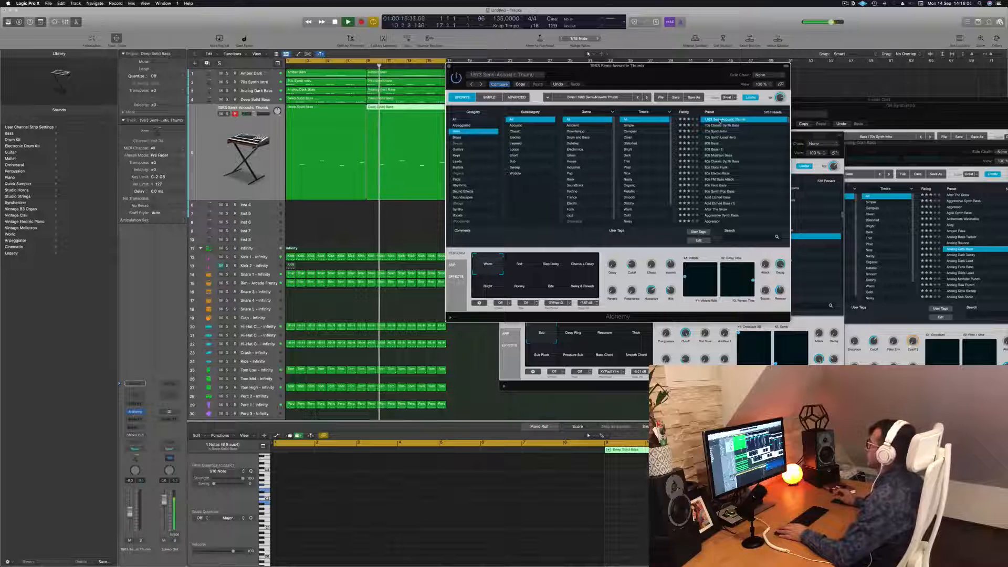
click(726, 138)
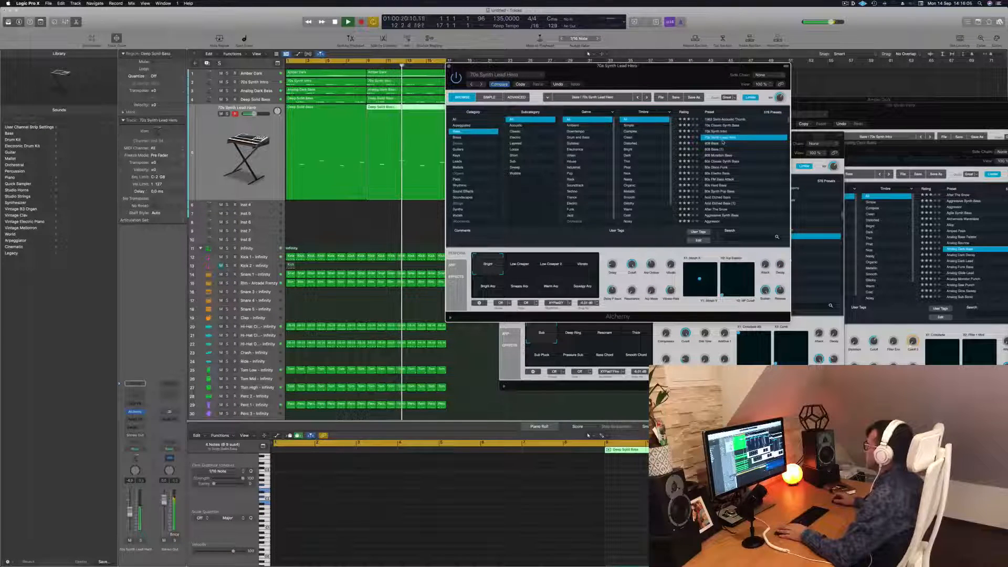
click(720, 156)
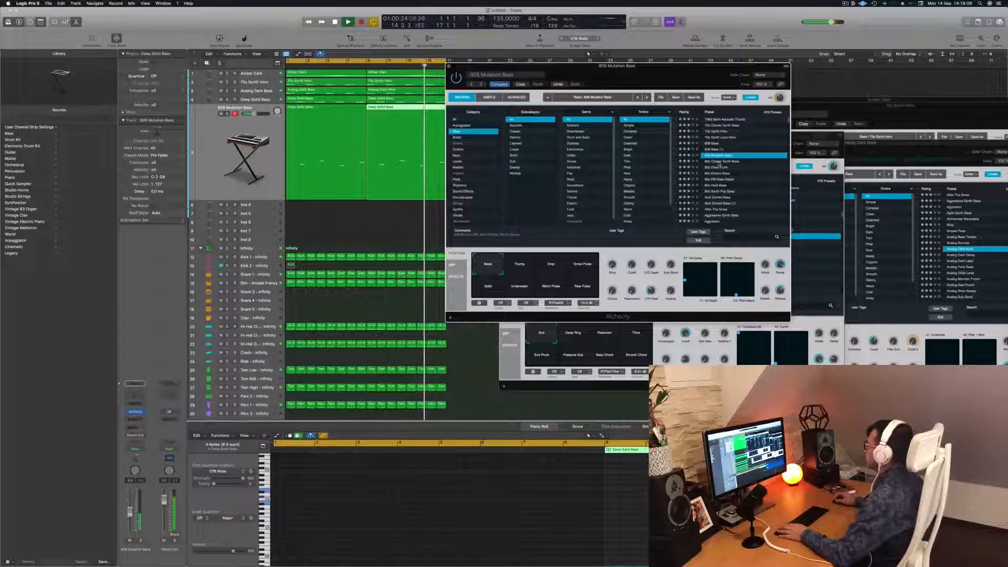
Audition the 80s Disco Funk and Acid Etched Bass presets on the bass track.
click(718, 167)
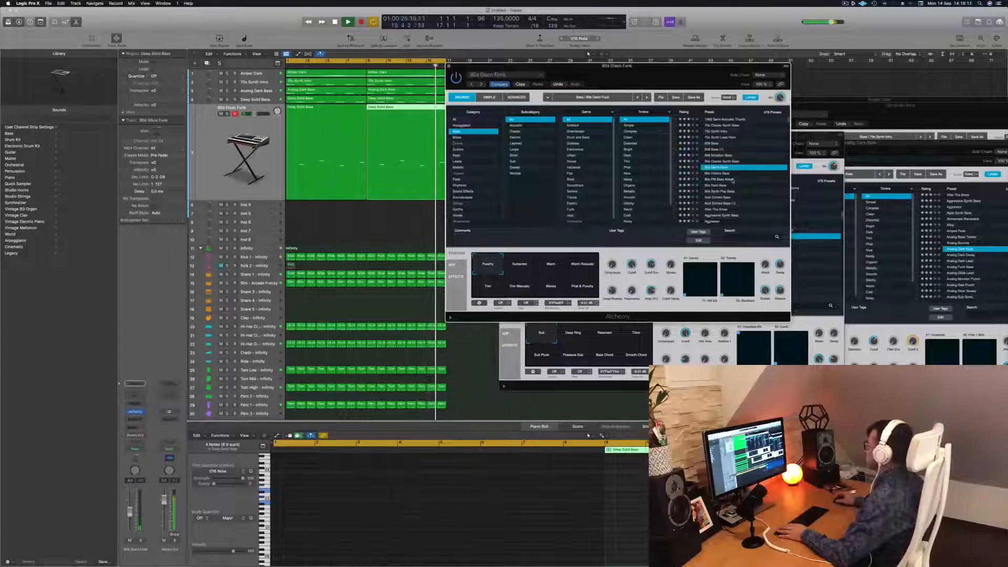
click(721, 197)
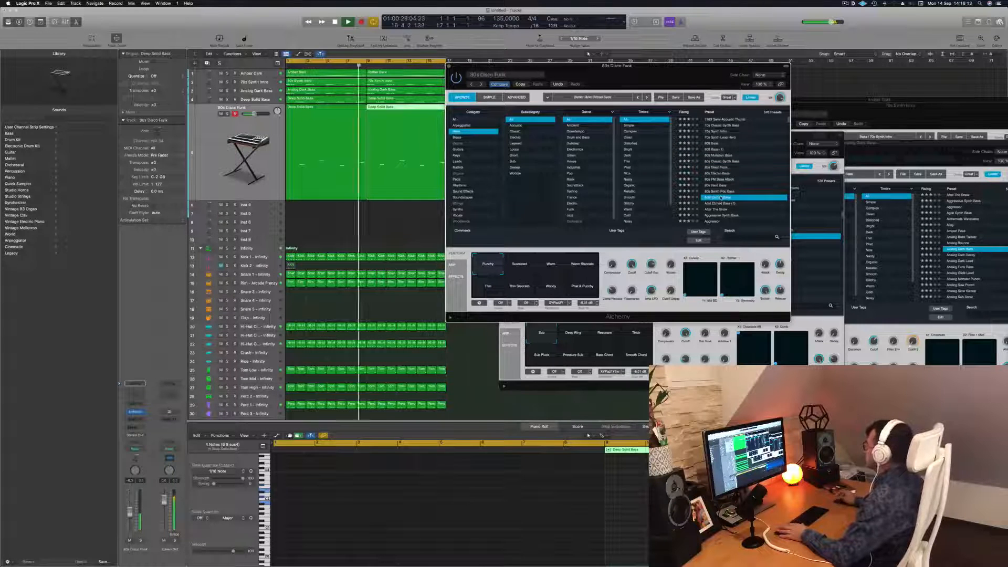
scroll(731, 189, down, 4)
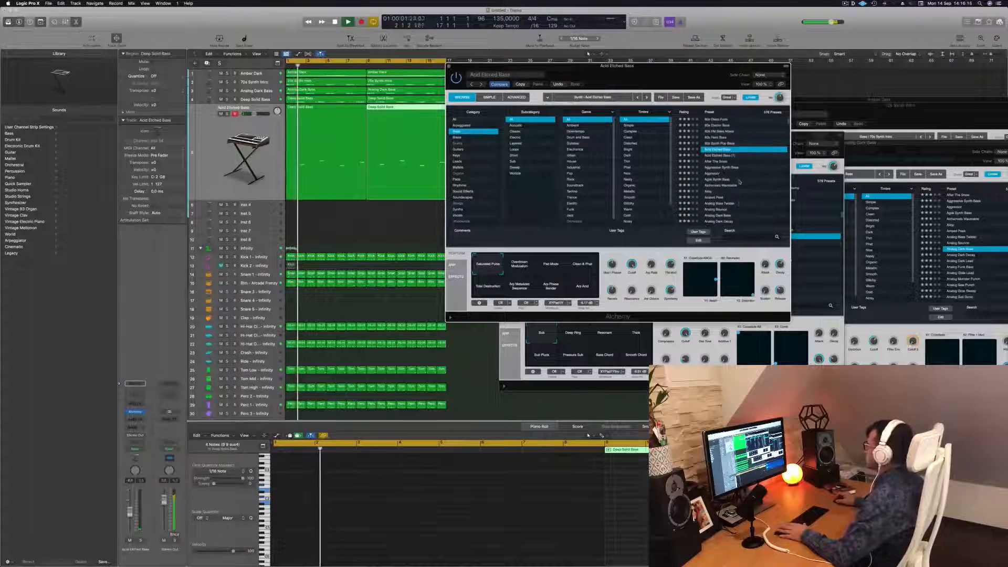
Audition the After The Snow and Agile Synth Bass presets, and slightly lower the bass track's volume.
click(714, 161)
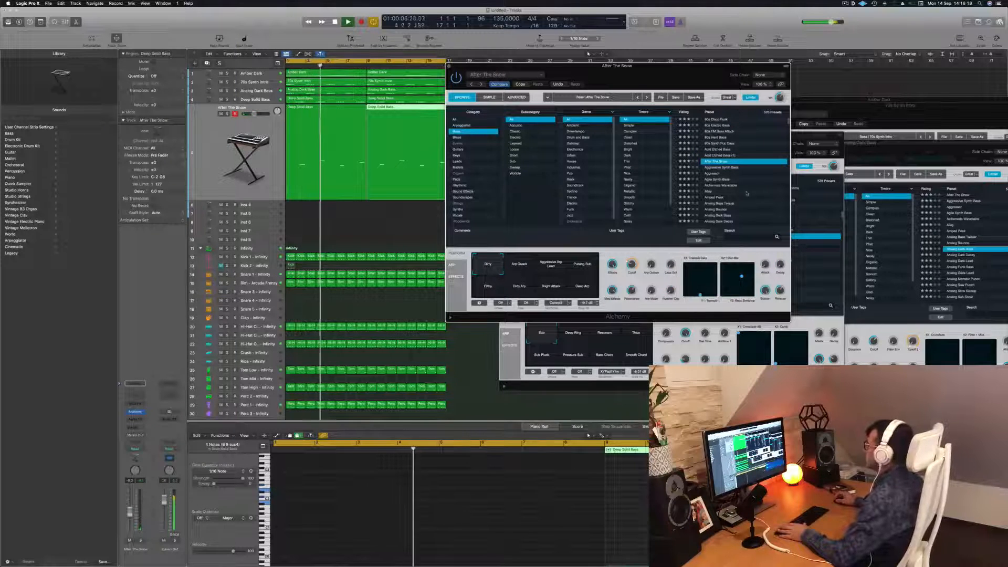
click(735, 179)
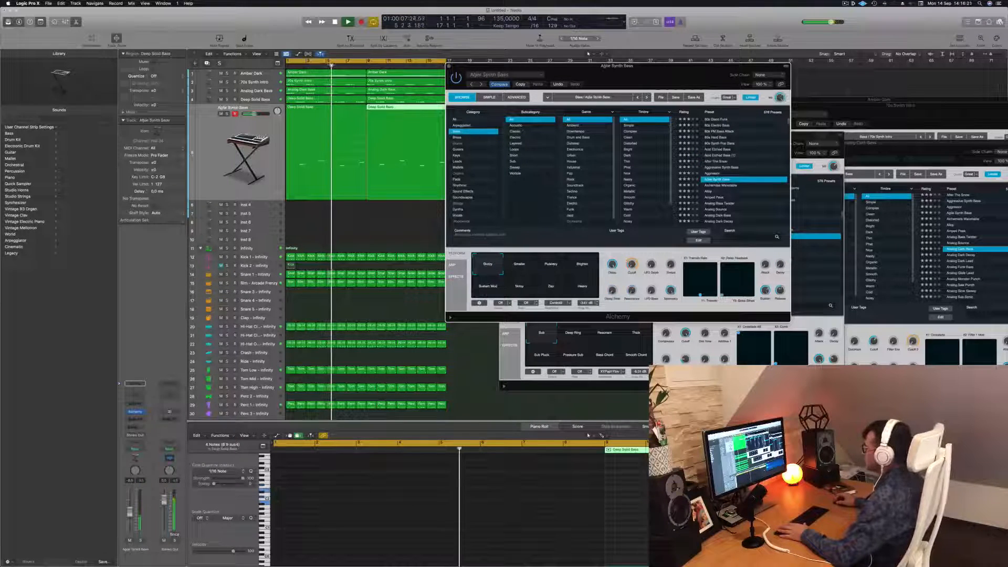
drag(129, 513, 130, 519)
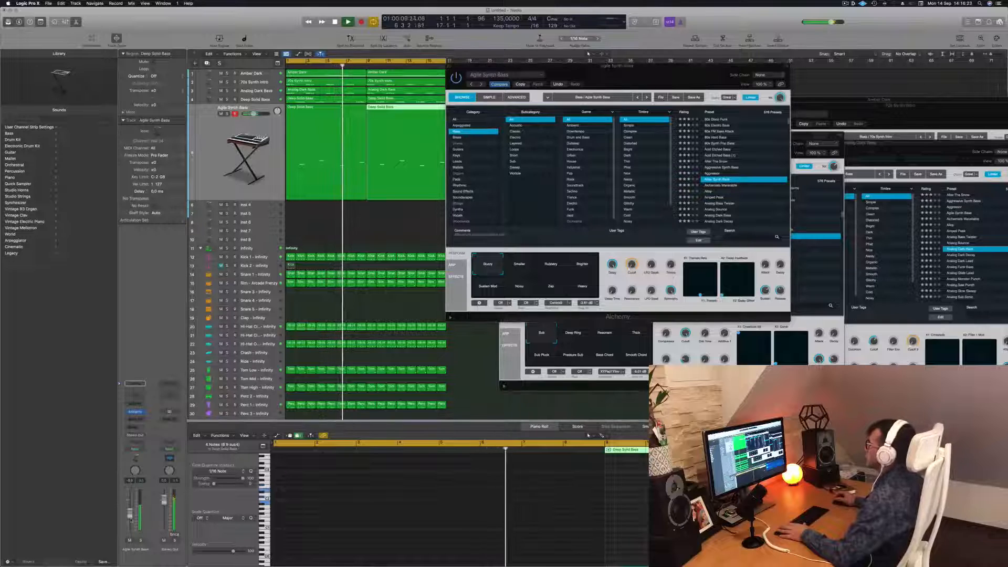
Audition the consecutive bass presets from Analog Bounce through Analog Dark Lead.
click(745, 208)
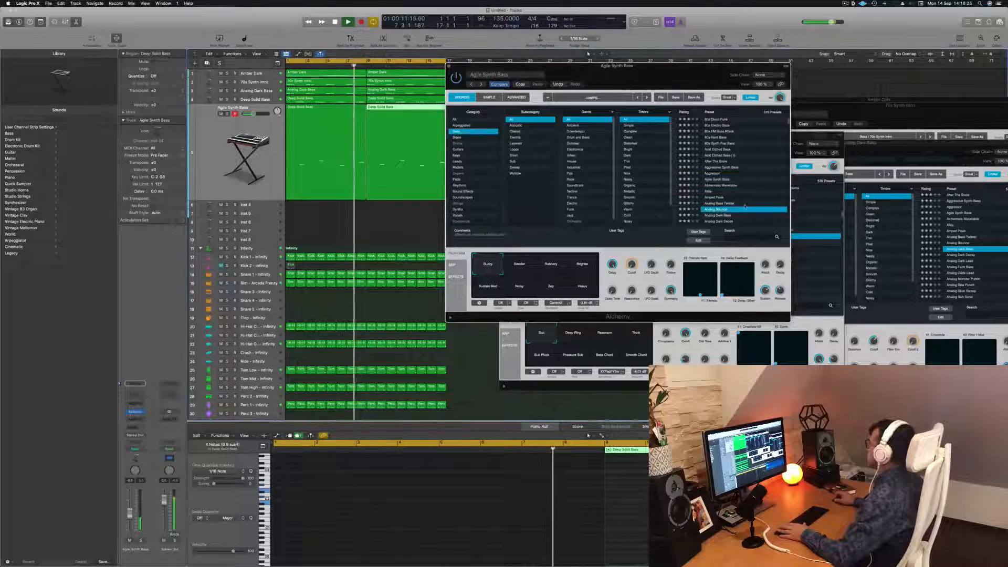
key(Down)
key(Down)
key(Down)
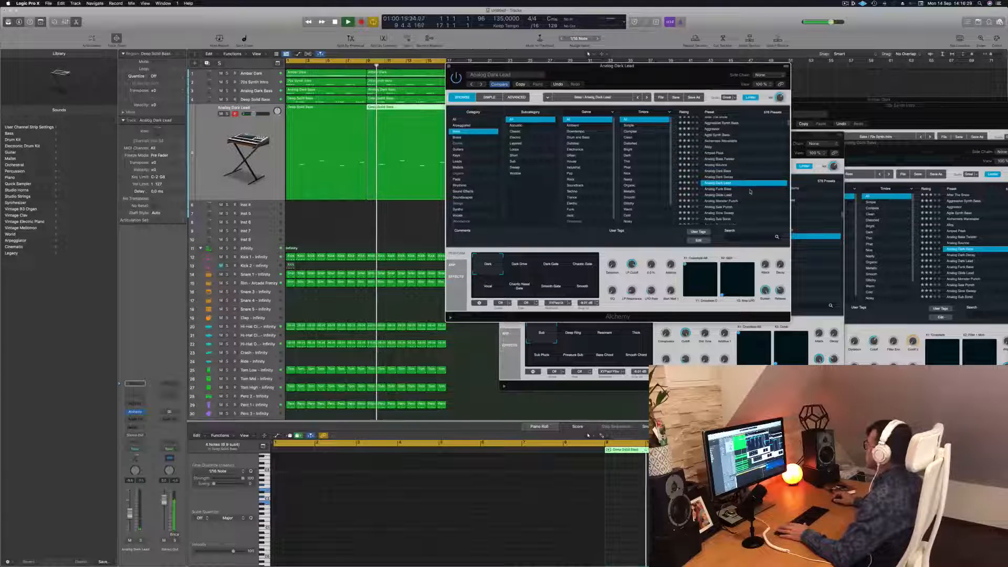
Audition the Analog Sustained Virtually, Analogue Happiness and Apprentice presets.
scroll(751, 189, down, 2)
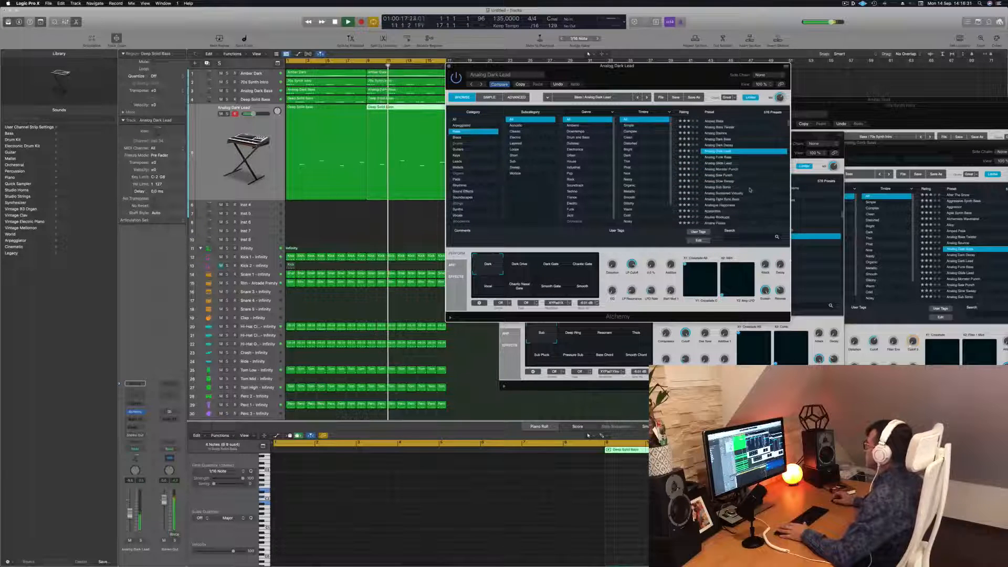
click(733, 187)
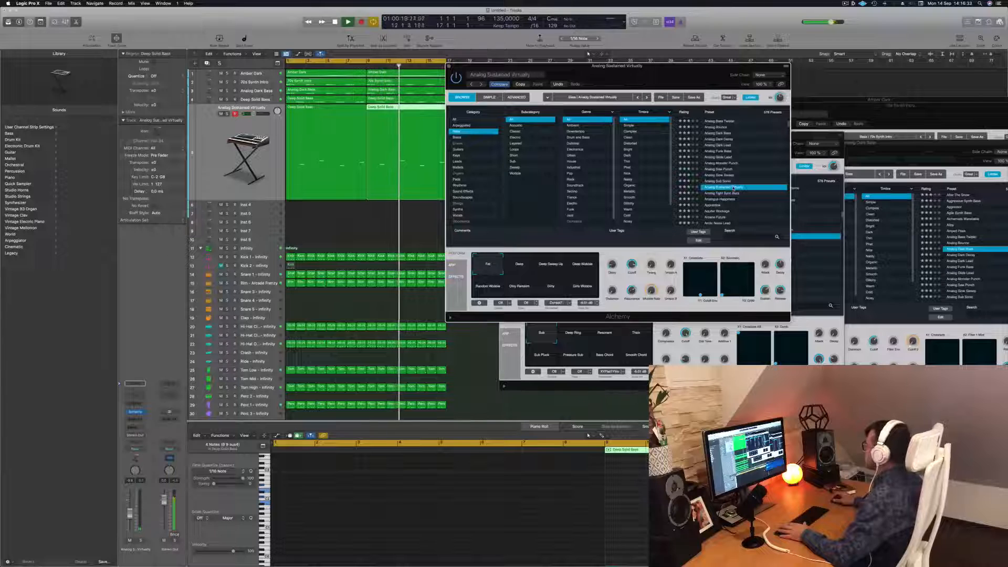
scroll(745, 197, down, 2)
click(724, 181)
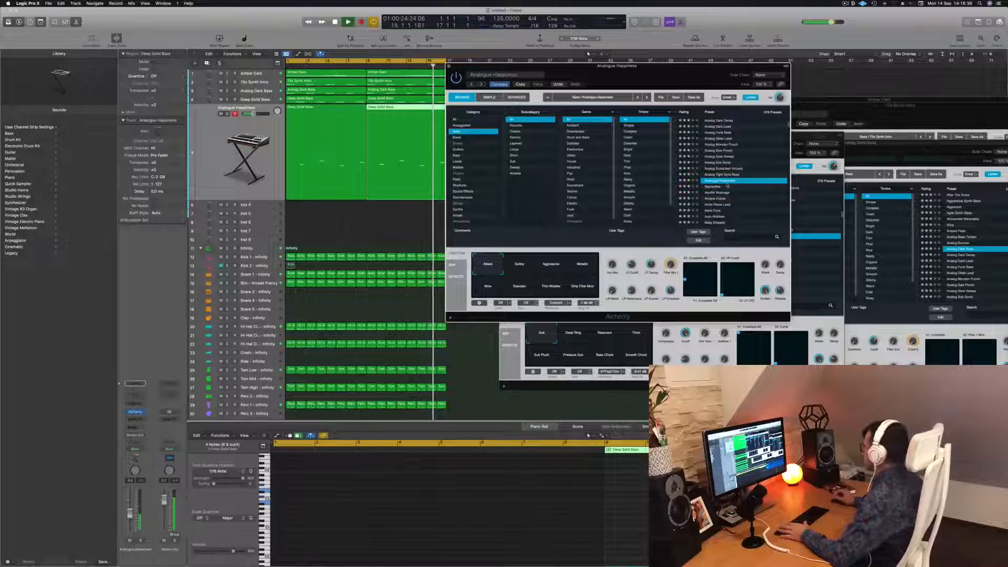
click(728, 186)
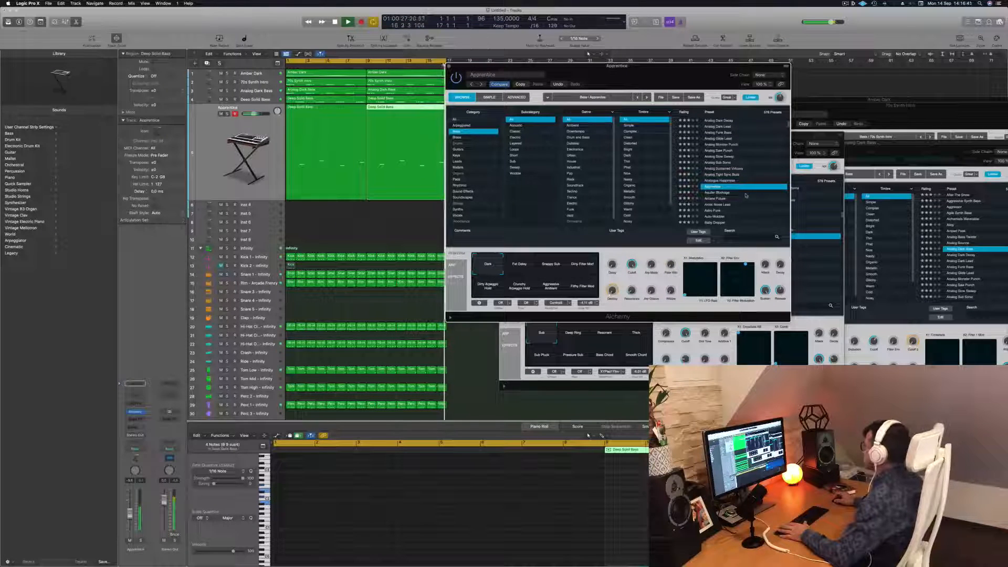
Audition the Arctic Noise Lead, Astro Funk, Auto-Wobbler and Baby Dropper presets.
scroll(735, 178, down, 3)
click(724, 174)
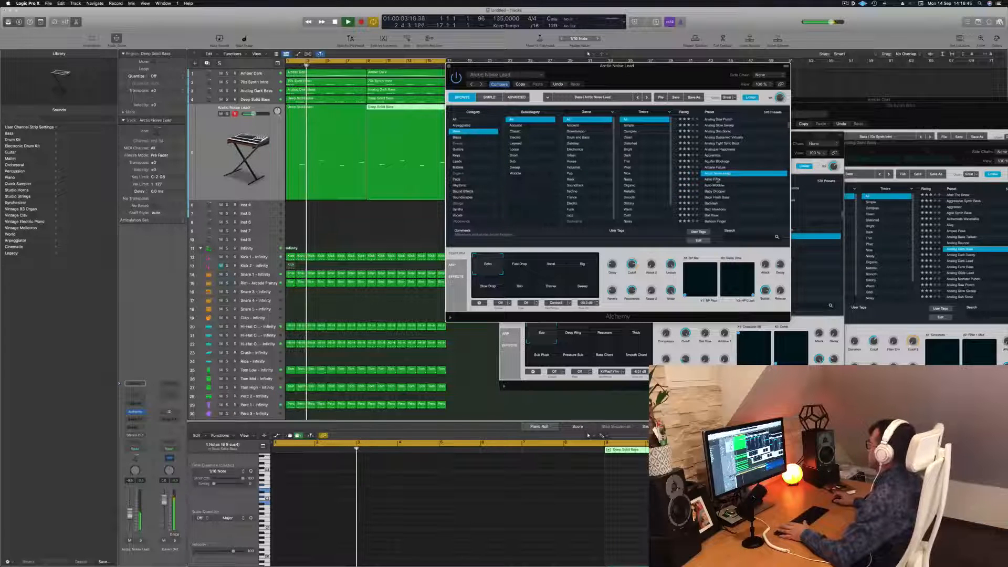
click(741, 180)
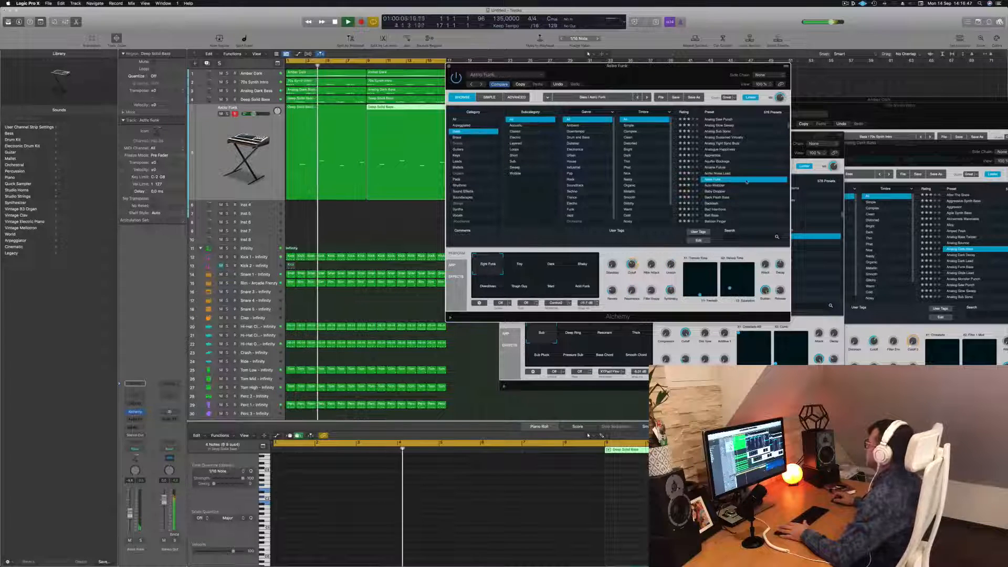
click(715, 186)
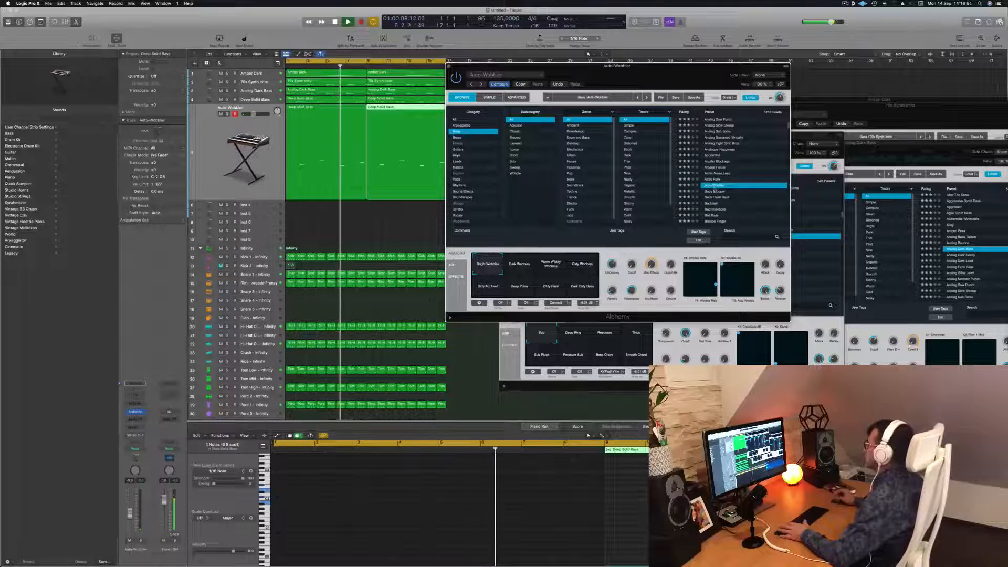
click(715, 191)
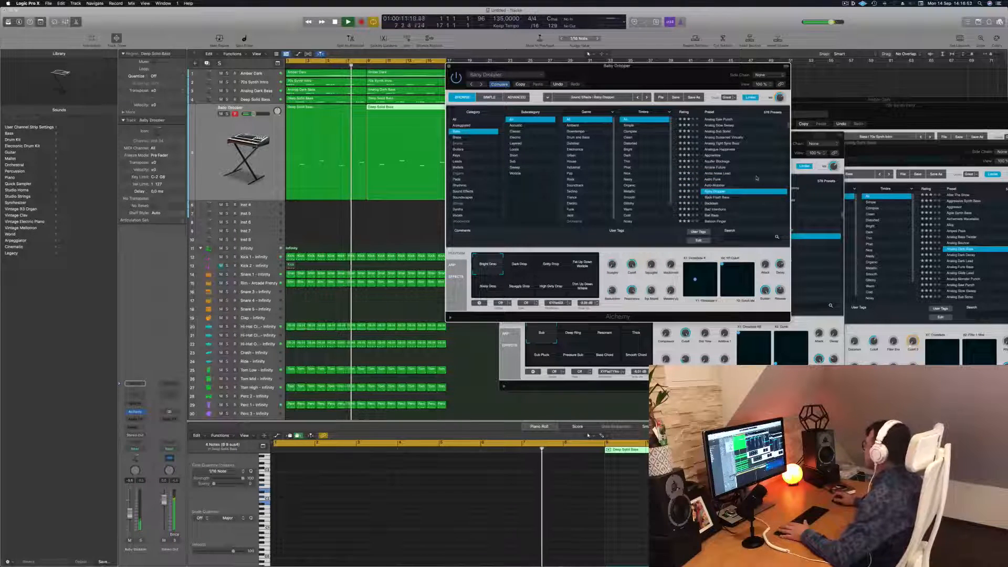
Audition the Bamboo Slurp, Banjo Reformer and Bass And Lead presets.
scroll(746, 189, down, 2)
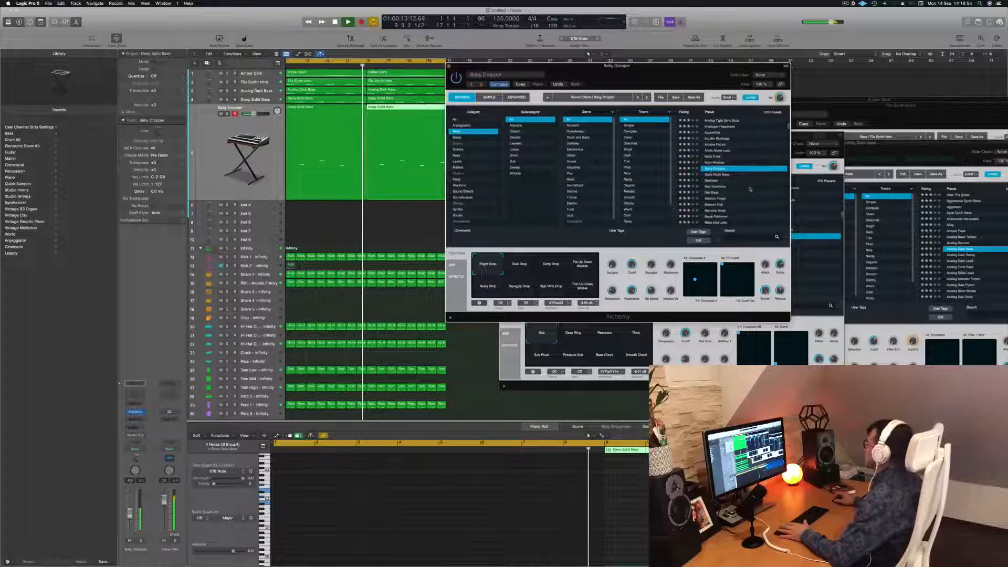
scroll(746, 179, down, 2)
click(717, 186)
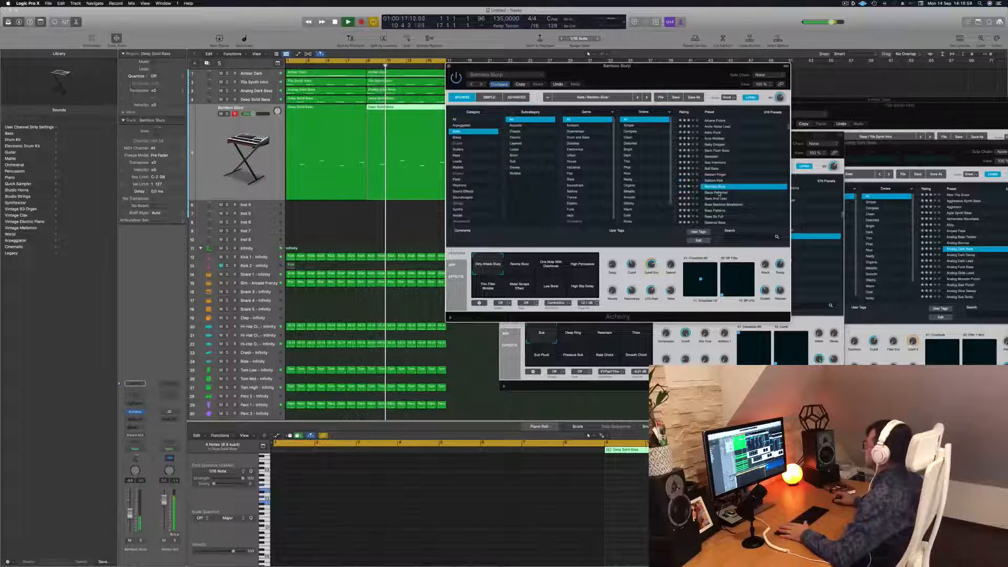
click(719, 193)
scroll(716, 189, down, 1)
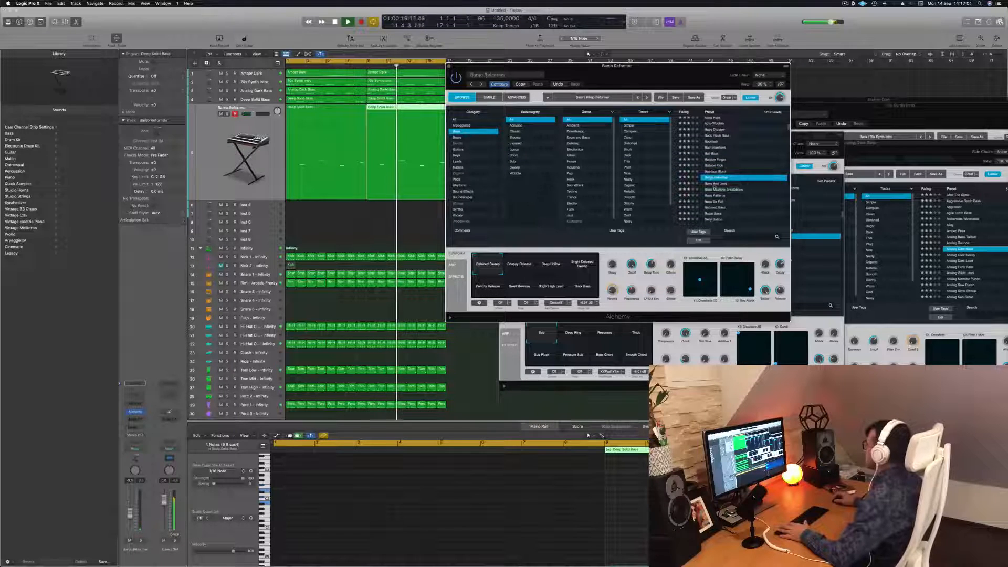
click(715, 184)
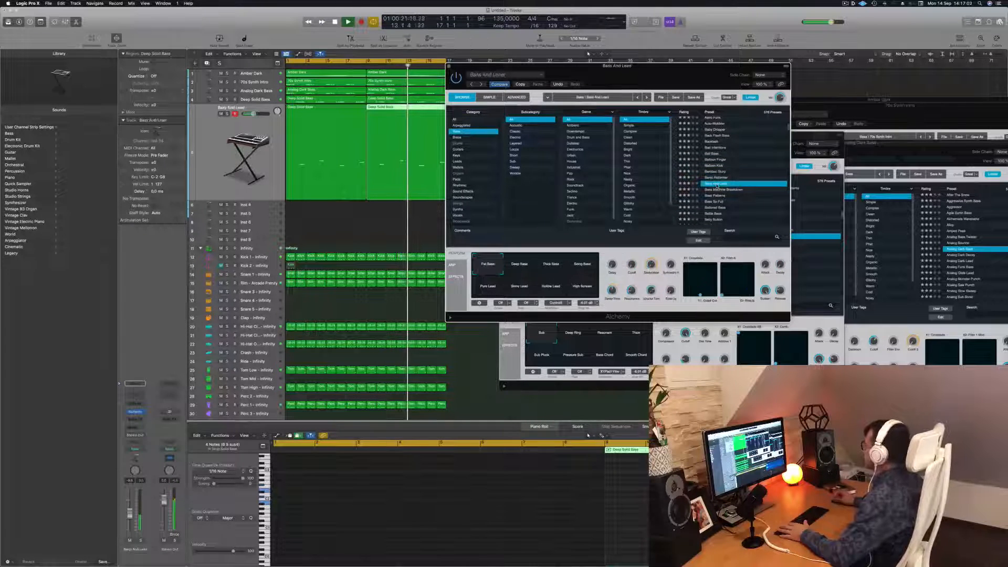
Audition the Bass Patterns, Bass So Full, Battered Bass and Big Boss presets.
scroll(739, 176, down, 3)
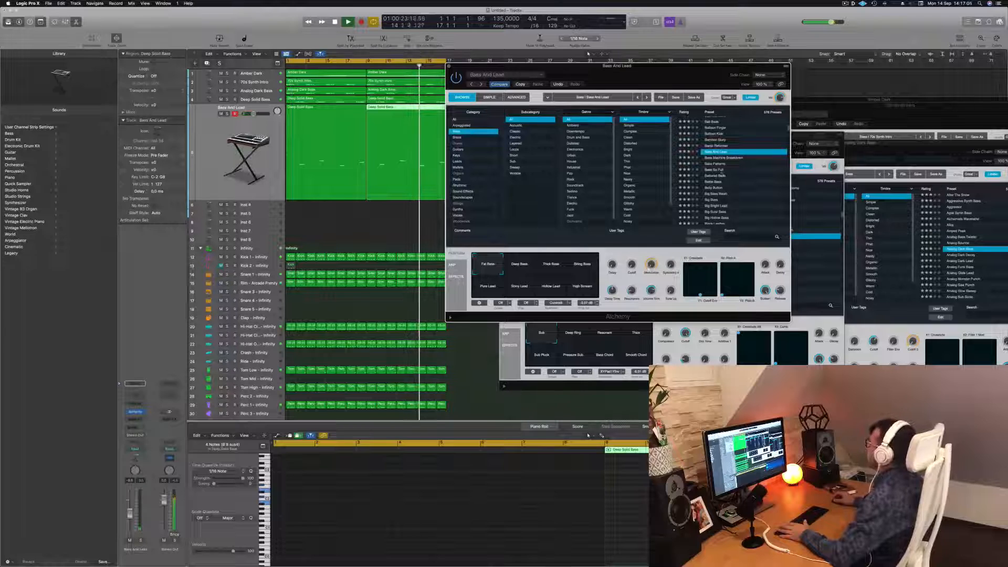
click(713, 164)
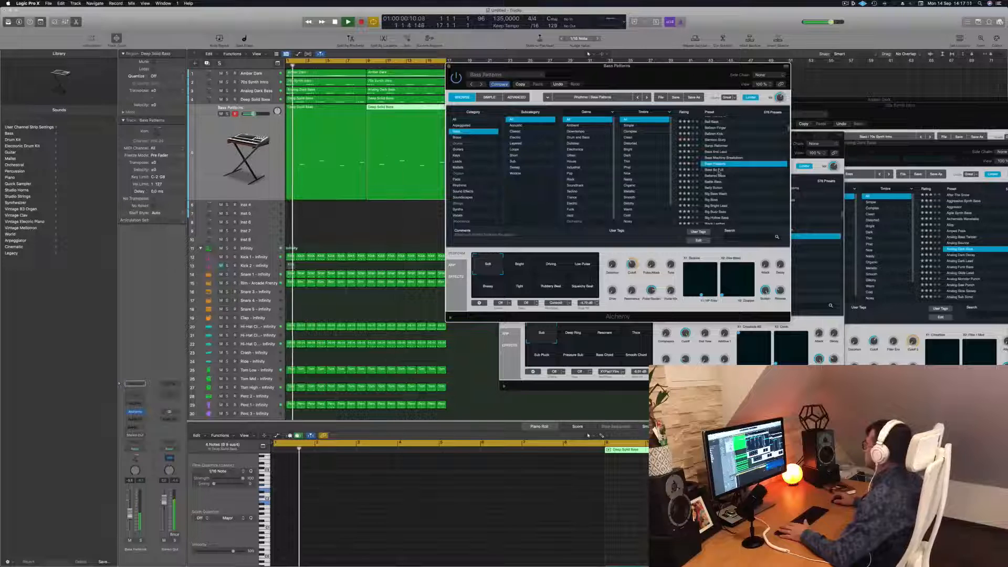
click(720, 170)
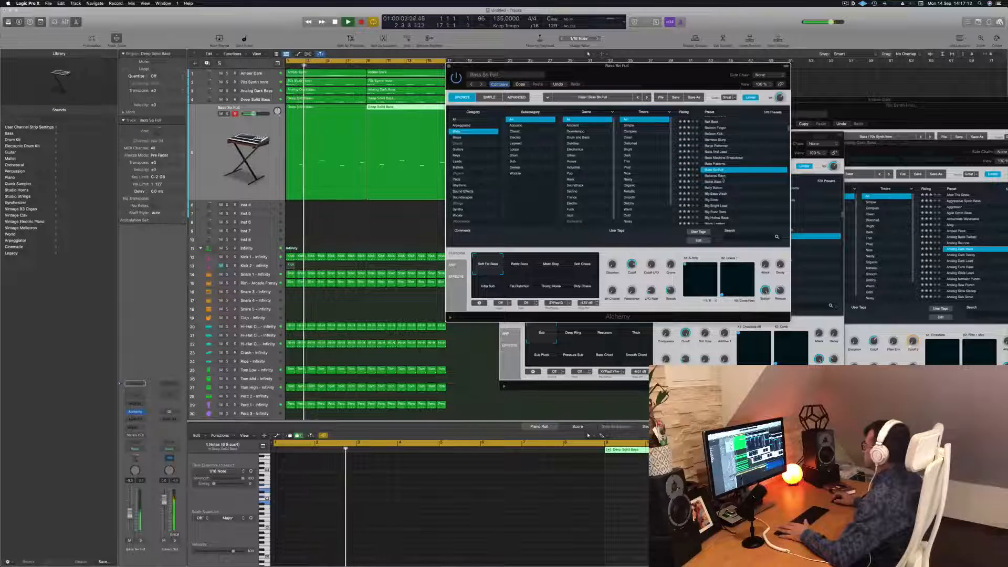
key(Down)
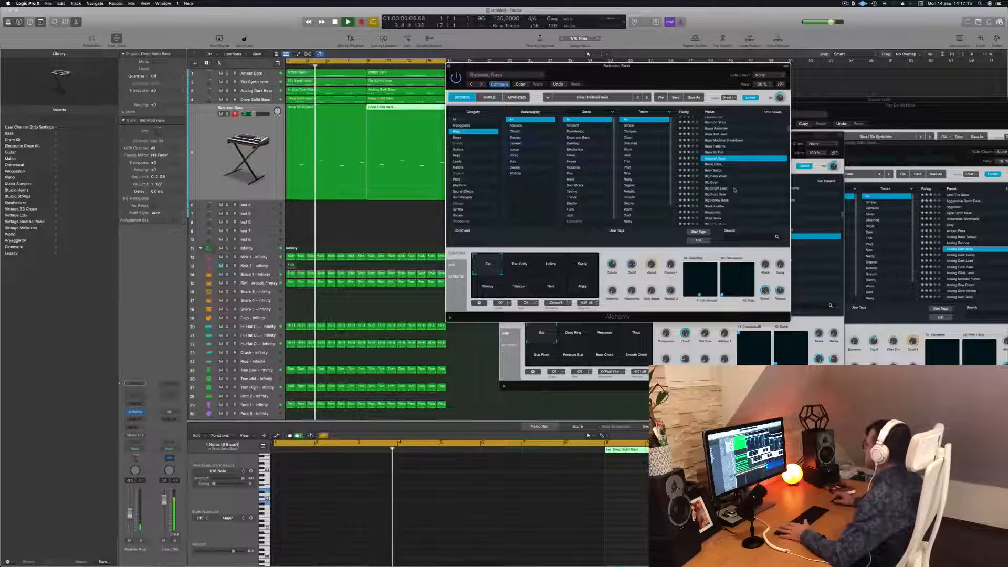
click(719, 183)
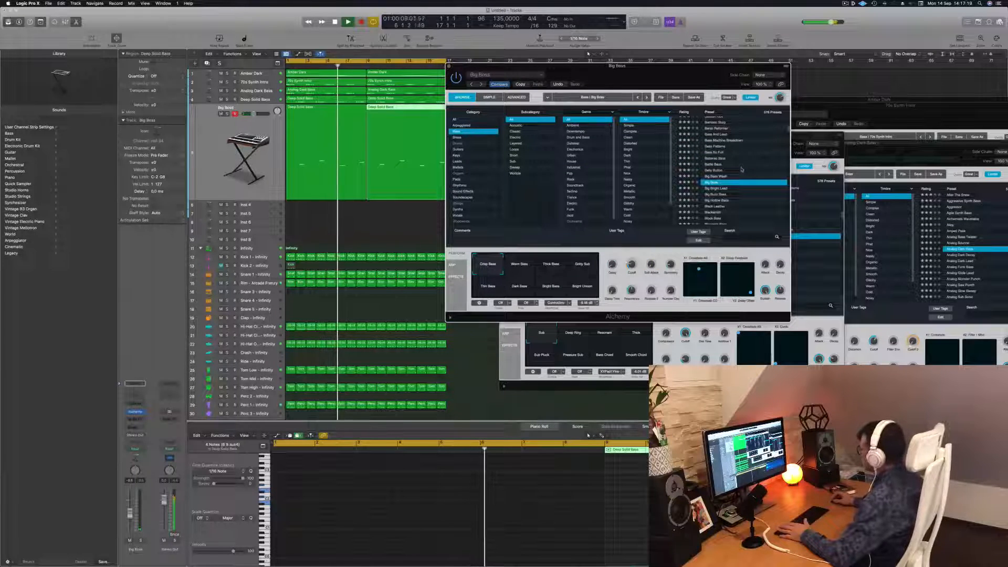
Audition the Black Leather, Block Bass and Blooming Bass (1) presets.
scroll(742, 169, down, 3)
click(714, 177)
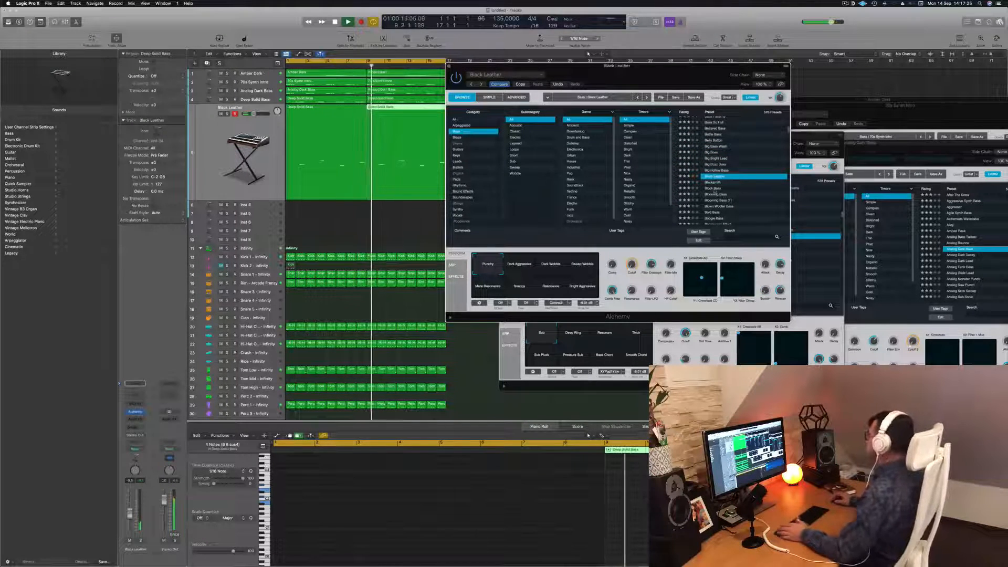
click(713, 189)
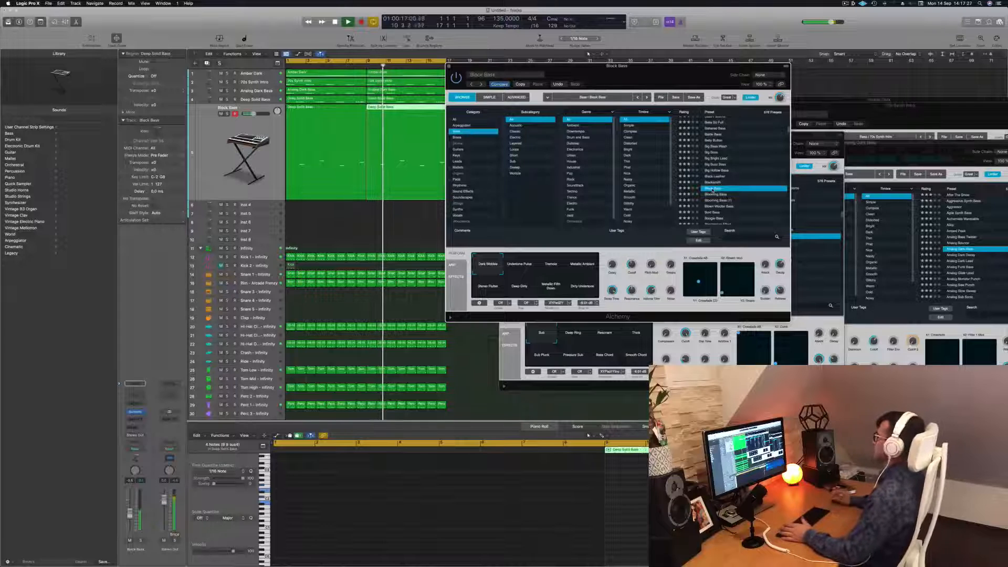
click(715, 201)
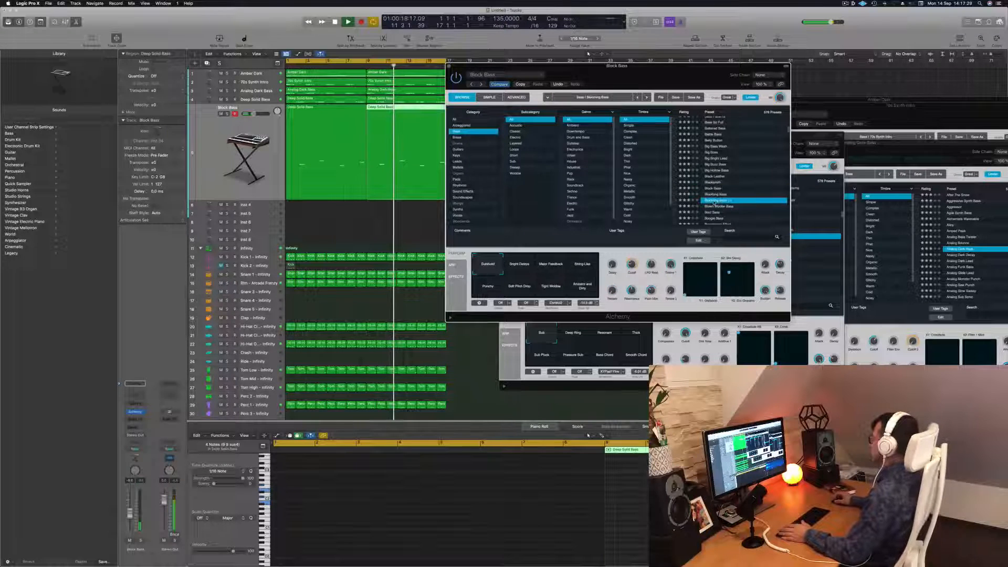
Load the Bottom Feeder bass preset on the bass track.
scroll(744, 174, down, 2)
scroll(741, 181, down, 2)
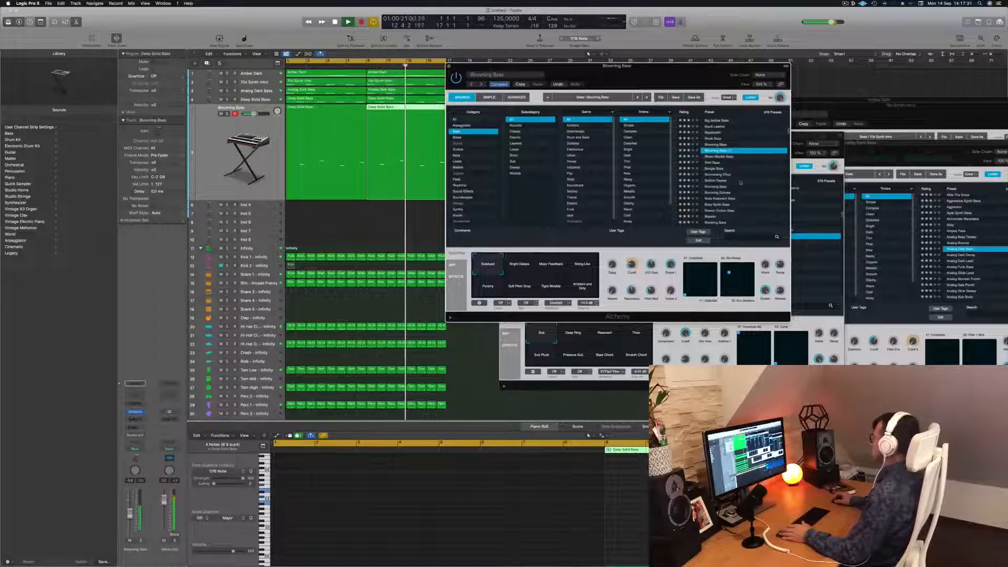
click(722, 181)
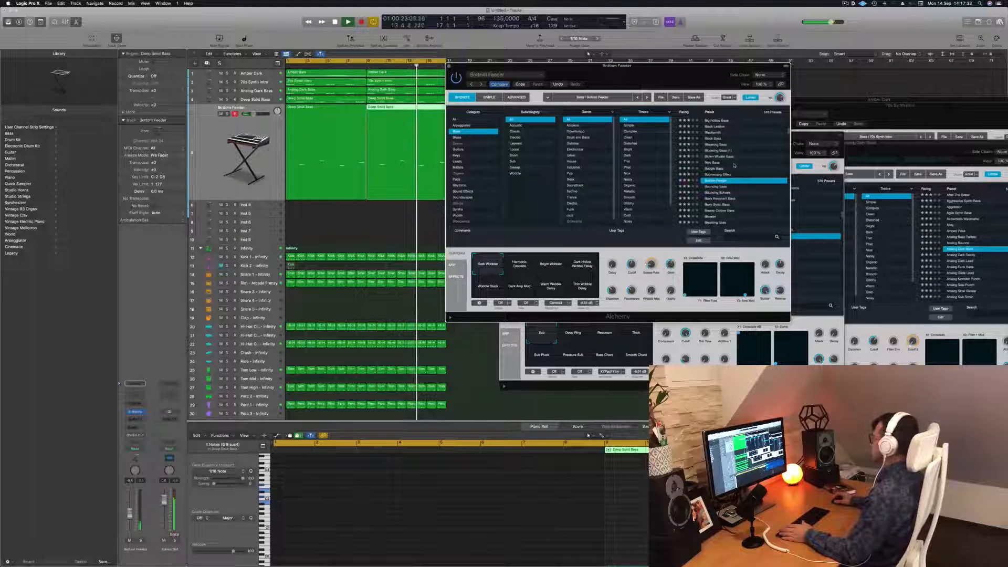
Audition the Bouncing Echoes, Boxy Resonant Bass and Brawler presets on the duplicated bass track.
scroll(741, 182, down, 2)
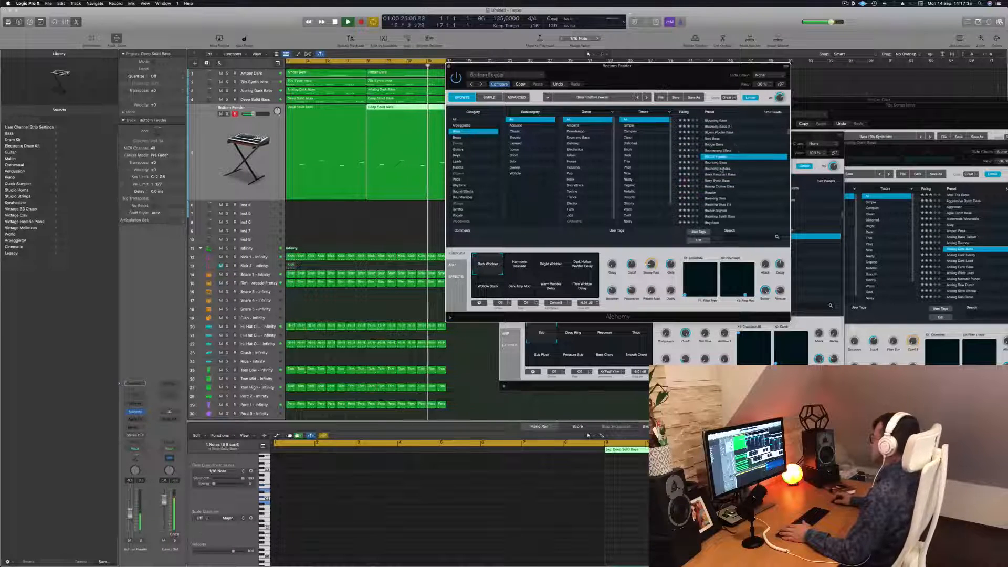
click(720, 169)
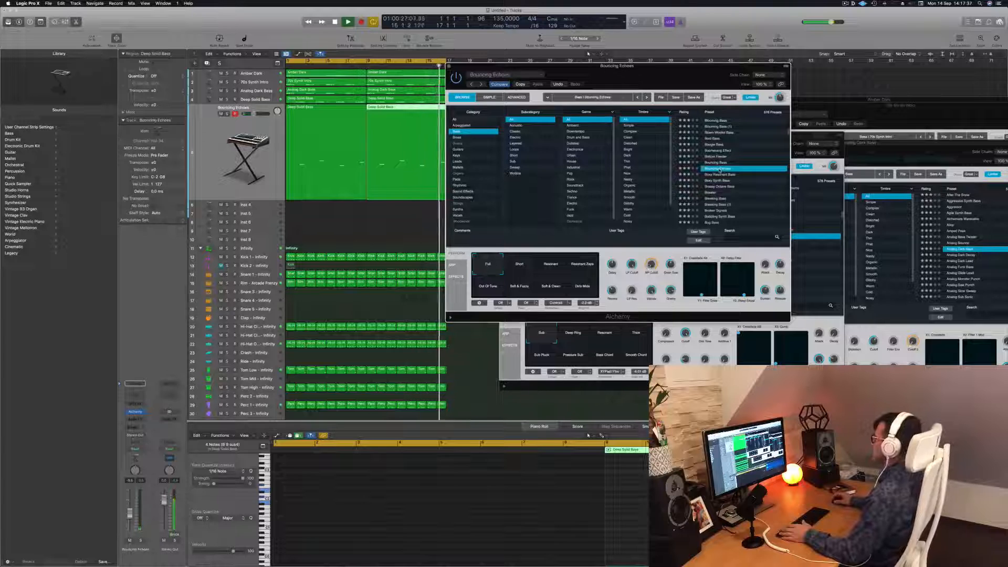
click(722, 175)
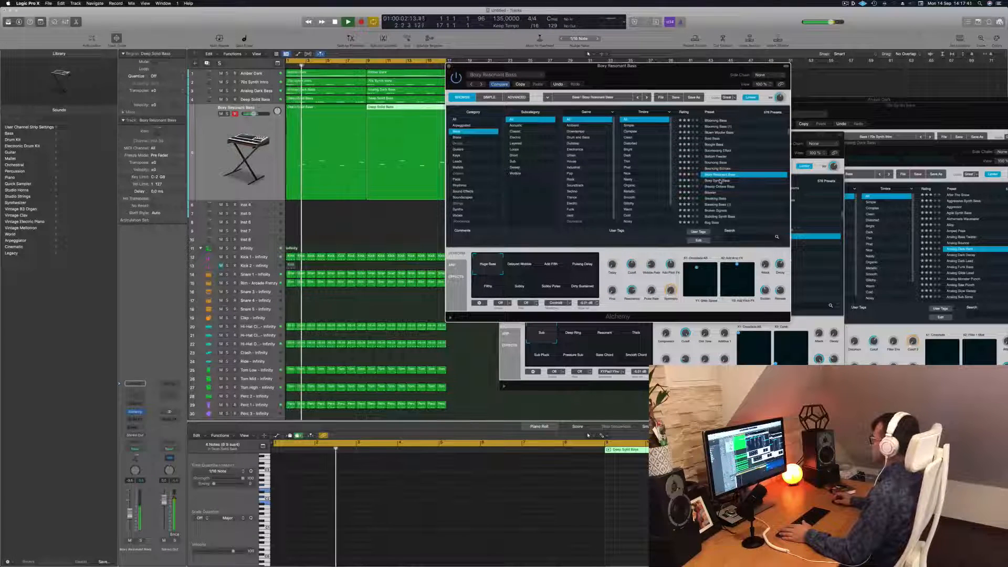
scroll(721, 180, down, 2)
click(712, 180)
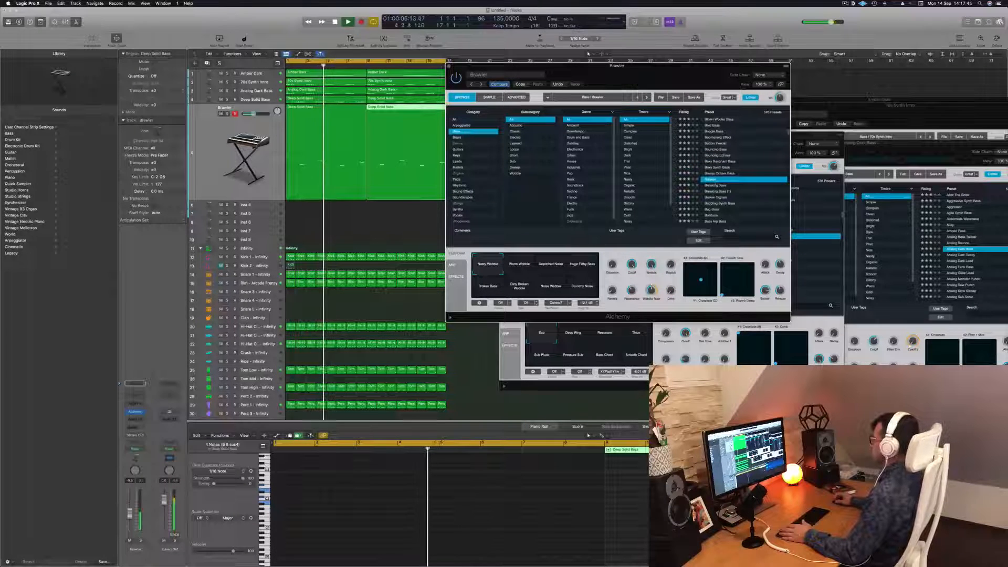
Audition the presets from Brawler down to Bubbling Synth Bass, plus Caterpillar and Chaos Glide Bass.
key(Down)
key(Down)
key(Down)
key(Down)
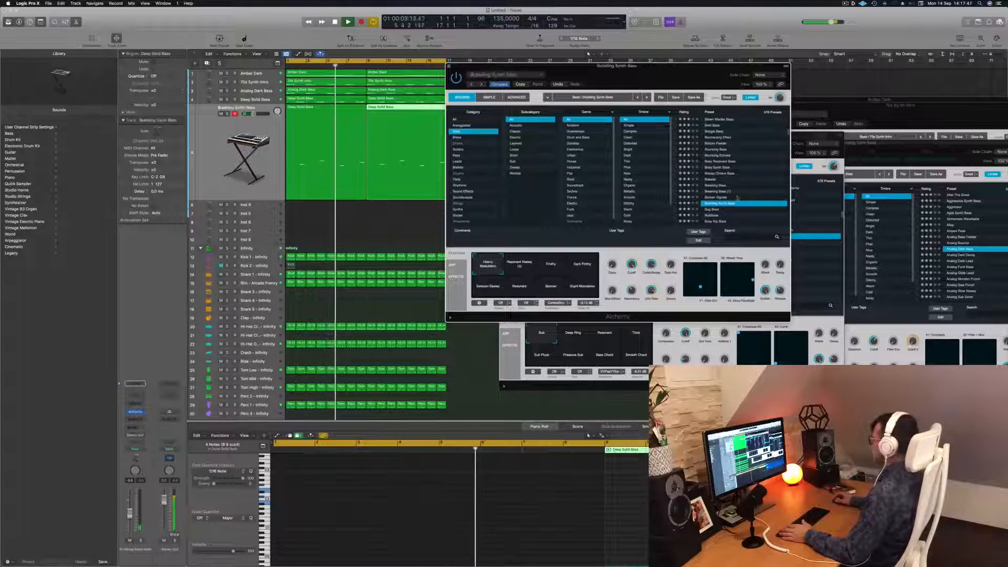
scroll(742, 191, down, 3)
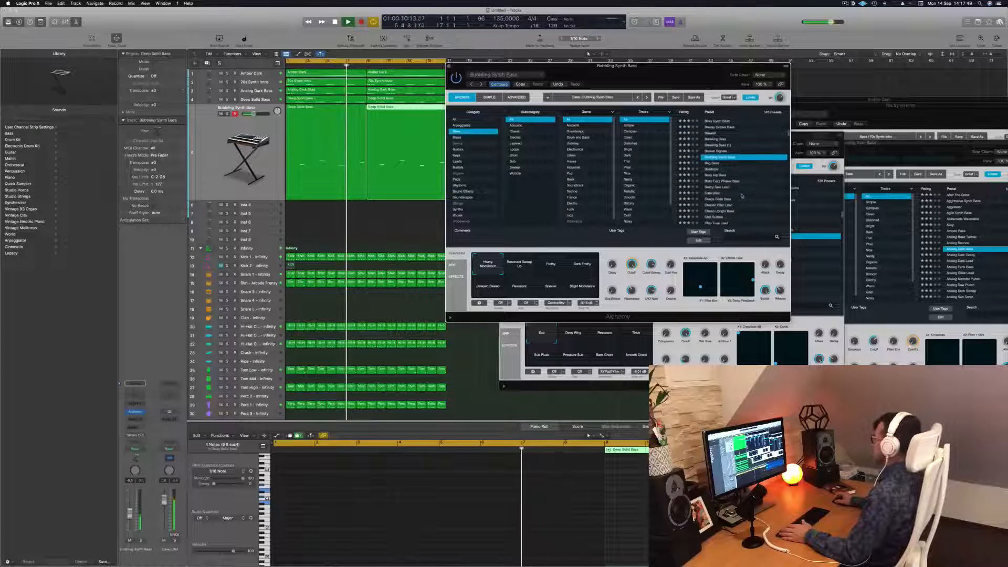
click(713, 193)
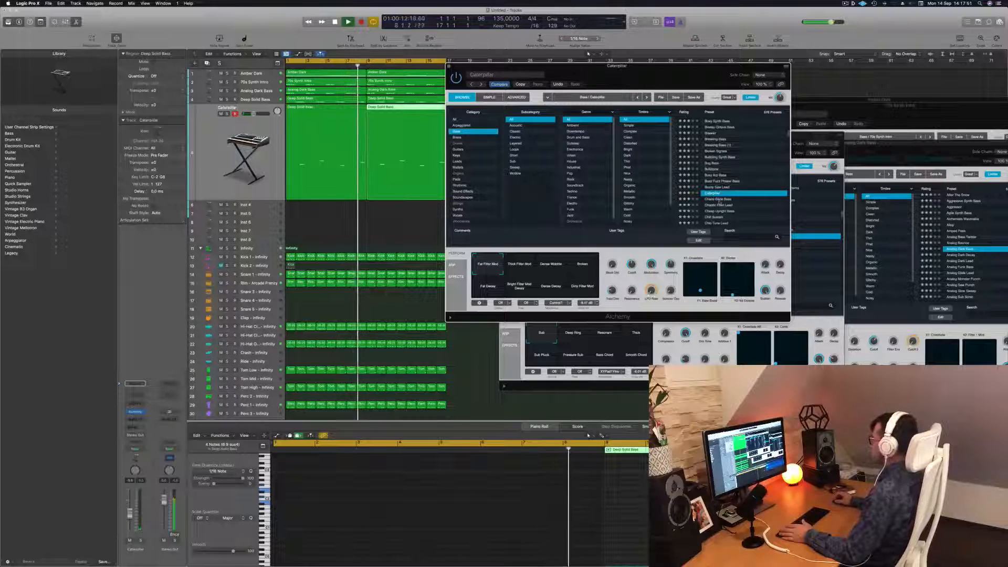
key(Down)
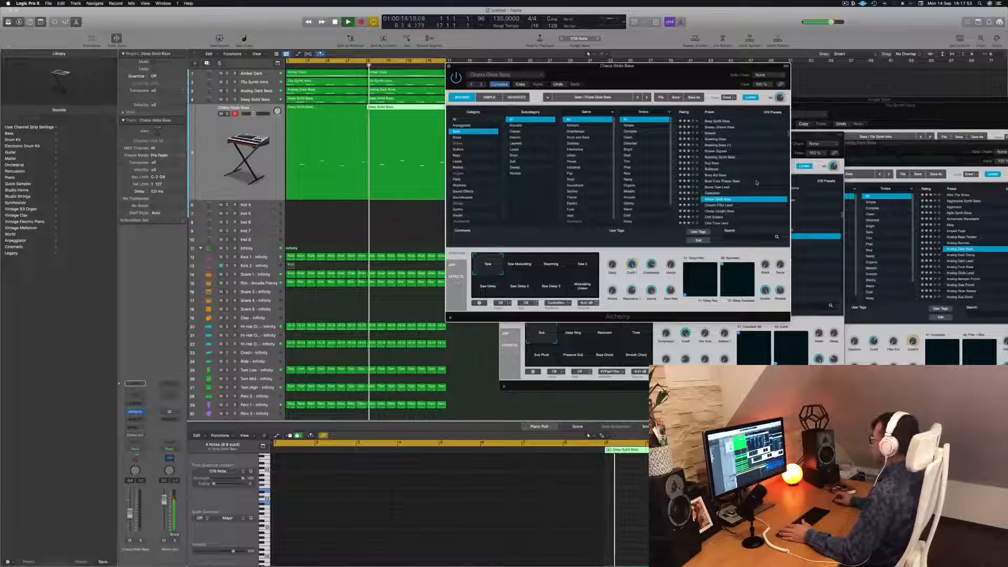
scroll(754, 176, down, 1)
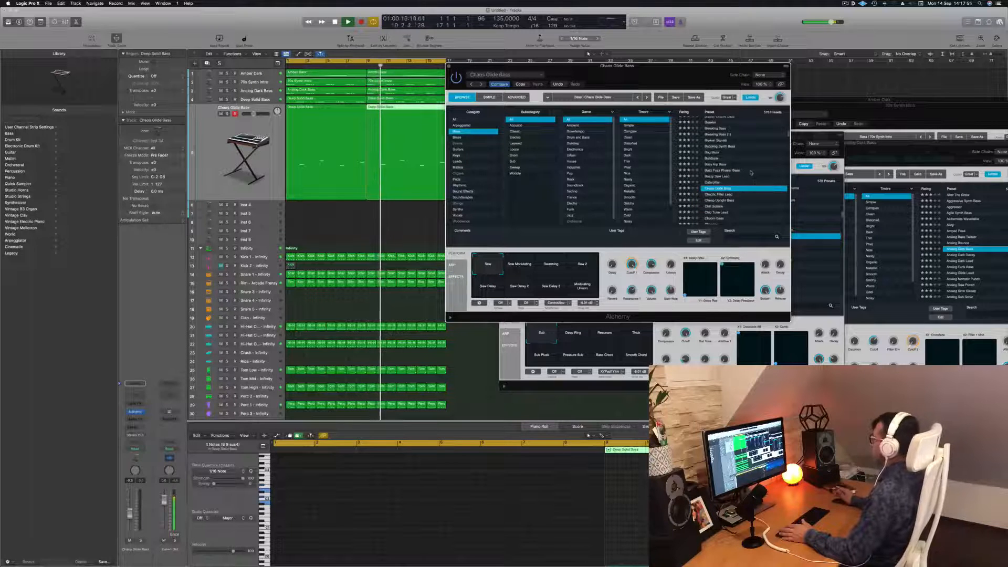
Lower the bass track's volume slightly while auditioning Chill Sustain, and load the Chip Tune Lead preset.
click(718, 206)
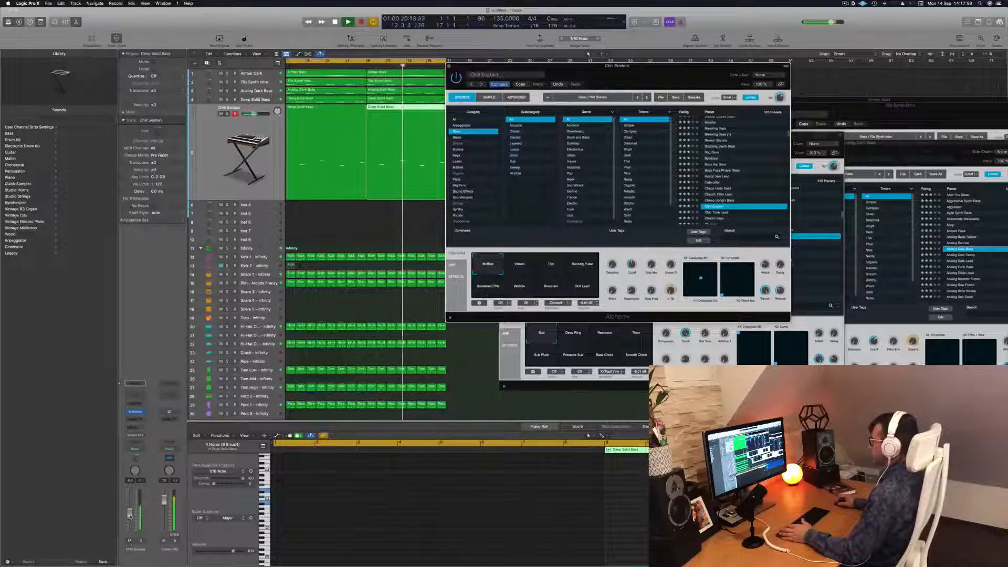
drag(130, 516, 131, 519)
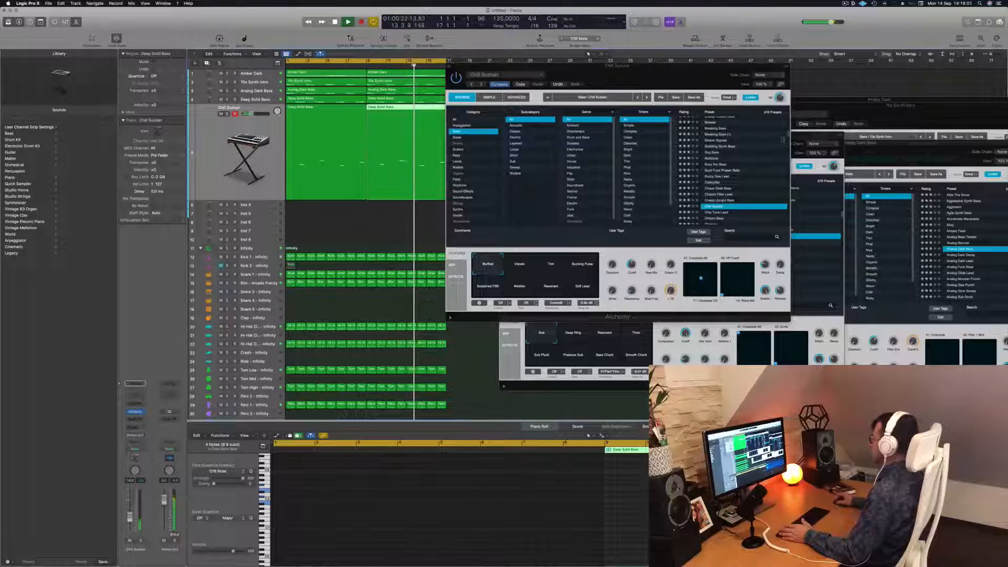
key(Down)
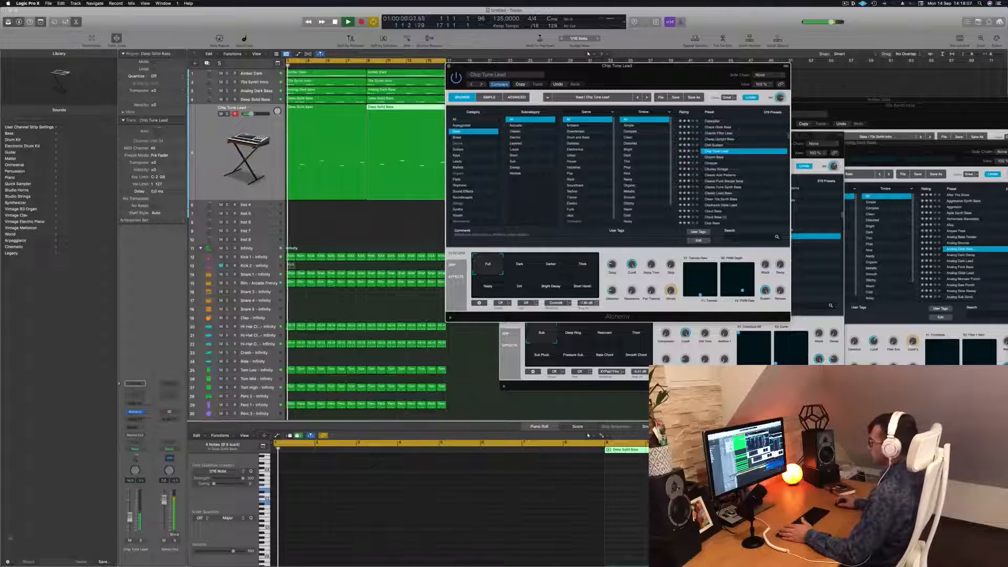
Audition the Dark, Darker and Bright Decay variations of Chip Tune Lead, return to Full, and close its plug-in window.
click(572, 340)
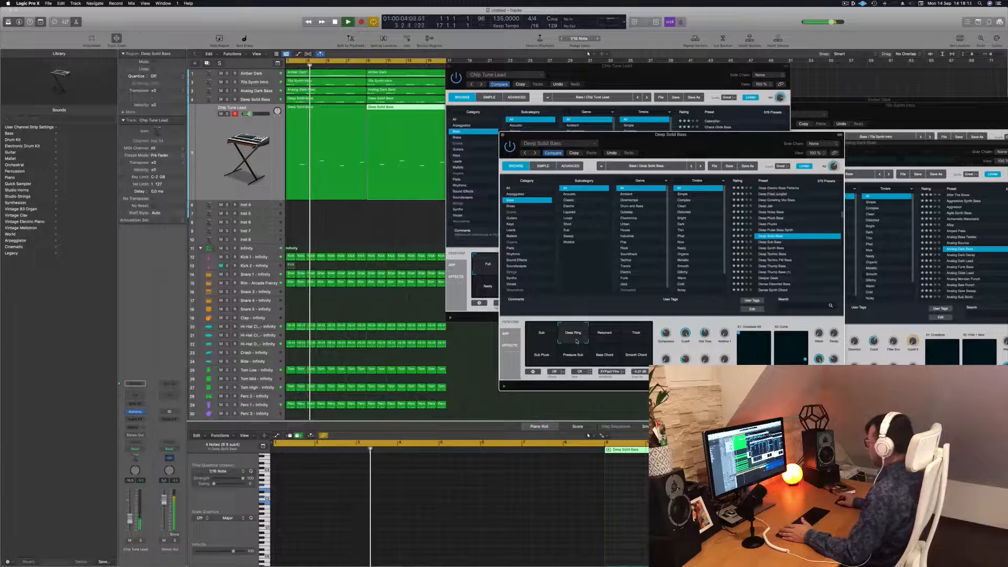
drag(673, 148, 909, 146)
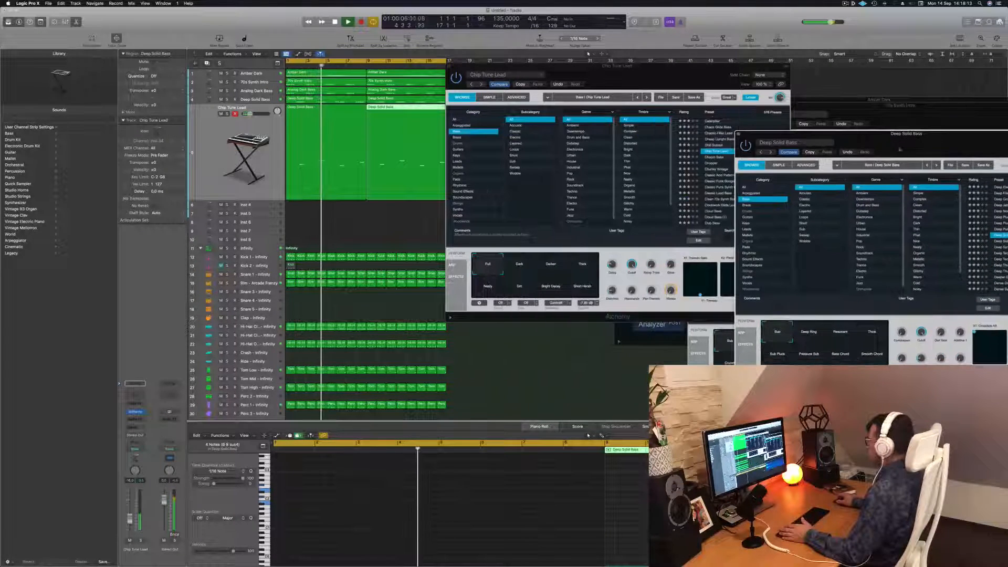
click(513, 268)
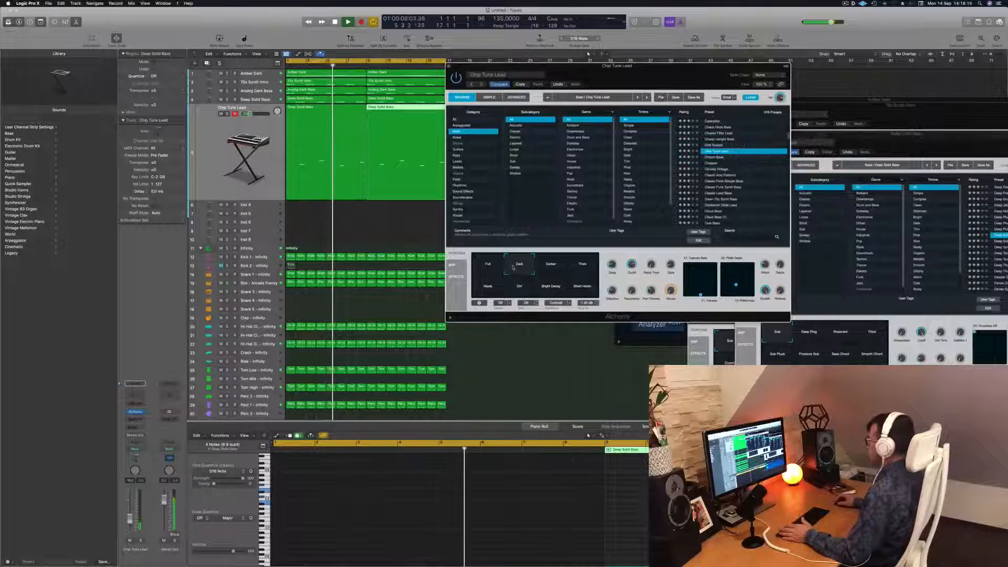
click(561, 268)
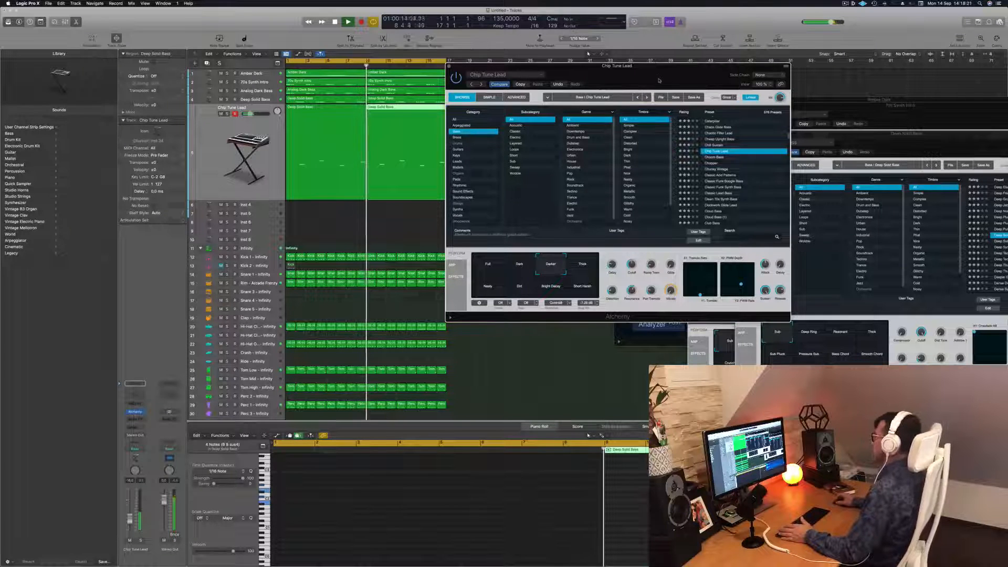
drag(655, 78, 554, 75)
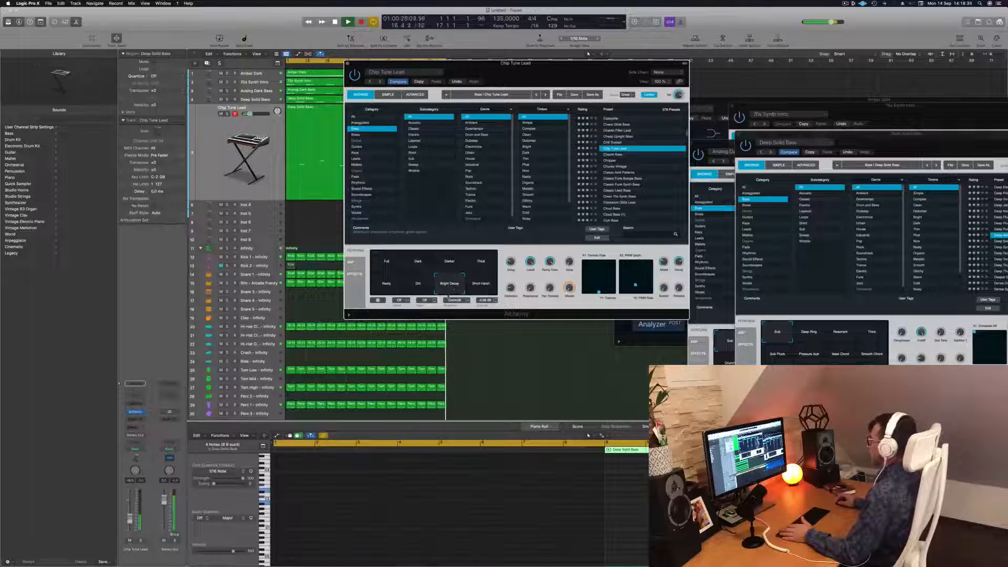
click(387, 263)
drag(542, 63, 556, 65)
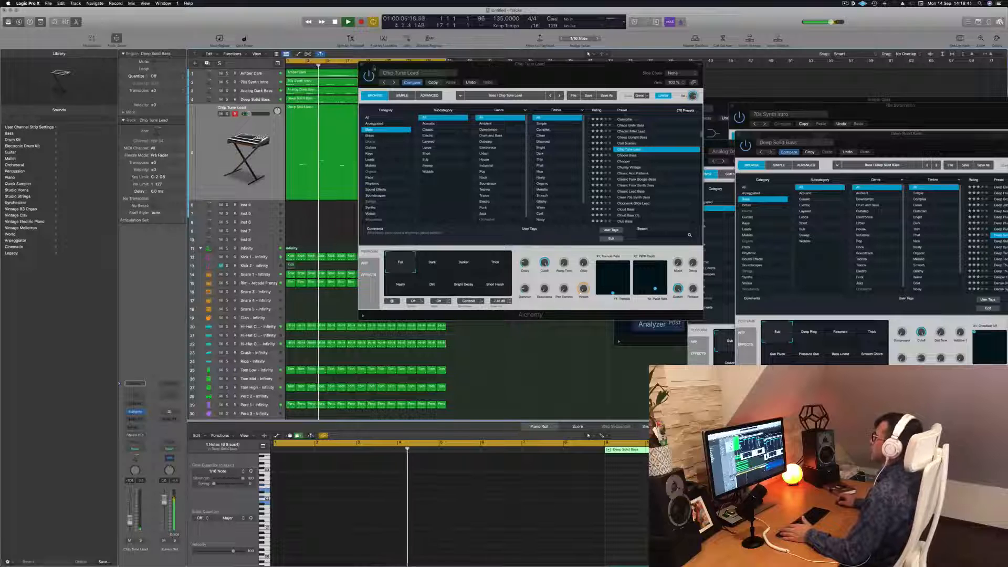
click(362, 64)
Insert a Channel EQ on the Chip Tune Lead track, adjust its high-cut band, and replay the arrangement.
shift+click(362, 162)
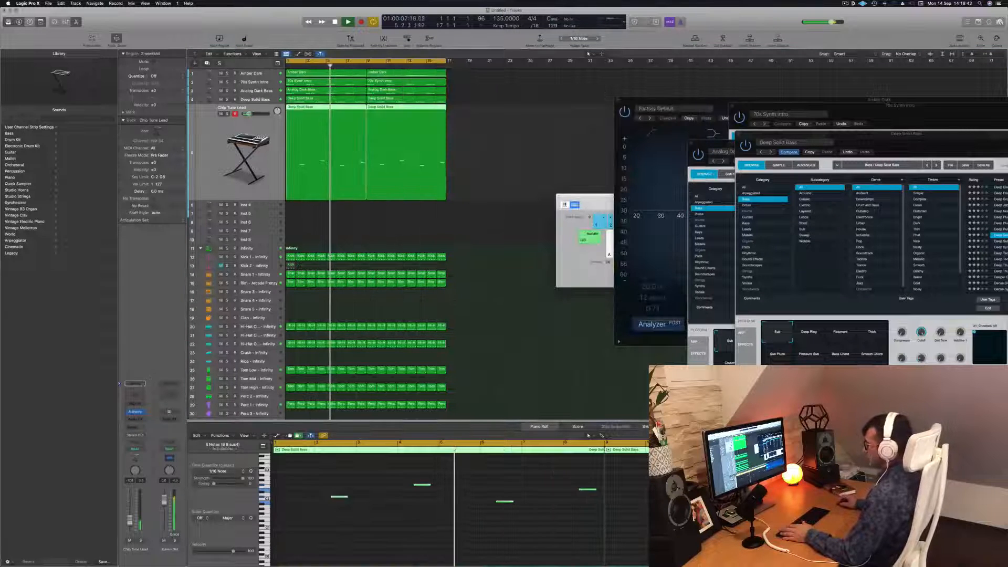
click(136, 394)
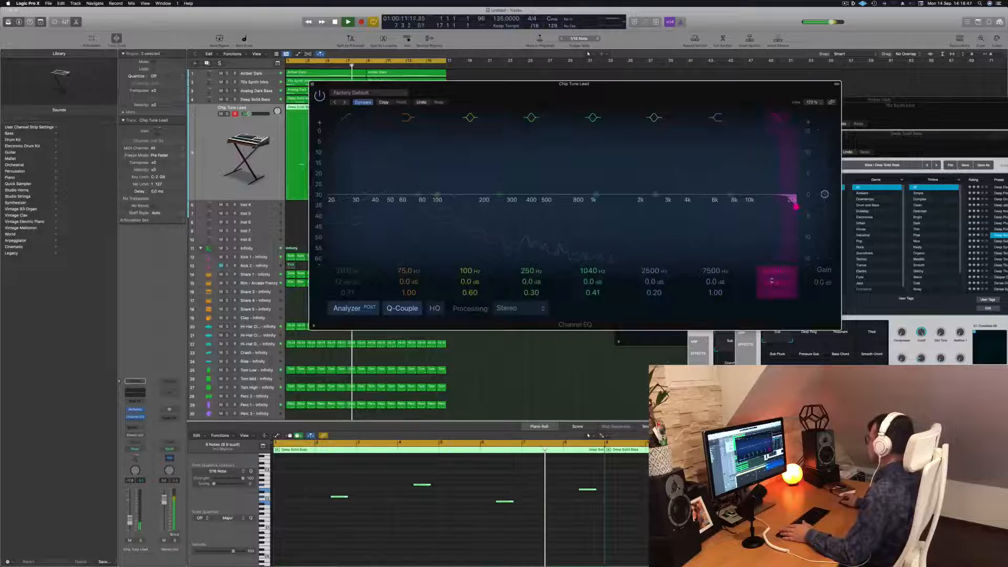
drag(772, 272, 577, 178)
click(312, 84)
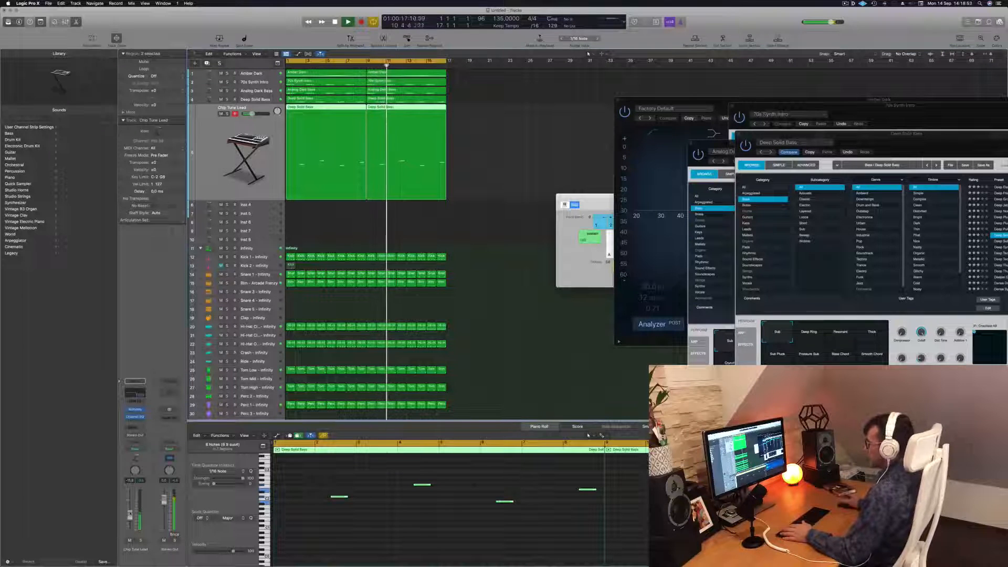
click(489, 146)
key(space)
key(space)
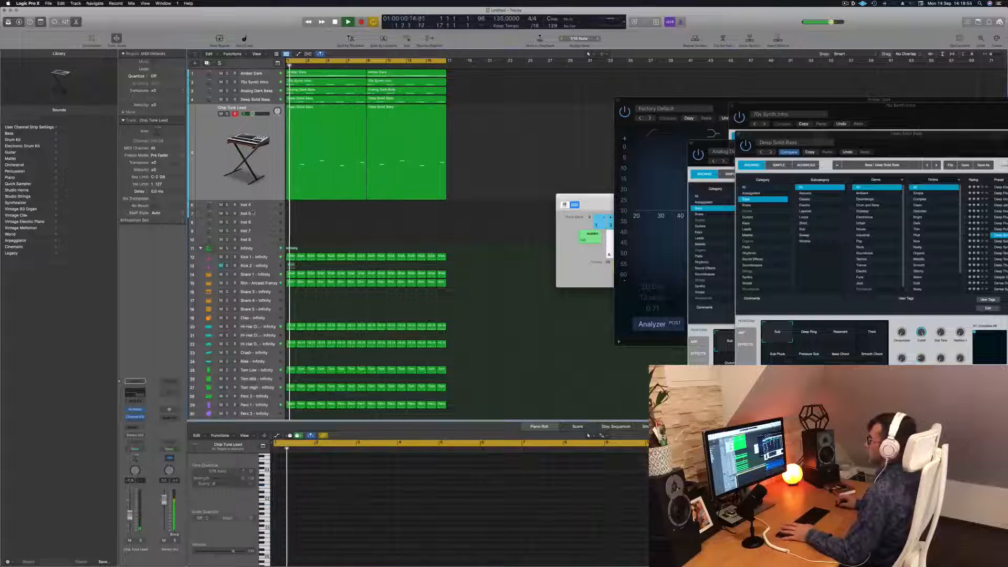
Copy the first Amber Dark region onto the Inst 4 track and duplicate it directly behind so it fills the whole loop.
click(259, 207)
drag(324, 72, 320, 169)
drag(330, 117, 409, 123)
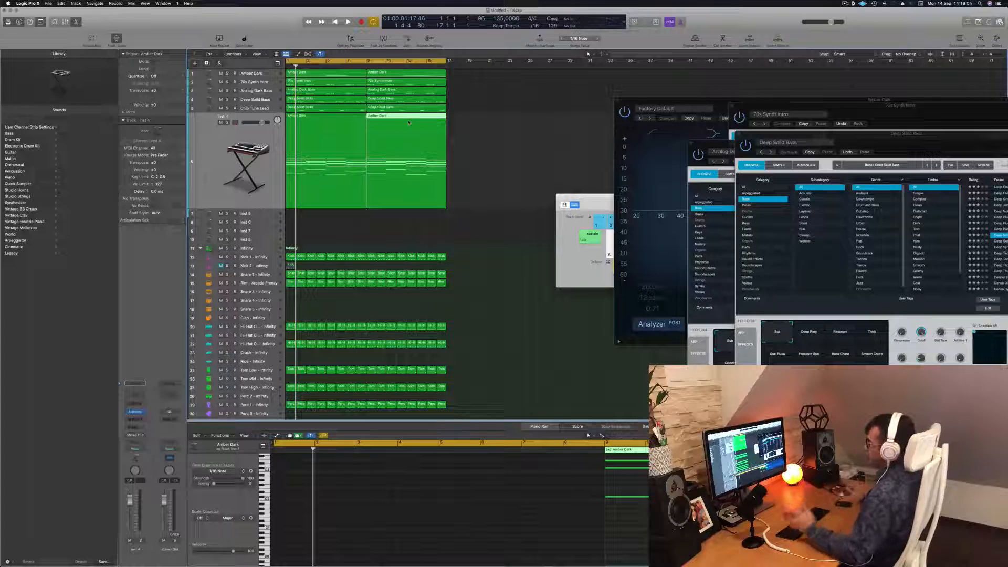
shift+click(329, 131)
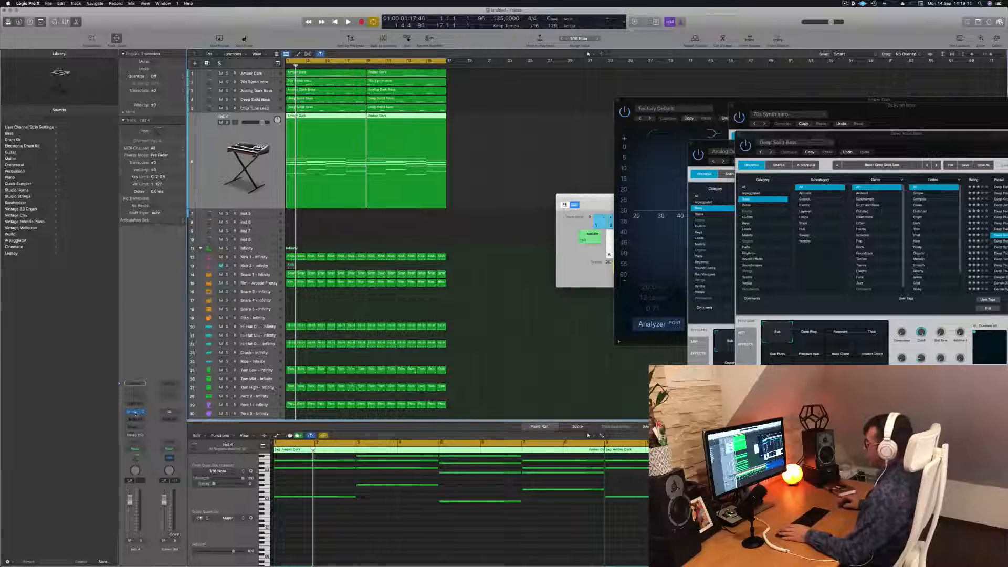
Load the Alchemy arpeggiated preset 1970s Analog Arp on the Inst 4 track and play the arrangement.
drag(561, 91, 623, 97)
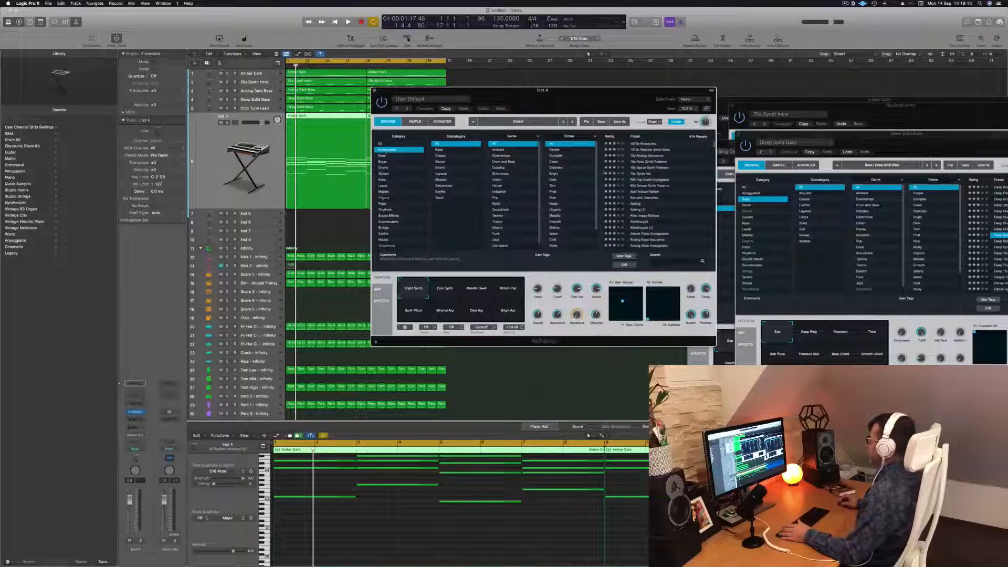
drag(631, 98, 787, 85)
click(133, 418)
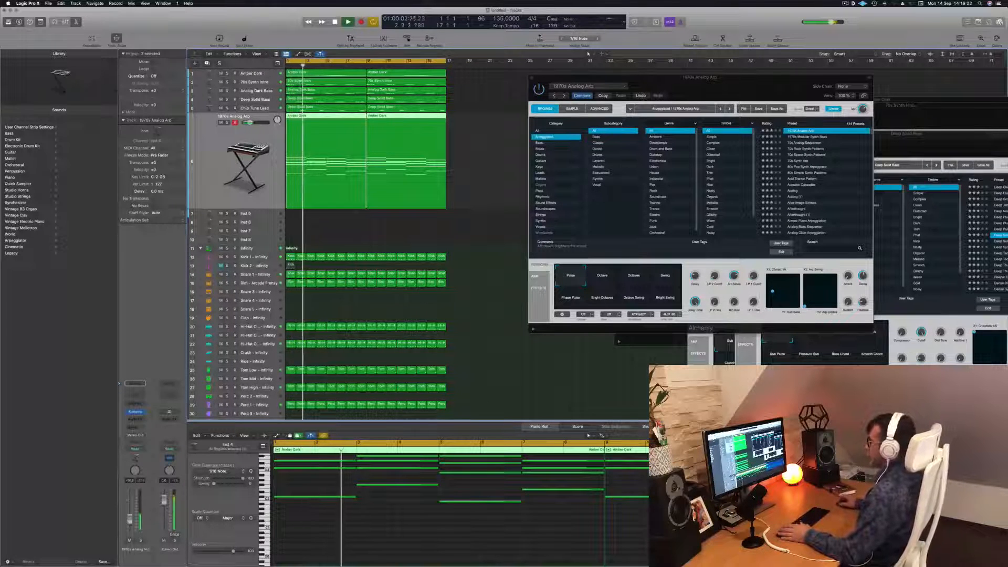
Transpose all notes of the copied Amber Dark regions down one octave and replay from the beginning.
drag(478, 138, 343, 162)
key(space)
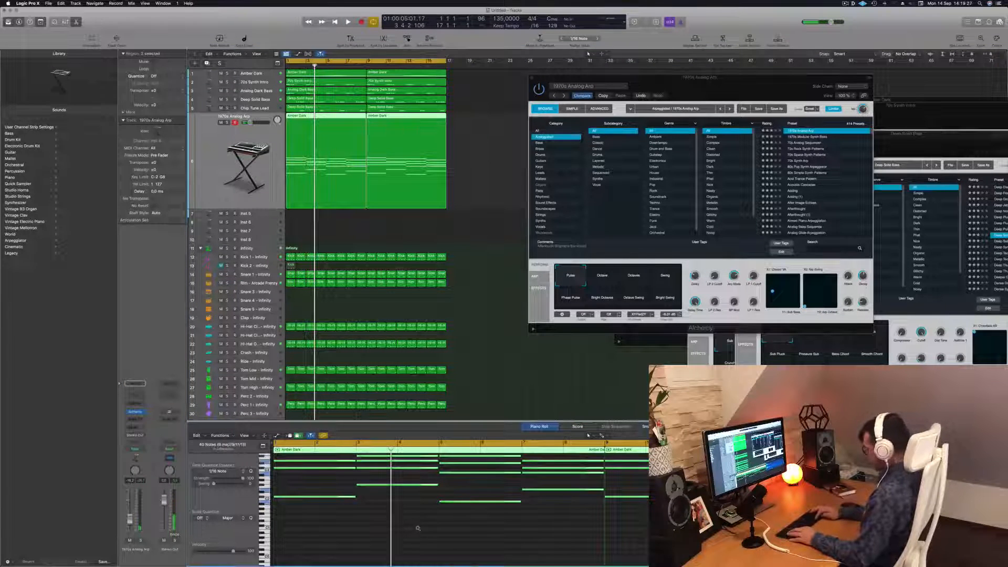
key(alt+shift+Down)
key(Return)
key(space)
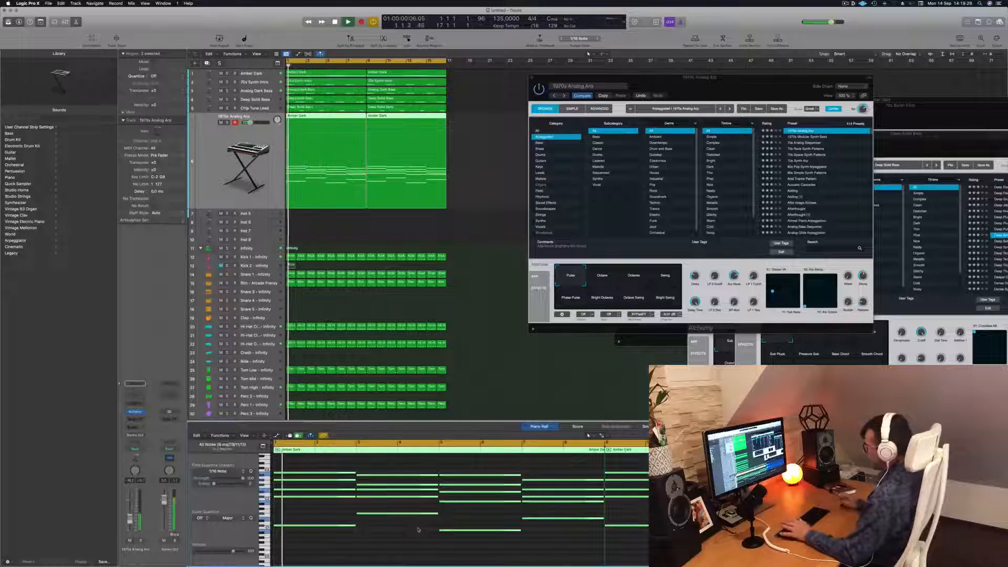
Audition the 1970s Modular Synth Bass preset and load 70s Analog Sequencer on the arpeggio track.
drag(757, 90, 719, 79)
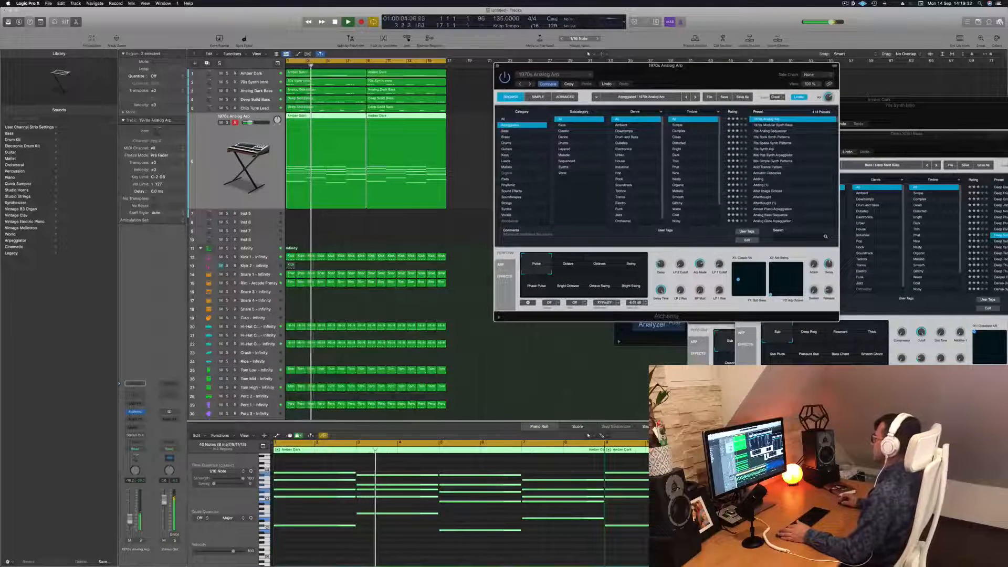
click(776, 126)
key(Return)
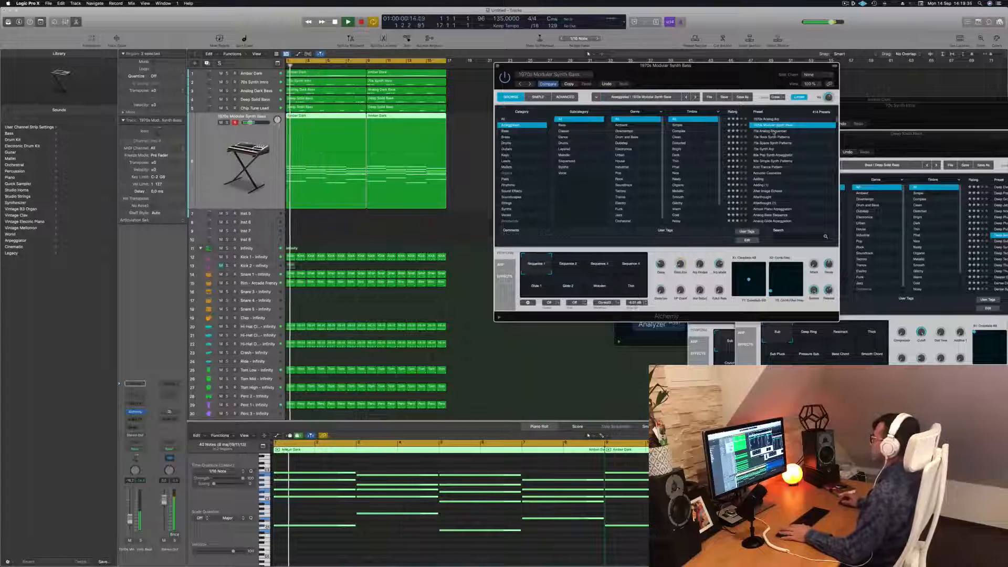
click(774, 131)
key(Return)
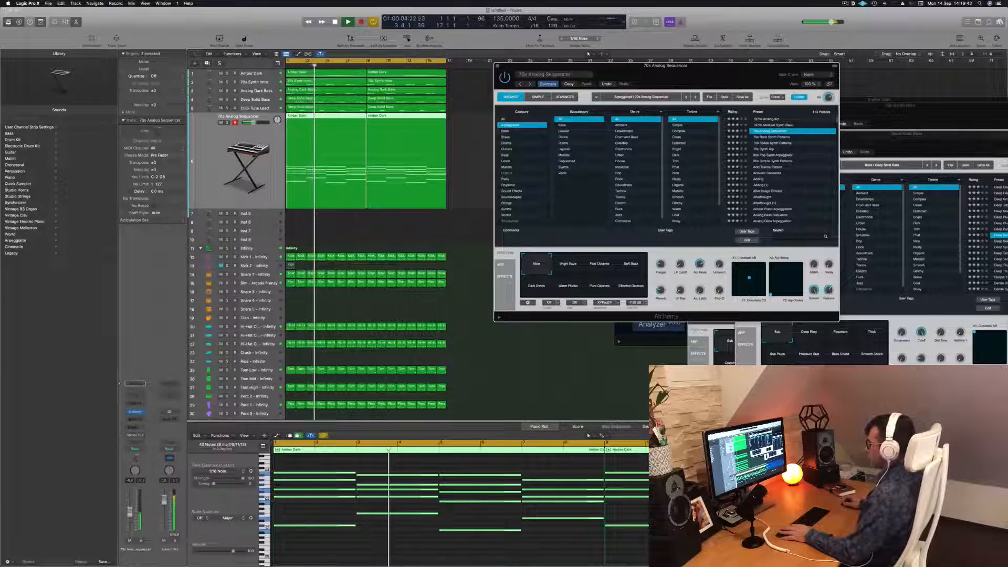
Fine-tune the arpeggio track's volume while auditioning the Bright Buzz variation of 70s Analog Sequencer from the beginning.
drag(130, 513, 130, 512)
click(592, 266)
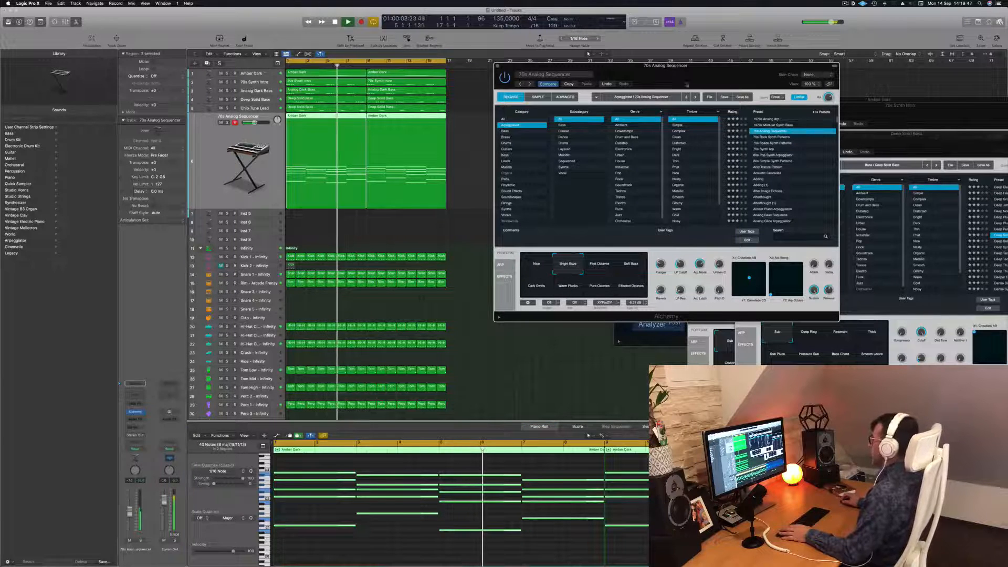
drag(680, 317, 684, 324)
key(Return)
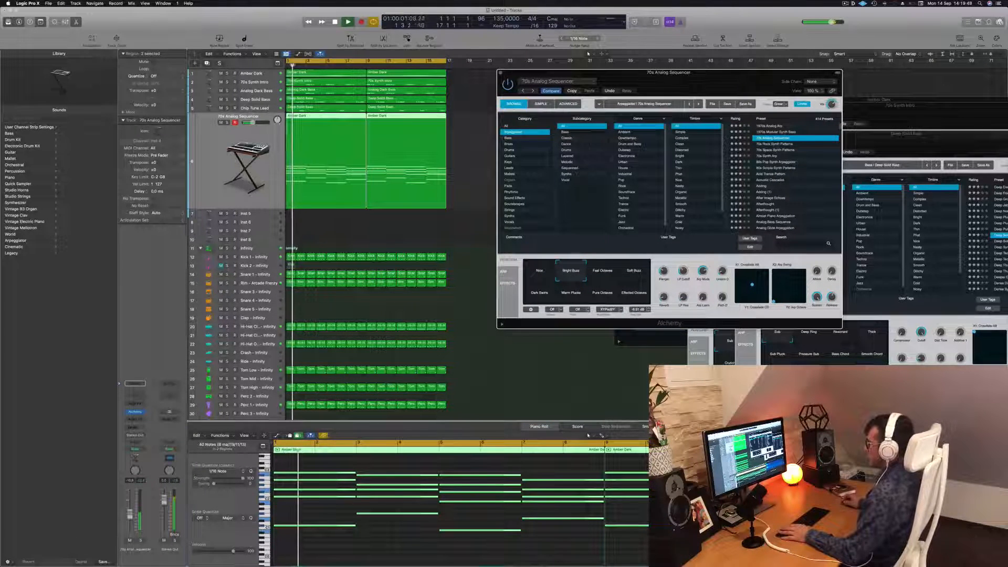
click(129, 514)
Audition the remaining variations of 70s Analog Sequencer from Fast Octaves to Effected Octaves and return to Warm Plucks.
click(606, 274)
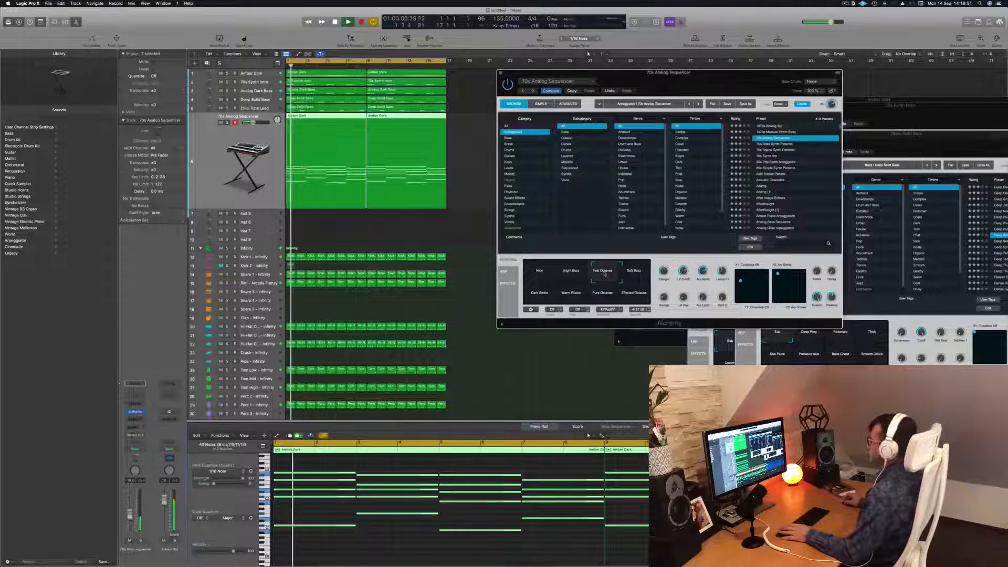
click(645, 266)
click(541, 293)
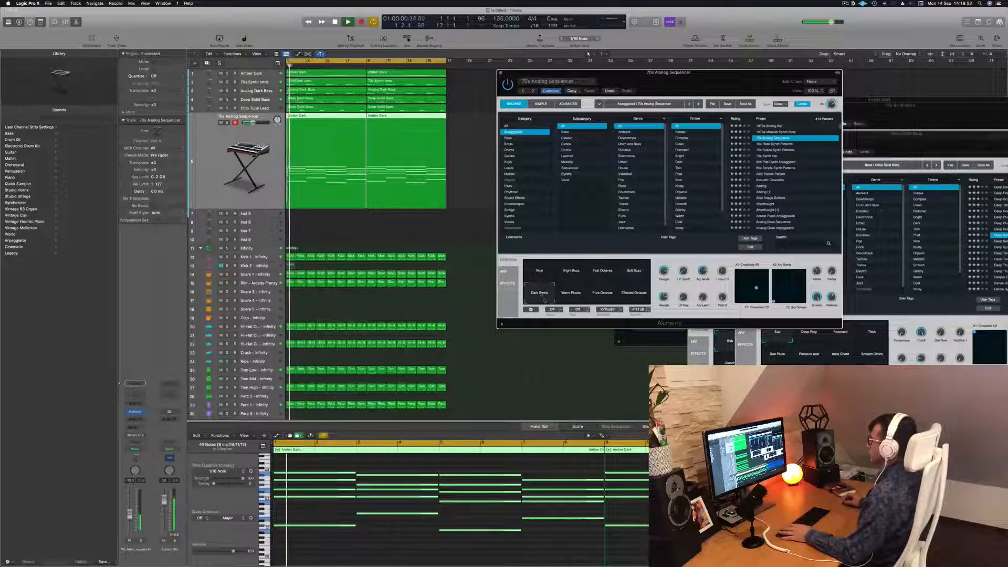
click(571, 297)
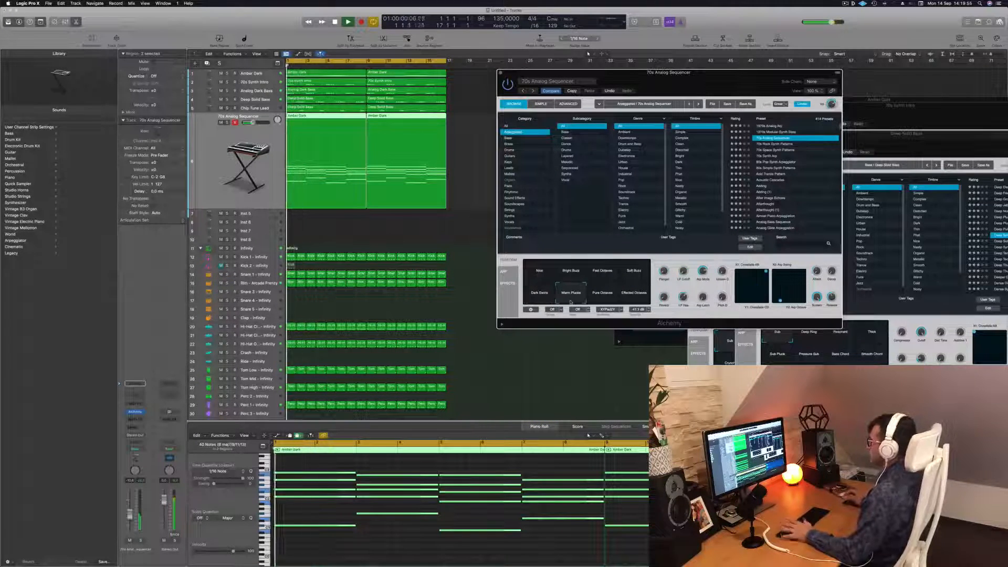
click(603, 293)
click(636, 293)
click(566, 293)
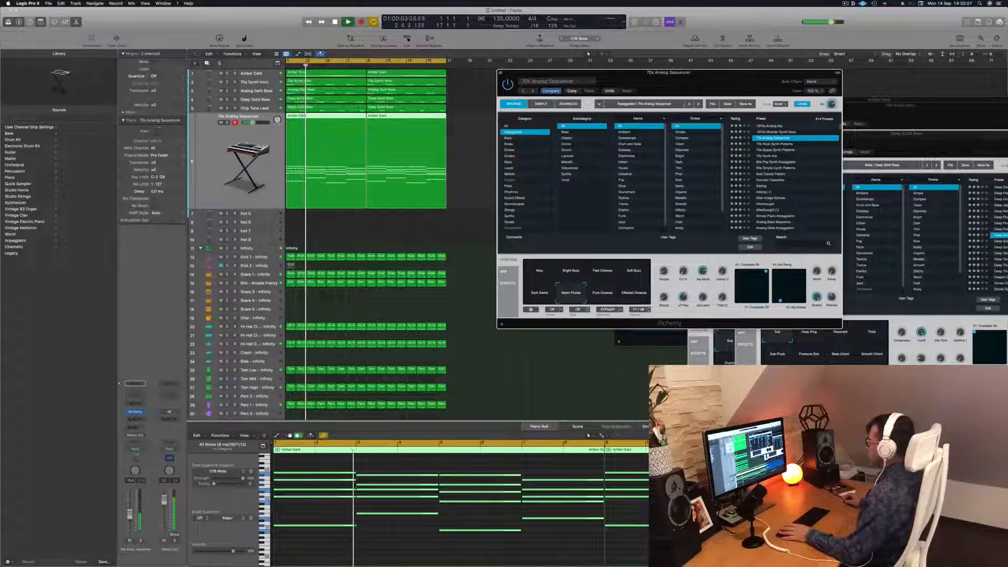
Replay the arrangement from the beginning with Warm Plucks and raise the arpeggio track's volume slightly.
key(space)
key(space)
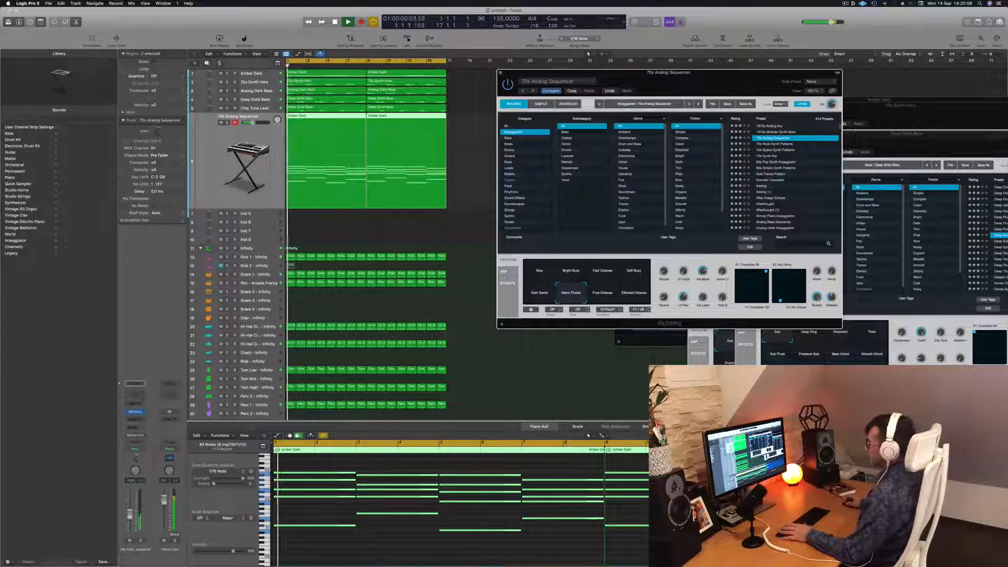
click(131, 513)
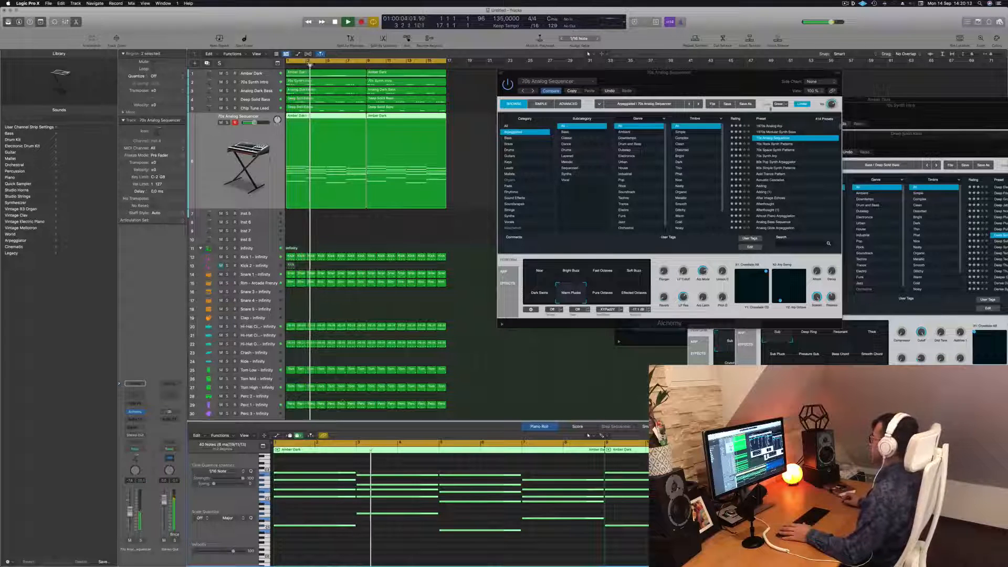
Audition the 70s Rock Synth Patterns and 70s Space Synth Patterns presets on the arpeggio track, replaying from the beginning.
click(775, 144)
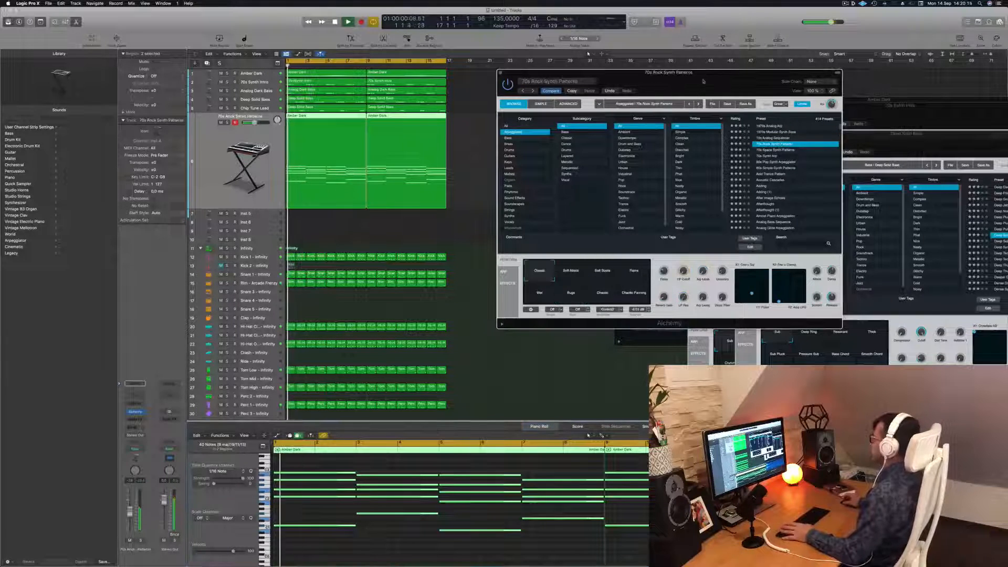
drag(715, 78, 737, 67)
click(589, 53)
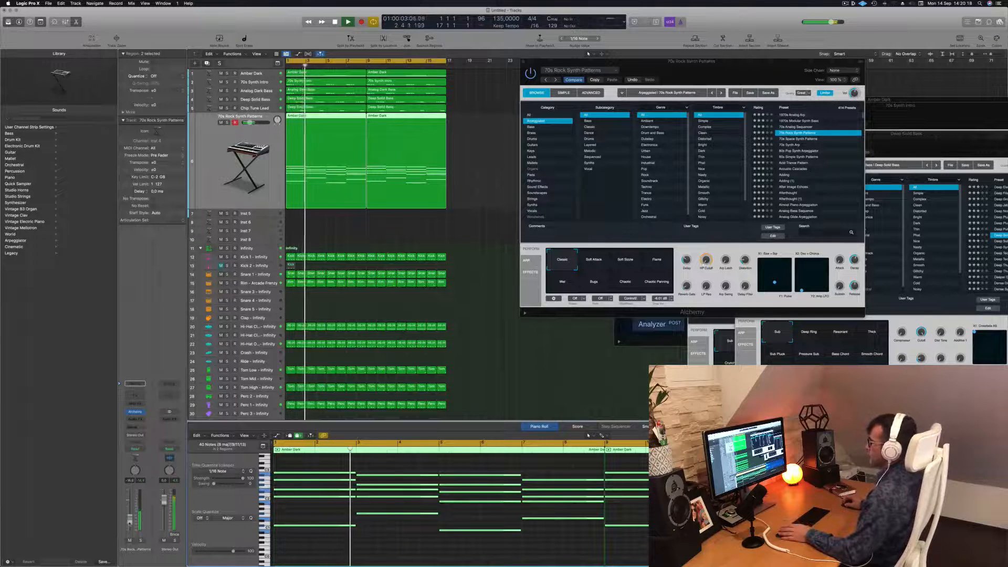
click(806, 140)
key(space)
key(space)
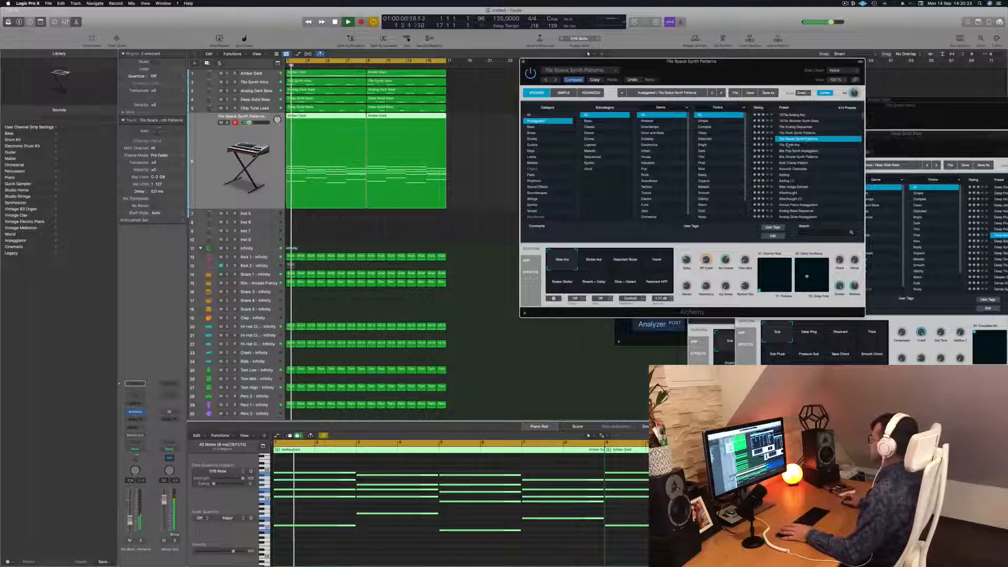
Audition the 70s Synth Arp preset and two of its other variations while replaying the arrangement.
click(793, 145)
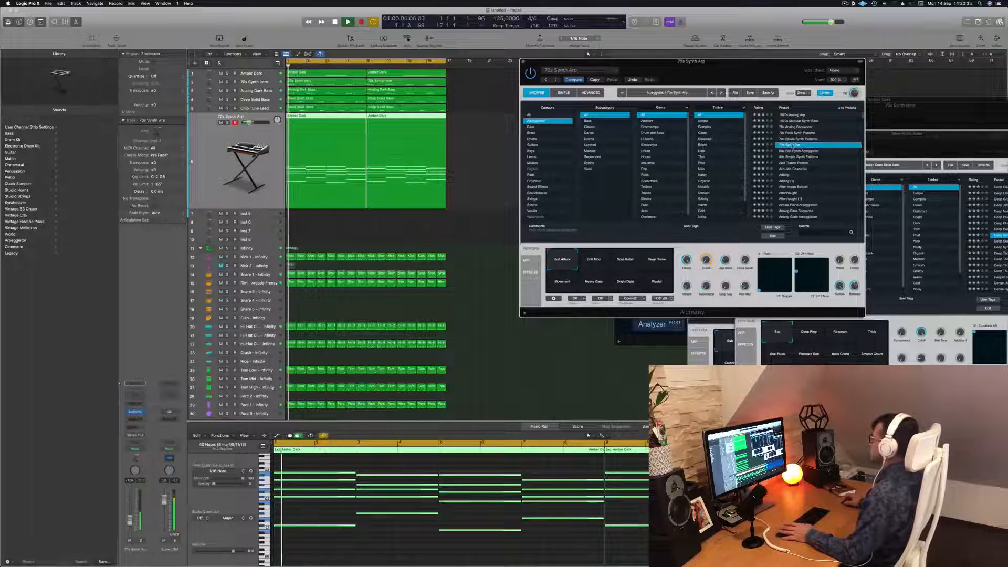
key(space)
click(602, 258)
key(space)
click(630, 264)
Audition the 80s Pop Synth Arpeggiator, 80s Simple Synth Patterns, Acid Trance Pattern and Acoustic Cascades presets on the arpeggio track.
click(798, 152)
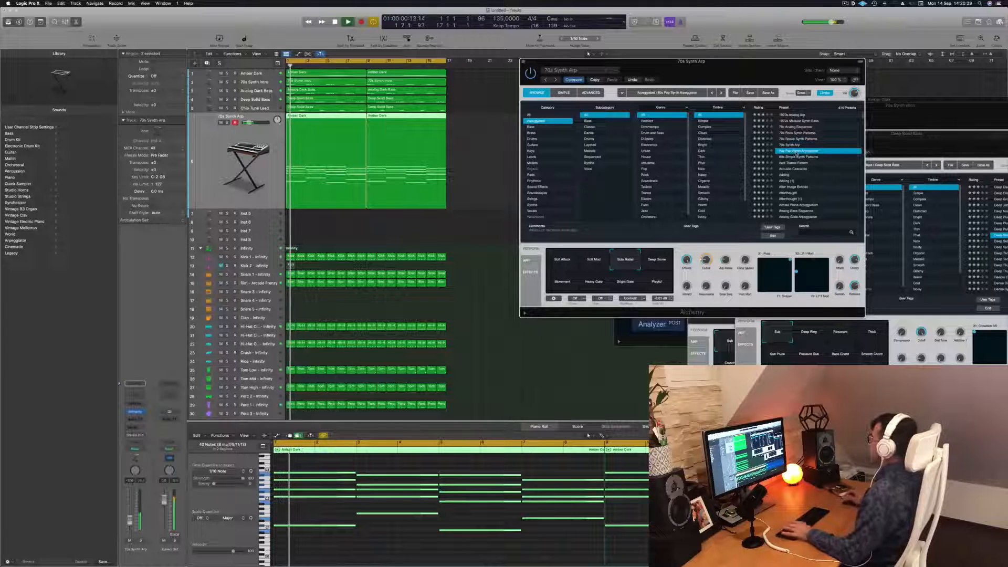
drag(706, 67, 731, 68)
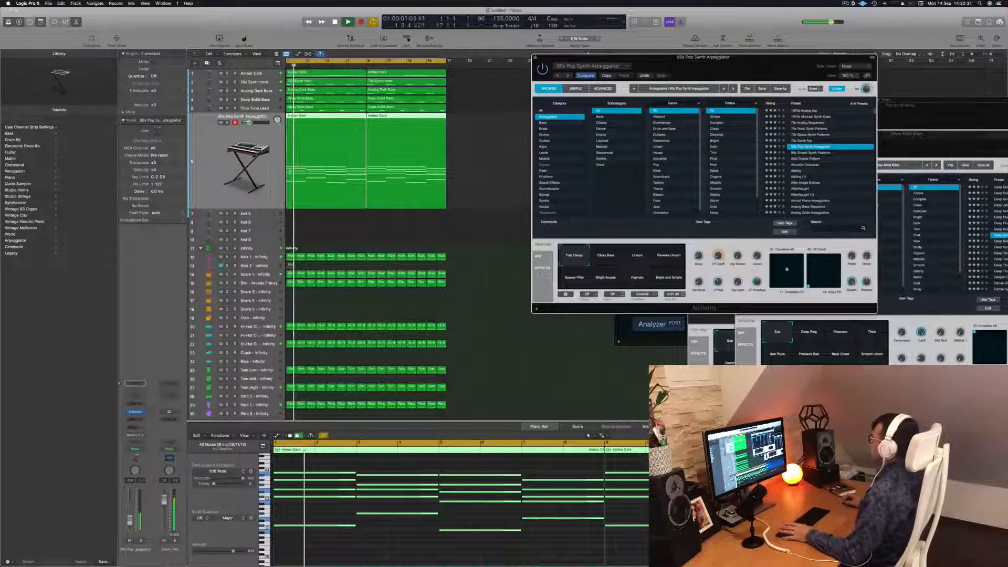
click(806, 153)
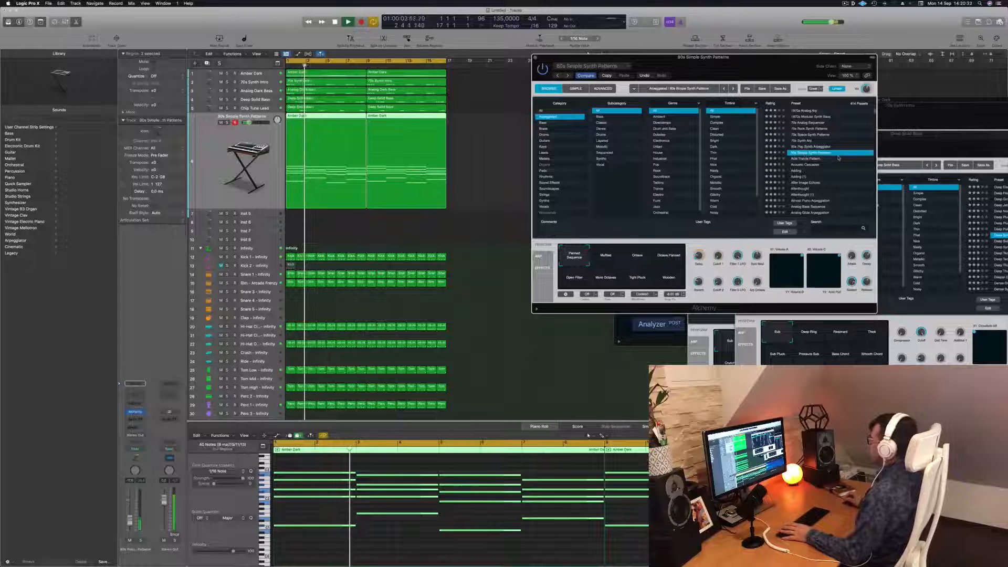
click(809, 159)
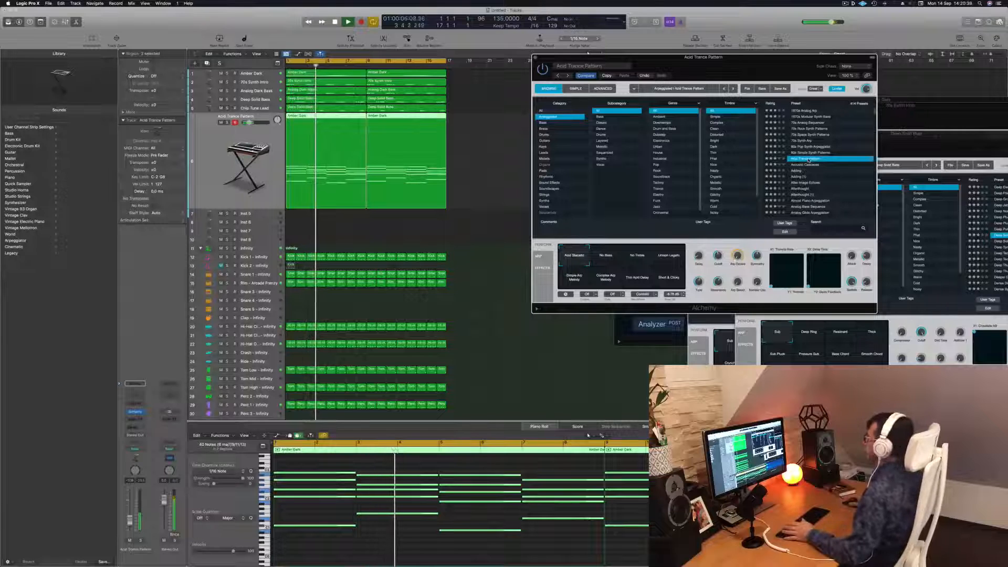
click(802, 165)
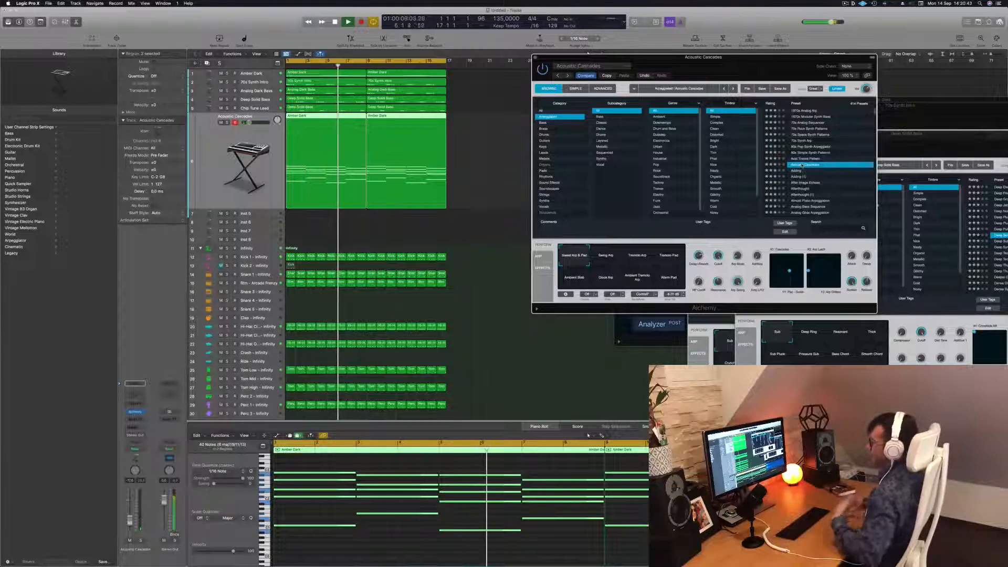
Audition the Adding, After Image Echoes, Afterthought and Almost Piano Arpeggiation presets, replaying from the beginning.
click(802, 171)
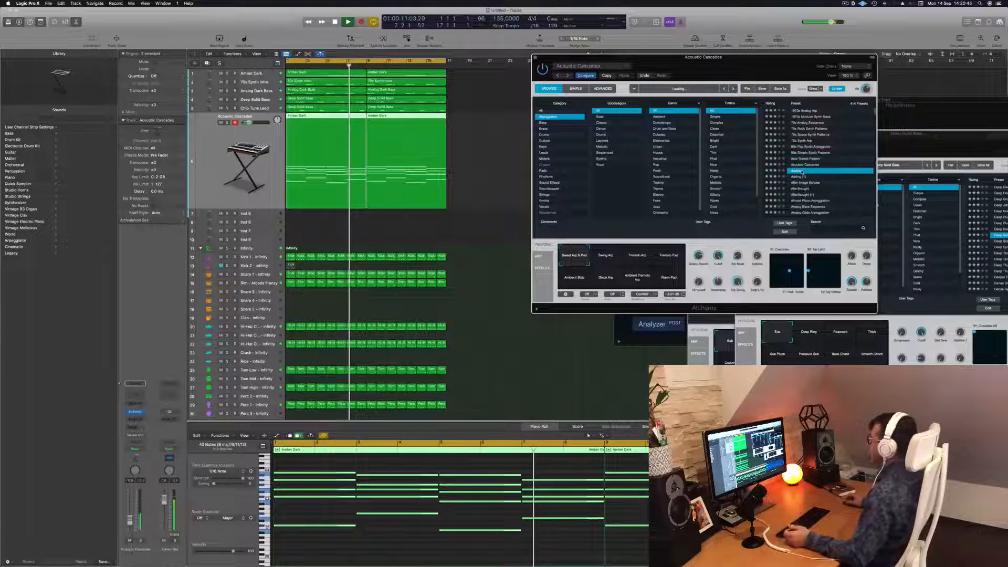
key(Return)
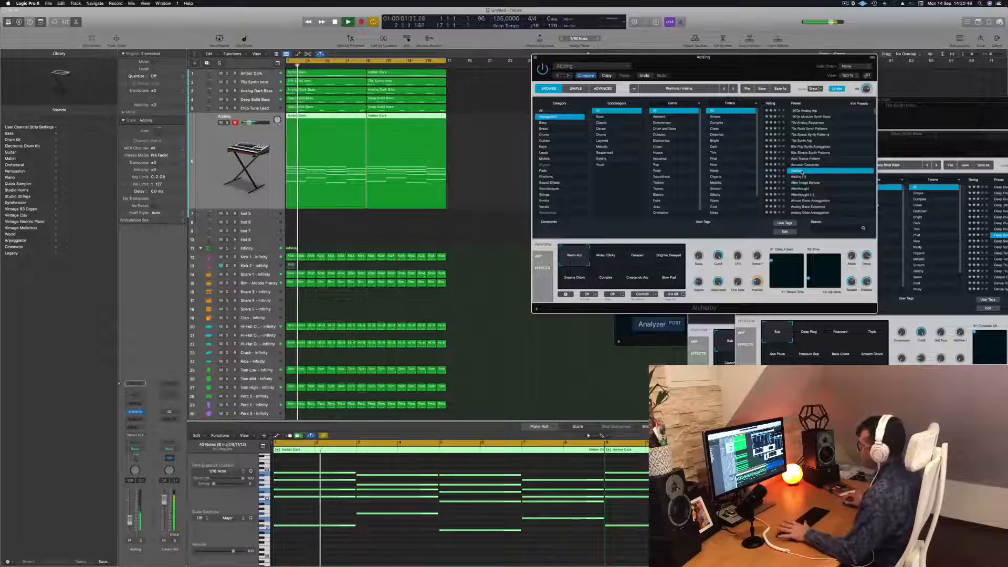
click(809, 183)
key(Return)
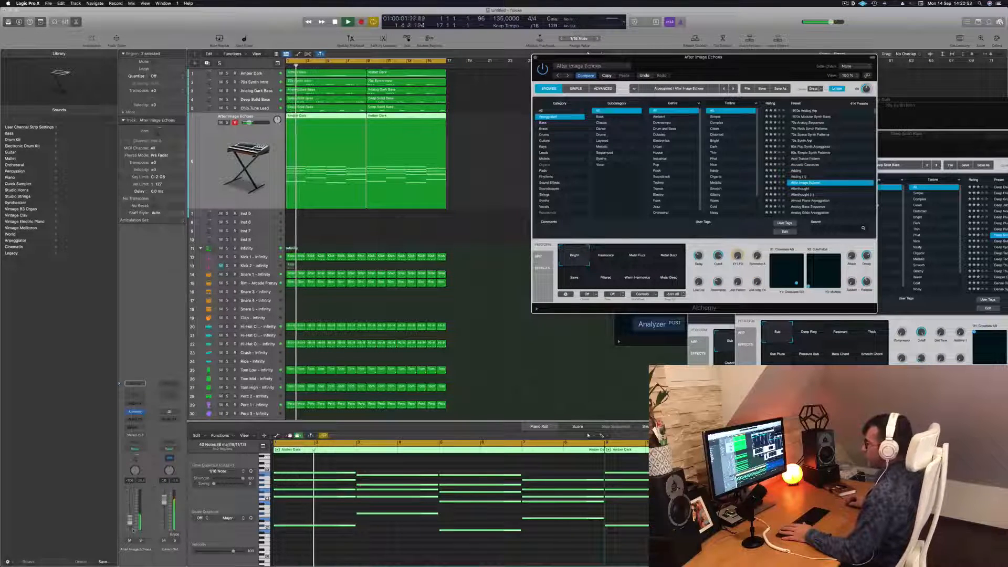
click(588, 435)
click(800, 189)
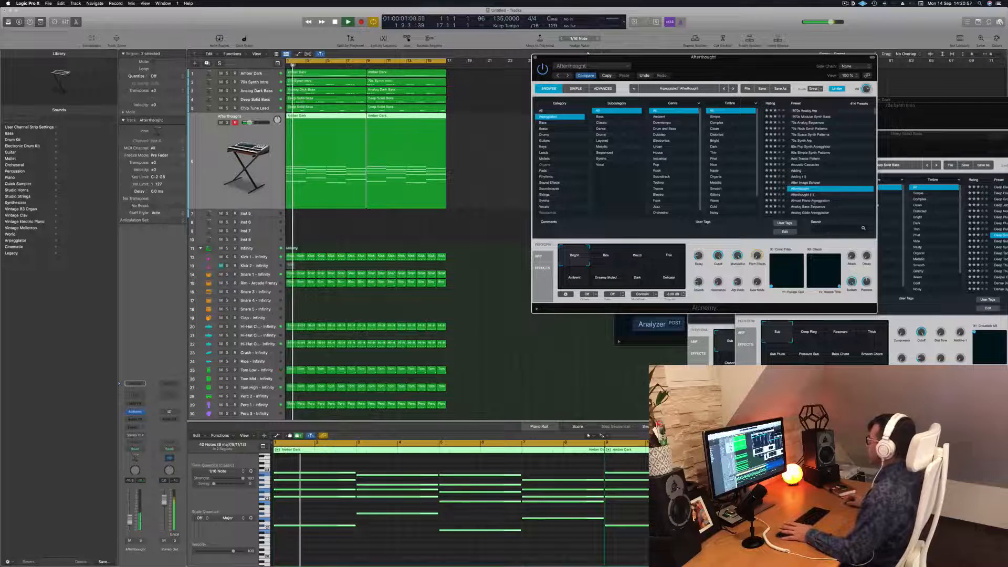
click(814, 200)
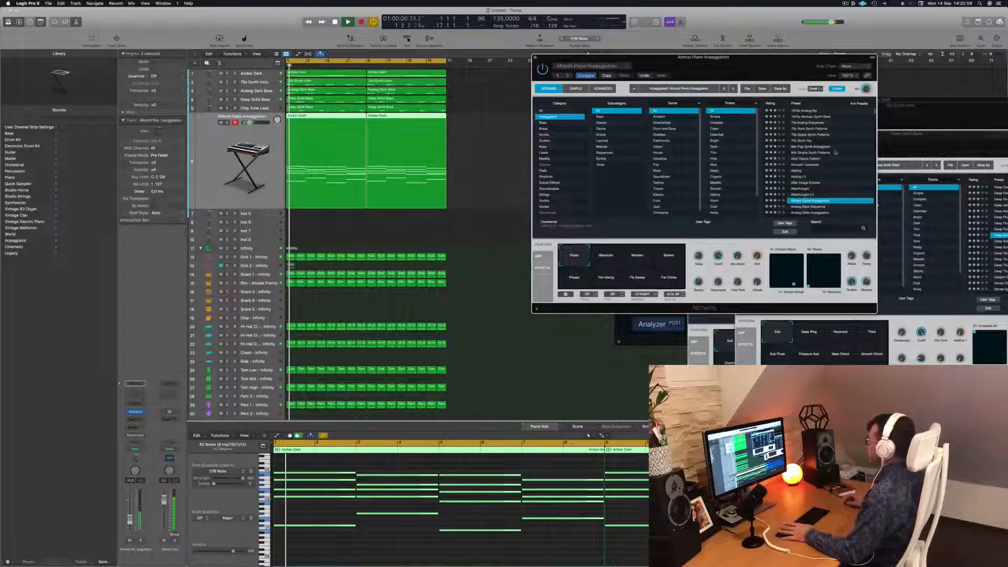
Audition Analog Bass Sequence and Analog Glide Arpeggiation, and load the Analog Head-Nod preset on the arpeggio track.
scroll(836, 153, down, 2)
click(807, 177)
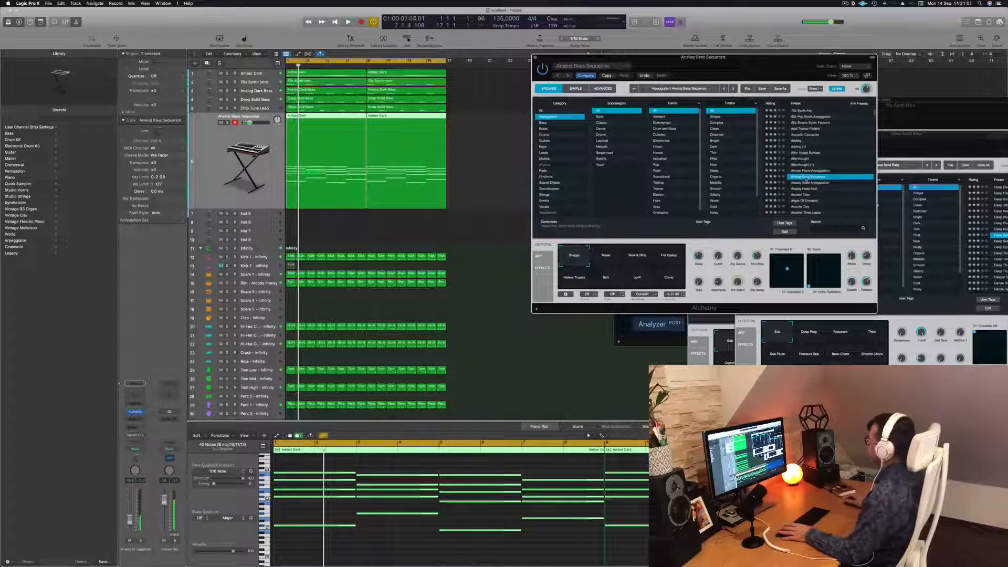
click(806, 183)
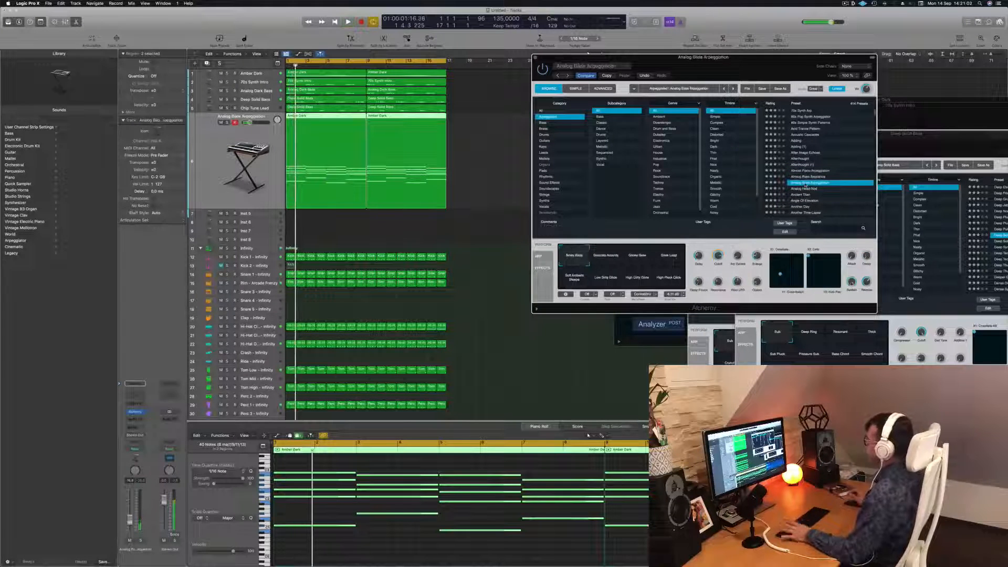
click(800, 189)
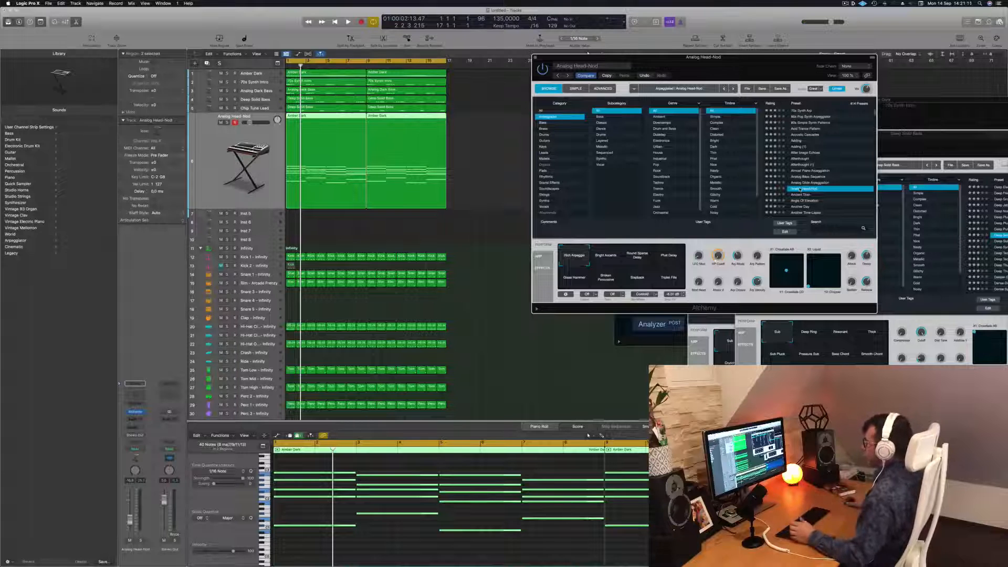
Reposition the Alchemy window, replay the arrangement from the beginning and raise the Analog Head-Nod track's volume slightly.
drag(747, 70, 732, 68)
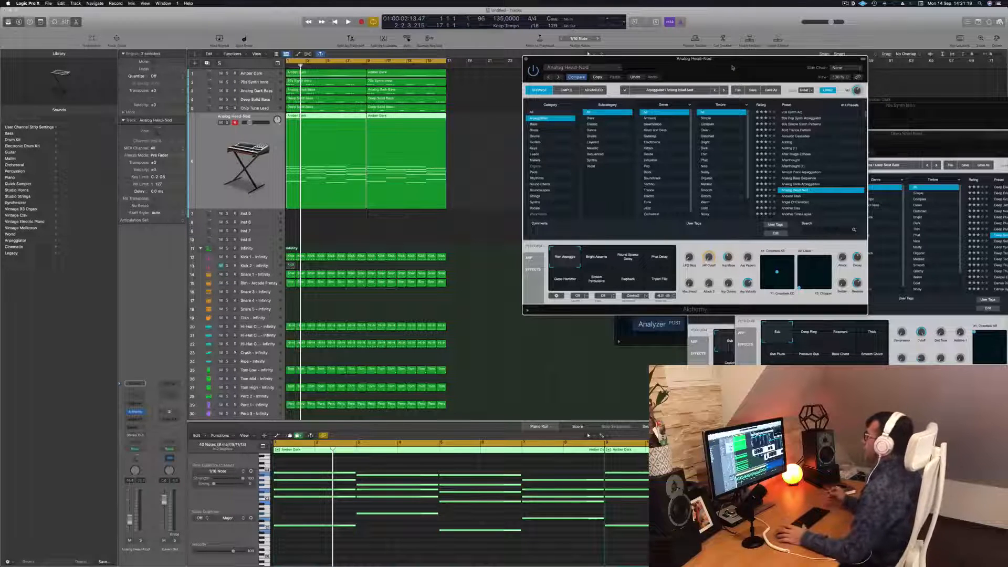
drag(747, 60, 799, 60)
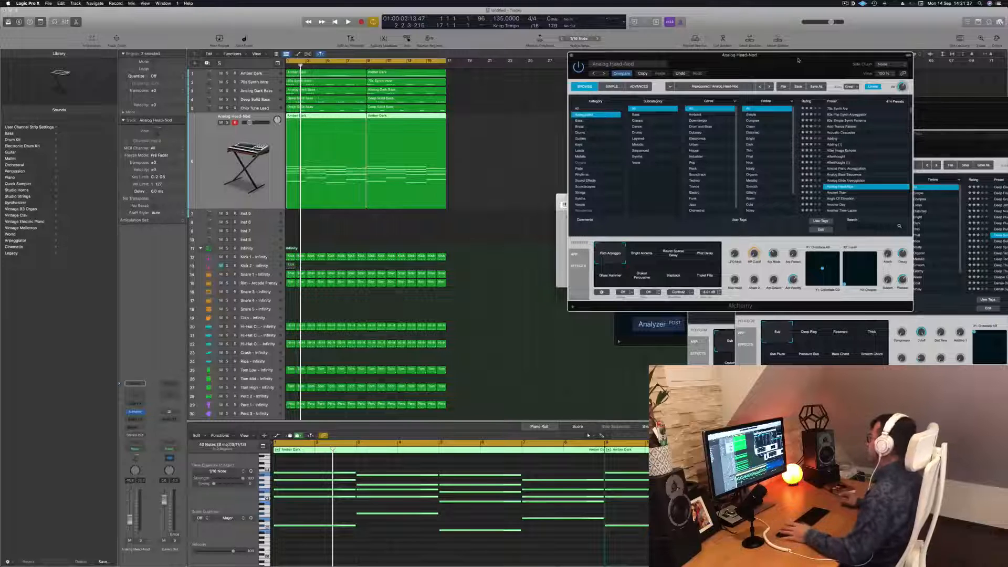
drag(797, 62, 737, 57)
key(space)
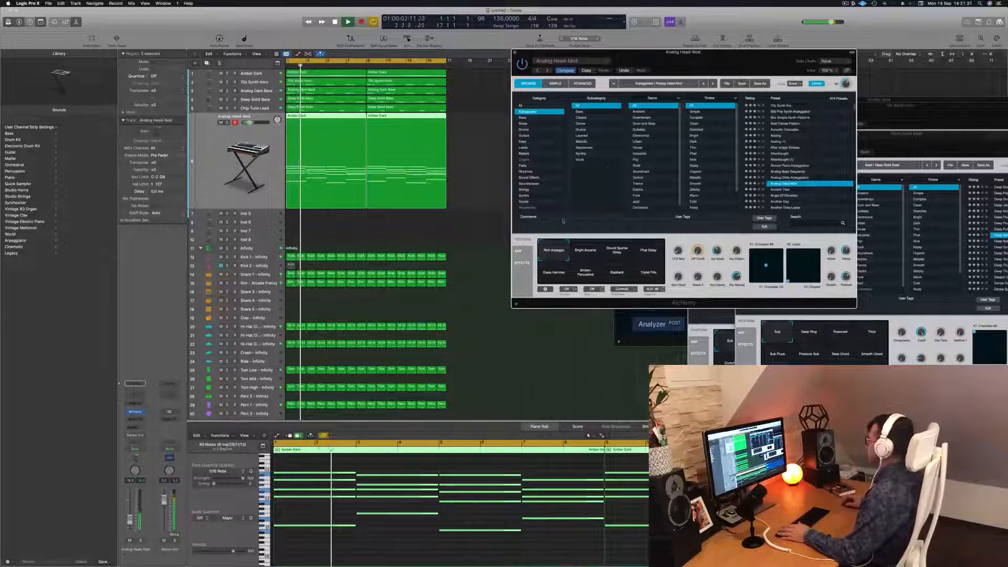
key(Return)
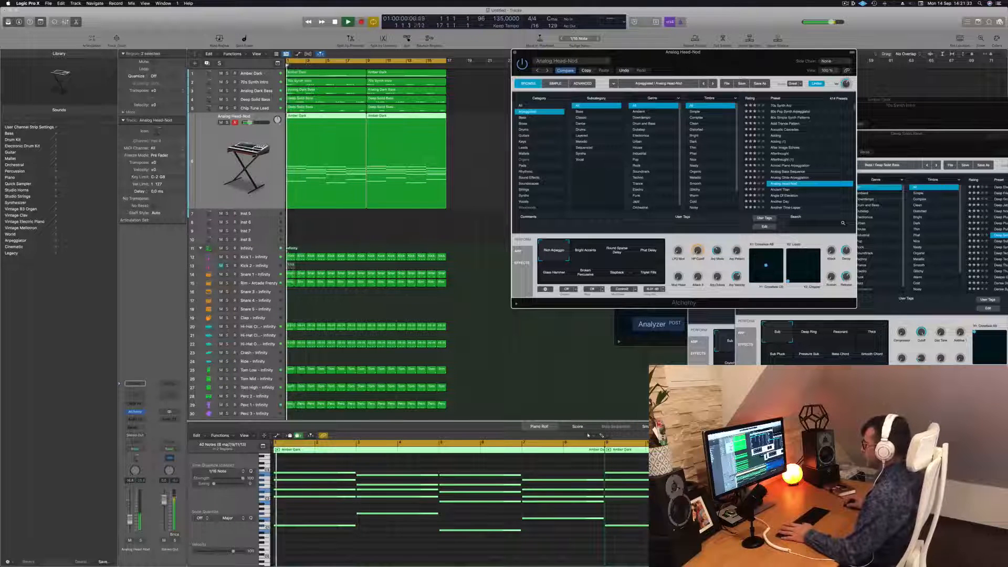
drag(130, 521, 130, 518)
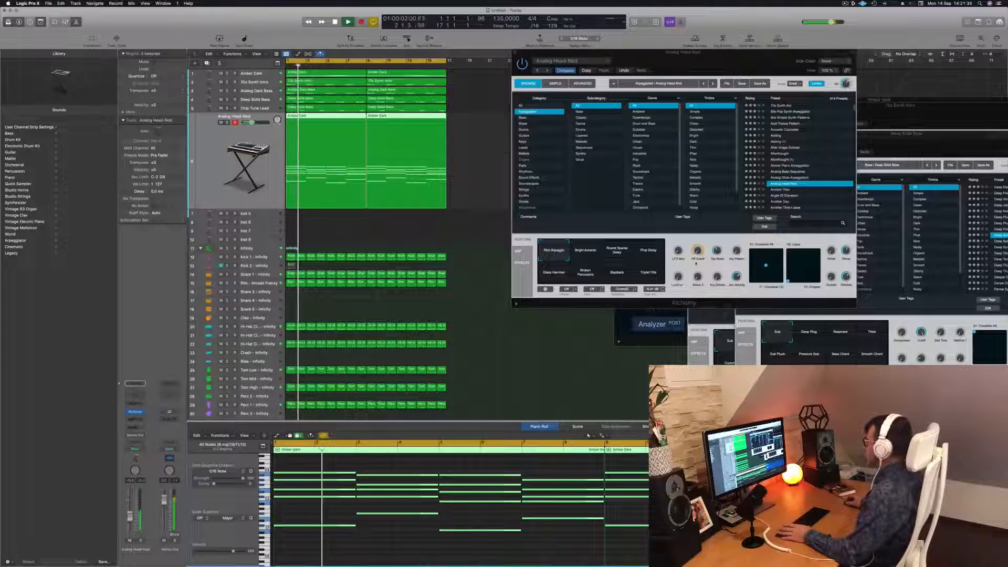
Audition the Analog Head-Nod variations from Bright Accents to Triplet Fills and return to Rich Arpeggio.
click(586, 251)
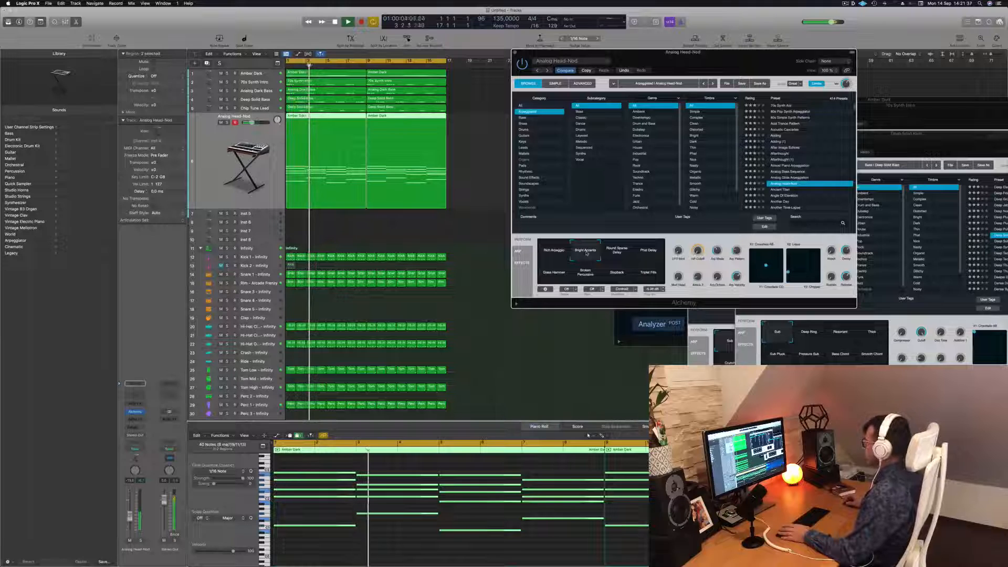
click(617, 252)
click(648, 250)
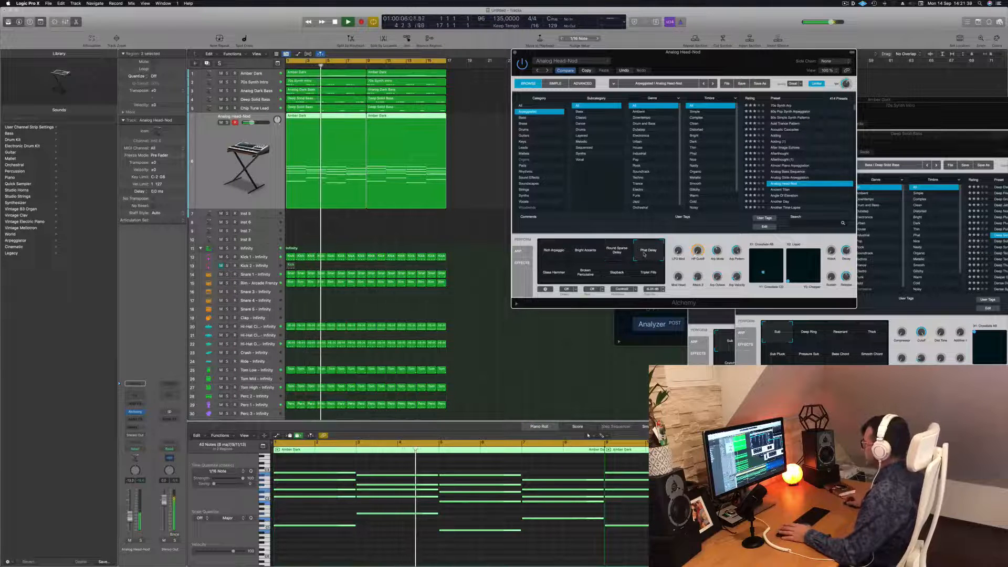
key(Return)
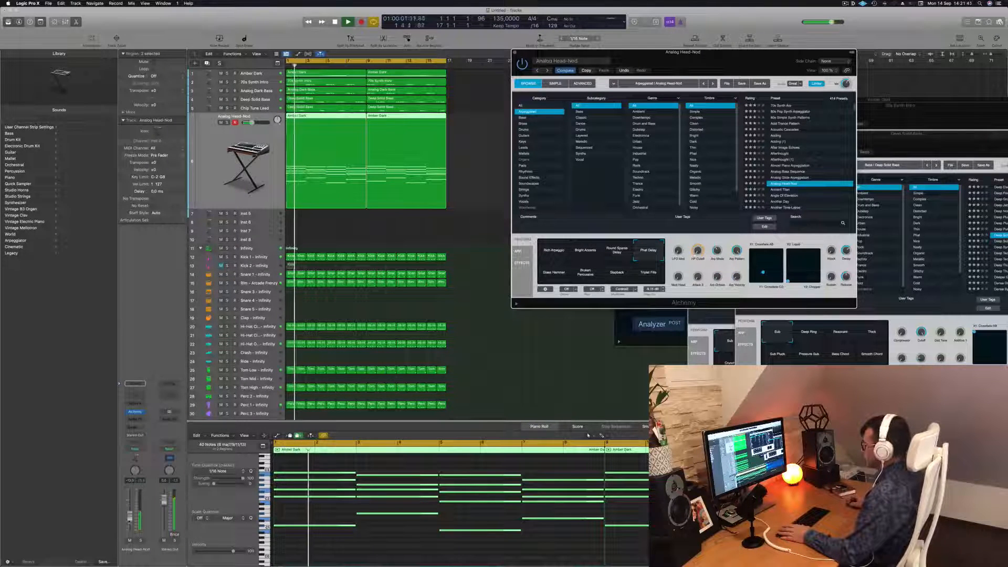
click(551, 272)
click(586, 272)
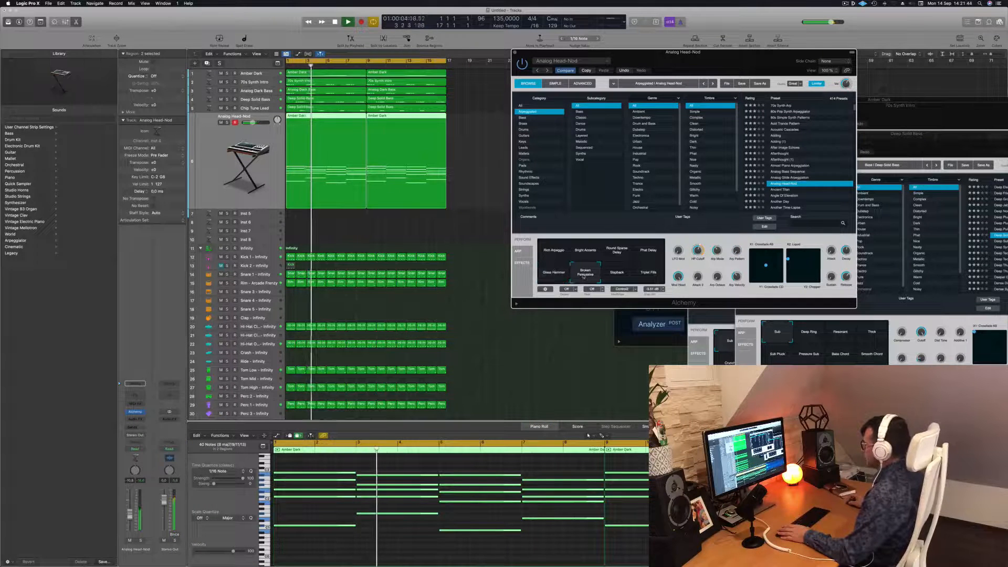
click(618, 275)
click(649, 279)
click(554, 254)
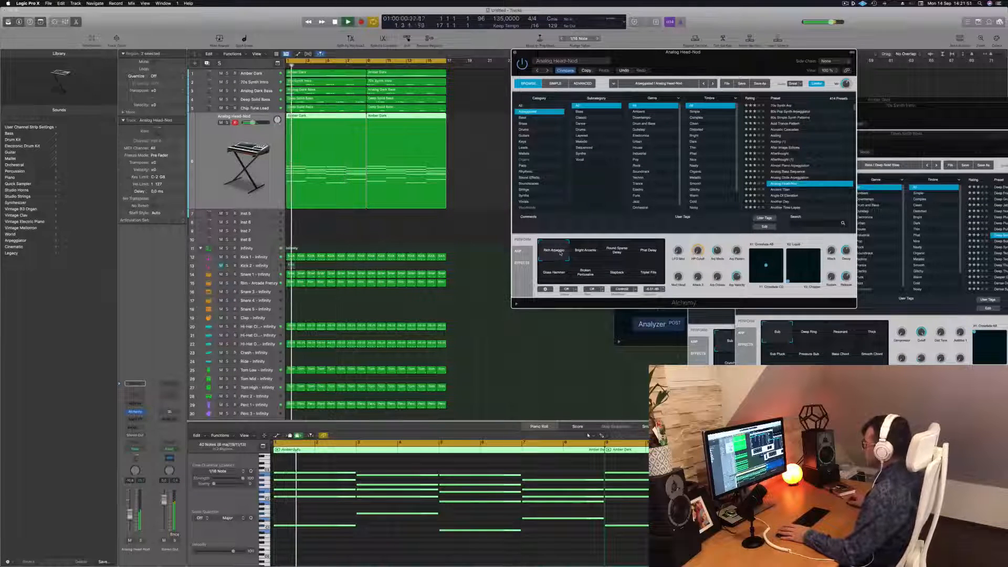
Move the Alchemy window off the other plug-in windows, replay from the beginning and fine-tune the Analog Head-Nod track's volume.
drag(724, 49, 640, 42)
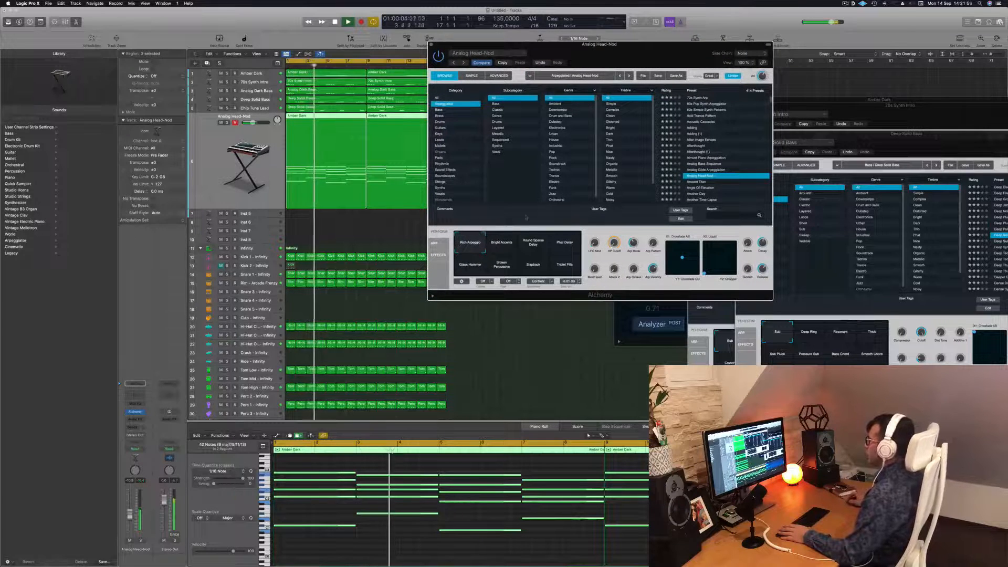
key(Return)
drag(129, 516, 132, 520)
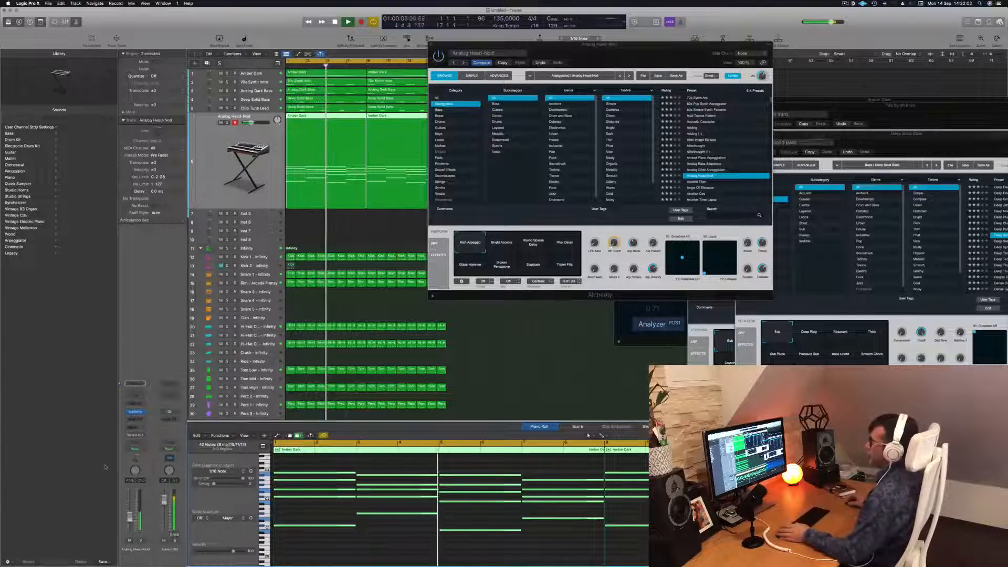
Insert a Channel EQ on the Analog Head-Nod track with a 120 Hz, 12 dB/Oct low cut, and close its window.
click(135, 396)
click(348, 117)
drag(347, 176, 465, 171)
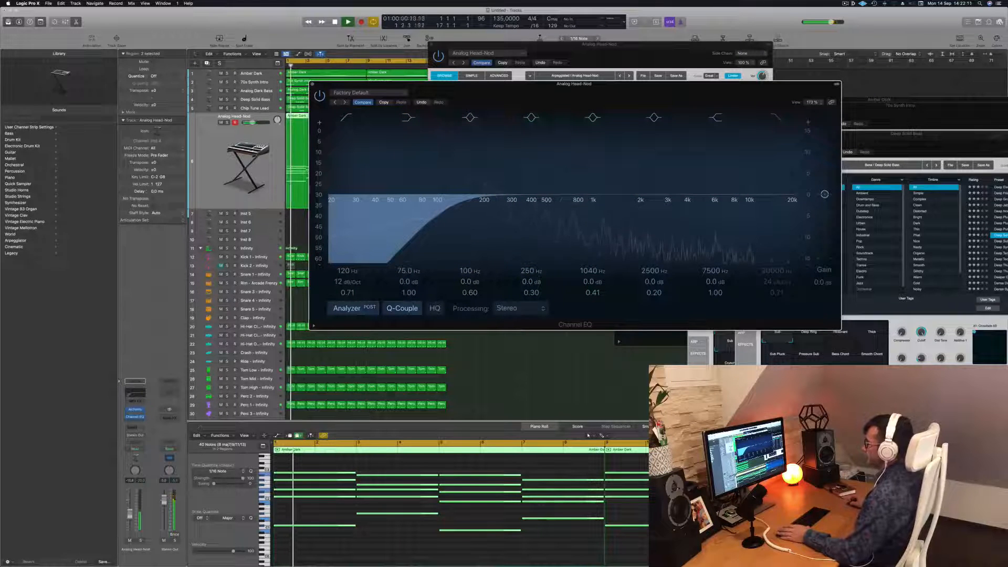
click(130, 517)
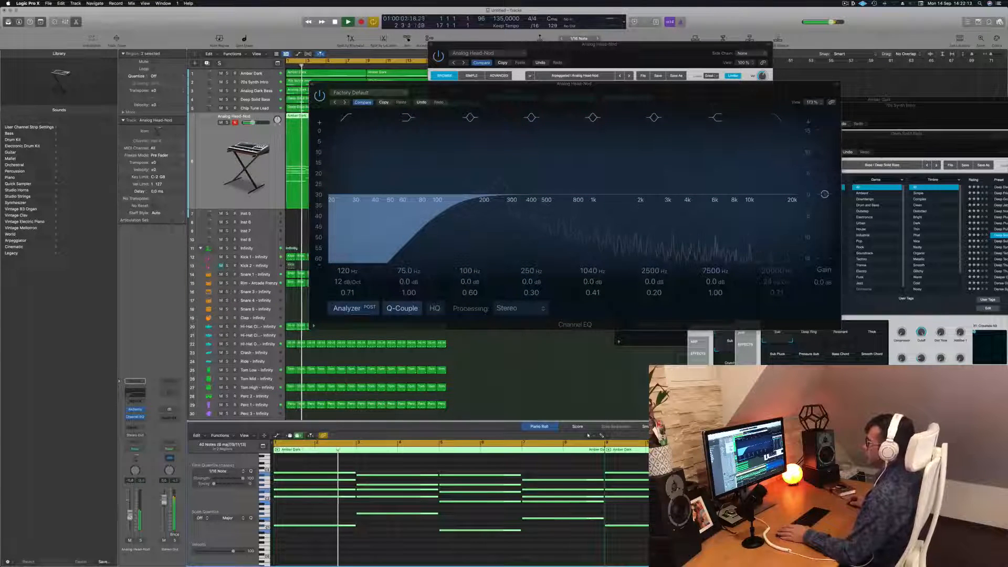
drag(380, 83, 361, 82)
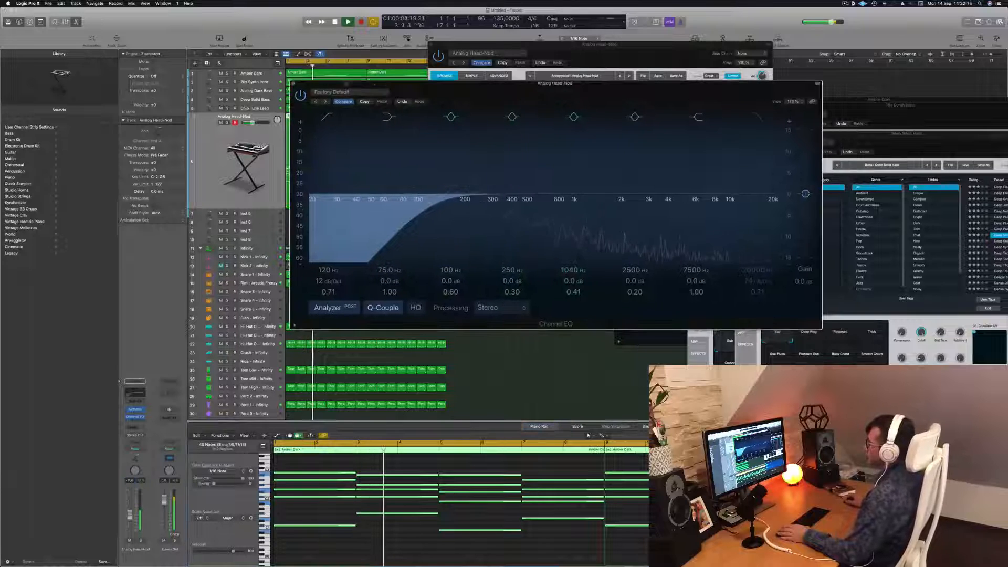
click(294, 84)
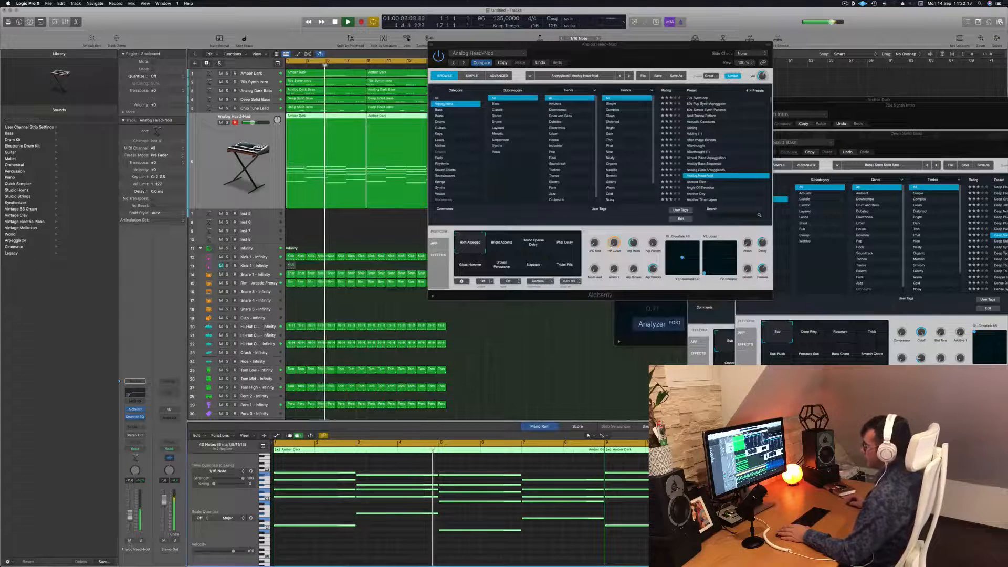
Compare the playing arrangement with the Analog Head-Nod track muted and unmuted, and close its Alchemy window.
click(129, 540)
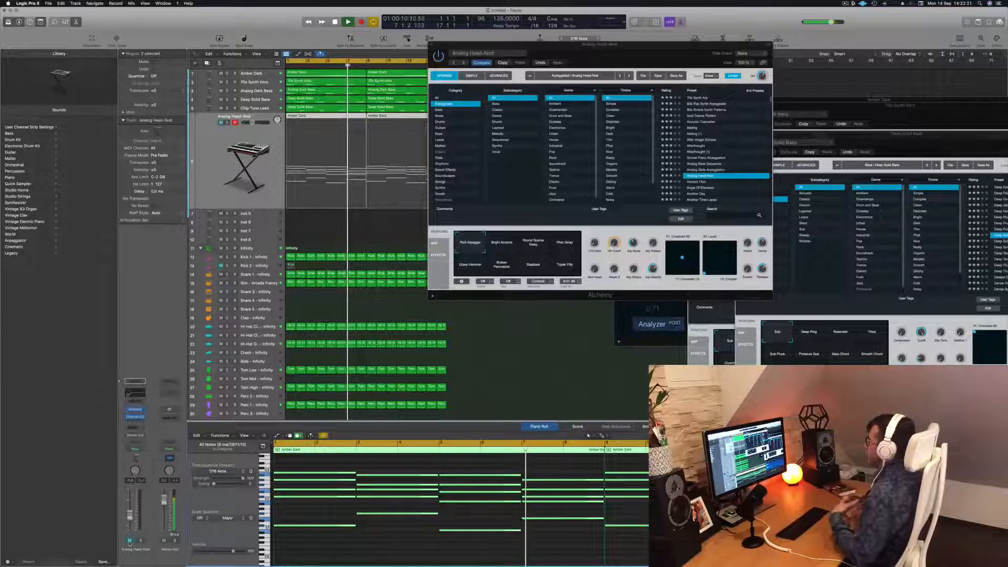
click(130, 540)
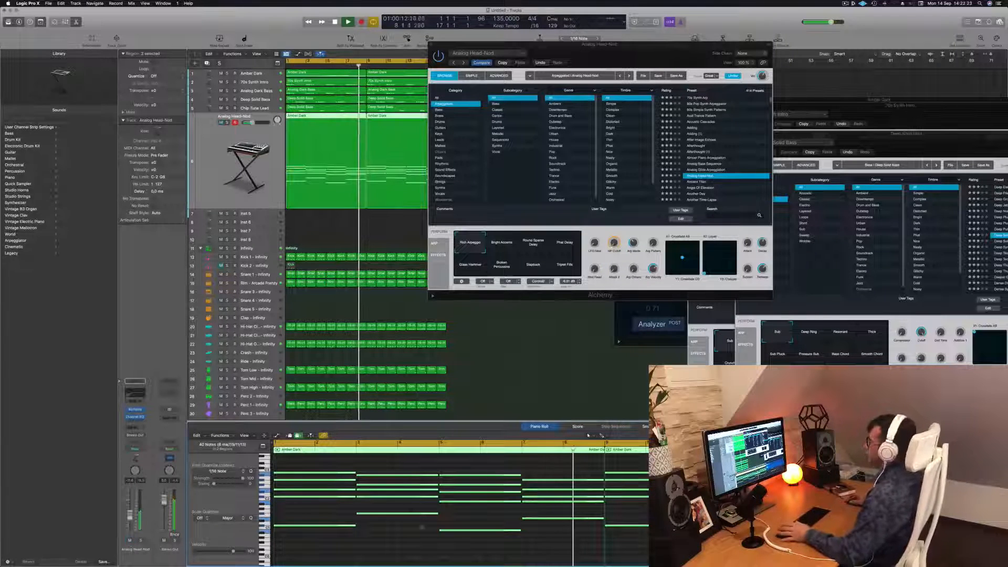
drag(599, 44, 636, 60)
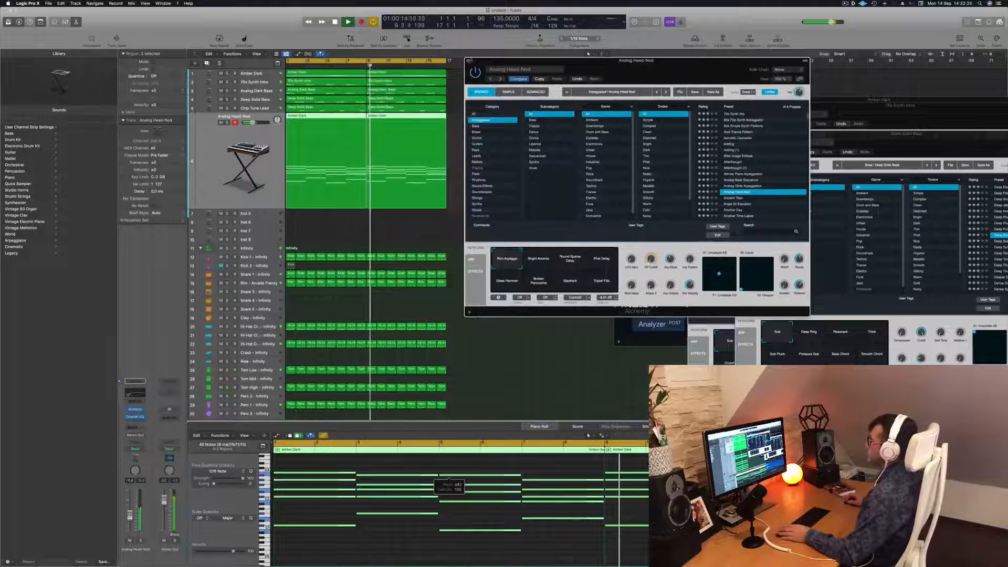
click(469, 61)
Stop playback and copy both Amber Dark regions from the Analog Head-Nod track to the empty Inst 5 track below.
click(498, 204)
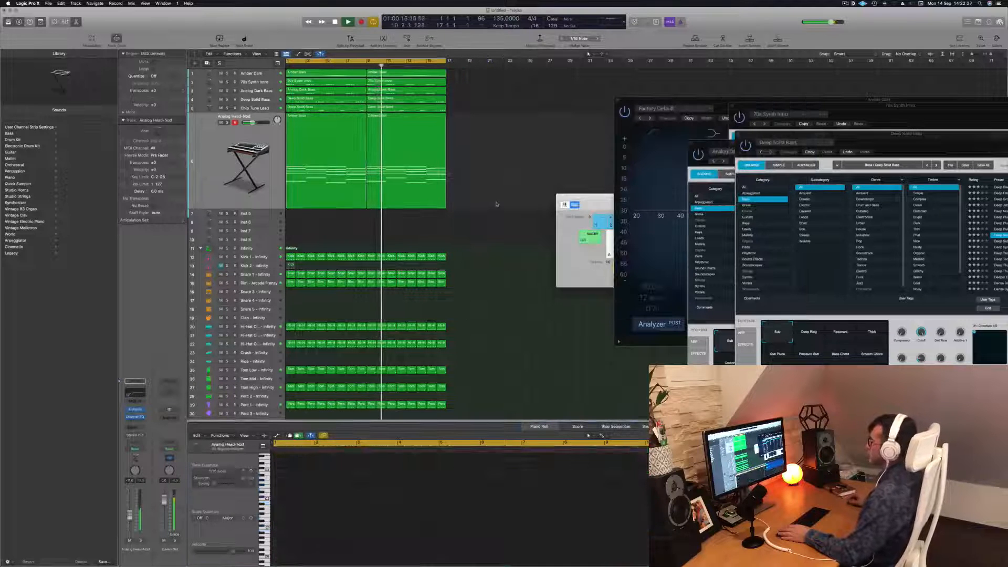
scroll(525, 168, up, 2)
scroll(525, 168, down, 3)
click(253, 148)
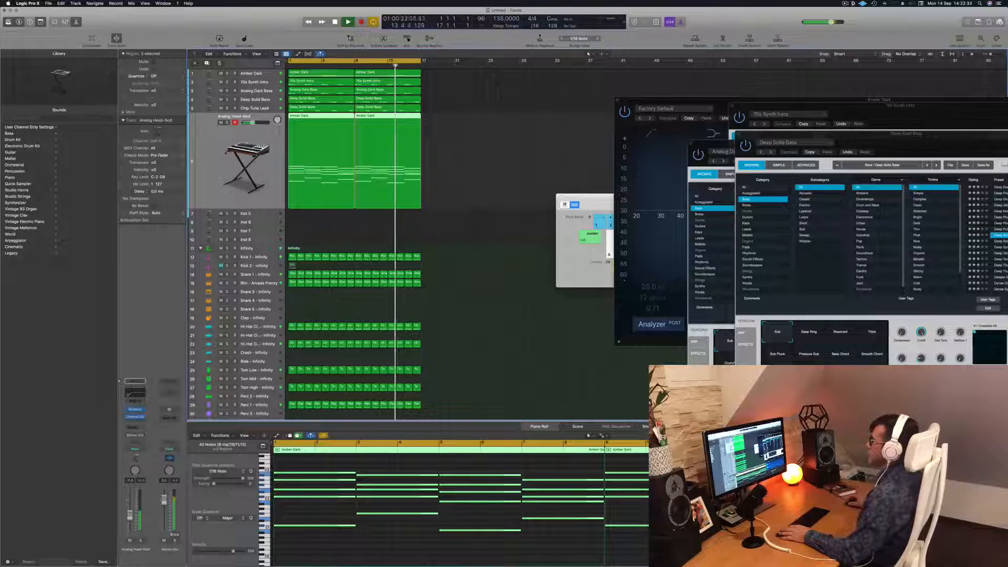
key(super+Right)
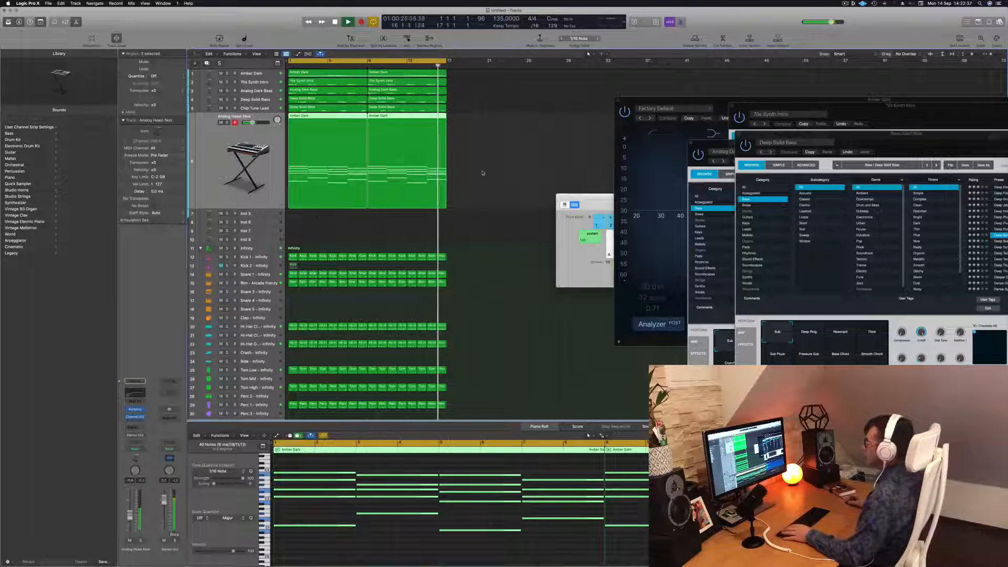
key(space)
drag(504, 144, 297, 157)
drag(309, 117, 310, 219)
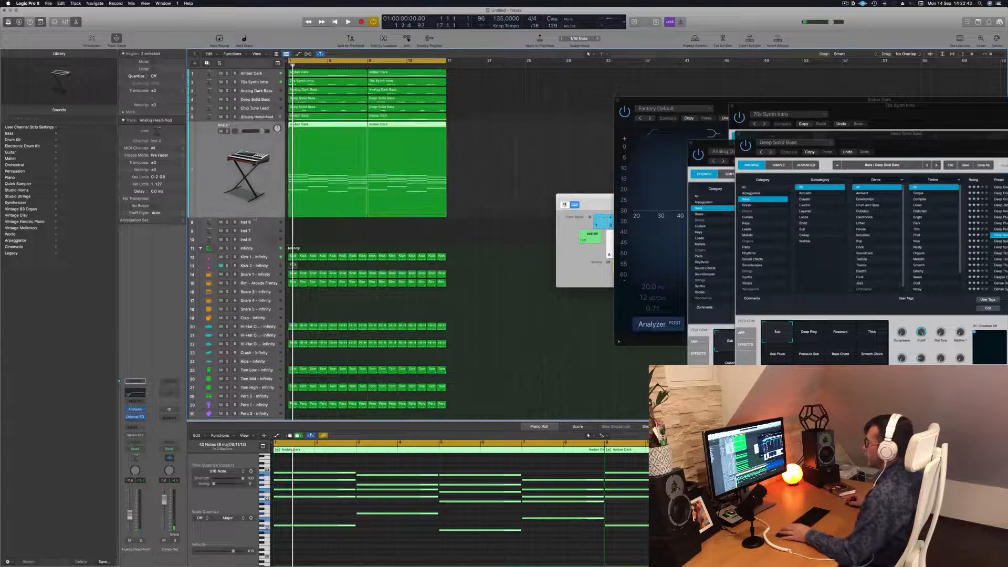
Shorten all chord notes in the copied Inst 5 regions to brief stabs at the start of each chord.
key(space)
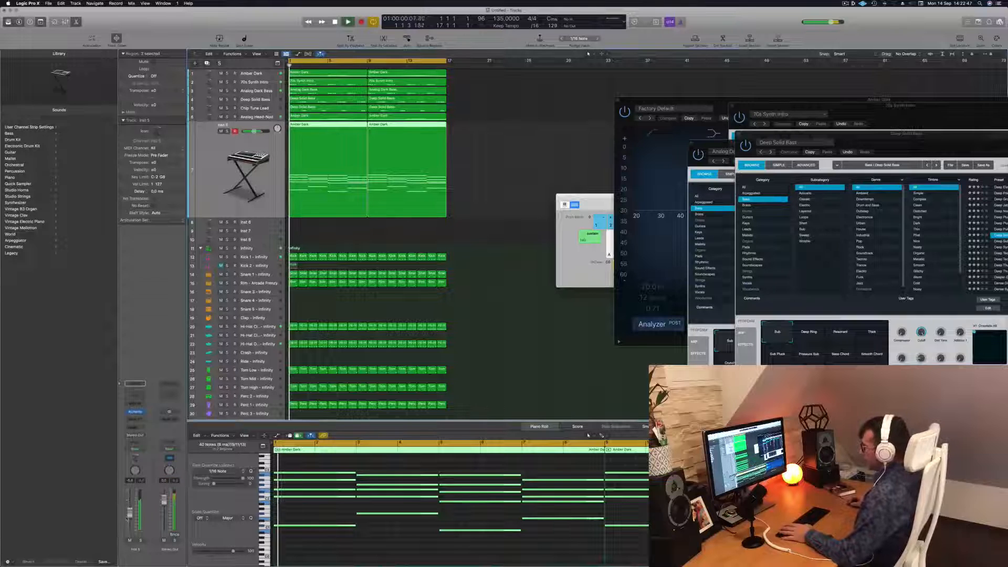
scroll(462, 505, down, 4)
drag(310, 465, 667, 542)
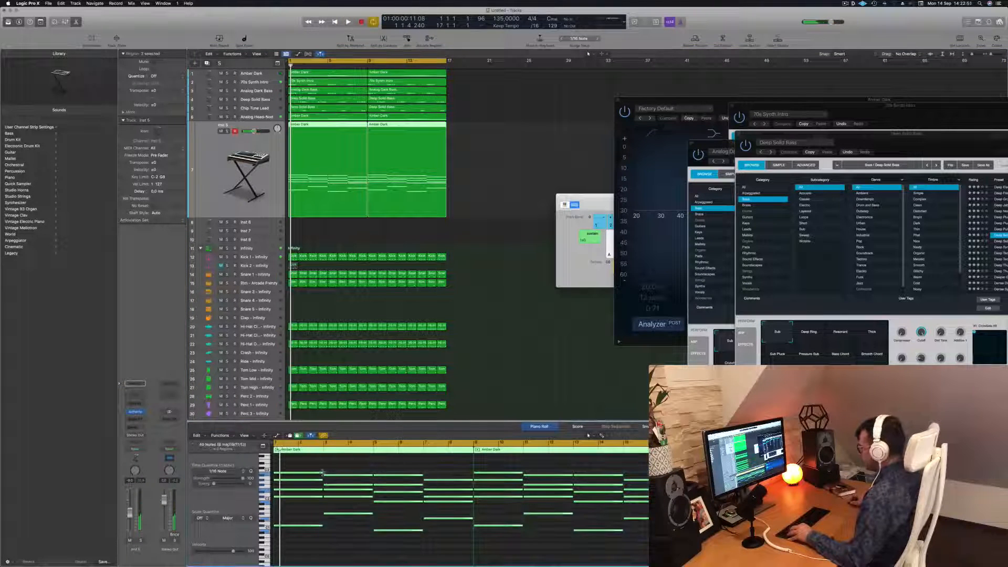
drag(322, 473, 280, 473)
key(space)
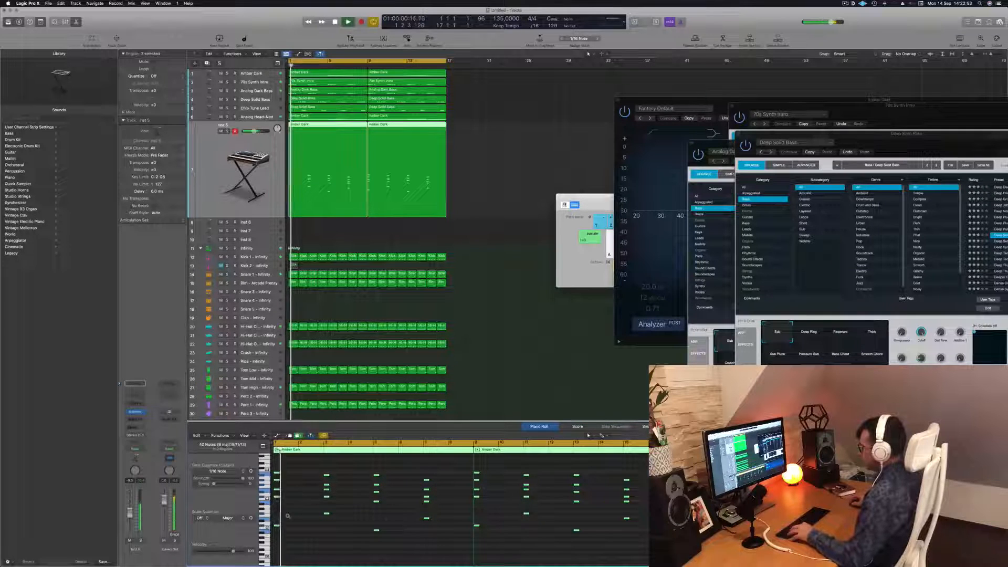
scroll(286, 516, up, 4)
key(space)
scroll(315, 516, up, 5)
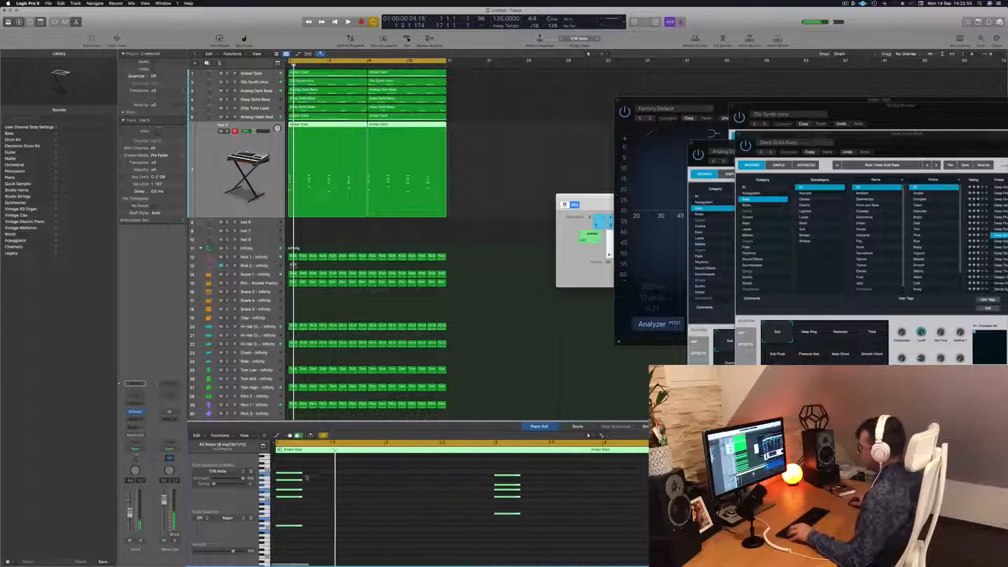
drag(299, 473, 292, 474)
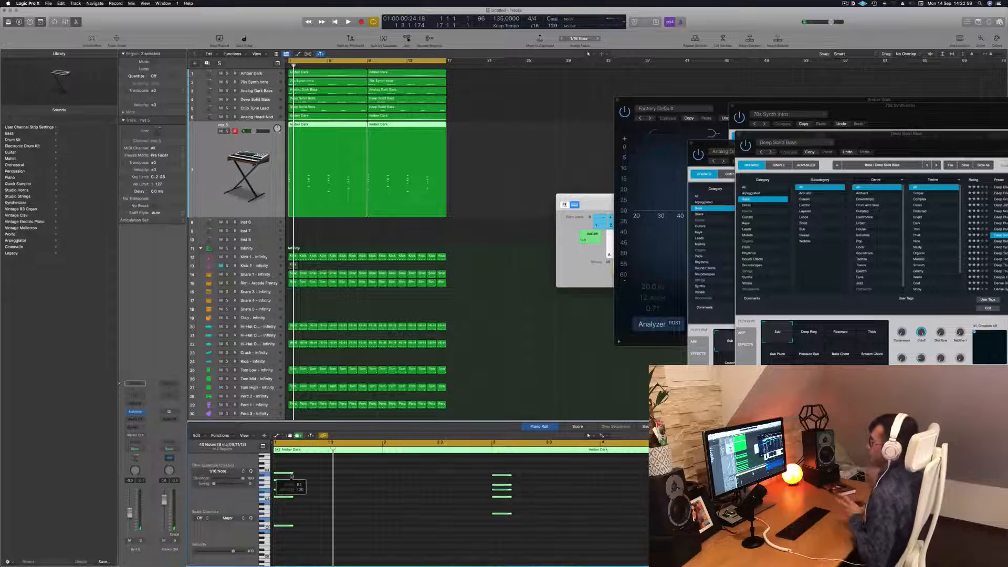
Duplicate the shortened notes on Inst 5 to make four evenly spaced stabs per chord.
scroll(287, 477, up, 4)
drag(306, 474, 351, 477)
scroll(359, 482, left, 8)
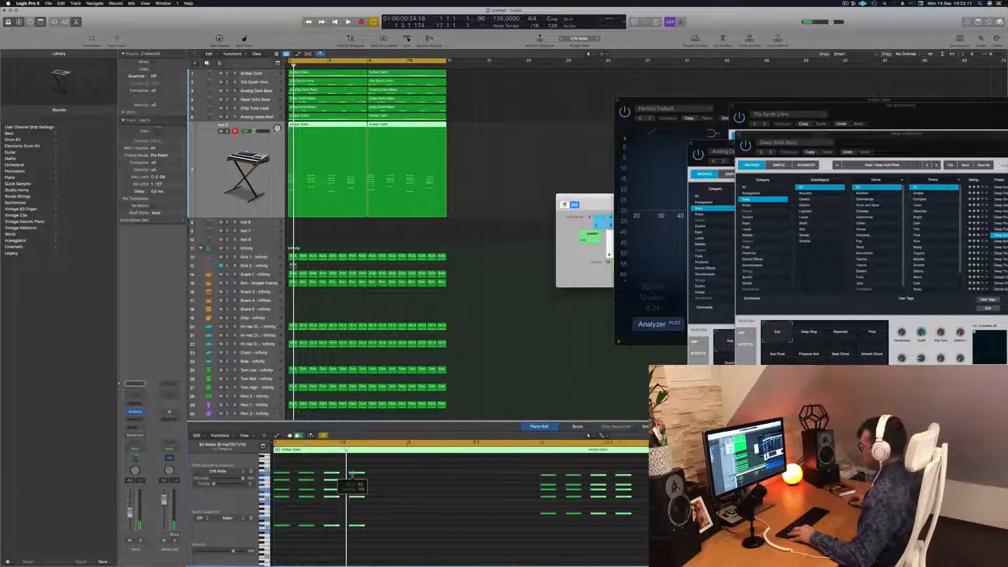
Play the Inst 5 chord stabs from the beginning several times to check their rhythm against the arrangement.
key(space)
key(space)
click(319, 512)
key(space)
scroll(349, 511, right, 5)
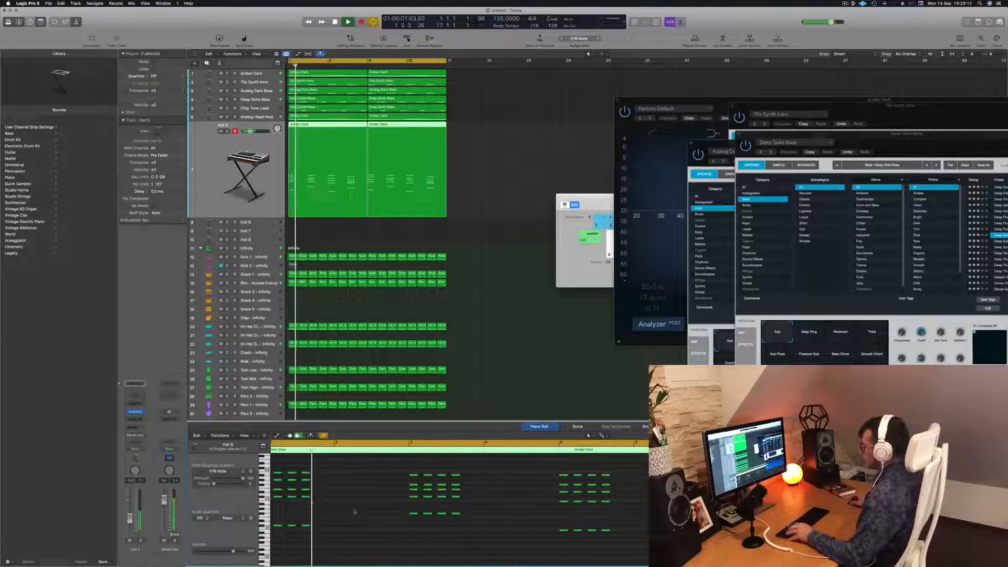
key(space)
key(space)
scroll(342, 490, left, 5)
key(space)
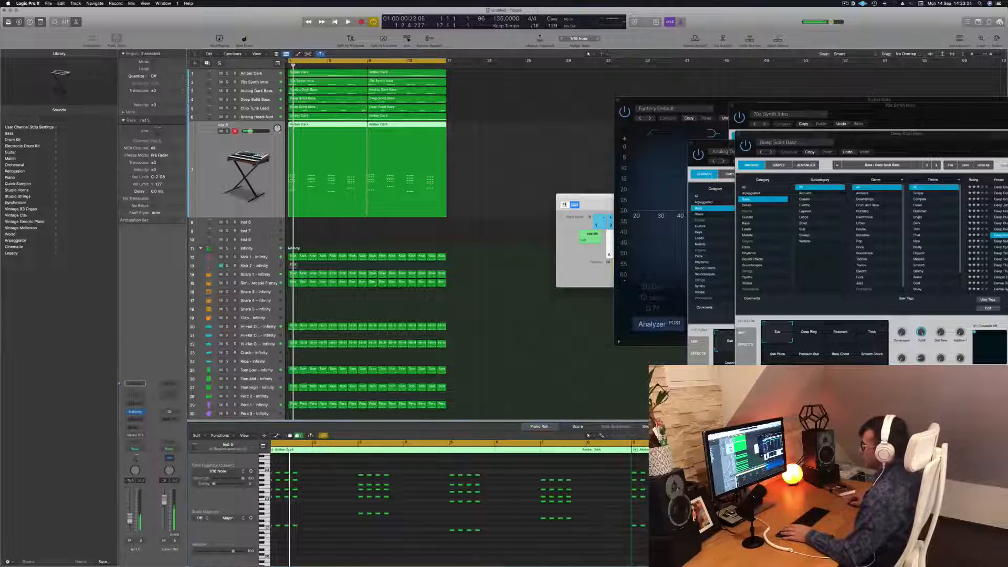
Open Alchemy on Inst 5, load the Airy Synth Lead preset from the Leads category and reposition the window.
click(136, 412)
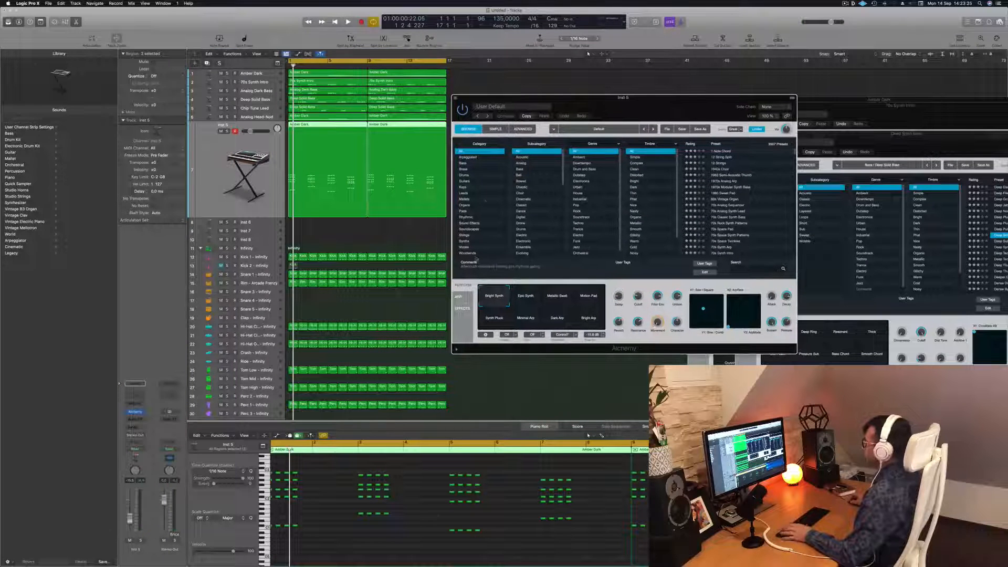
click(463, 193)
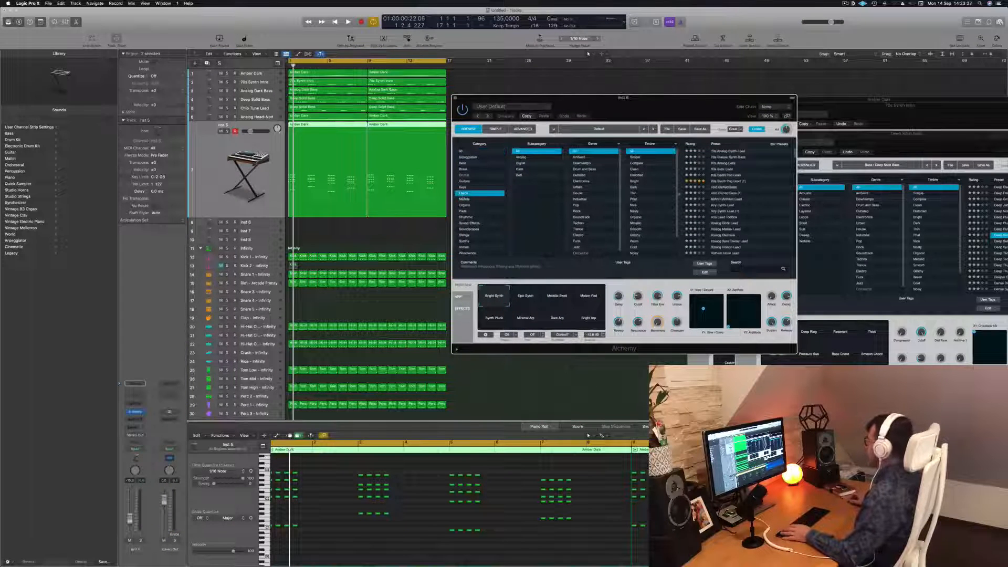
scroll(747, 199, down, 1)
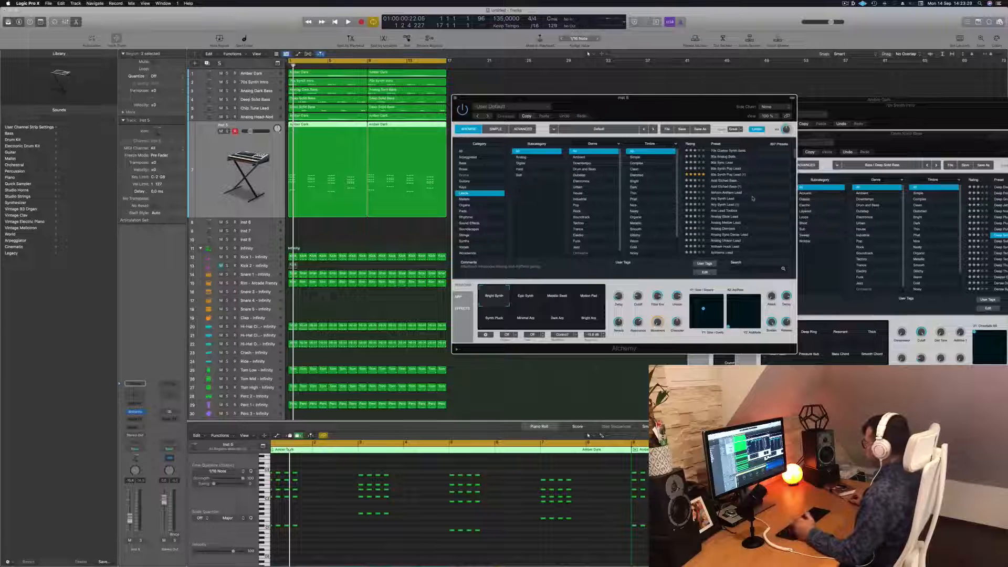
click(726, 198)
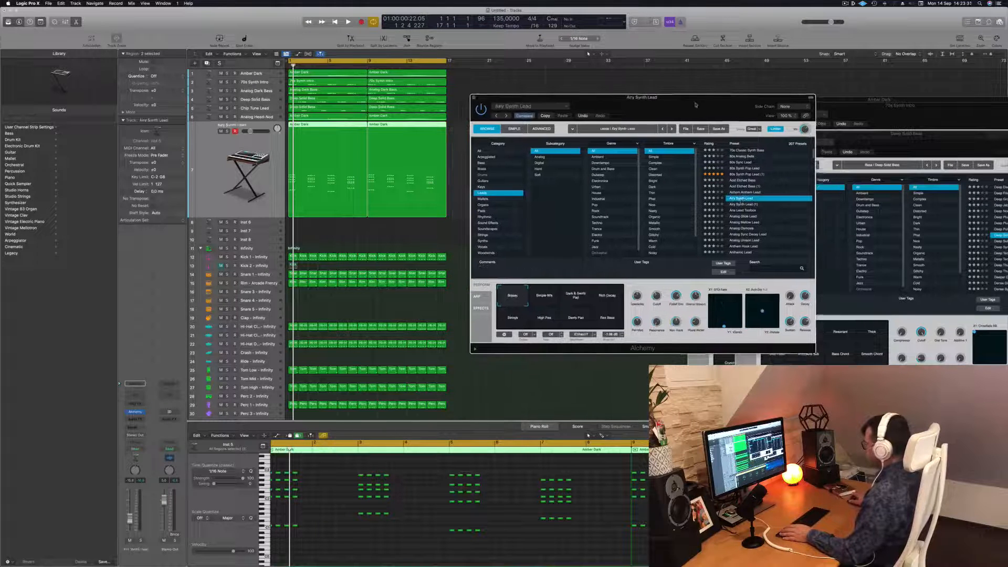
click(231, 193)
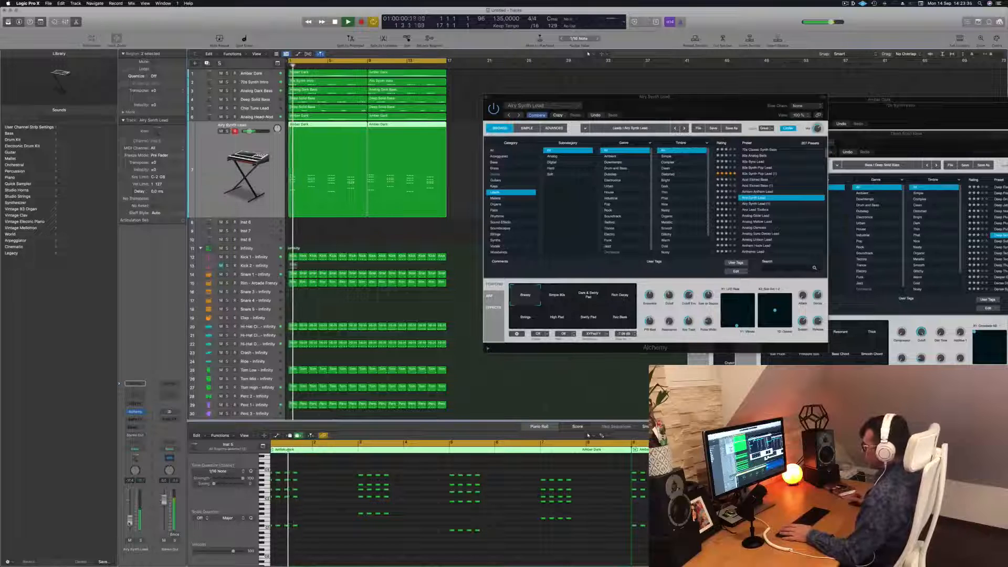
drag(700, 100, 671, 82)
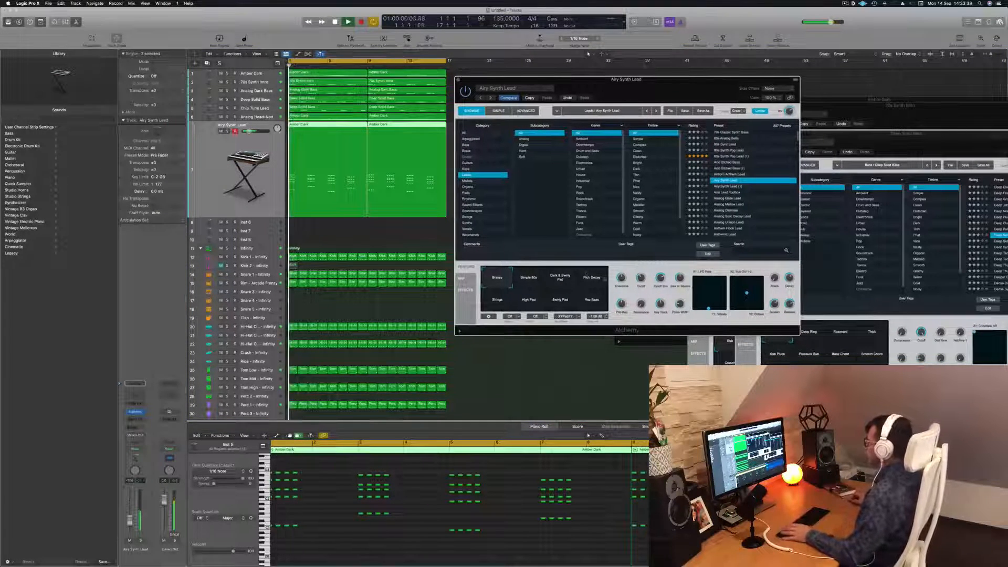
Audition the Airy Synth Lead variations, including Rich Decay, Strings and High Pad, and return to Breezy.
click(530, 281)
key(space)
click(566, 281)
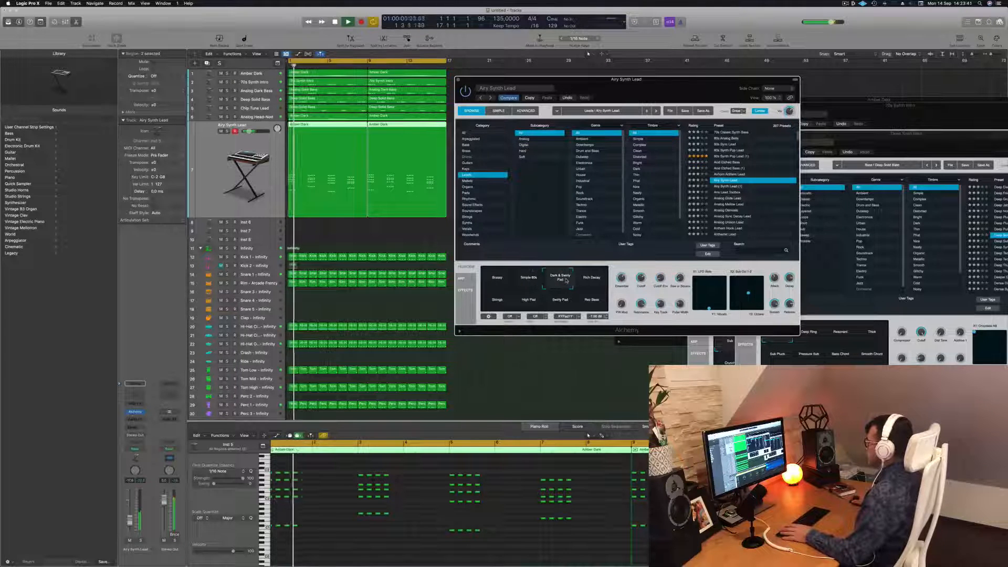
click(605, 280)
click(494, 309)
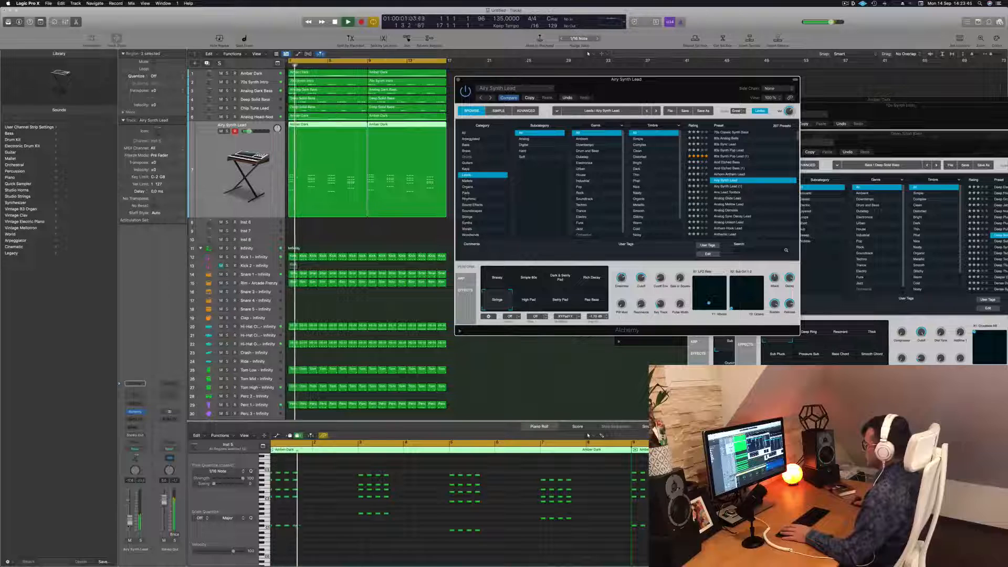
click(528, 302)
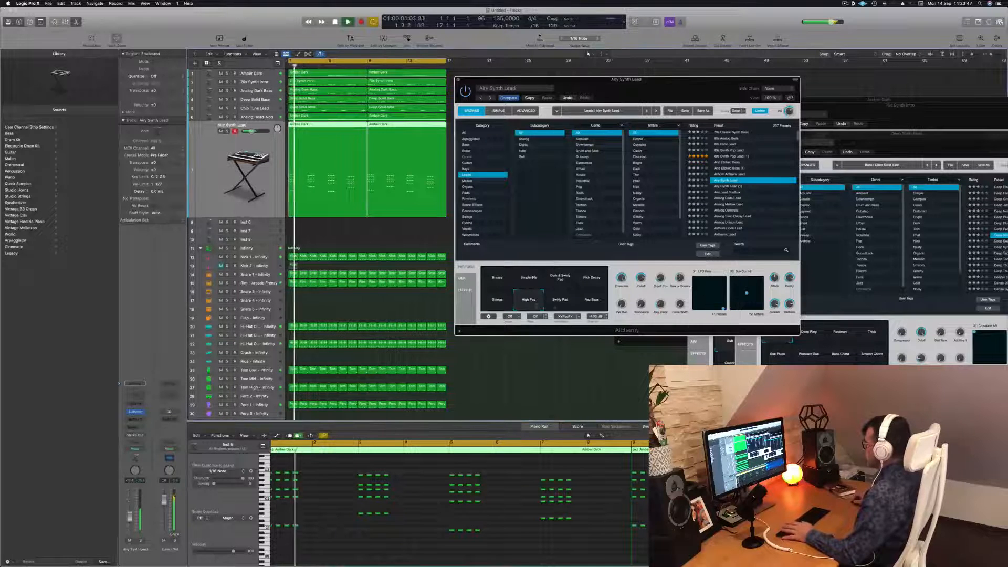
click(499, 282)
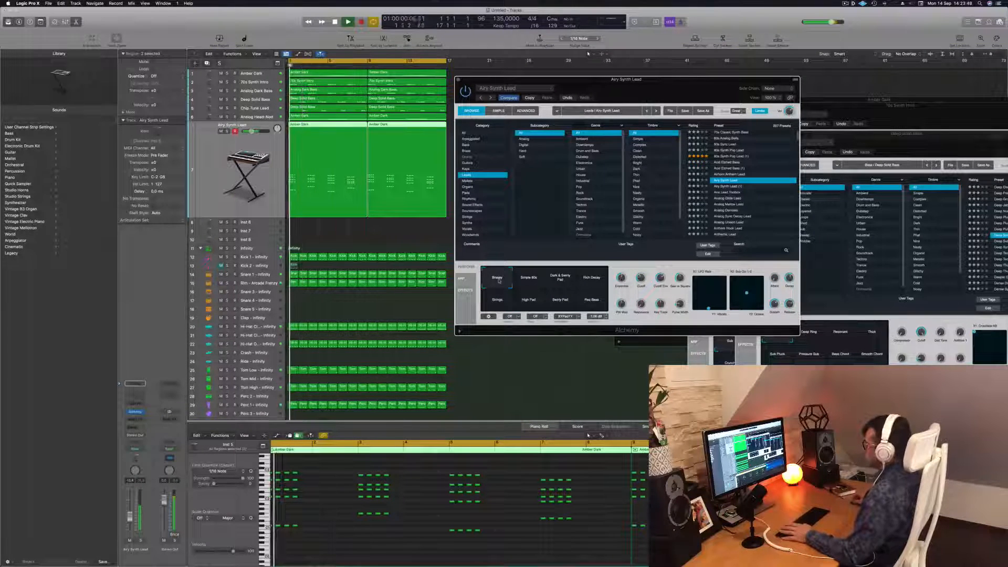
Adjust the Airy Synth Lead track's volume and replay the opening chord stabs.
click(130, 521)
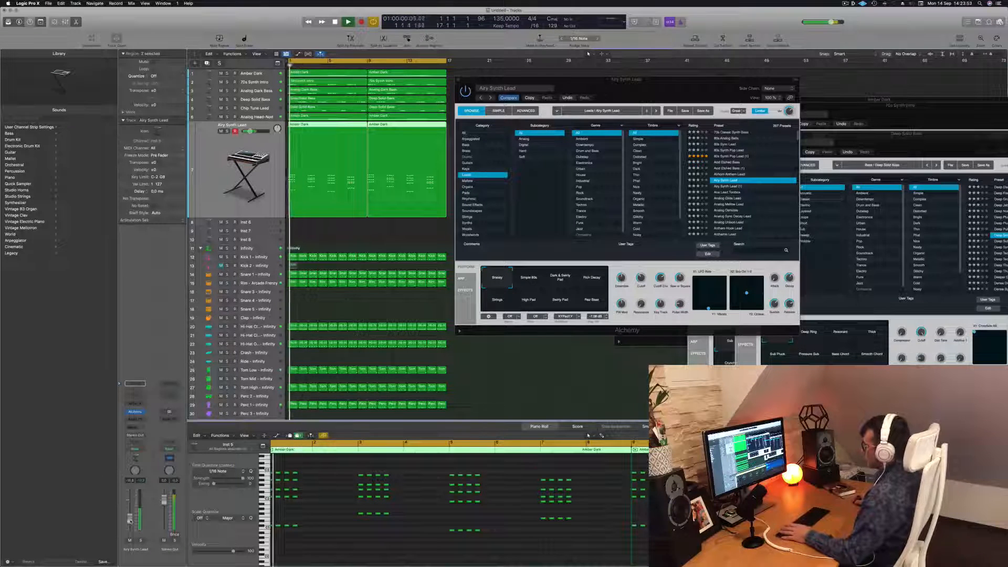
scroll(339, 507, up, 3)
scroll(341, 506, left, 3)
key(space)
key(space)
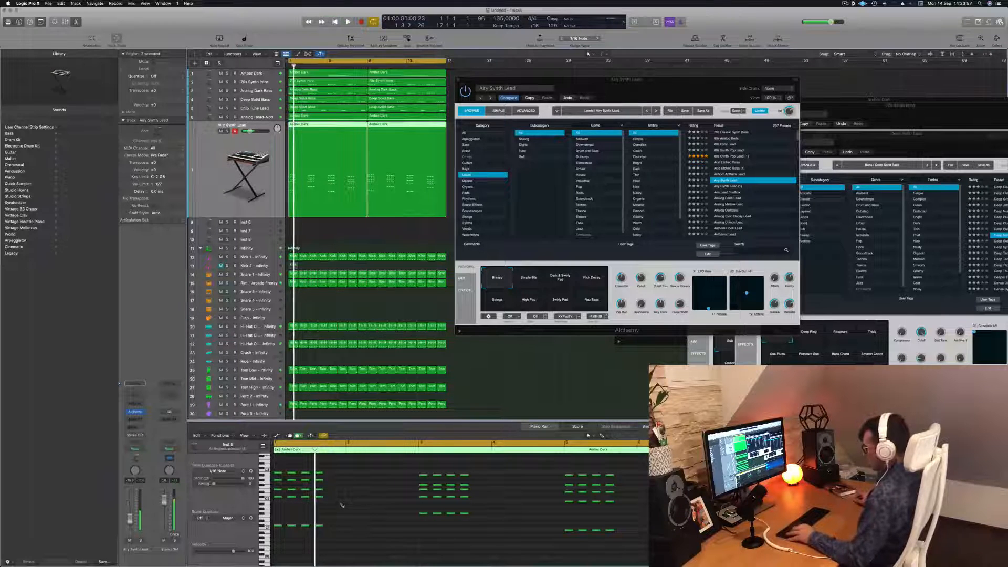
Duplicate notes in the first Airy Synth Lead region to extend each chord to six repeated stabs.
key(super+a)
click(334, 132)
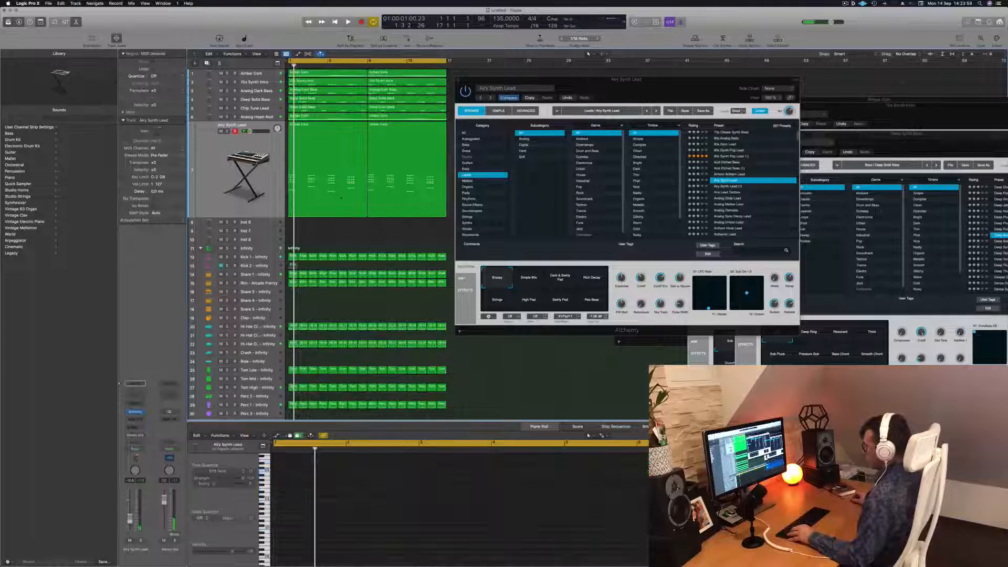
click(365, 531)
key(super+a)
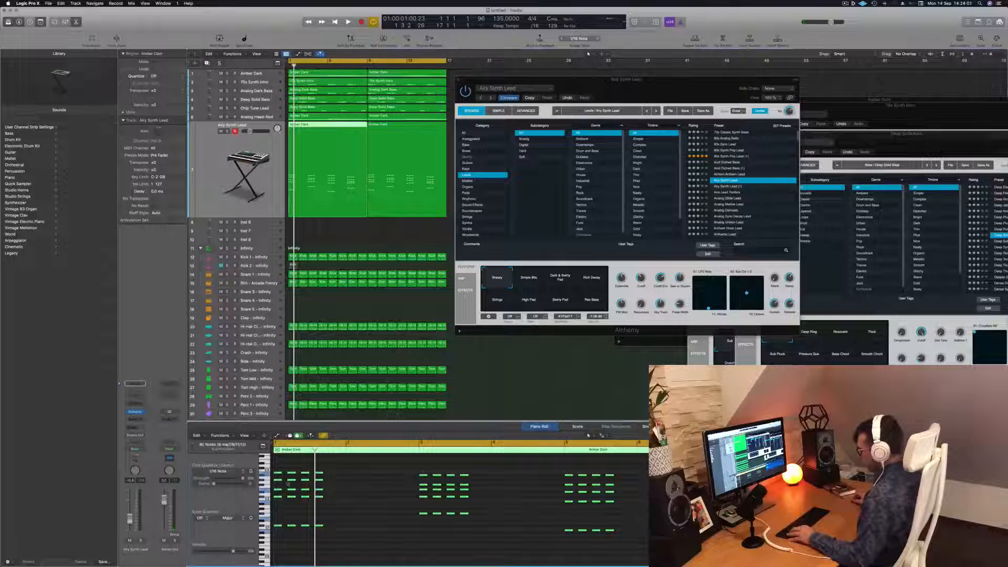
drag(283, 476, 307, 477)
click(301, 462)
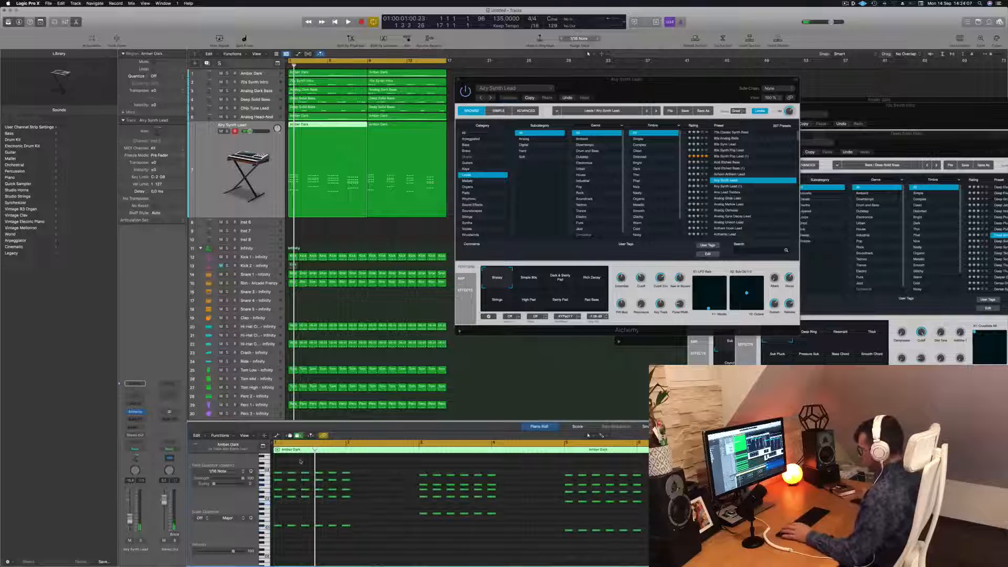
Play the extended pattern from the beginning, delete the first chord's last stab and replay it.
key(space)
key(super+Left)
key(space)
key(space)
drag(342, 467, 324, 533)
key(Delete)
key(space)
key(space)
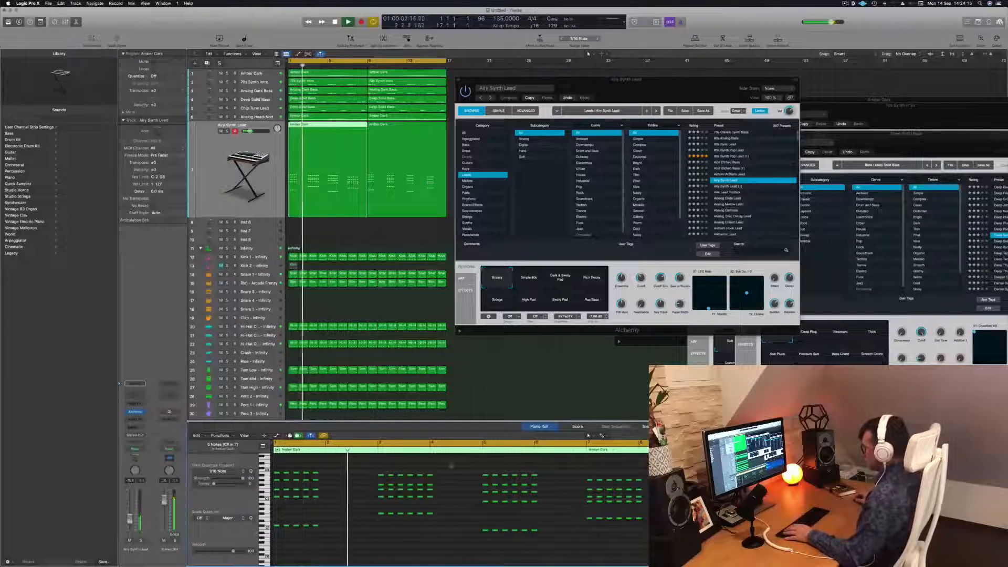
Delete the last stab of the second, third and fourth chords in the first Airy Synth Lead region and replay the pattern.
drag(444, 474, 429, 527)
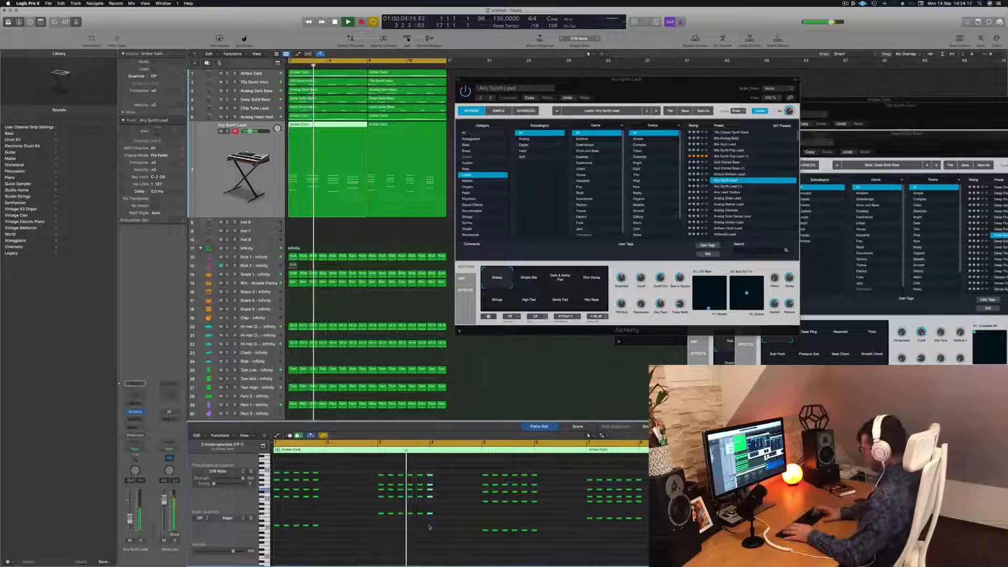
key(Delete)
key(space)
key(space)
drag(560, 472, 535, 537)
key(Delete)
key(space)
key(space)
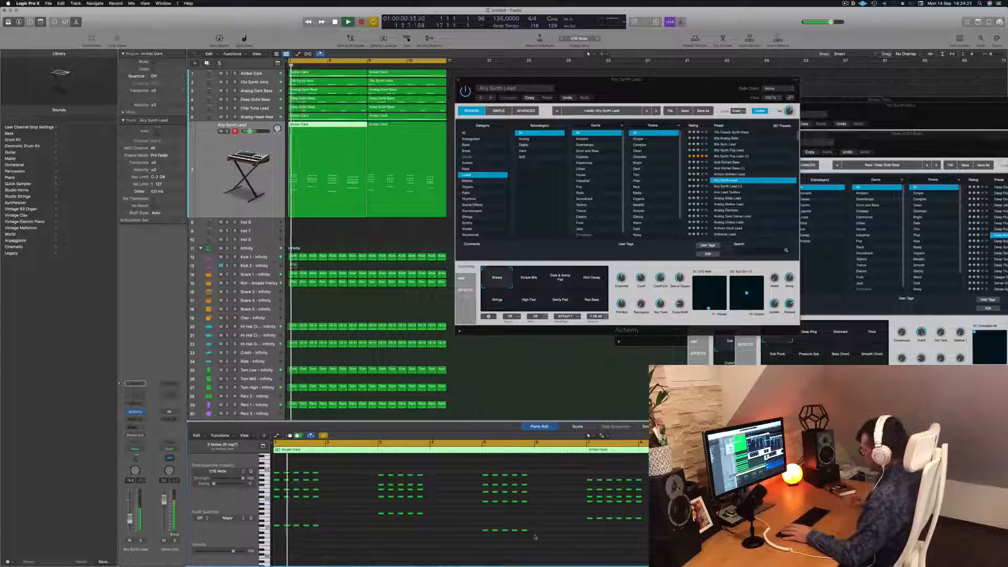
key(space)
key(space)
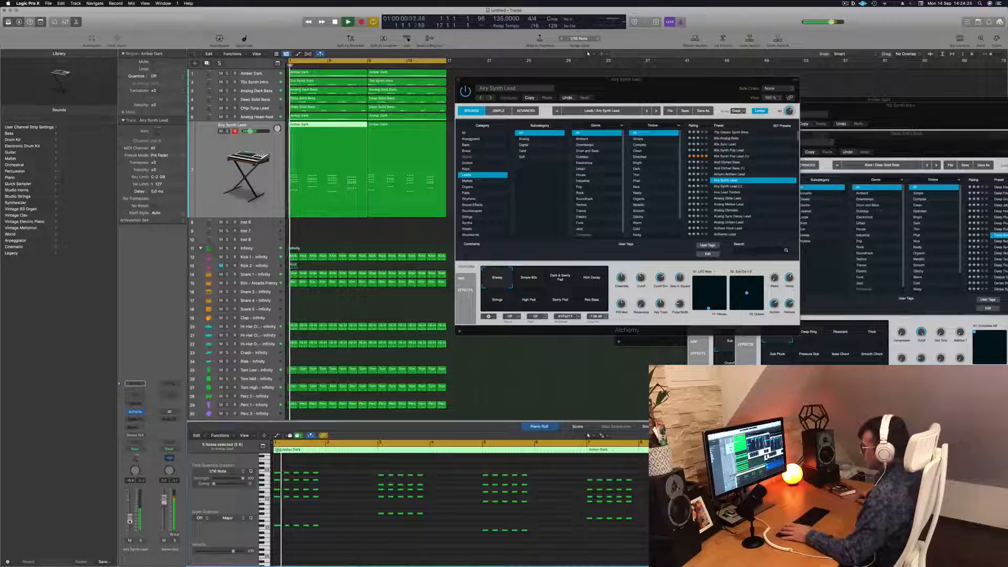
key(space)
key(space)
Audition the Ana Lead Toolbox and Analog Mellow Lead presets on the chord-stab part.
drag(678, 97, 565, 106)
click(620, 201)
drag(525, 88, 576, 44)
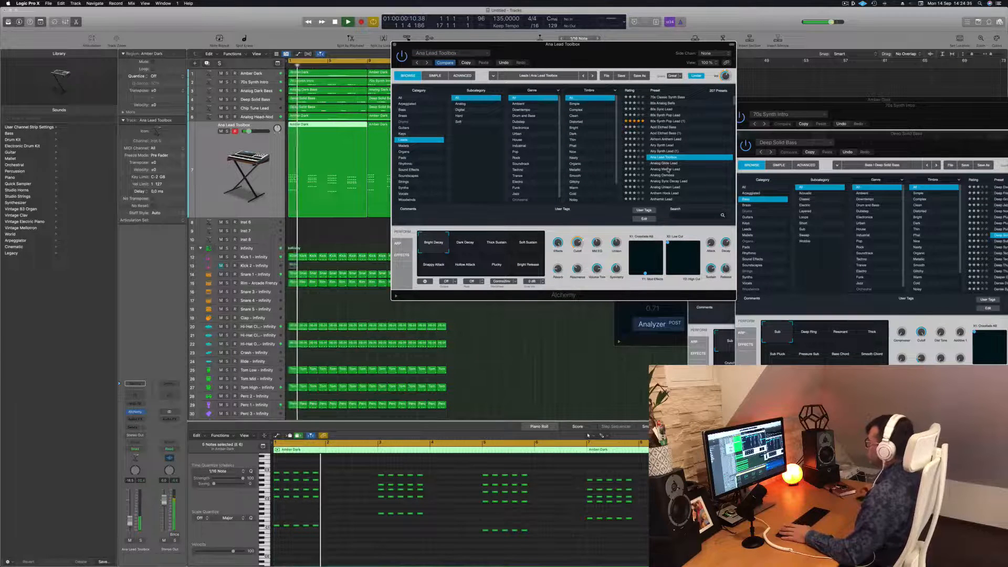
click(667, 169)
scroll(596, 166, down, 3)
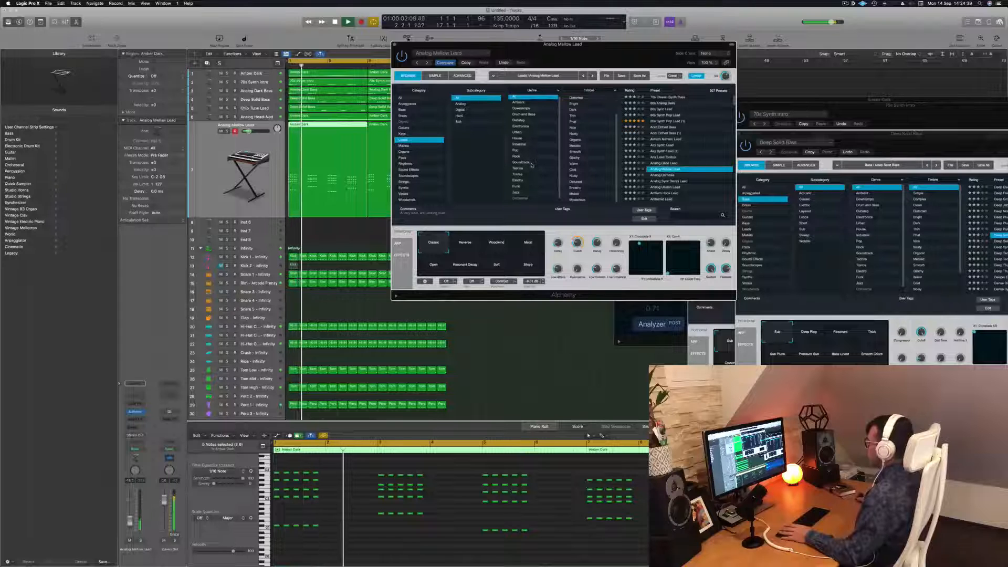
scroll(534, 163, down, 1)
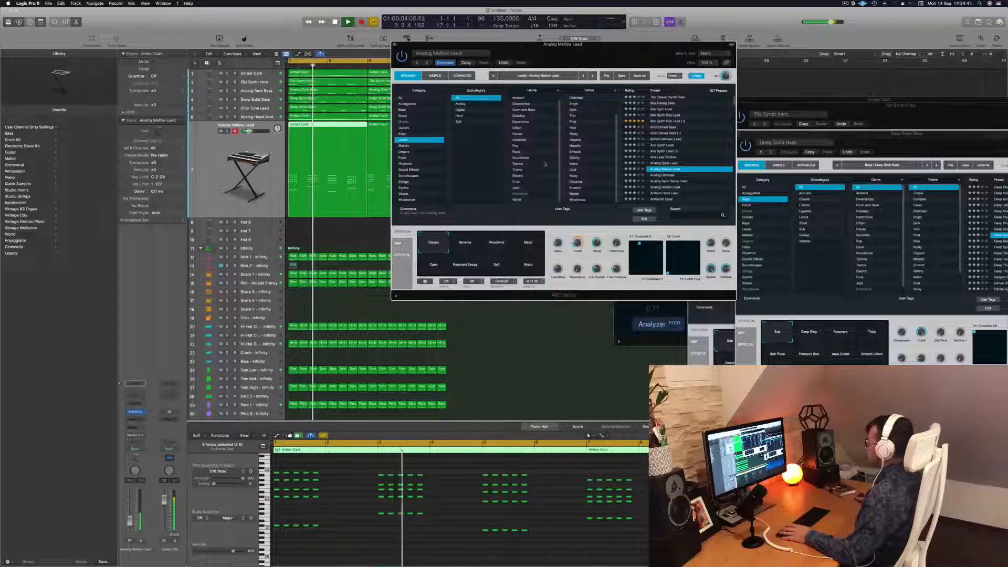
scroll(599, 158, up, 2)
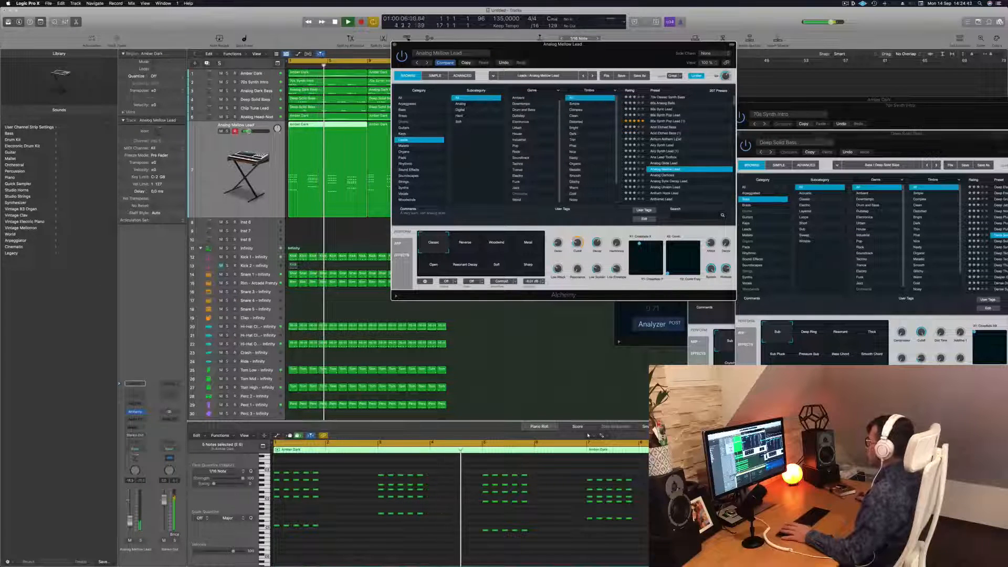
scroll(681, 134, down, 2)
scroll(676, 133, down, 2)
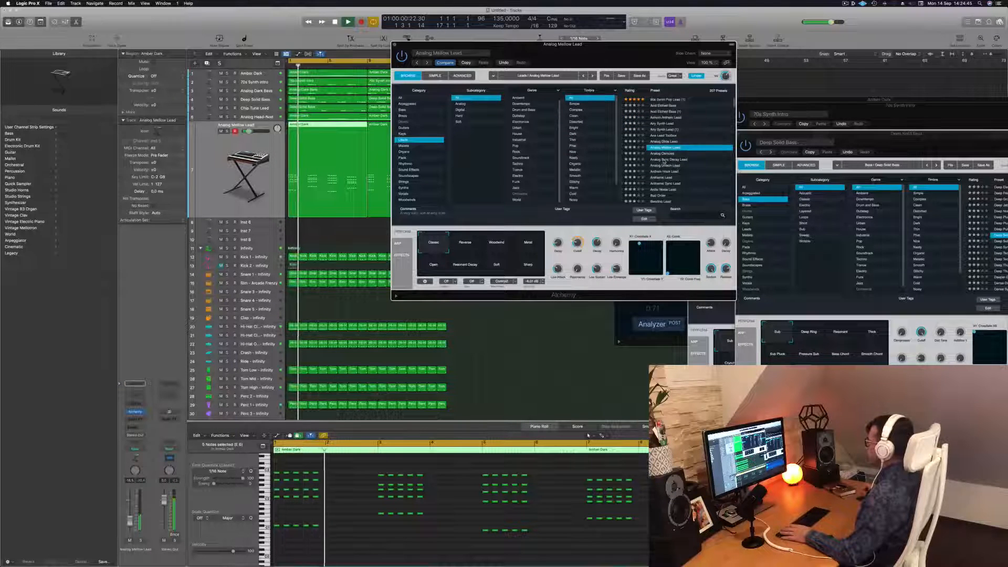
Audition the Analog Sync Decay Lead, Anthemic Sync Lead and Bad Order presets on the chord stabs.
click(665, 160)
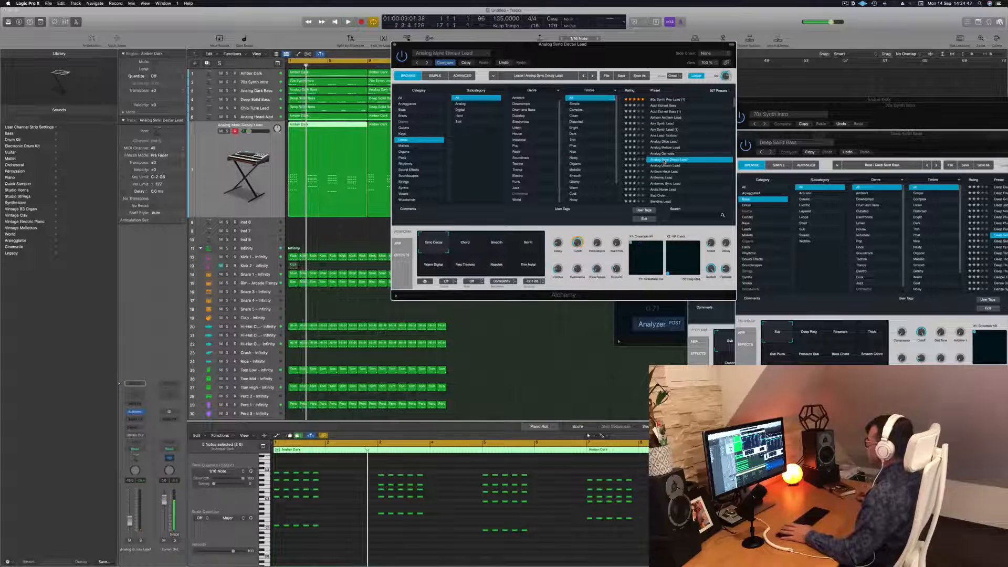
scroll(663, 164, down, 5)
key(space)
click(666, 151)
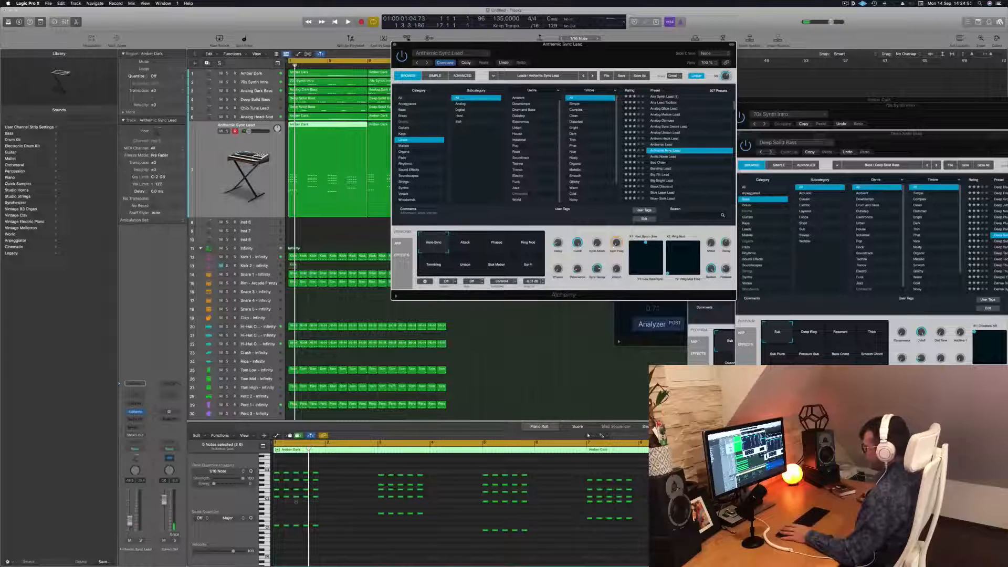
key(space)
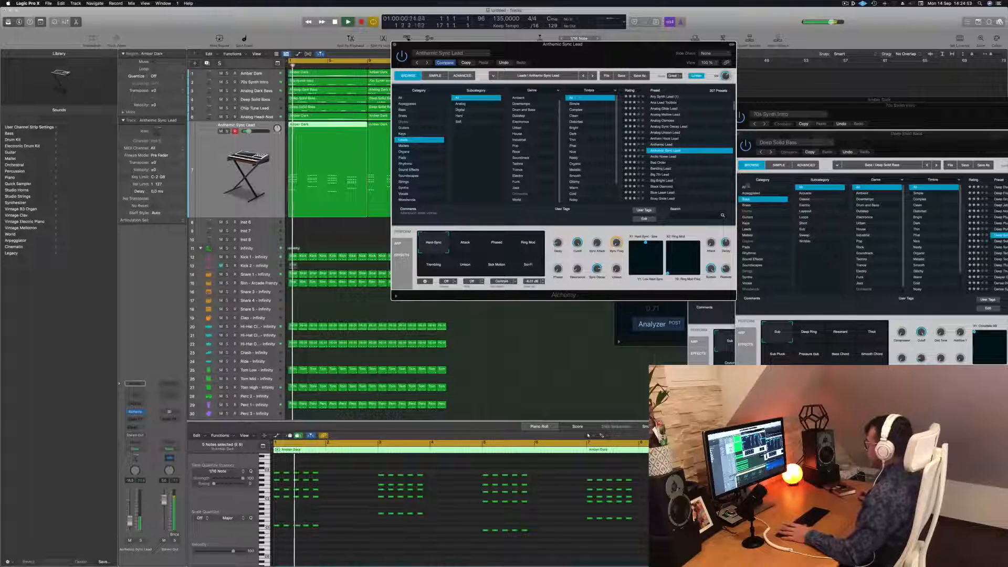
click(658, 162)
Switch the preset category to Keys and audition 80s Bell Vox Layers and 80s Glassy Electric Piano.
click(402, 133)
scroll(667, 105, up, 5)
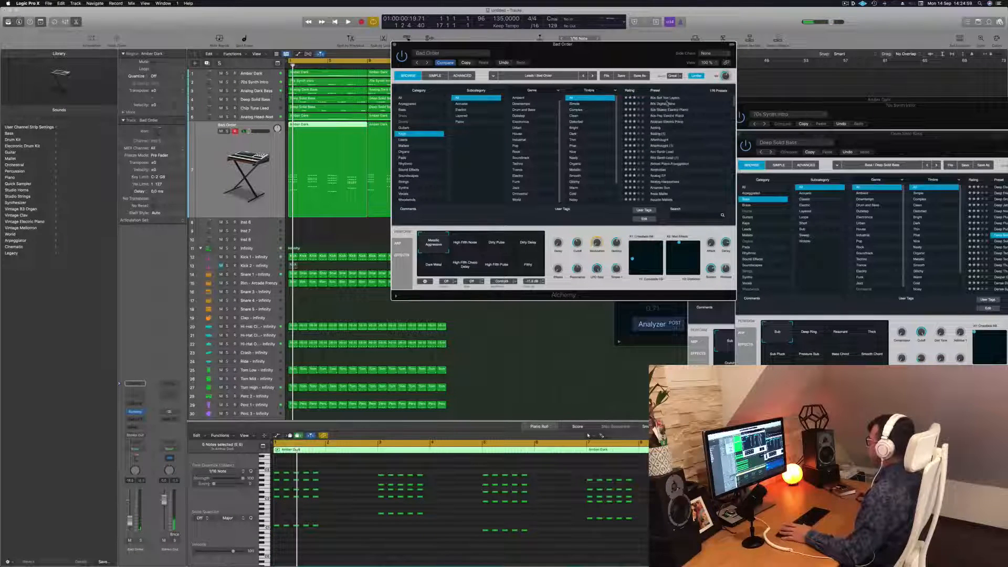
click(664, 99)
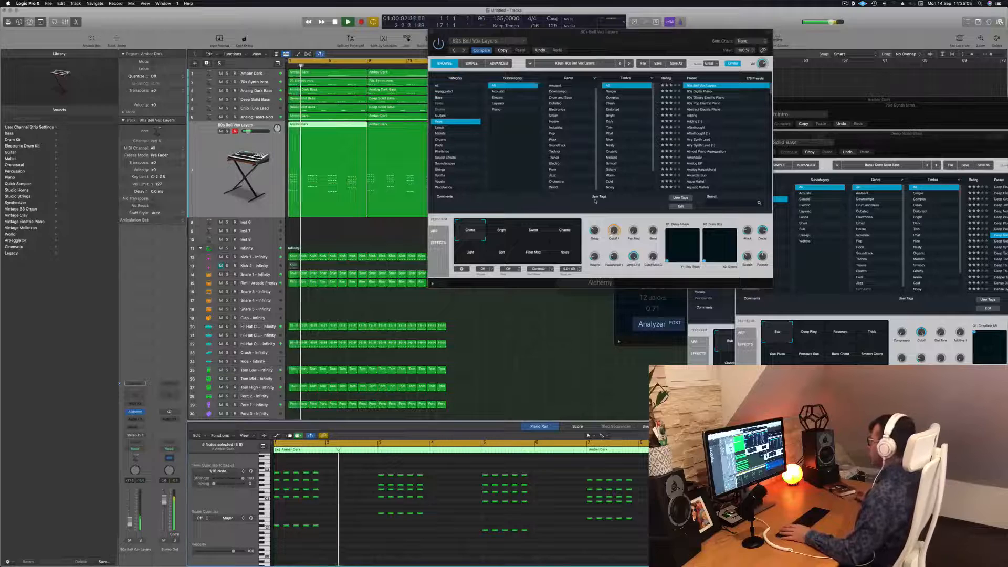
drag(640, 49, 601, 133)
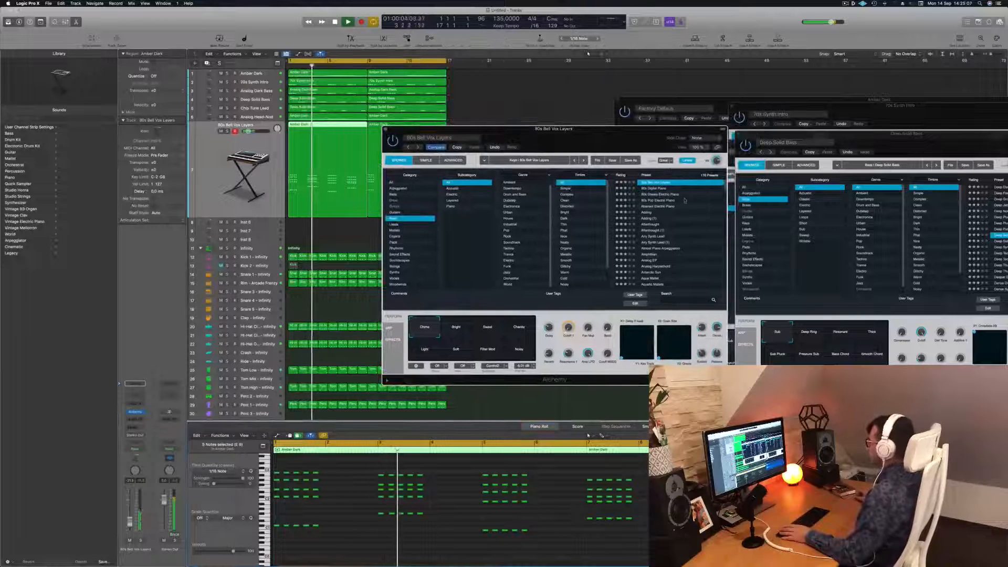
click(661, 195)
key(space)
key(space)
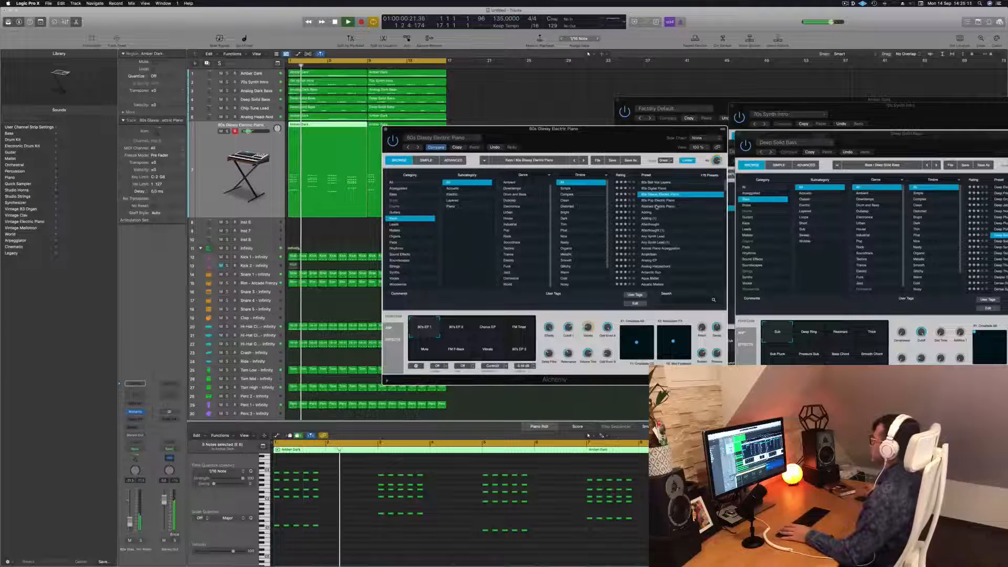
Audition the Abstract Electric Piano and Adding presets, and return the track to Airy Synth Lead.
click(657, 207)
key(space)
key(space)
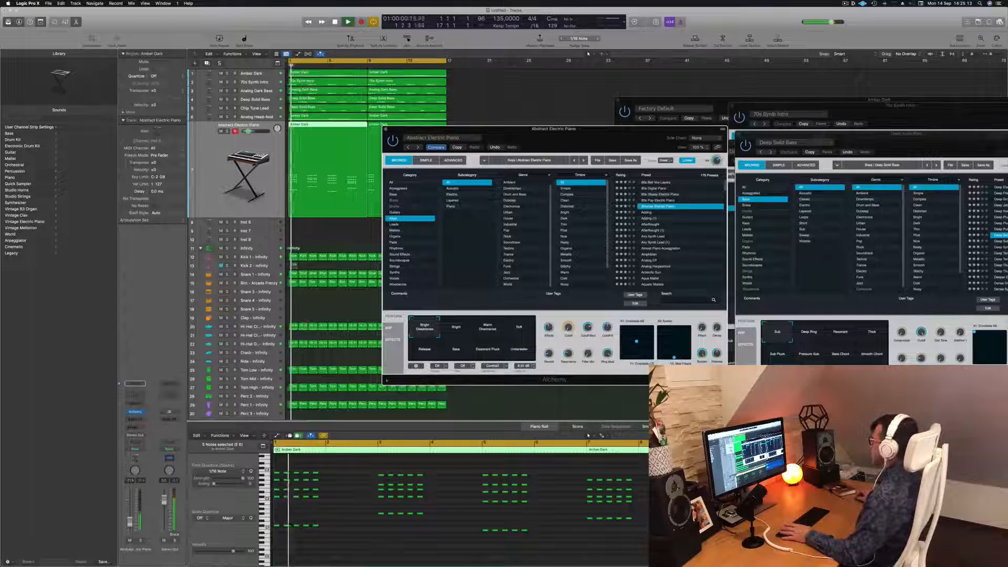
click(652, 218)
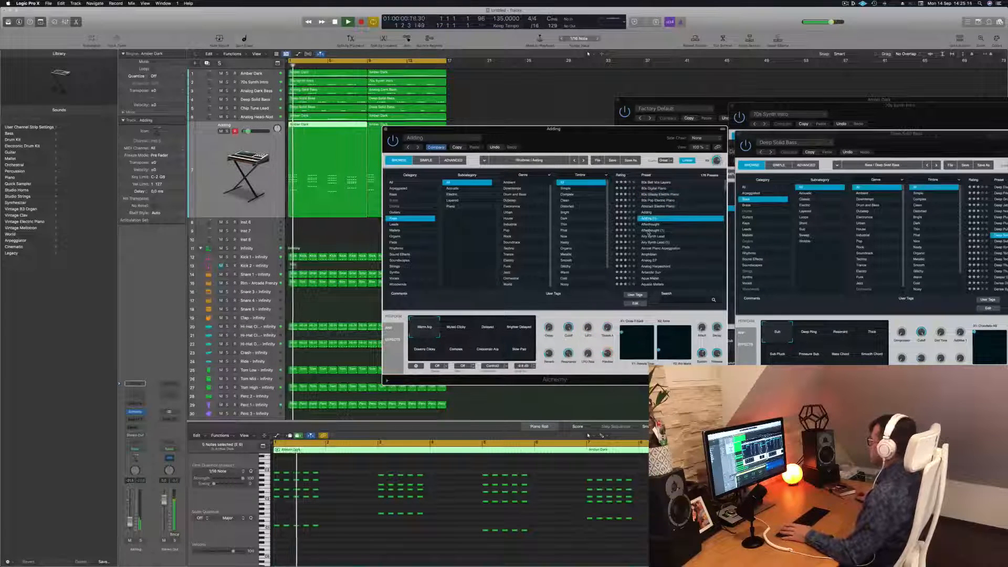
click(652, 237)
key(space)
key(space)
drag(590, 124, 651, 54)
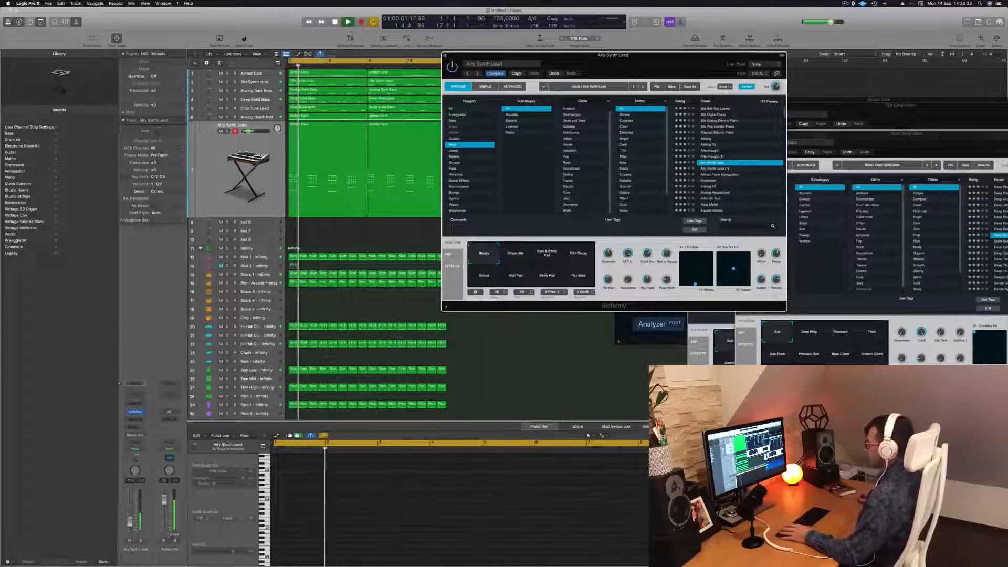
Lower the Airy Synth Lead track's volume slightly and audition sound variations including High Pad and Rez Bass.
drag(130, 521, 130, 524)
click(539, 262)
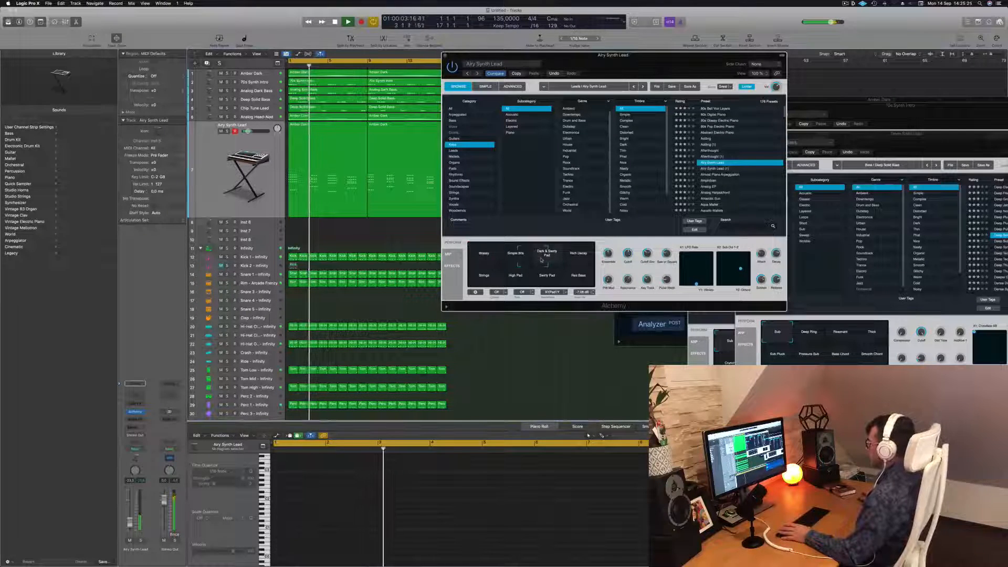
click(522, 254)
click(517, 276)
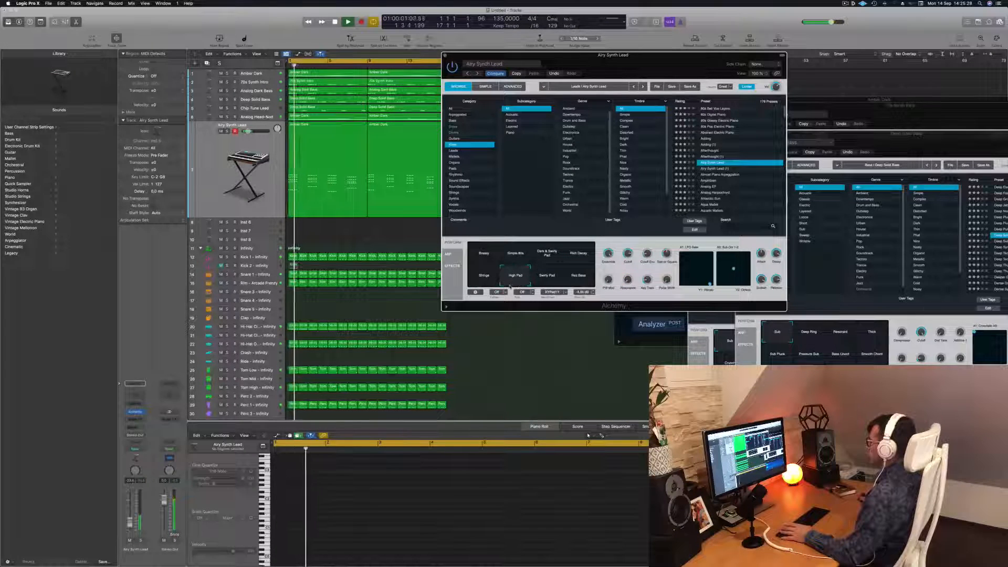
key(space)
click(554, 280)
click(584, 279)
key(space)
key(space)
Compare the Rich Decay variation and its neighbours during playback, and set Airy Synth Lead back to Breezy.
click(586, 247)
key(space)
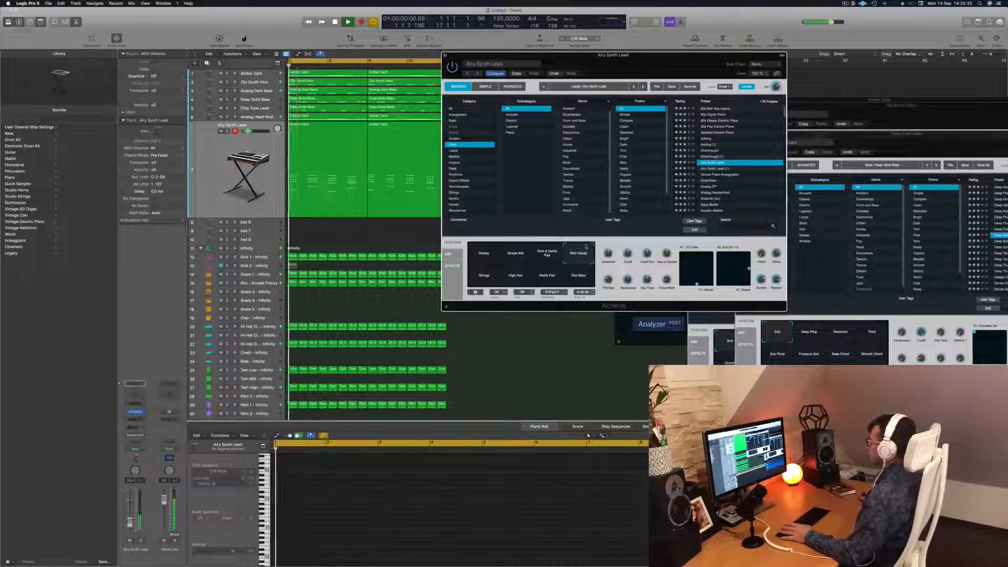
click(549, 256)
click(516, 256)
click(486, 256)
key(space)
key(space)
scroll(722, 177, down, 3)
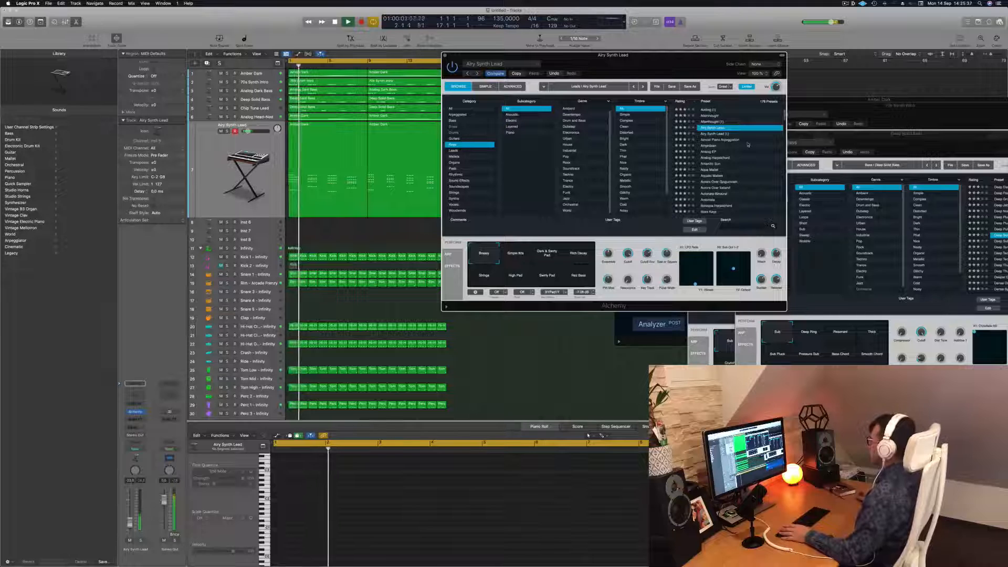
Close the Airy Synth Lead instrument window, replay the arrangement and move the Musical Typing keyboard clear of the regions.
drag(653, 64, 669, 64)
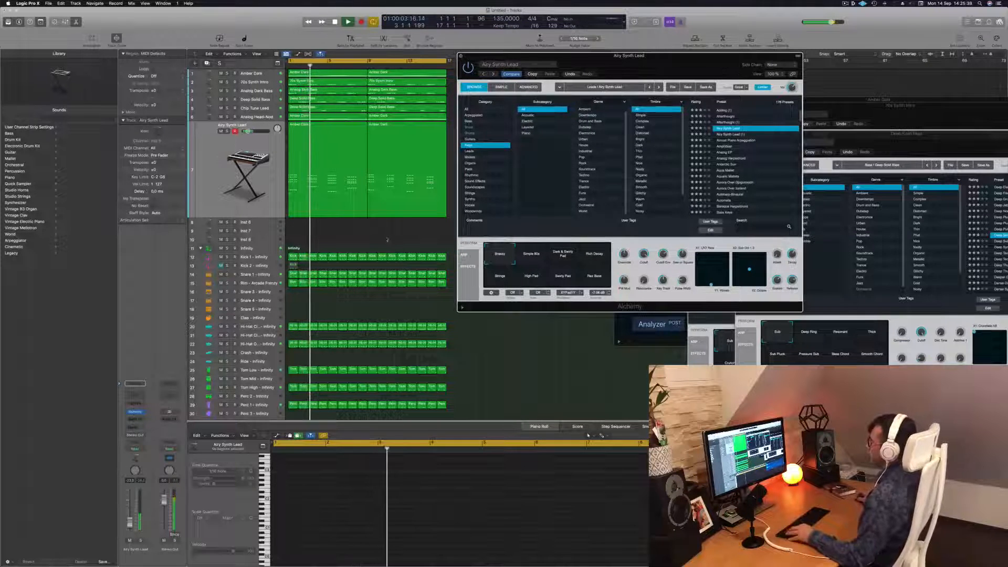
key(super+w)
click(231, 157)
key(space)
key(space)
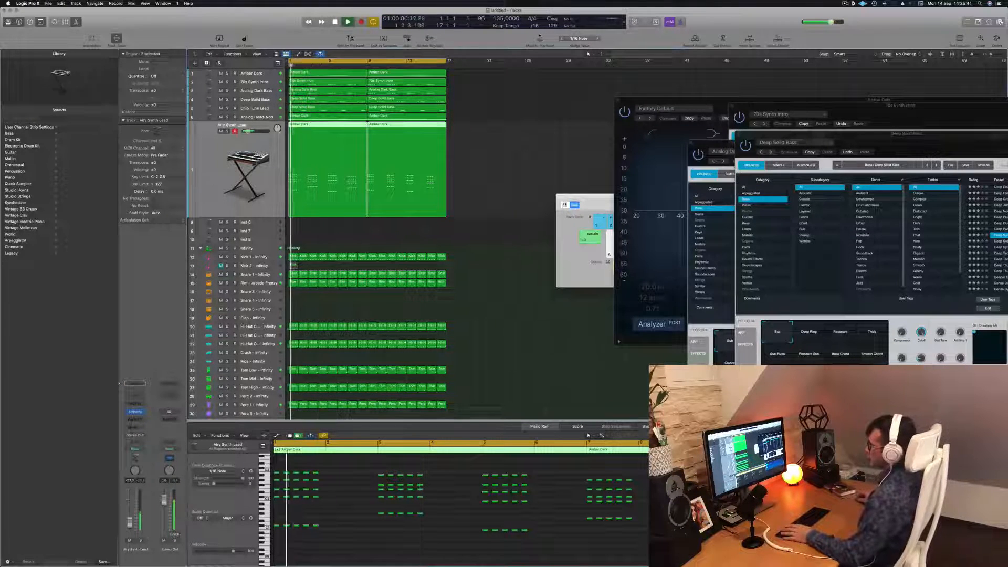
drag(585, 197, 540, 209)
drag(695, 220, 889, 274)
click(454, 240)
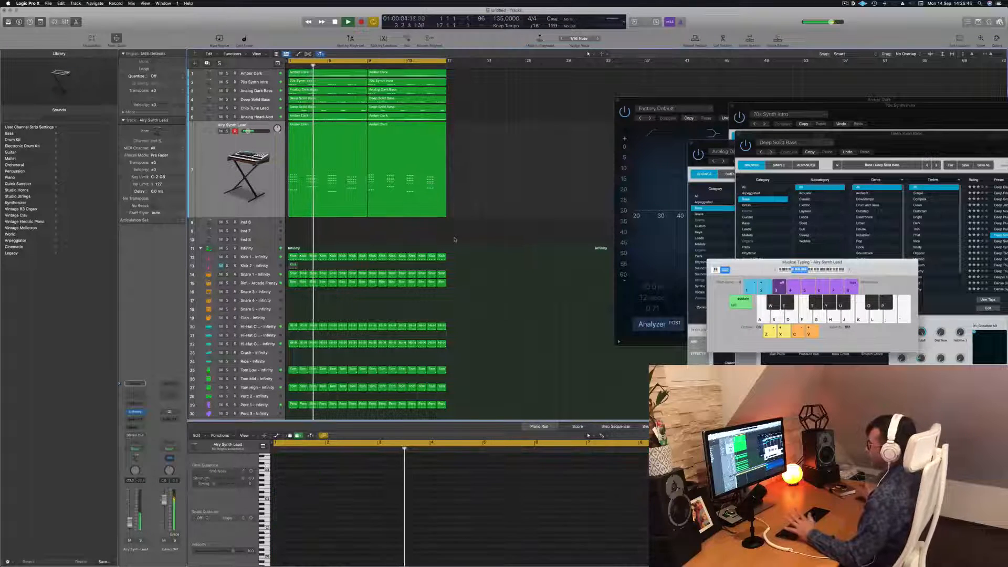
Duplicate the Airy Synth Lead track with its settings as an empty track directly beneath the original.
scroll(526, 190, up, 3)
scroll(527, 191, down, 3)
scroll(528, 191, up, 1)
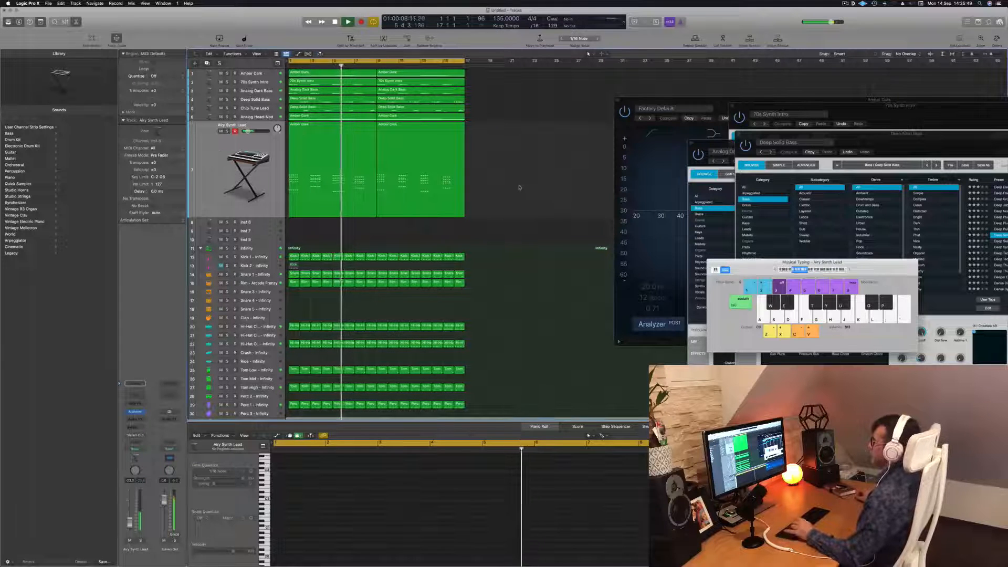
click(246, 182)
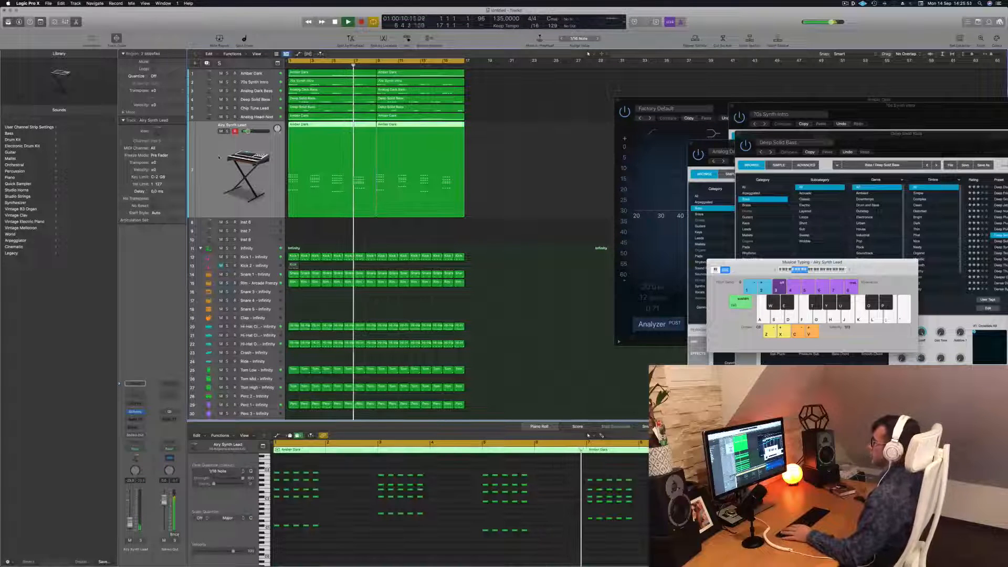
key(Return)
click(208, 64)
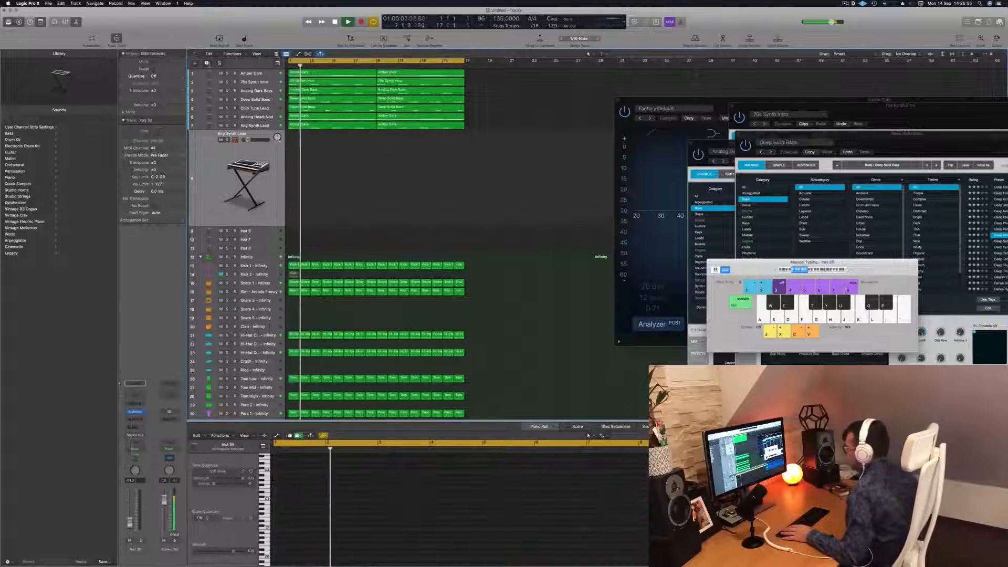
click(353, 124)
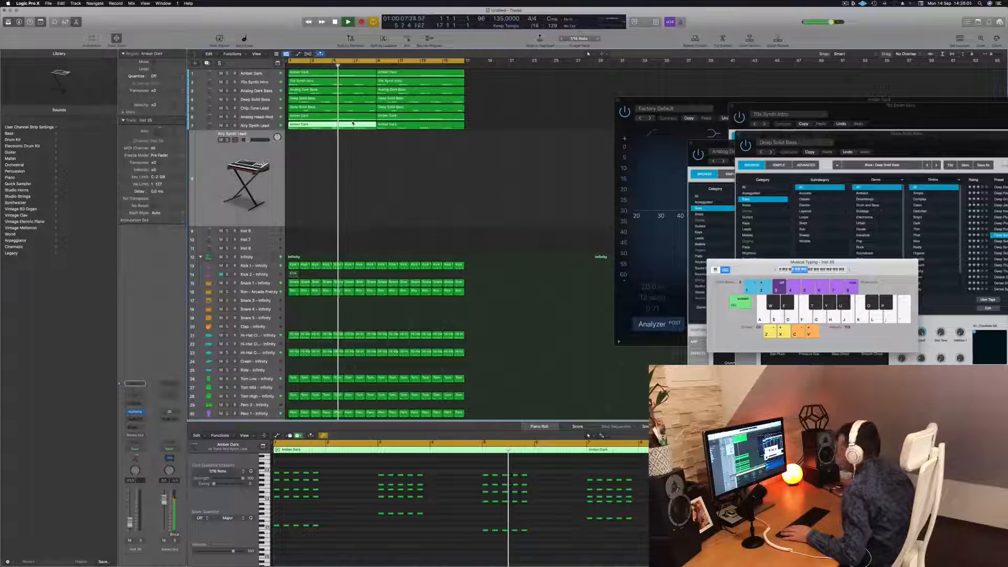
click(387, 176)
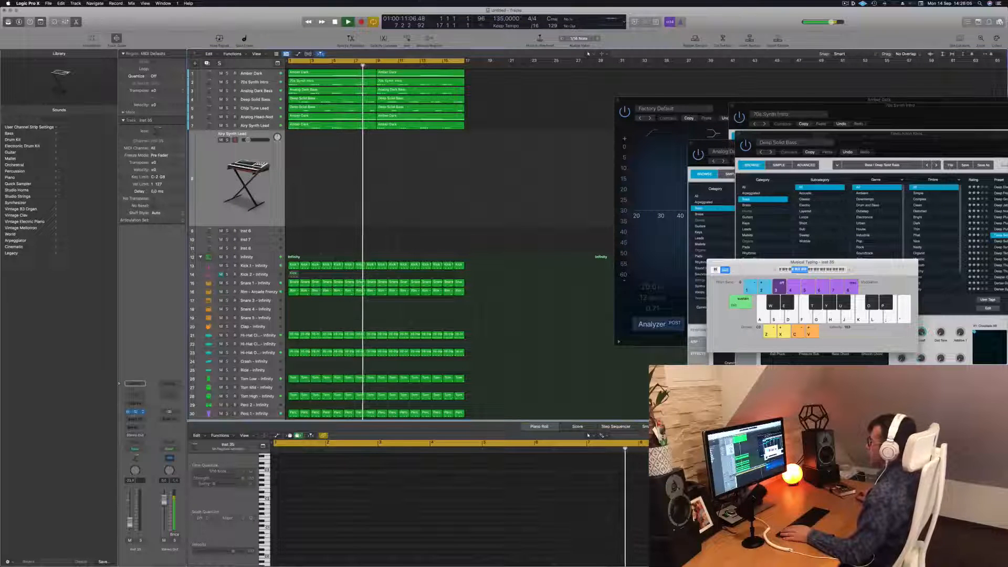
Open the duplicated track's Alchemy instrument, place its window beside the regions and restart the loop.
click(135, 413)
drag(510, 93, 689, 104)
key(space)
key(space)
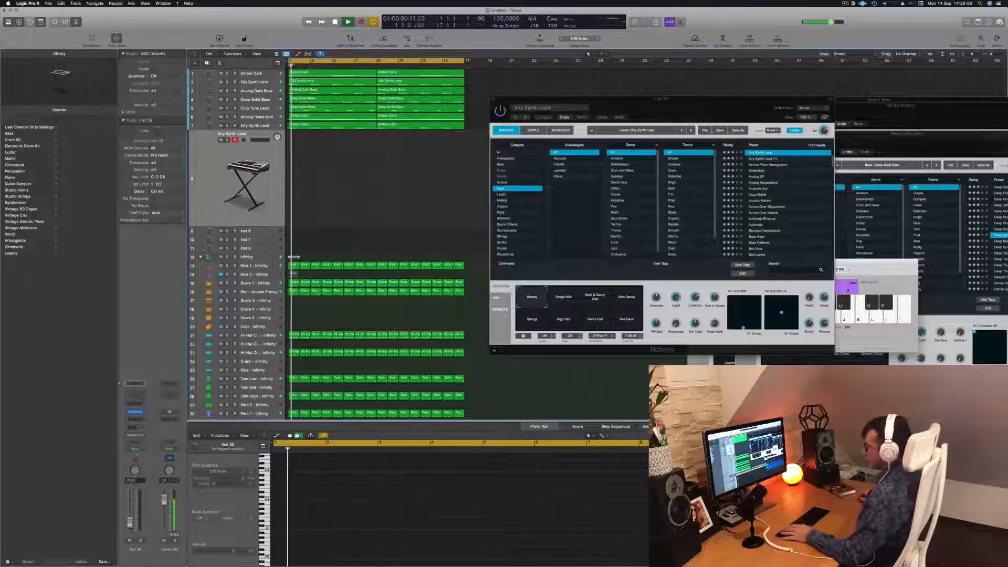
Add a send to Bus 3 on the duplicated Airy Synth Lead track.
click(135, 384)
mouse_move(142, 437)
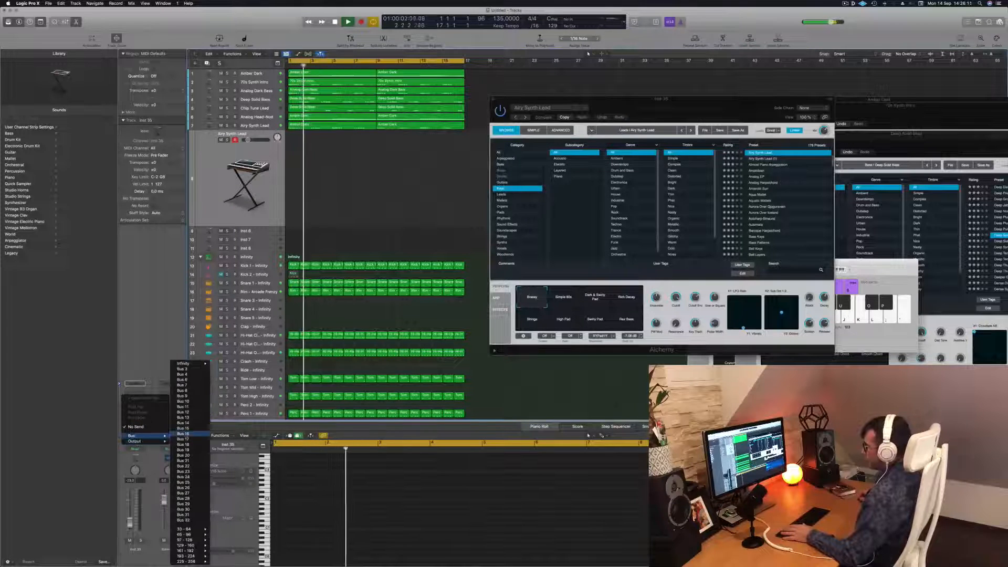
click(180, 370)
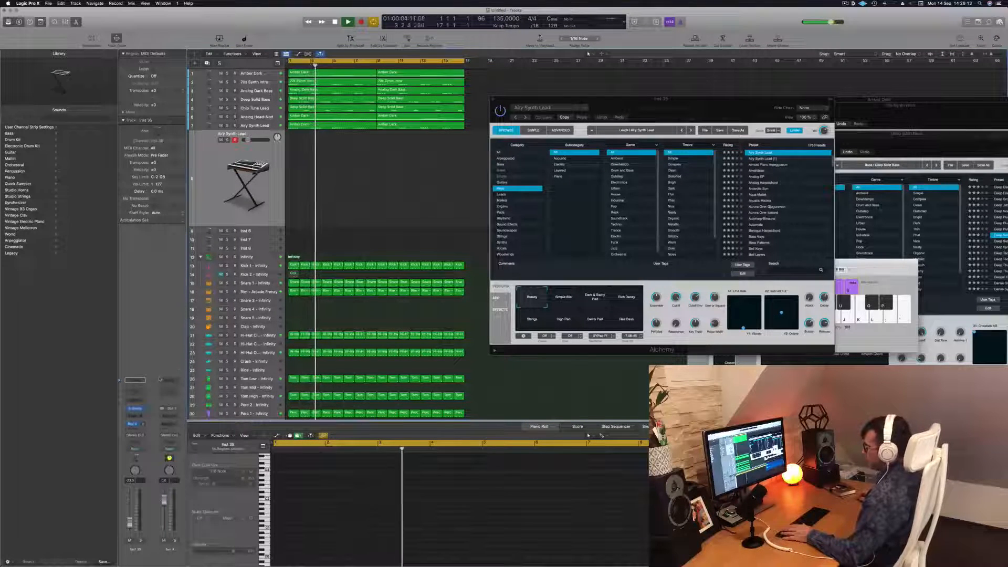
Insert a stereo SilverVerb reverb on the aux channel fed by the Airy Synth Lead send.
click(171, 416)
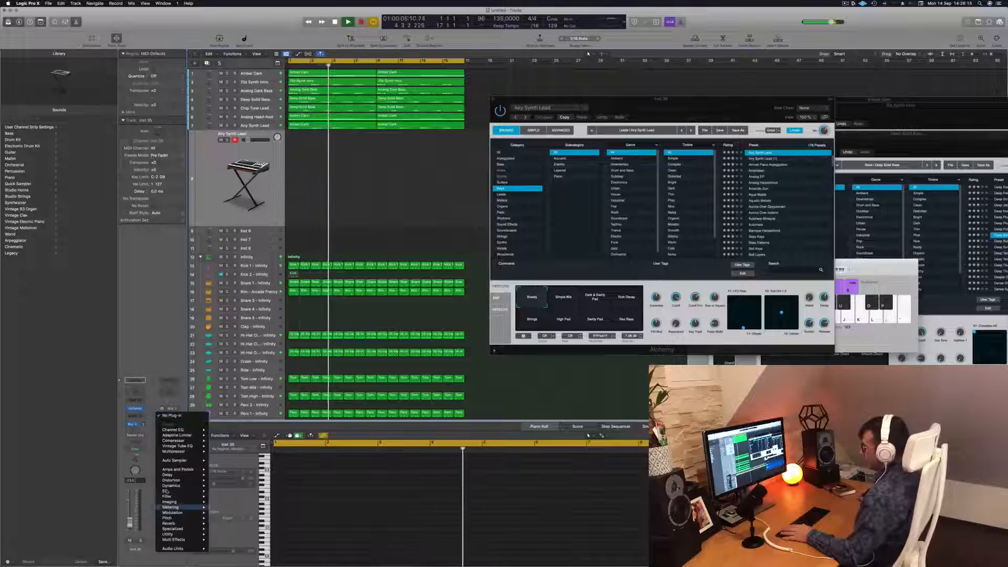
mouse_move(183, 496)
mouse_move(181, 523)
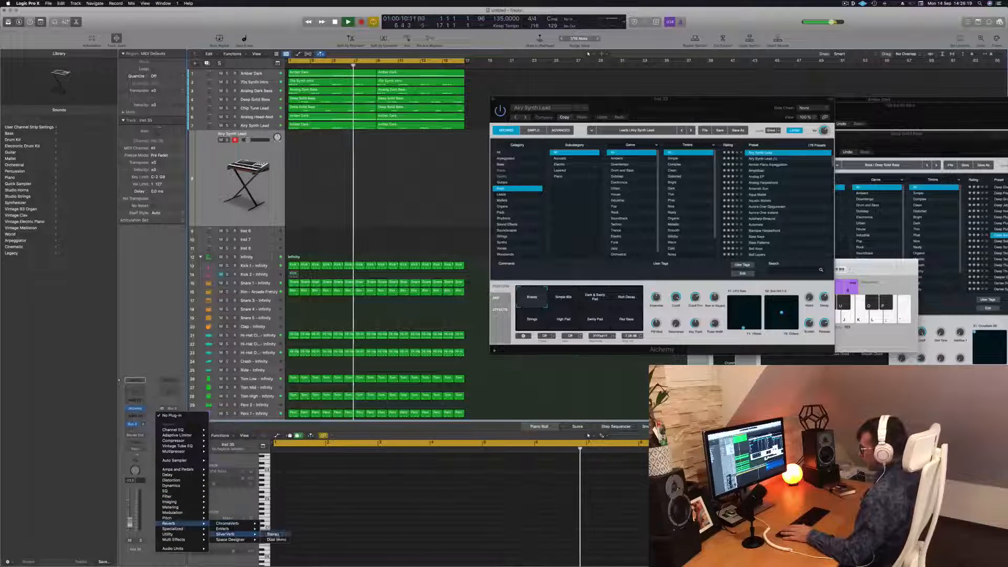
click(235, 535)
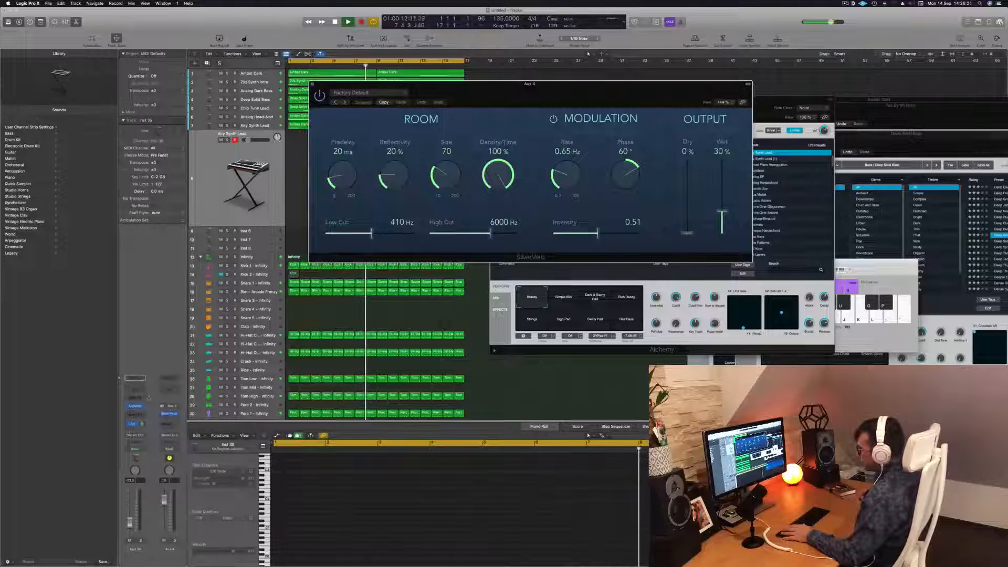
Load the grandiose preset in SilverVerb and restart the loop with the reverb window in view.
click(388, 93)
click(363, 208)
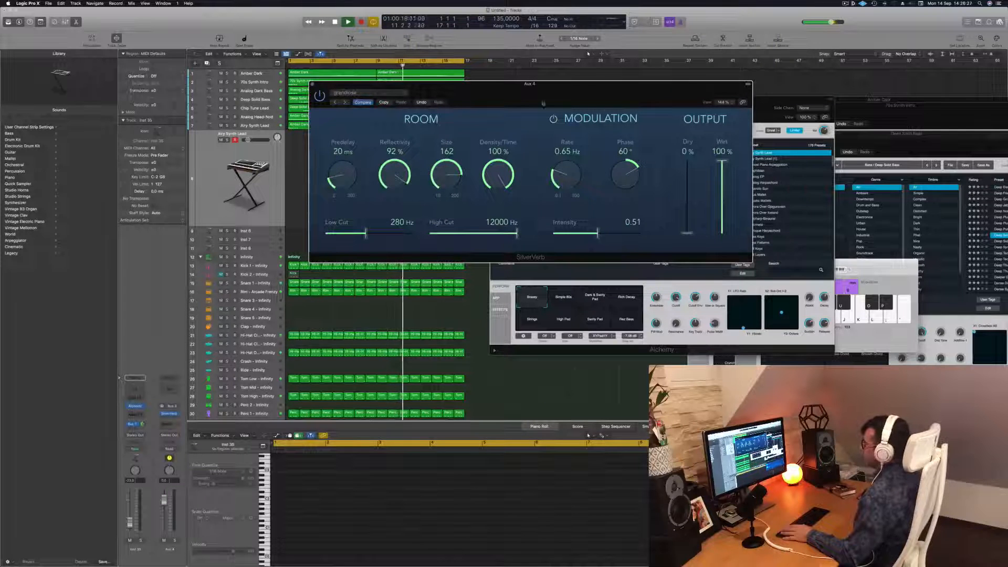
drag(503, 97, 523, 92)
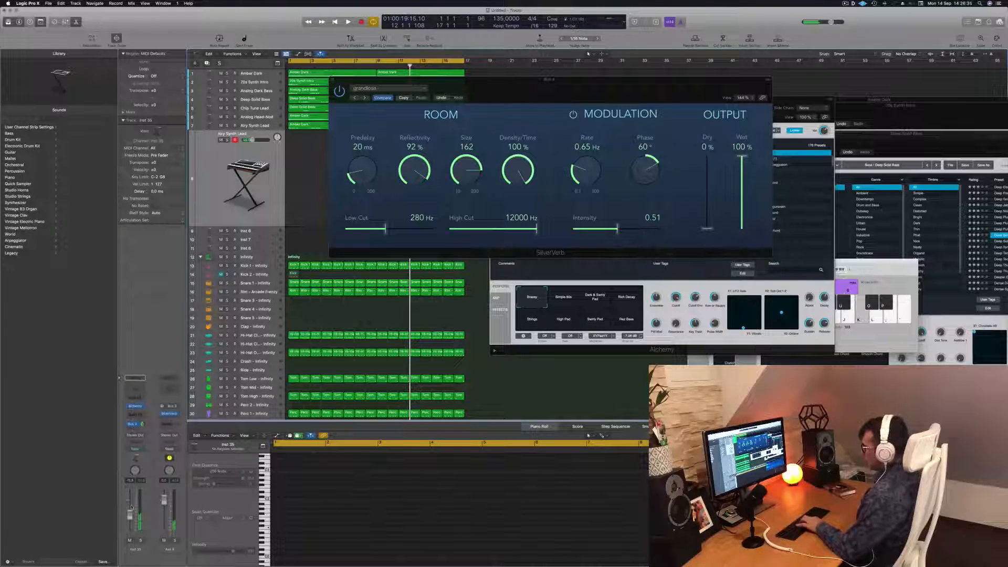
key(space)
drag(547, 83, 526, 85)
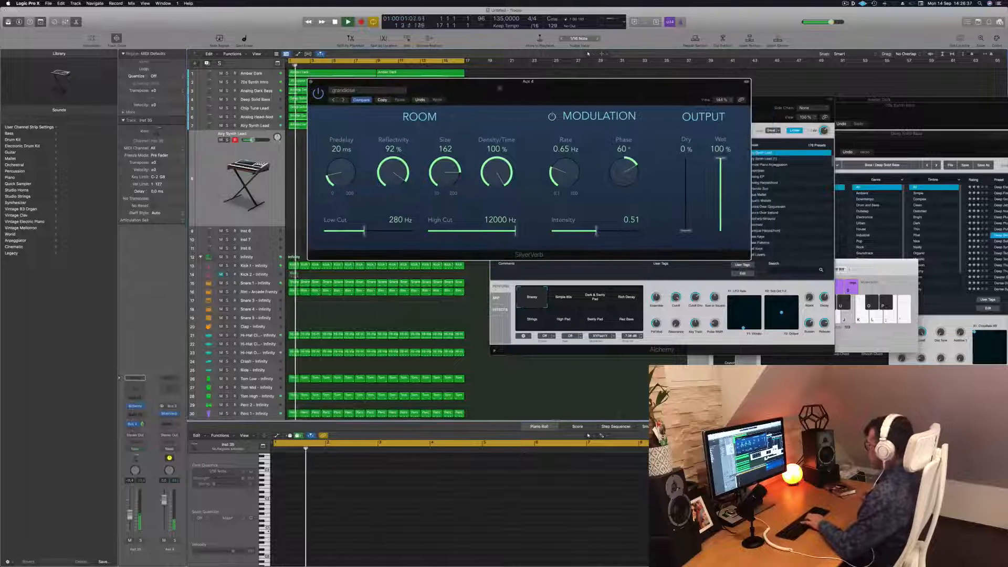
Open the Musical Typing keyboard, raise its octave range and audition a note through the reverb.
key(super+k)
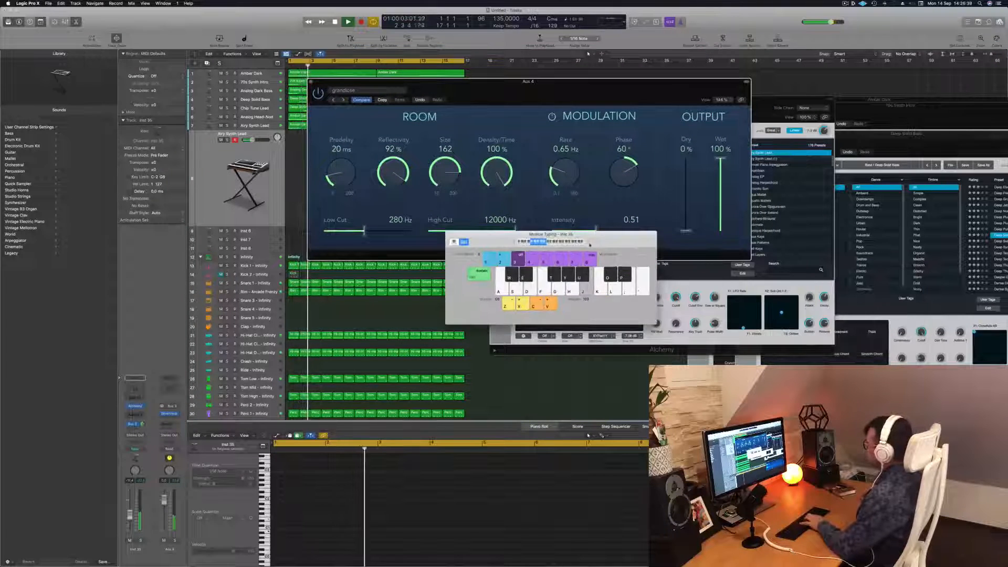
key(x)
key(x)
key(x)
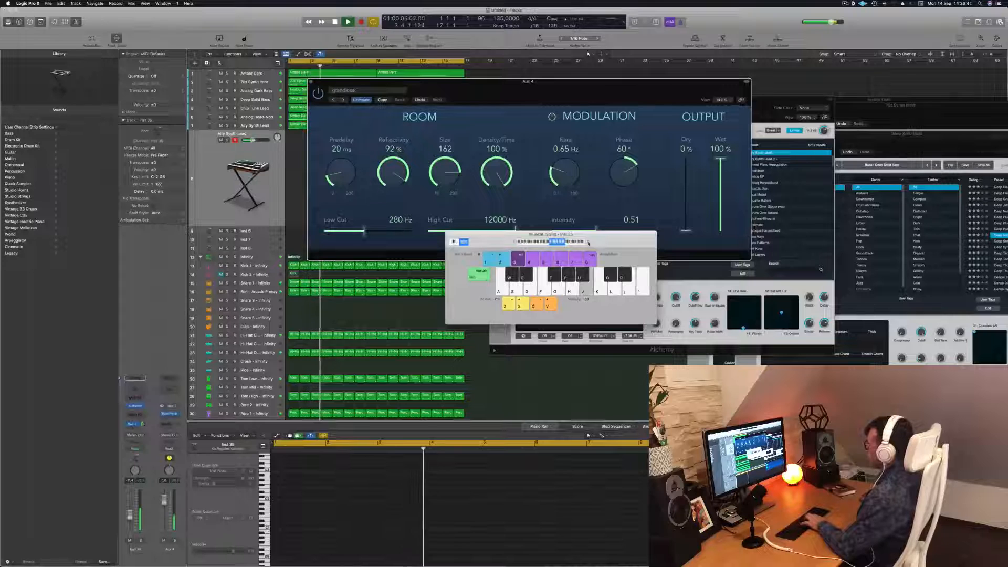
key(l)
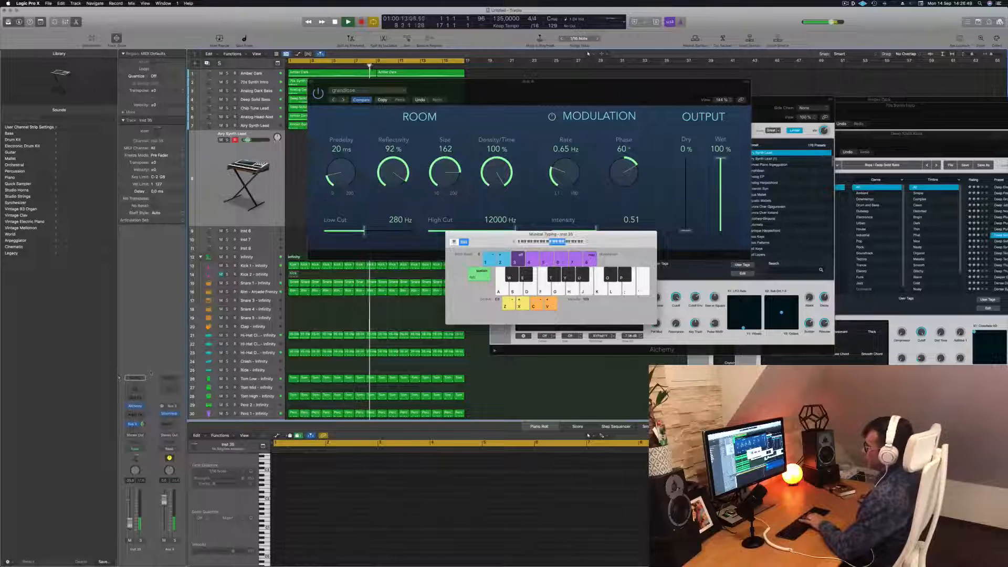
Bring the duplicated track's Alchemy window to the front and record a short take on that track.
click(135, 408)
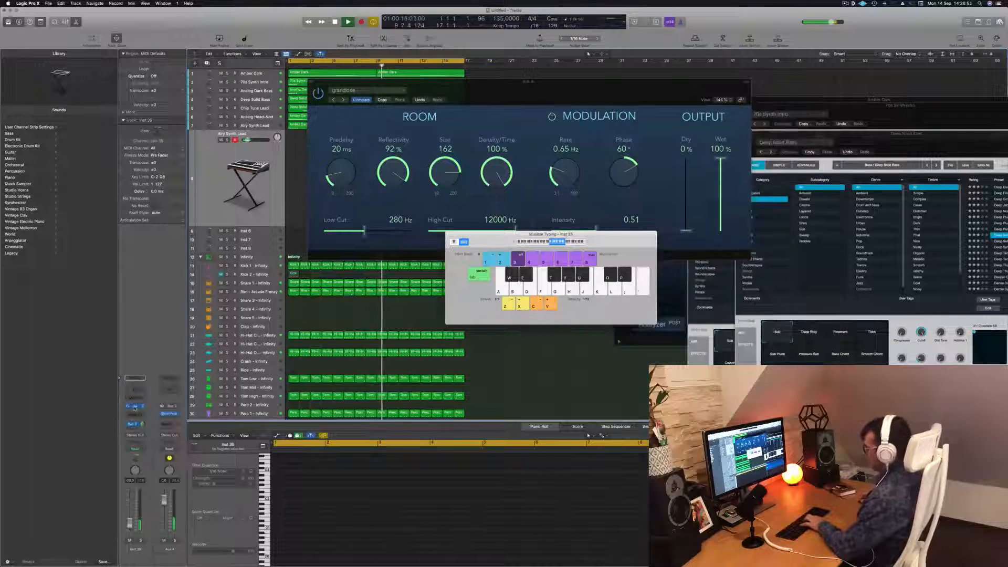
click(135, 406)
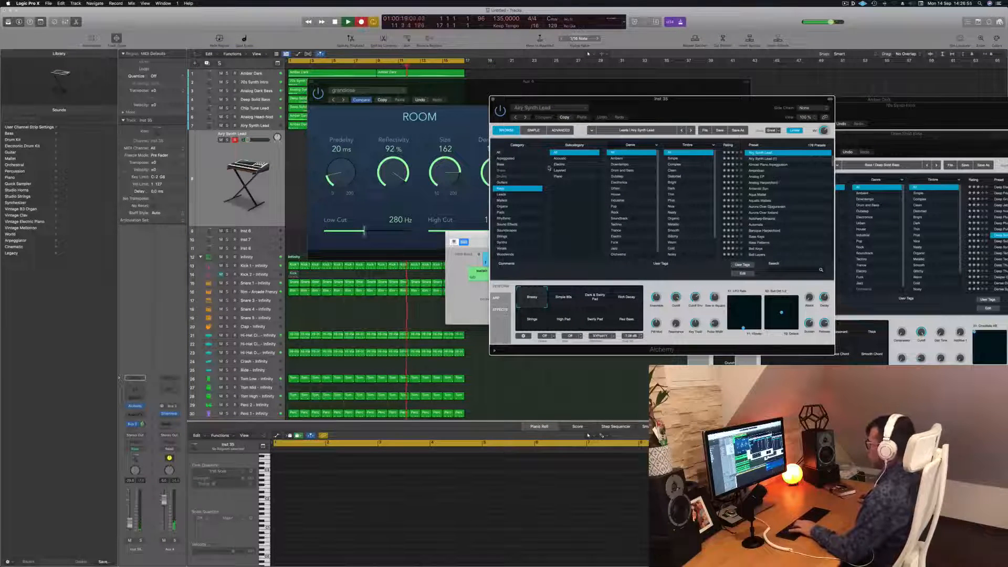
key(space)
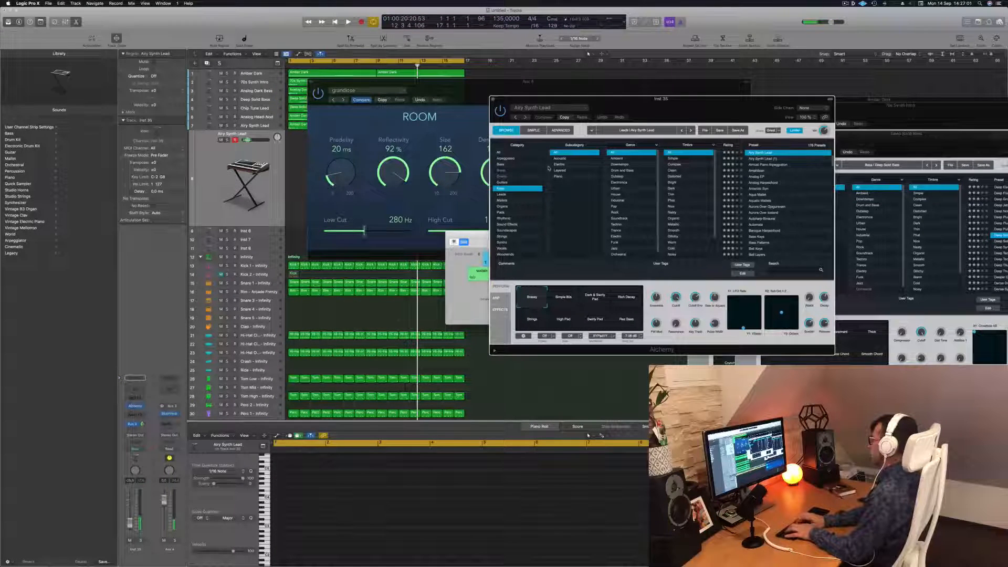
Replay the arrangement from the start and reopen the track's Alchemy window in front of the reverb window.
key(Return)
key(space)
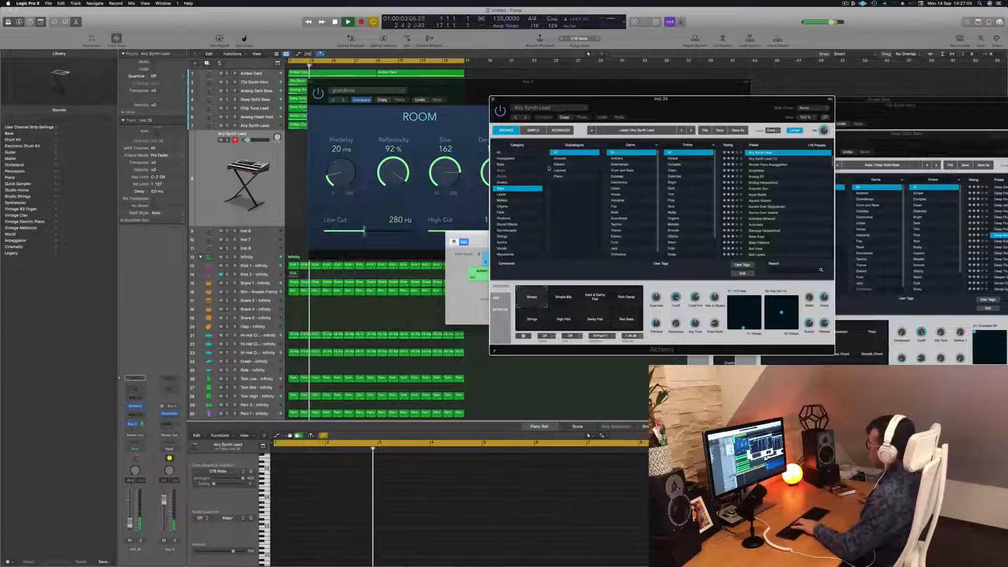
drag(549, 99, 585, 79)
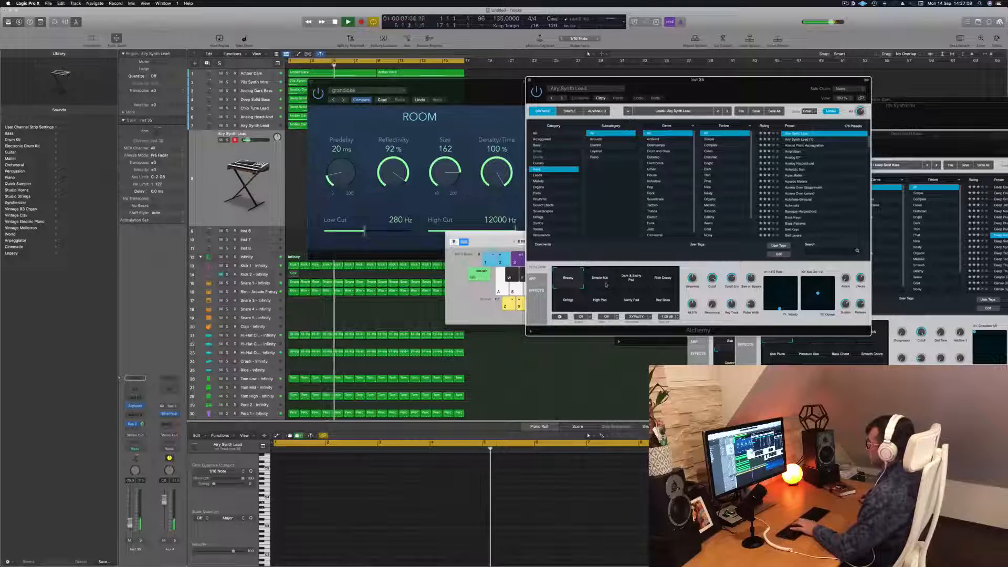
click(275, 202)
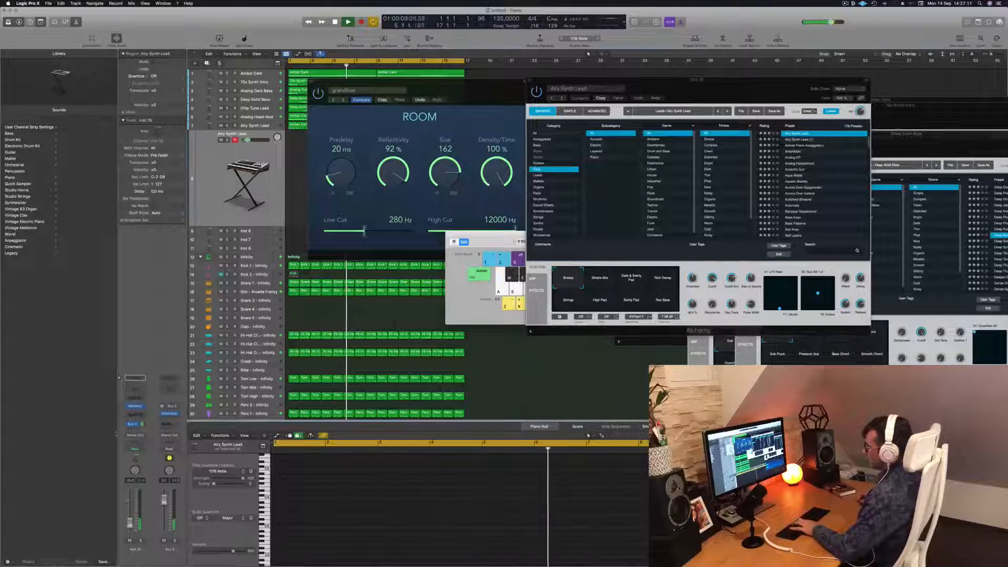
click(136, 407)
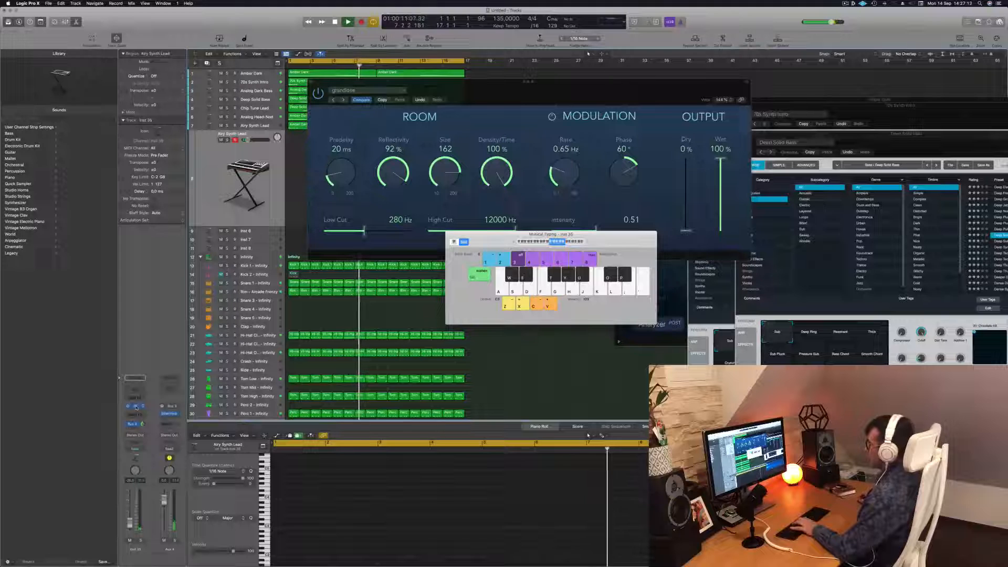
click(136, 407)
click(136, 407)
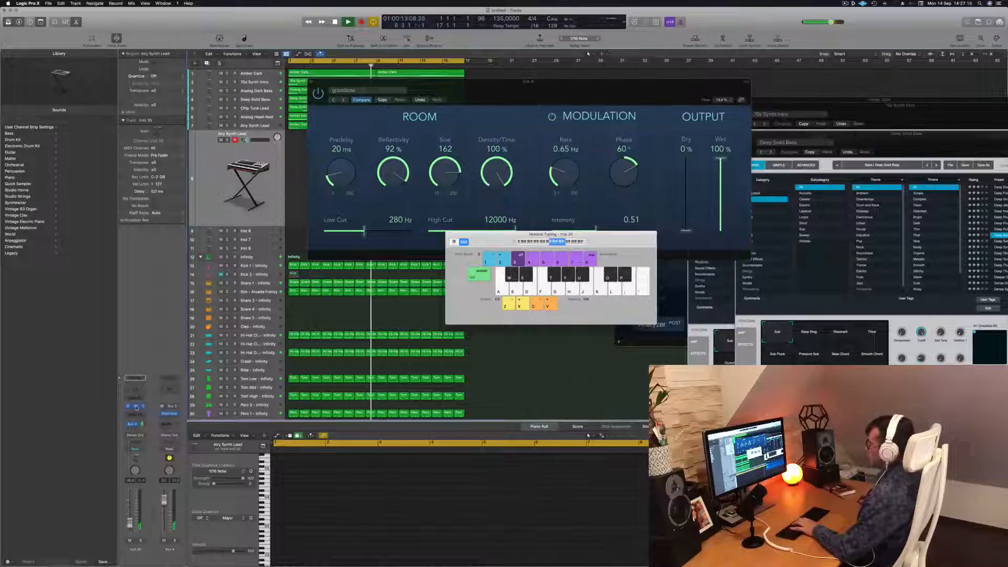
click(136, 407)
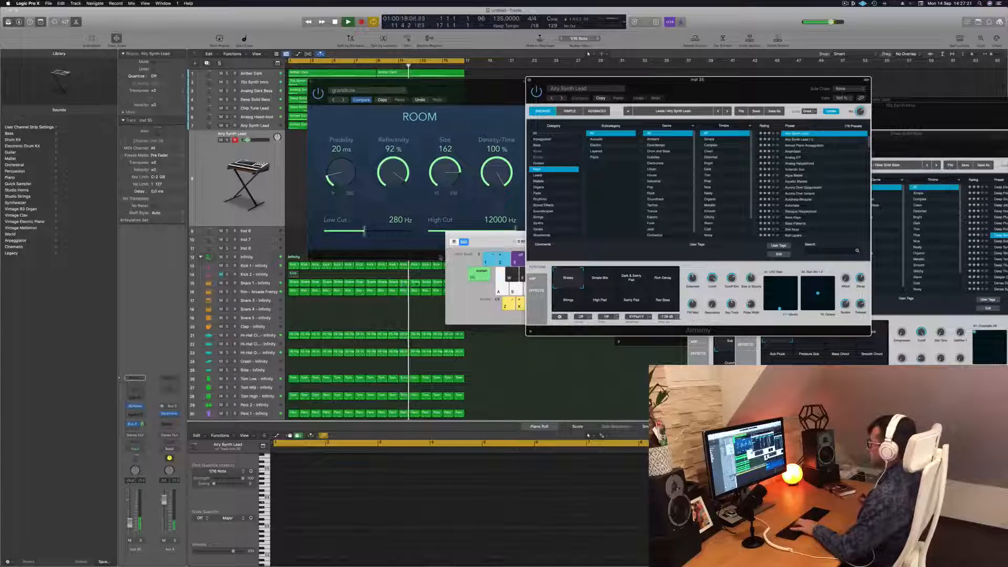
Arrange the Musical Typing, SilverVerb and Alchemy windows so the duplicated track's regions stay uncovered.
drag(501, 241, 343, 239)
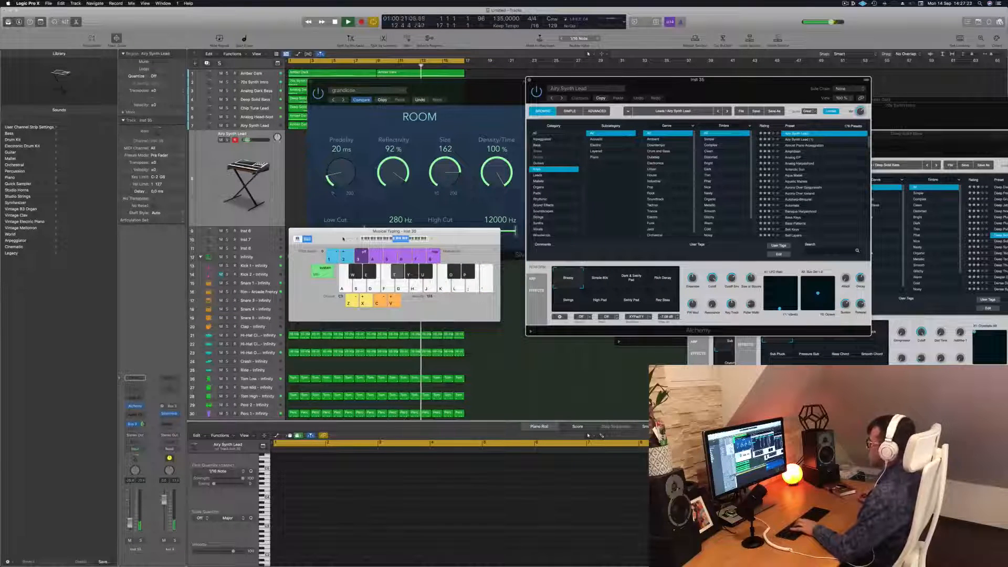
click(489, 98)
drag(489, 98, 859, 212)
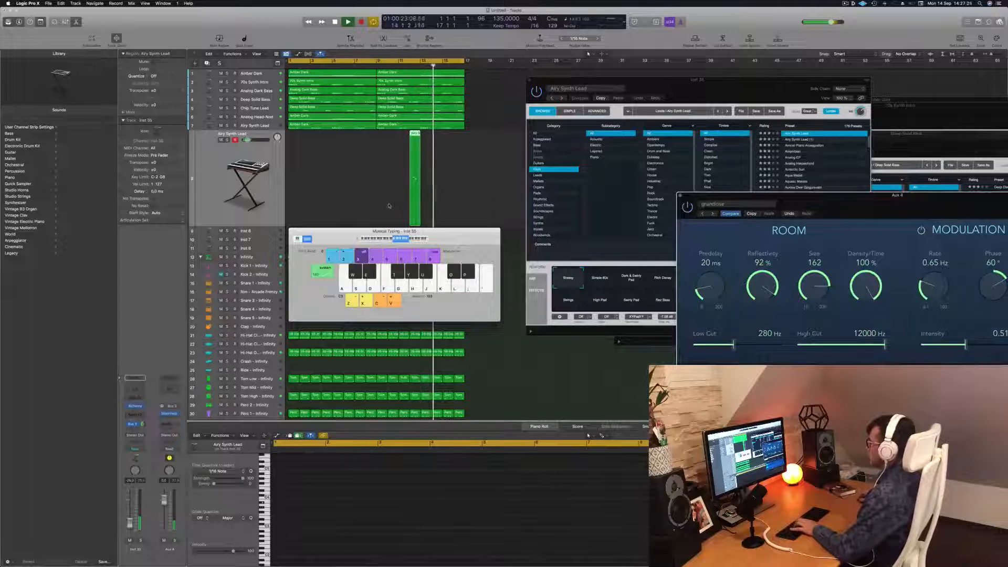
drag(728, 88, 651, 87)
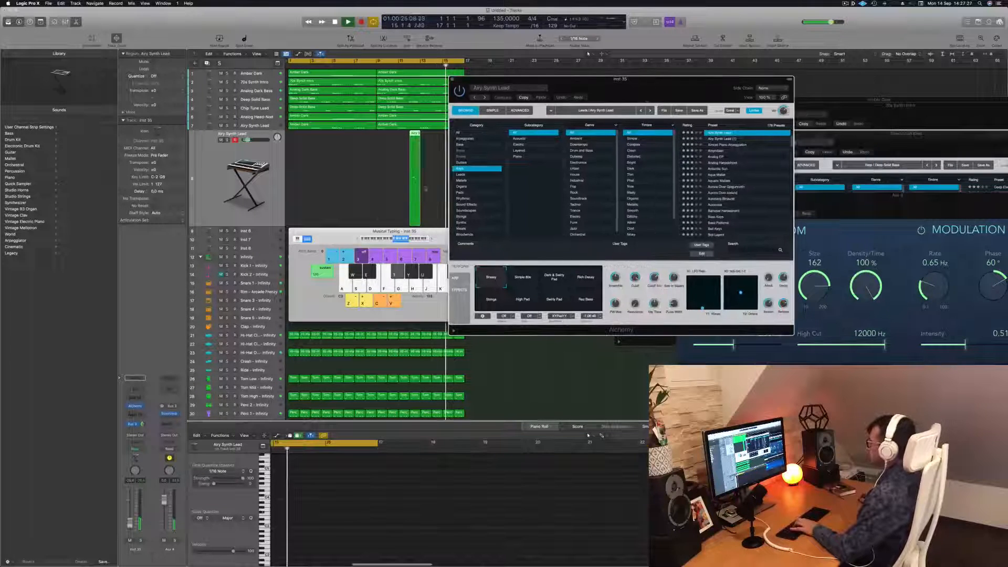
click(338, 237)
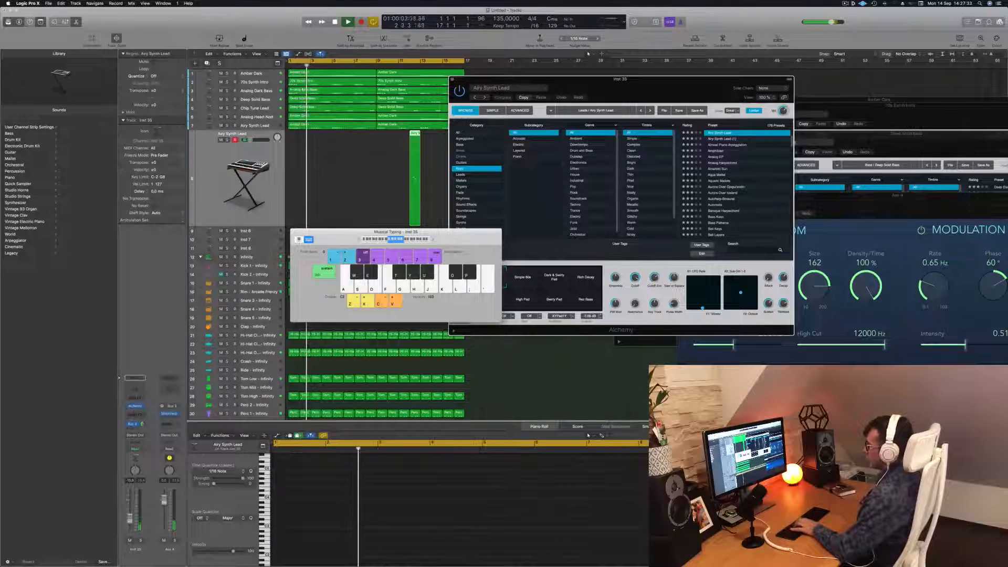
drag(684, 80, 710, 67)
Switch the Airy Synth Lead patch to the Rich Decay snapshot, raise the track's volume slightly and audition a note.
click(542, 264)
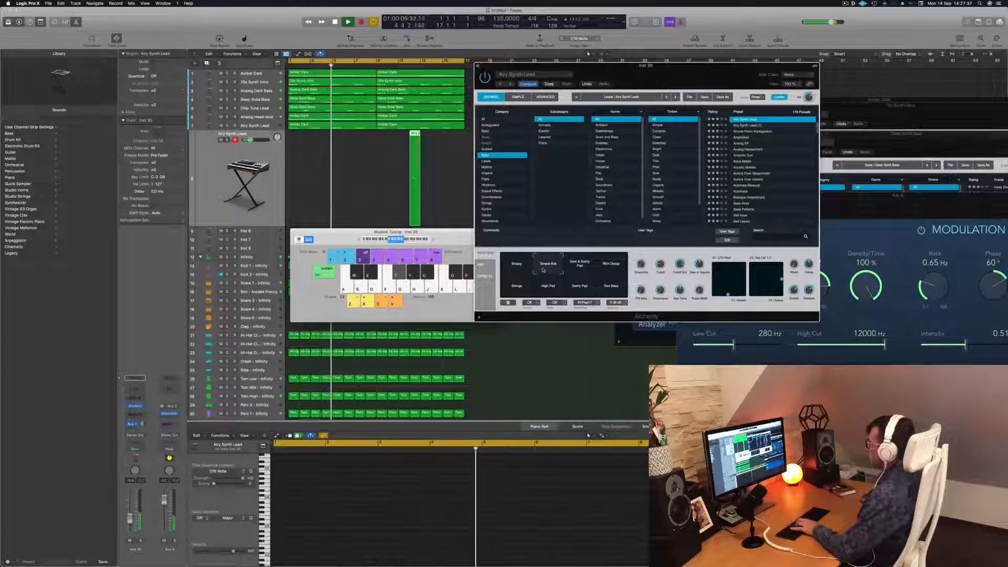
click(580, 264)
click(611, 265)
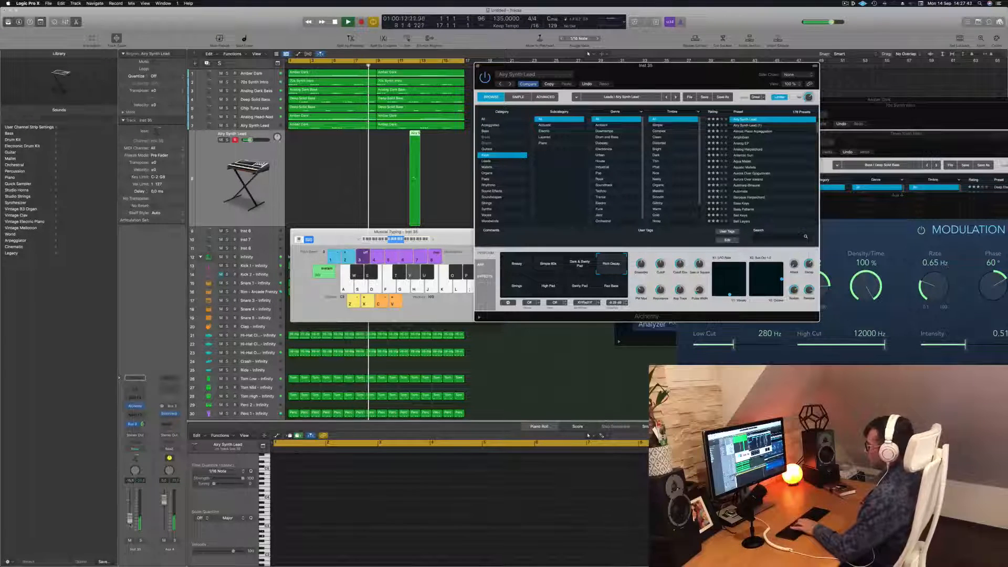
drag(130, 520, 130, 518)
key(y)
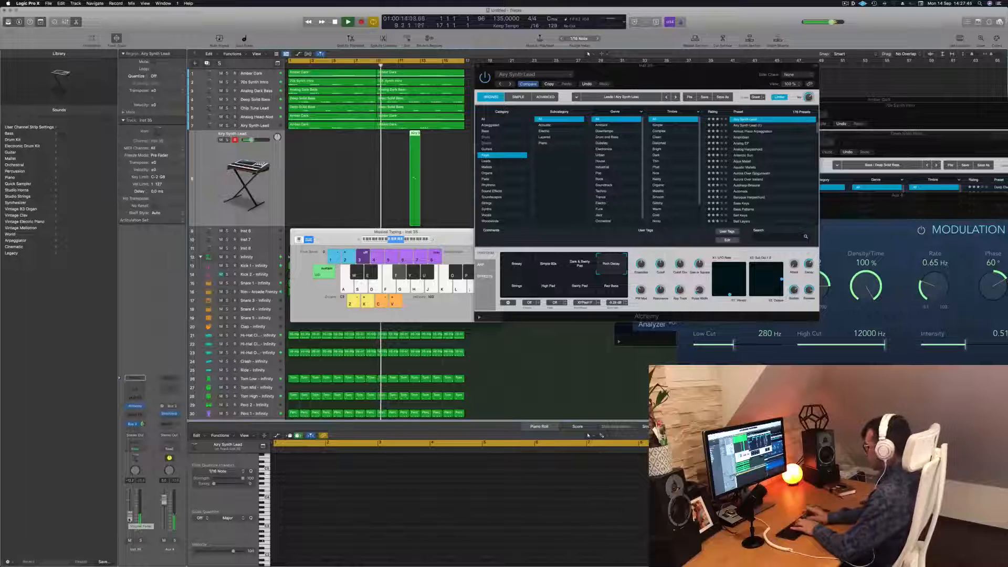
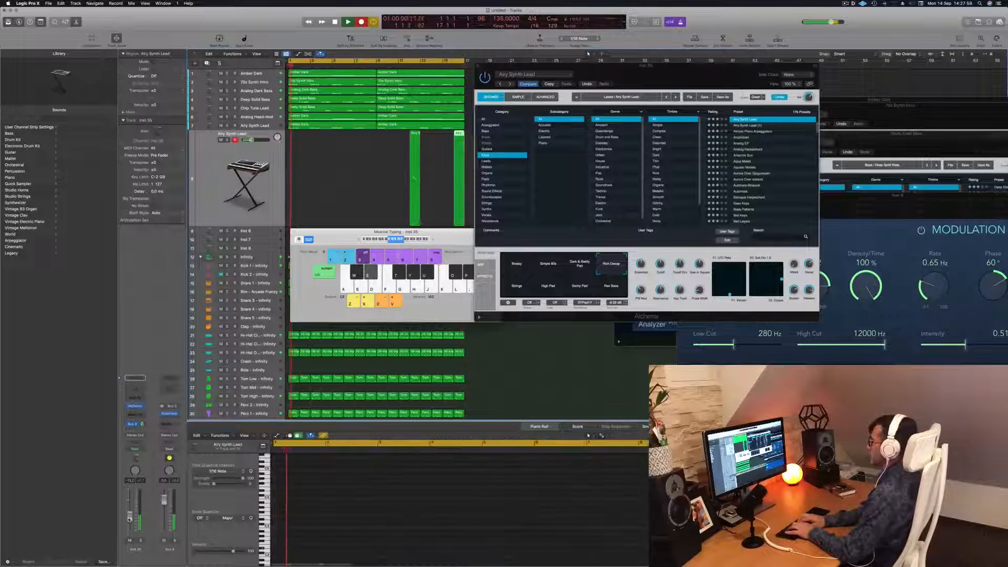
Record a single-note melody on the duplicated Airy Synth Lead track with Musical Typing, stop recording and play the loop back.
key(i)
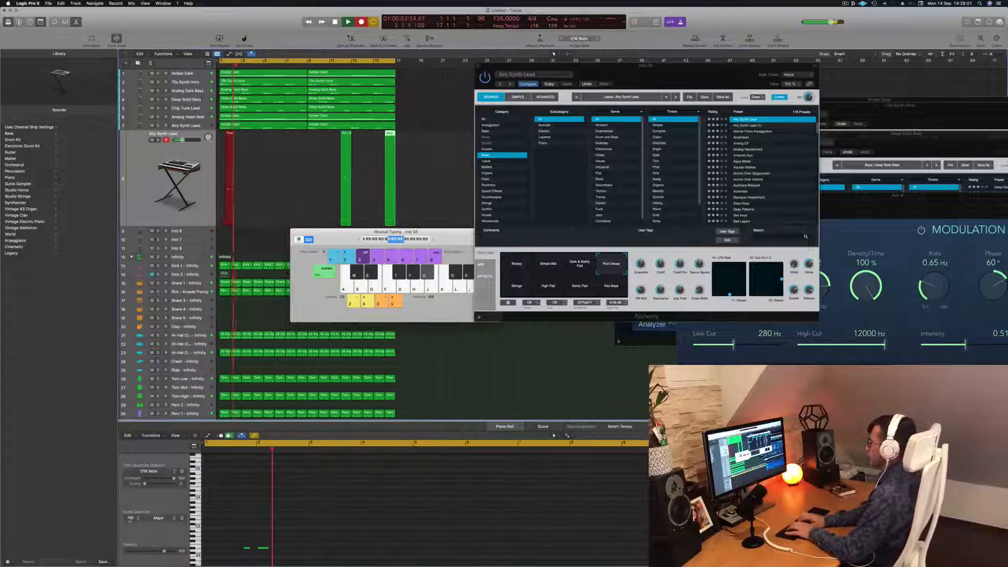
key(e)
key(e)
key(u)
key(y)
key(e)
key(u)
key(y)
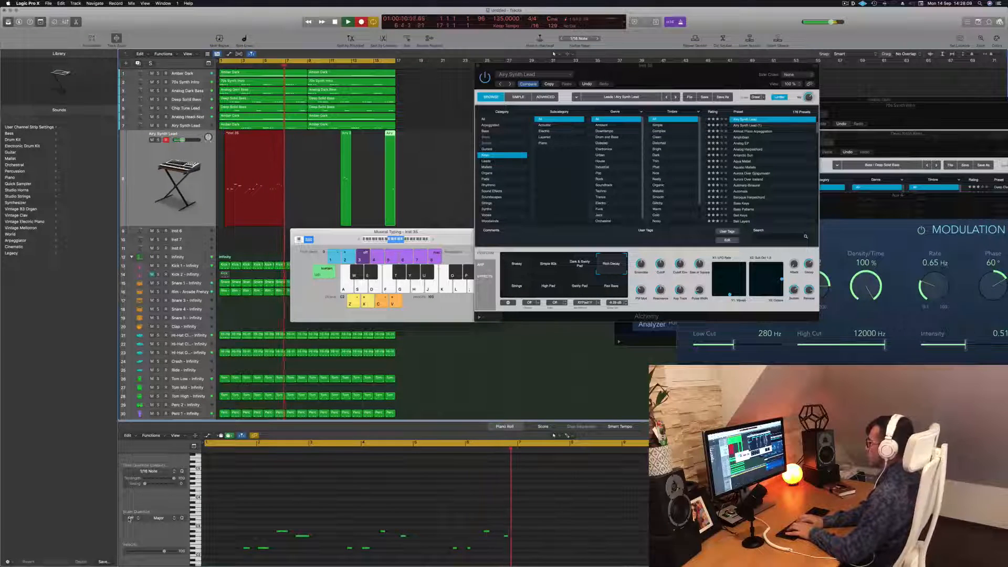
key(y)
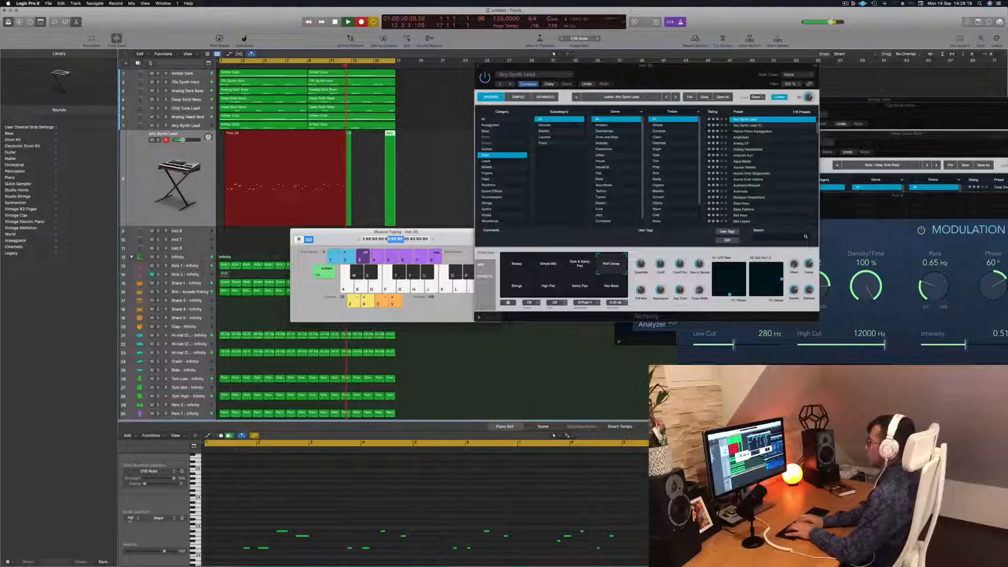
key(space)
key(space)
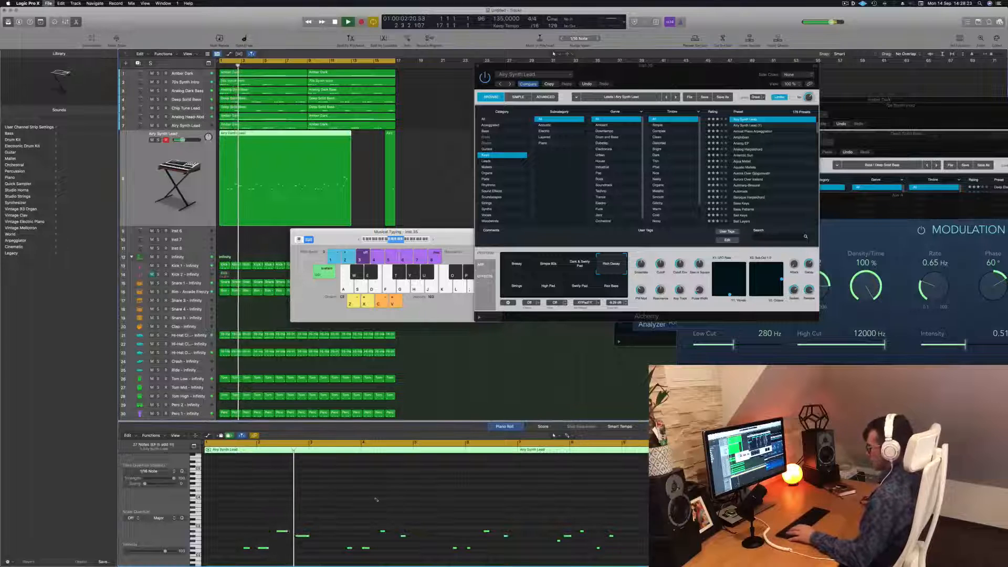
Save the project as "Episode 136 guys" in the Logic folder.
key(super+s)
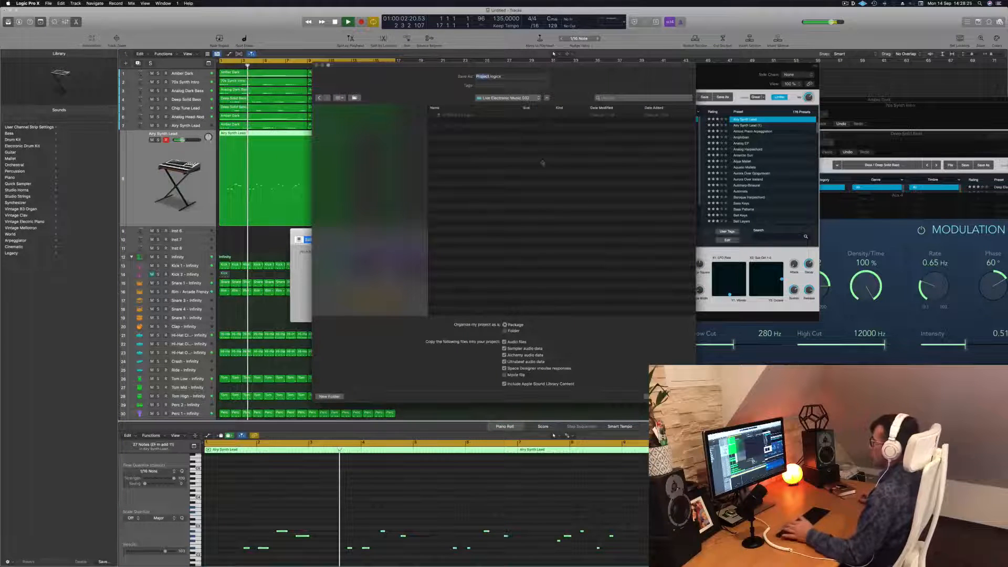
click(528, 99)
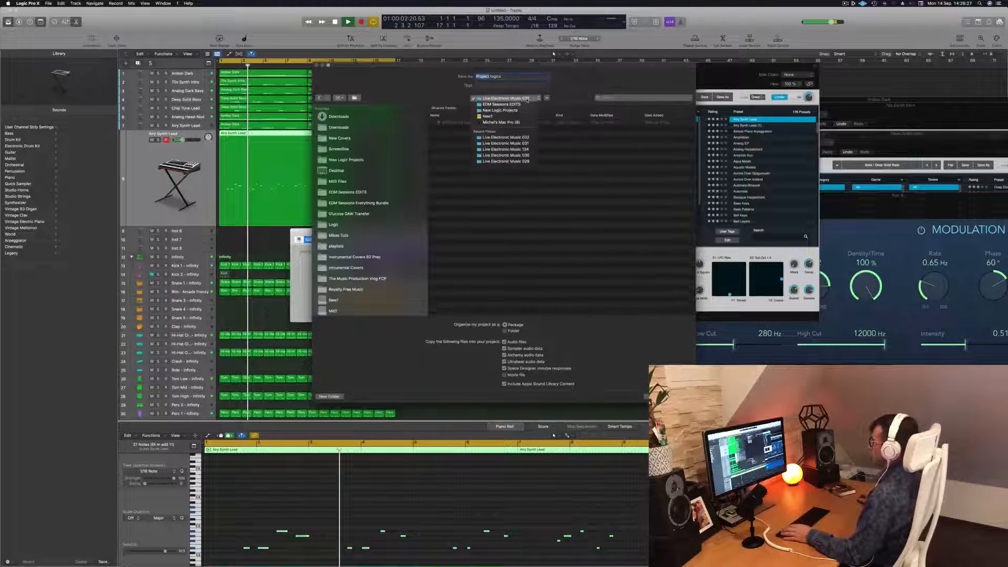
click(411, 134)
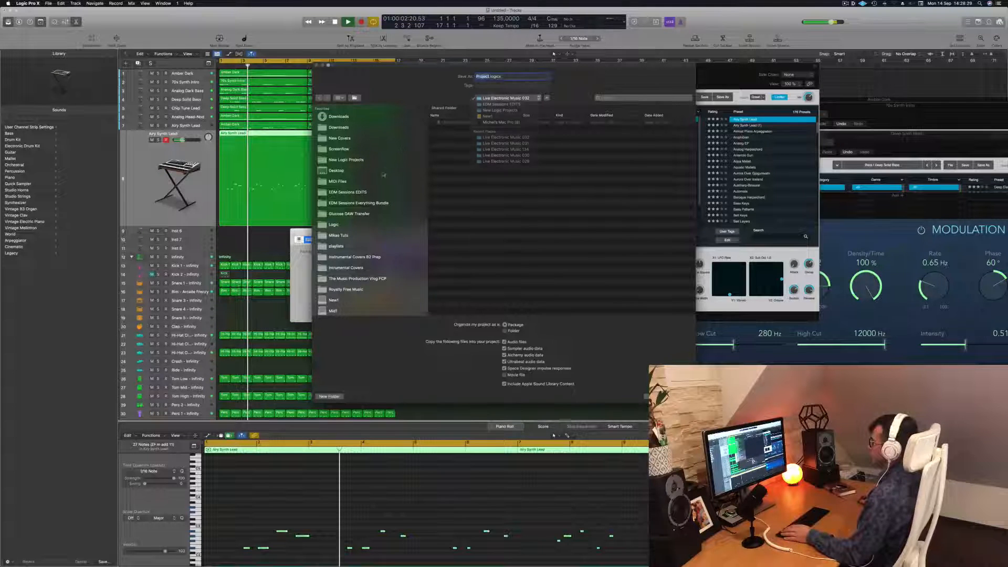
click(334, 226)
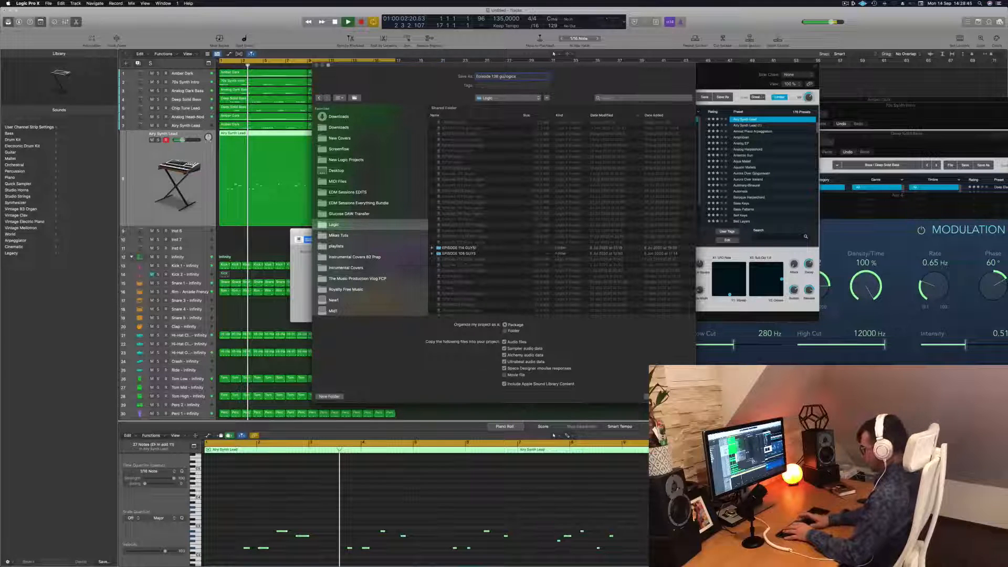
key(Return)
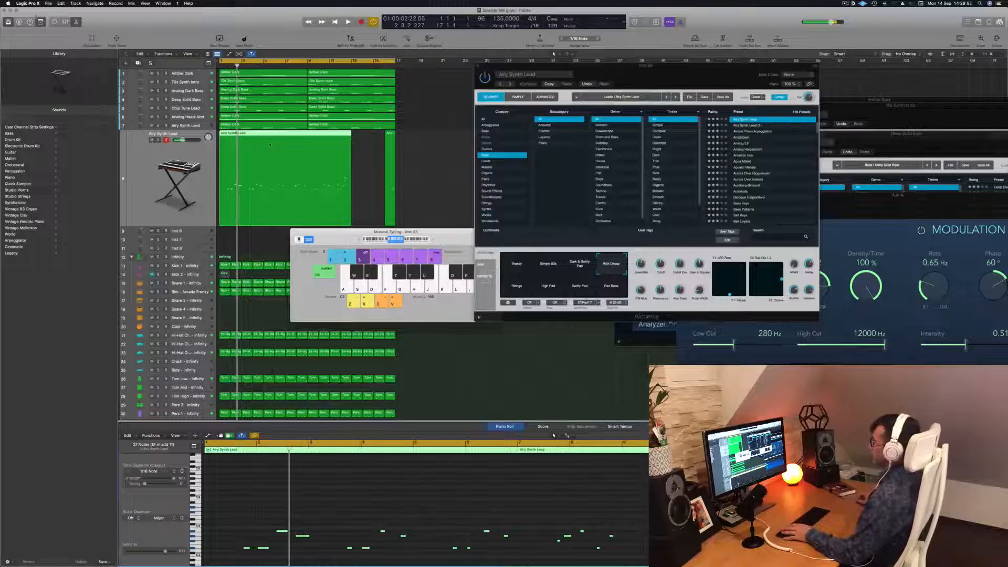
Play back the recorded Airy Synth Lead melody and examine its notes across the region in the Piano Roll.
key(Return)
key(space)
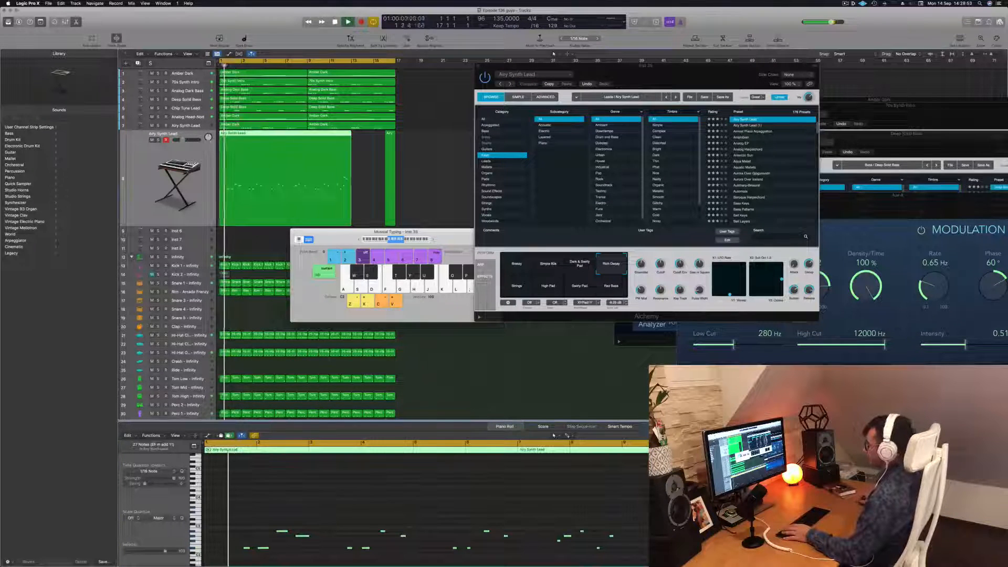
key(super+a)
click(353, 496)
click(364, 163)
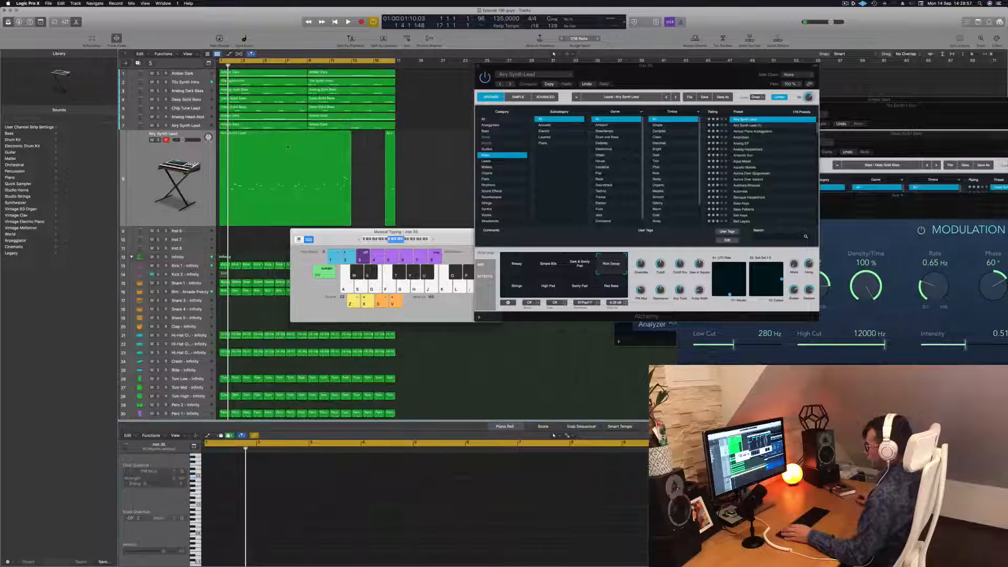
key(space)
scroll(297, 513, down, 5)
scroll(297, 513, left, 2)
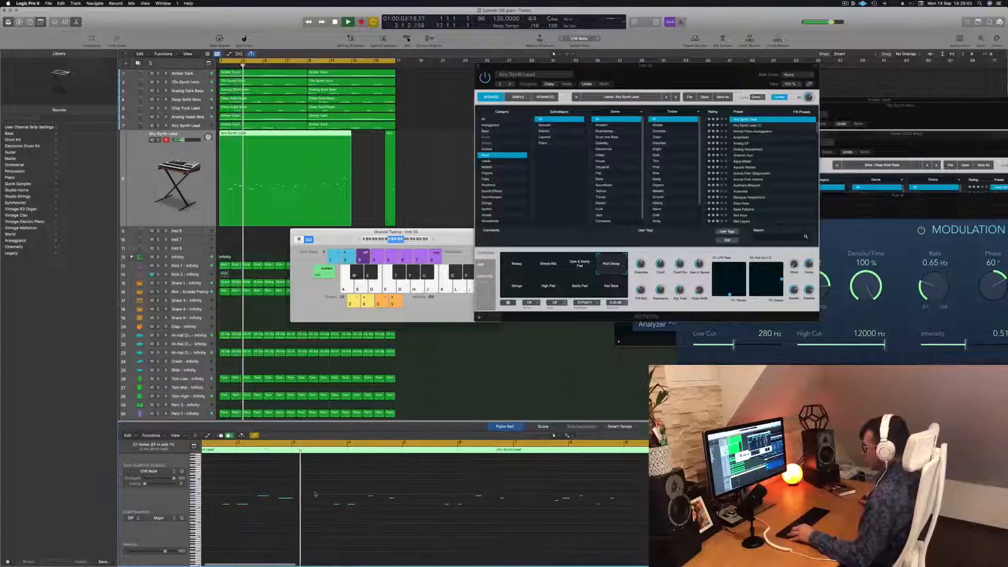
scroll(315, 494, left, 2)
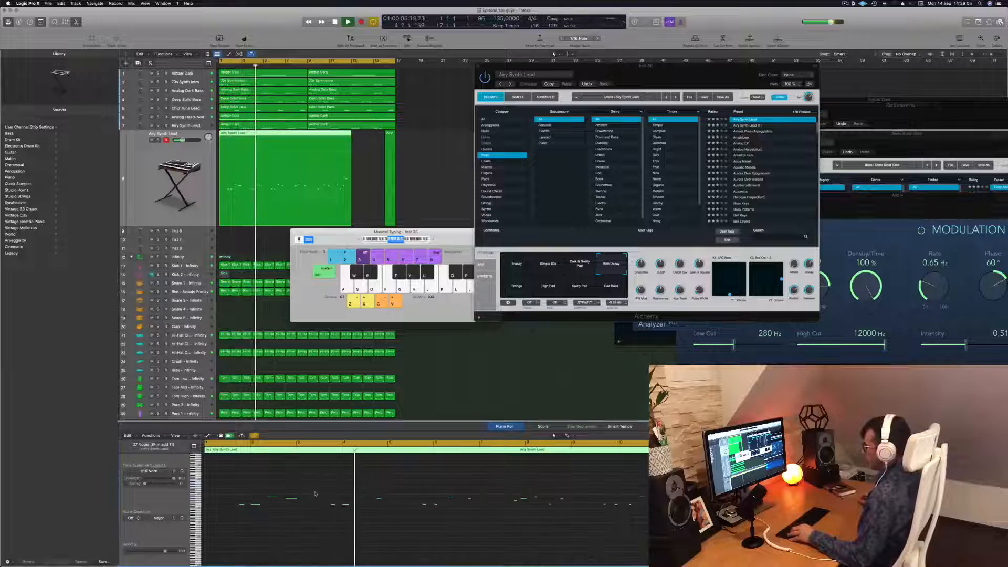
scroll(315, 494, left, 2)
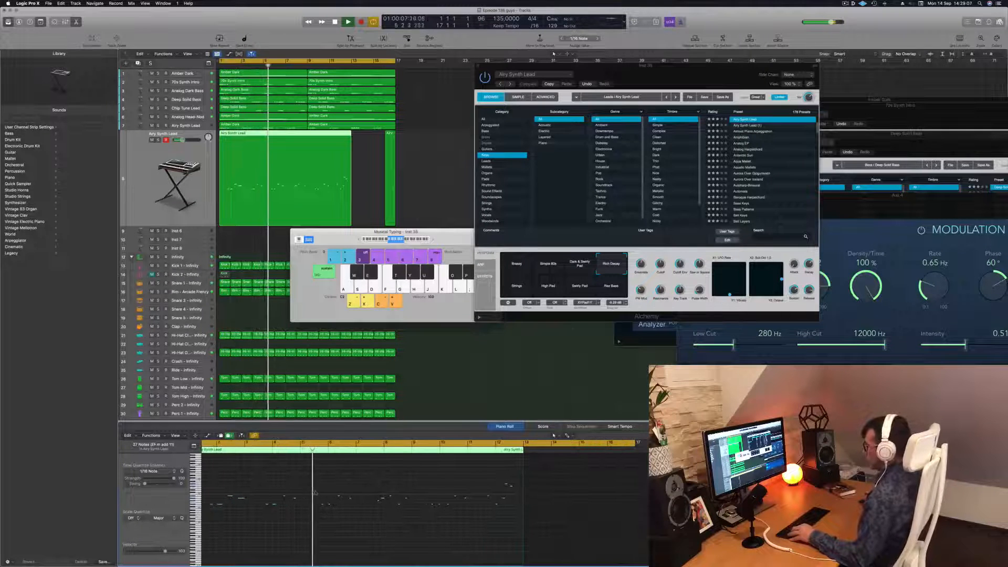
scroll(310, 491, right, 1)
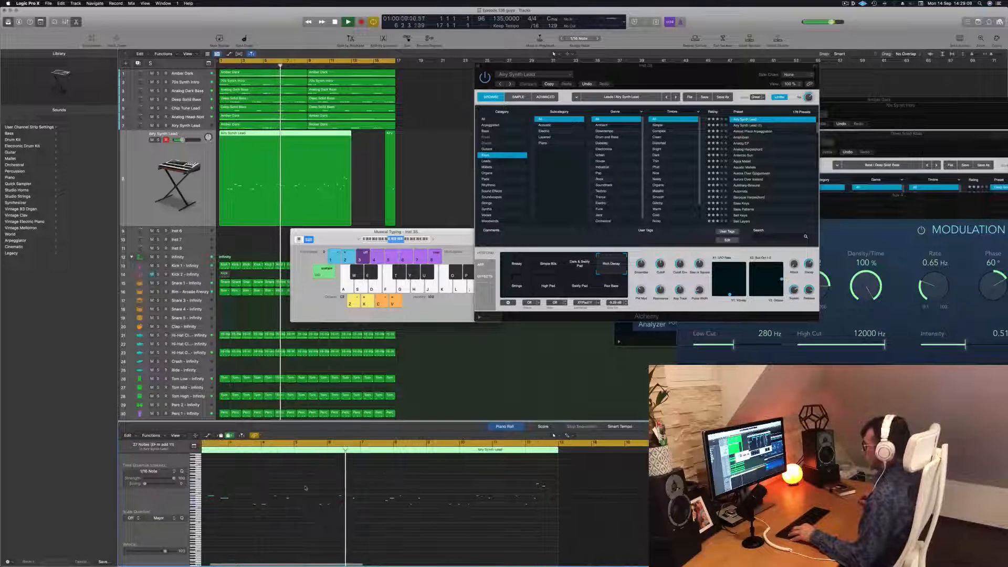
scroll(306, 489, left, 1)
scroll(301, 486, right, 1)
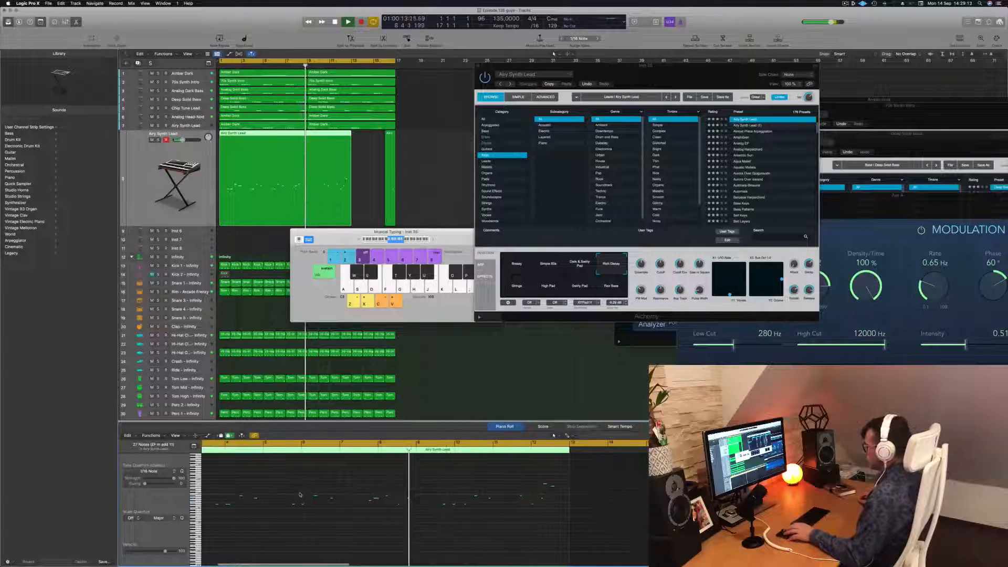
scroll(295, 499, right, 2)
Split the melody region at bar 3, splitting overlapping notes, delete everything after its first two bars and copy the remaining region directly behind it.
key(Return)
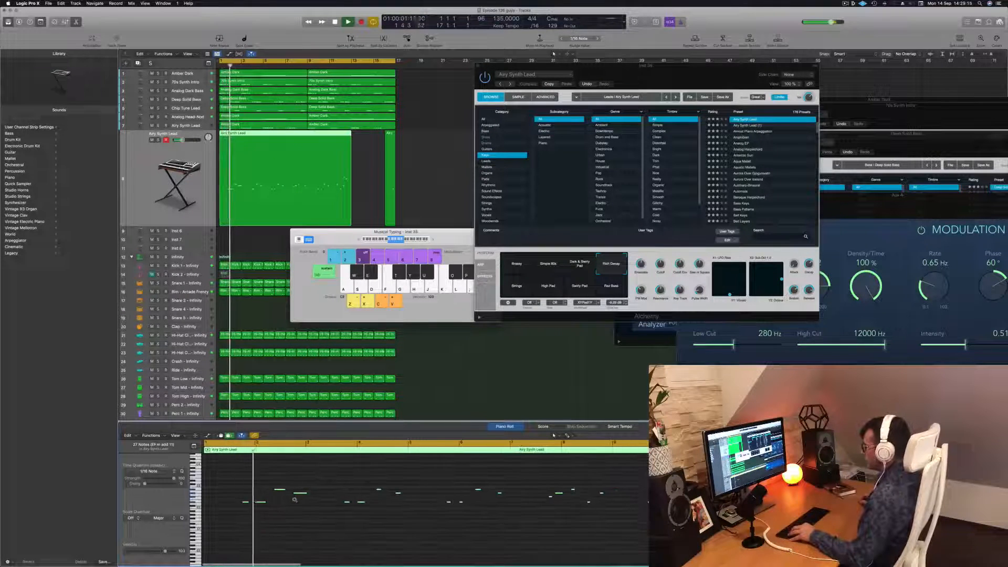
scroll(301, 502, up, 2)
scroll(310, 503, left, 1)
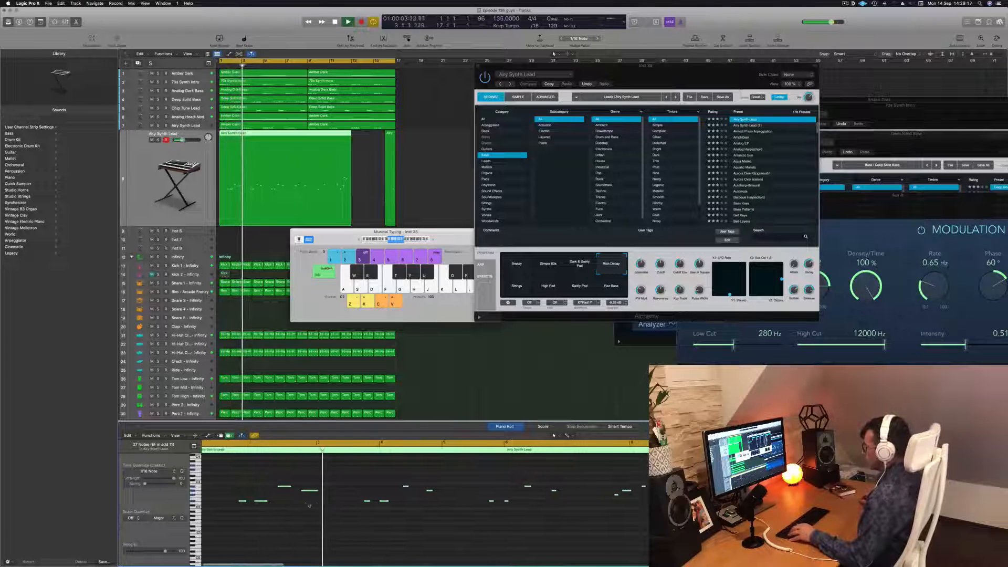
key(Return)
key(Return)
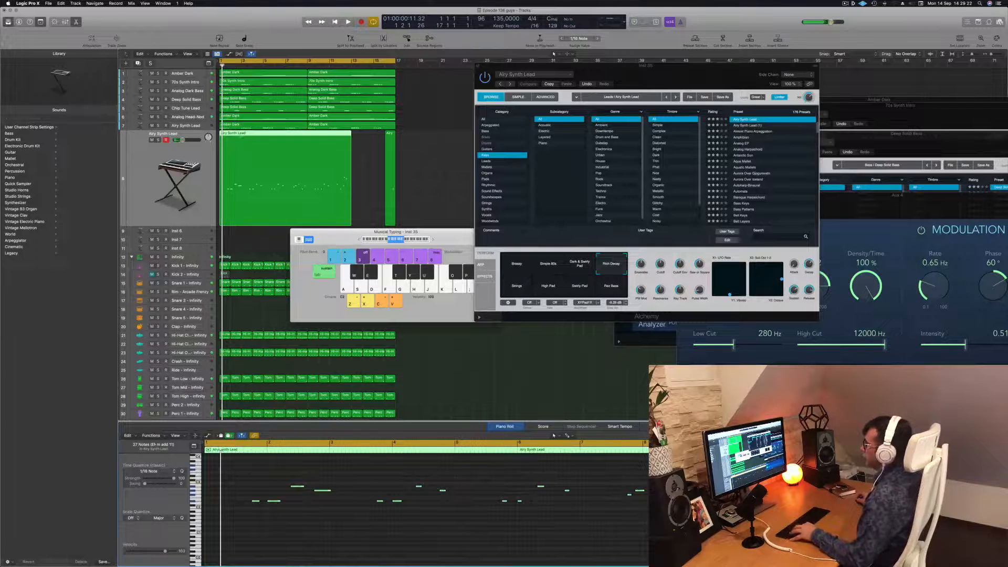
super+double_click(241, 136)
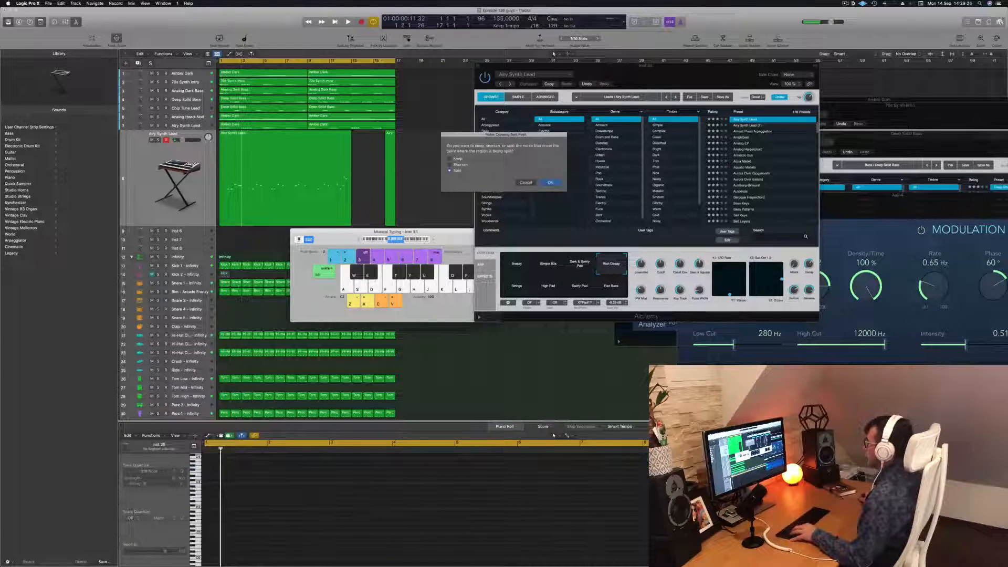
key(Return)
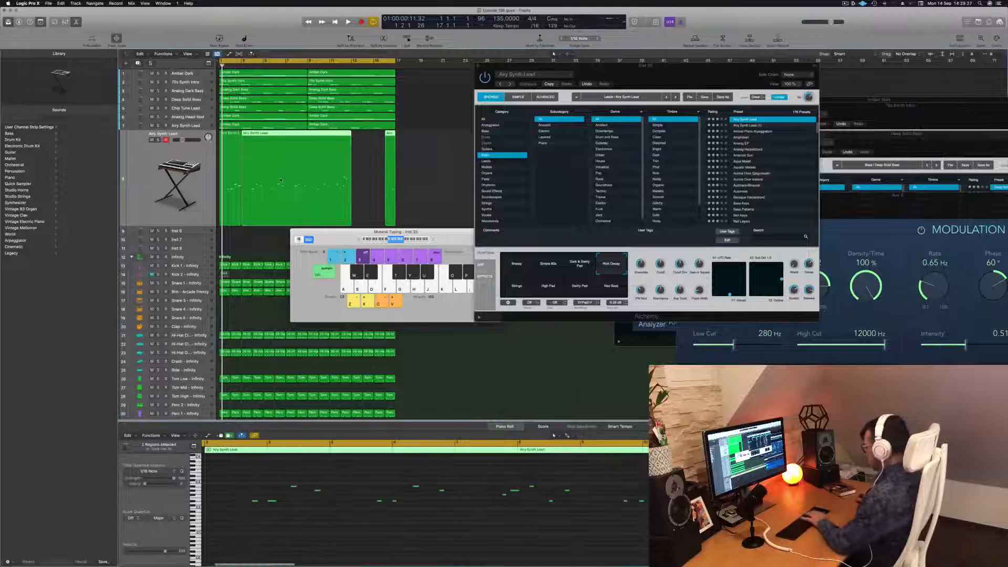
key(Delete)
click(227, 135)
key(space)
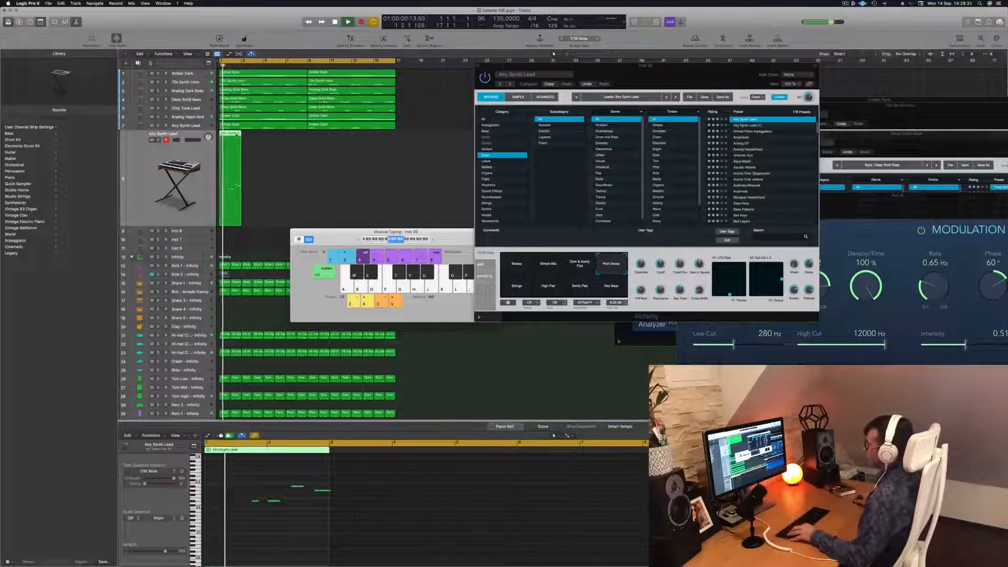
drag(228, 135, 250, 137)
key(space)
Transpose the notes of both two-bar regions up and copy the regions along the track to fill the loop to bar 17.
drag(242, 475, 447, 533)
key(Return)
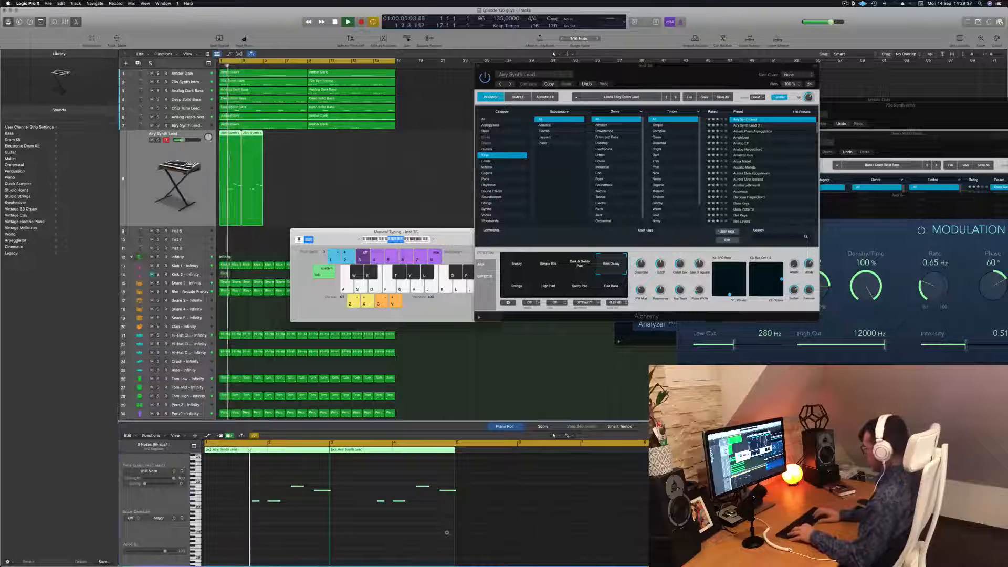
key(Return)
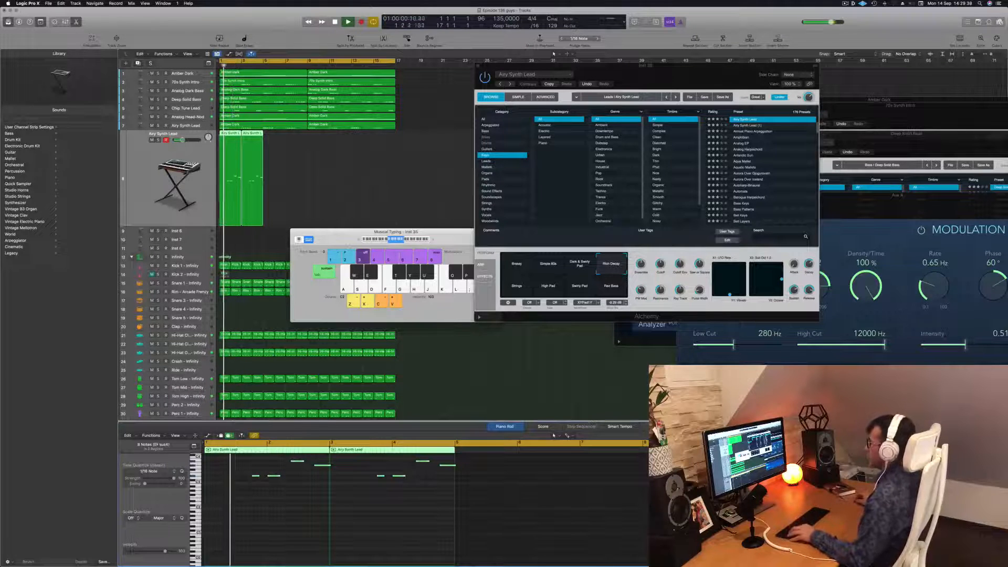
drag(227, 134, 313, 140)
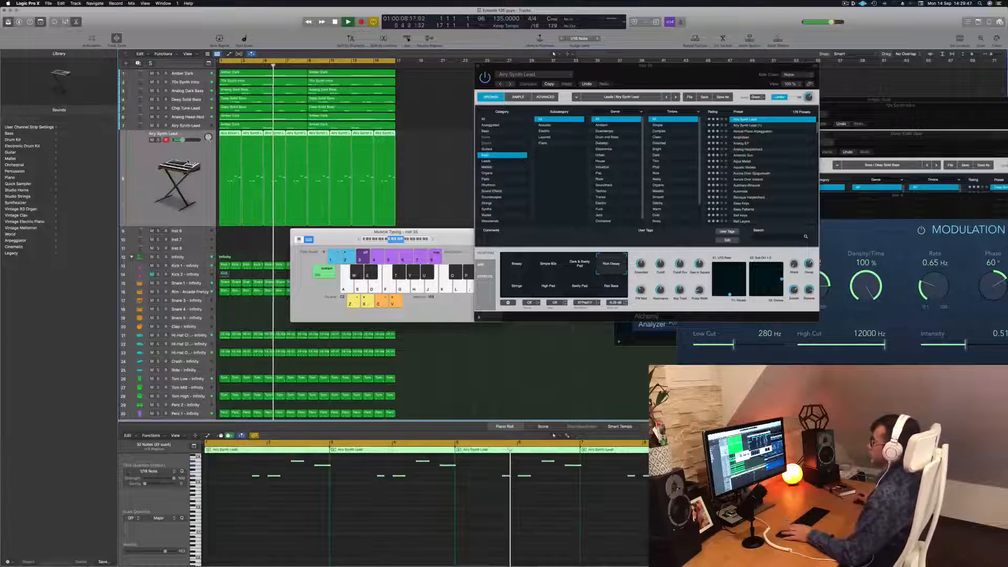
key(Return)
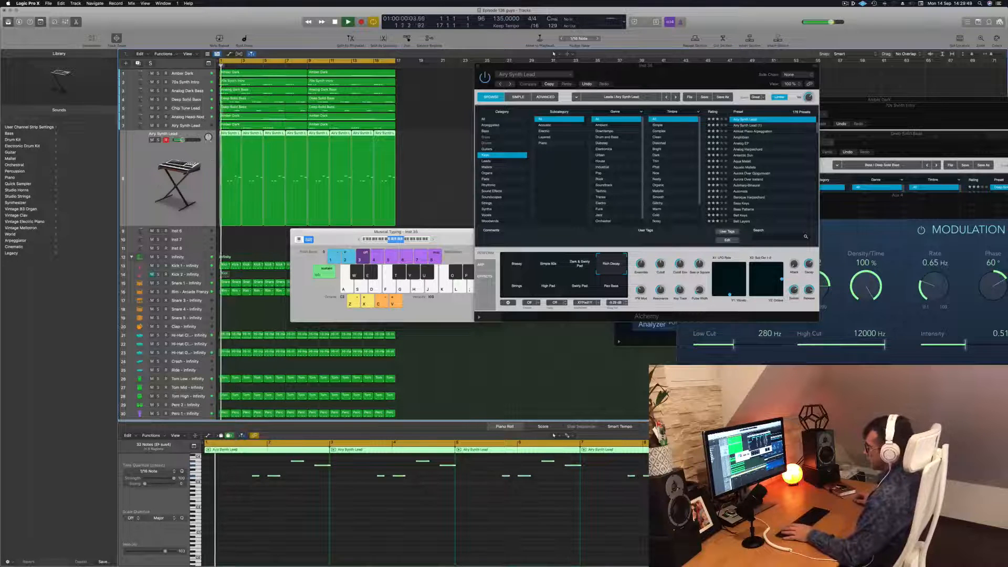
Display the Smart Controls and the Inspector with the track's channel strips, and replay the loop from the start.
key(x)
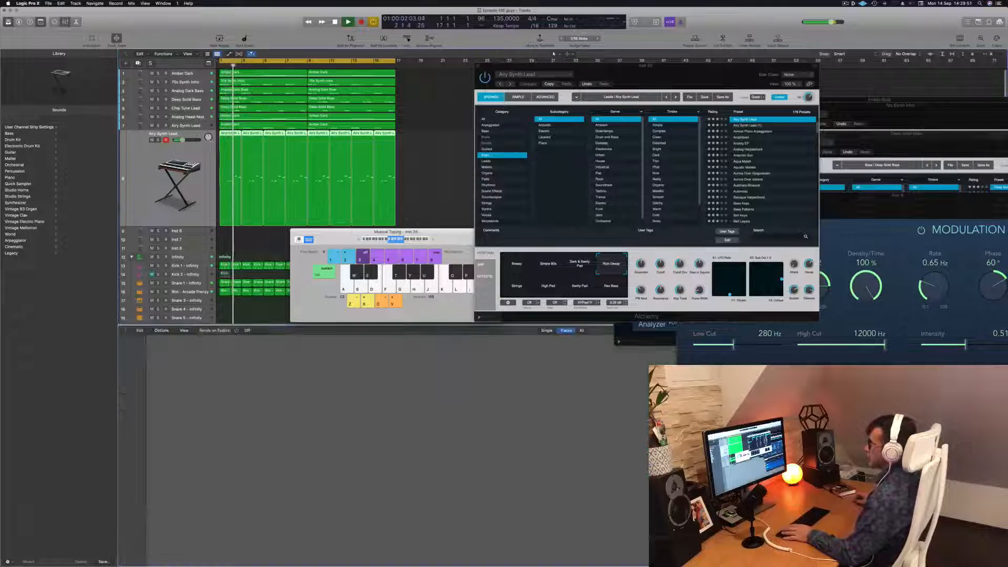
key(space)
key(b)
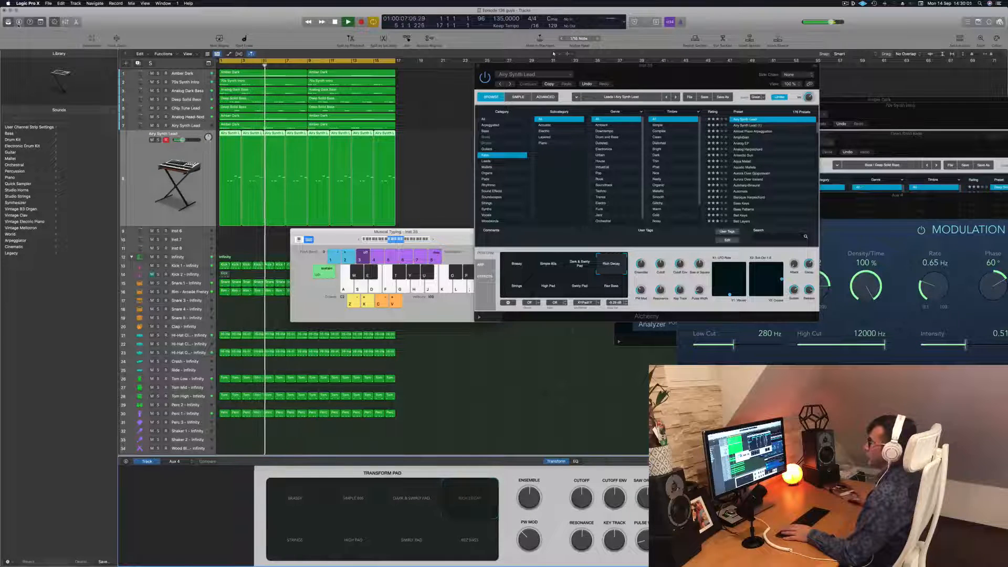
click(19, 22)
click(19, 23)
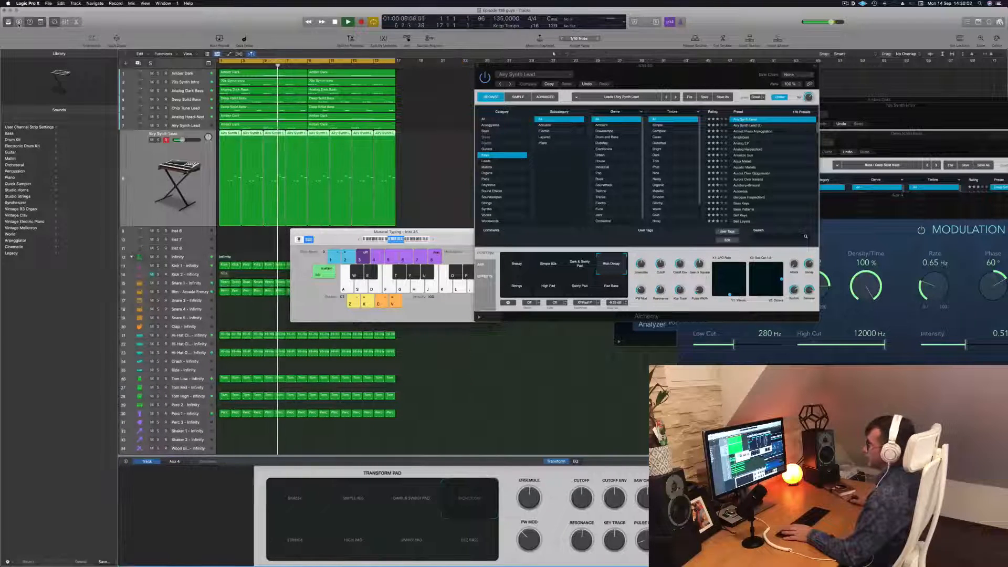
click(18, 22)
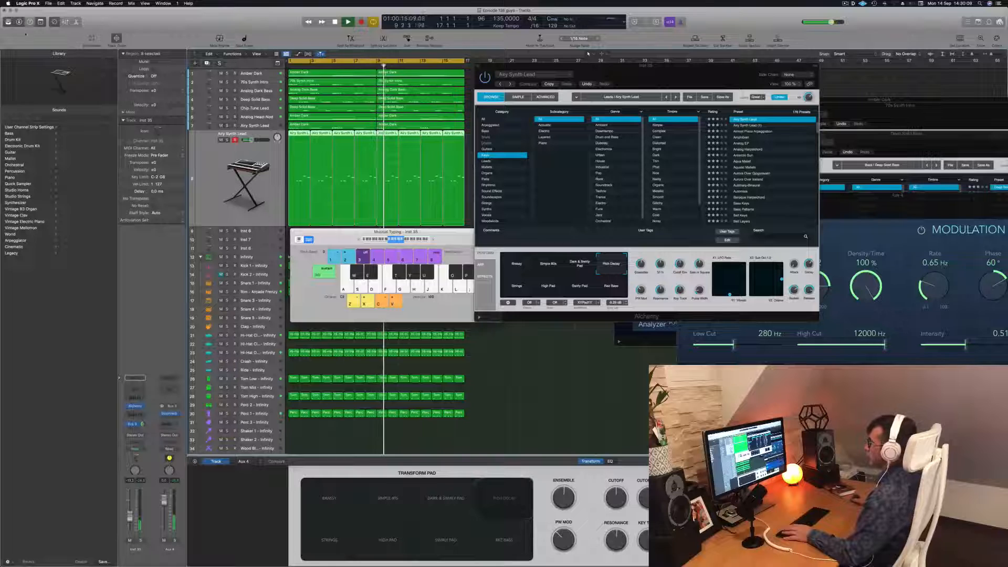
key(Return)
key(space)
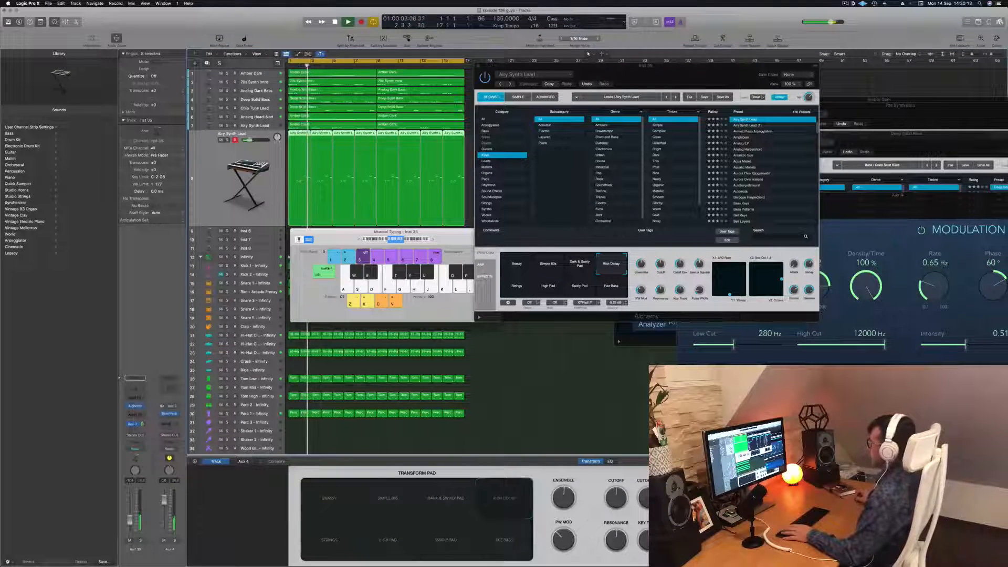
key(Return)
Try the bass, High Pad and Strings snapshots of the Airy Synth Lead patch while the loop plays, repositioning the Alchemy window.
drag(658, 74, 629, 131)
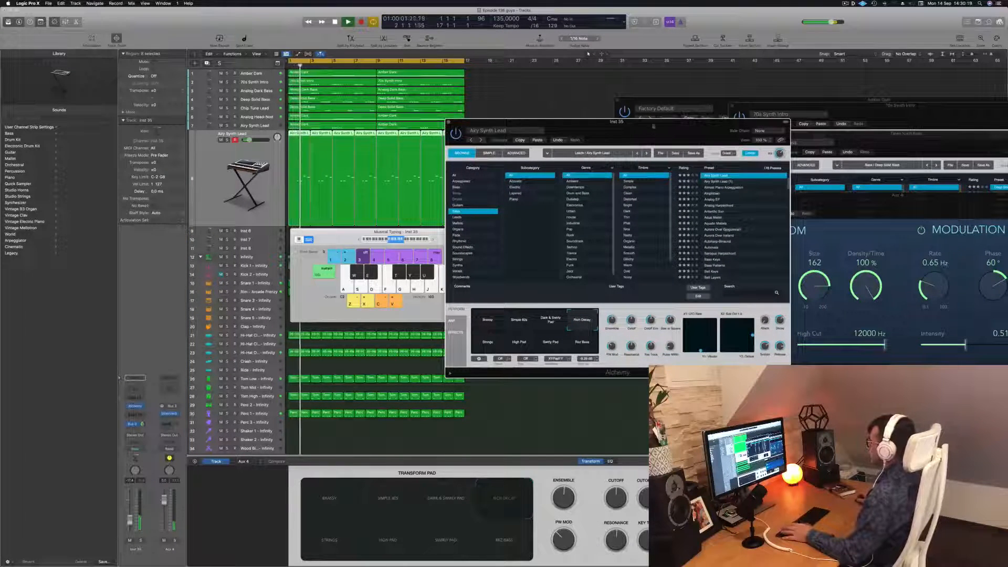
click(583, 342)
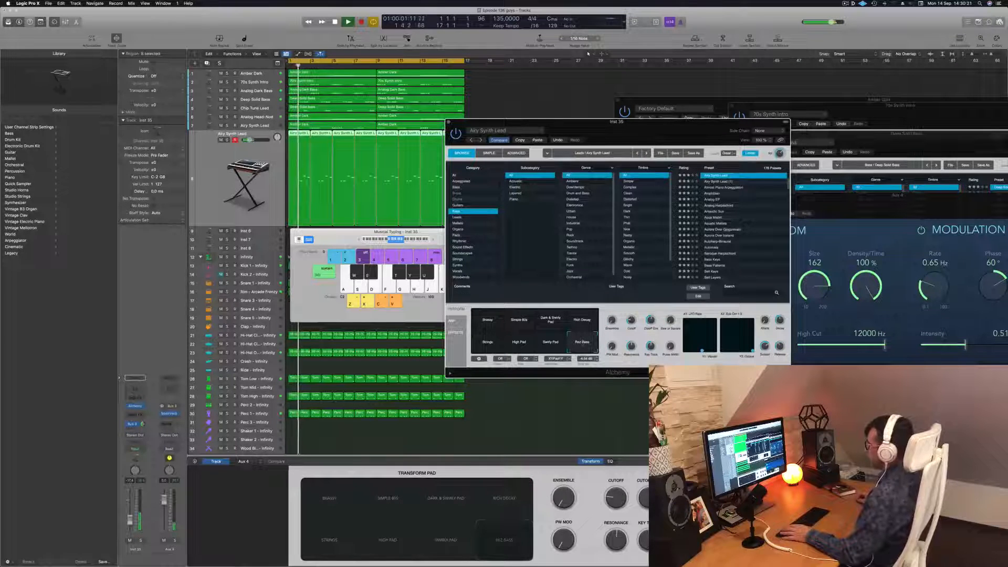
click(516, 347)
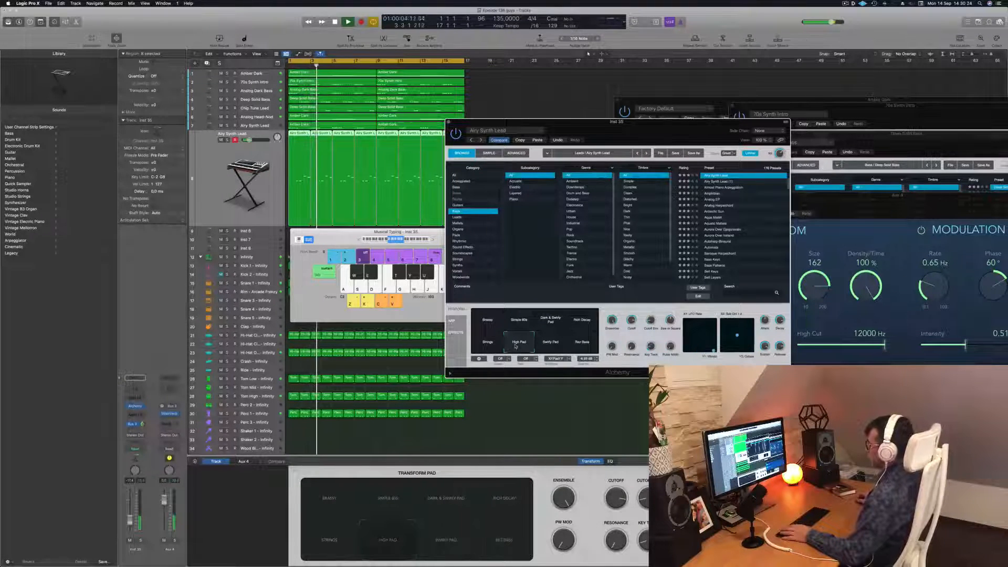
click(486, 347)
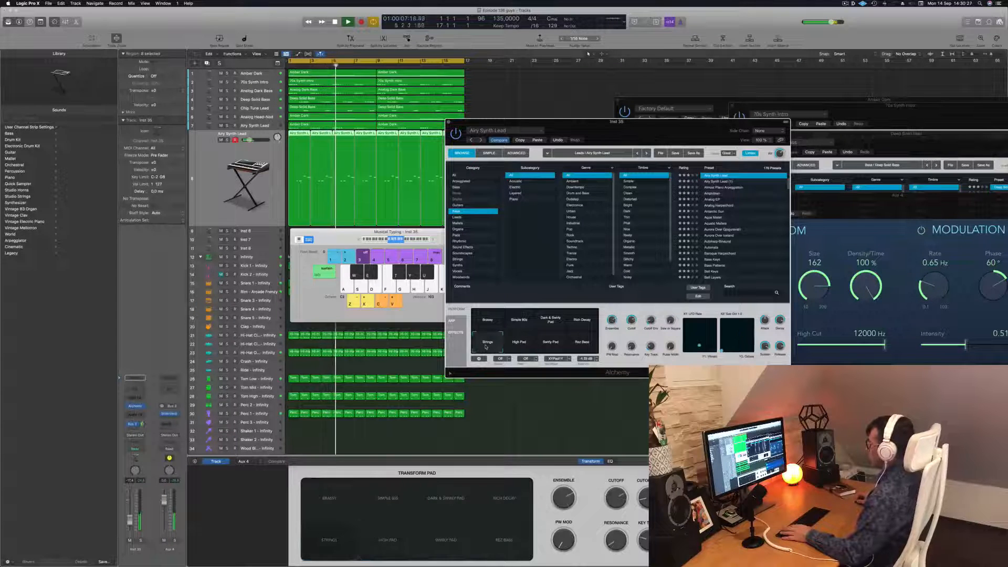
drag(635, 128, 637, 86)
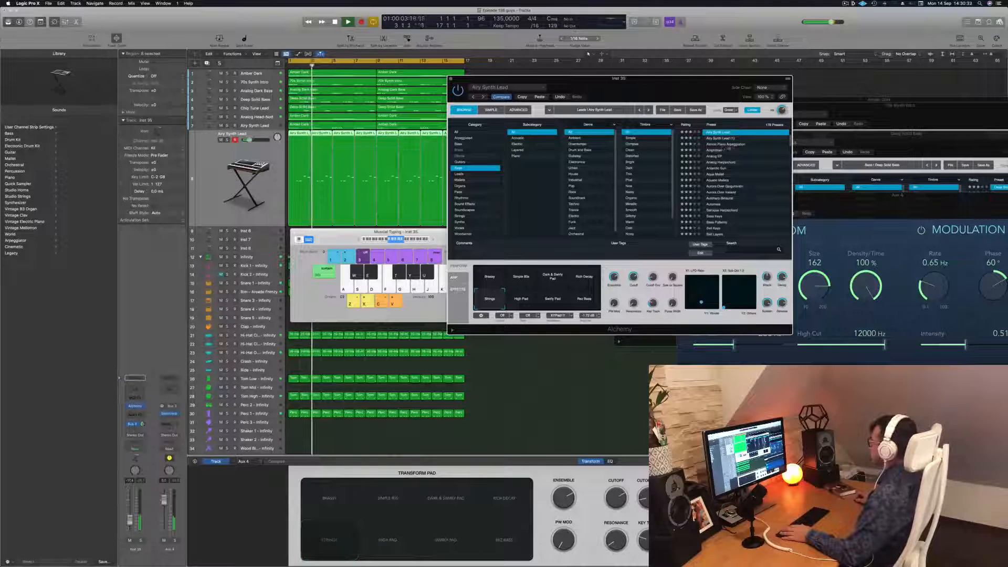
Audition the Analog EP preset in Alchemy, load Antarctic Sun on the melody track instead and replay the loop.
click(717, 150)
click(711, 157)
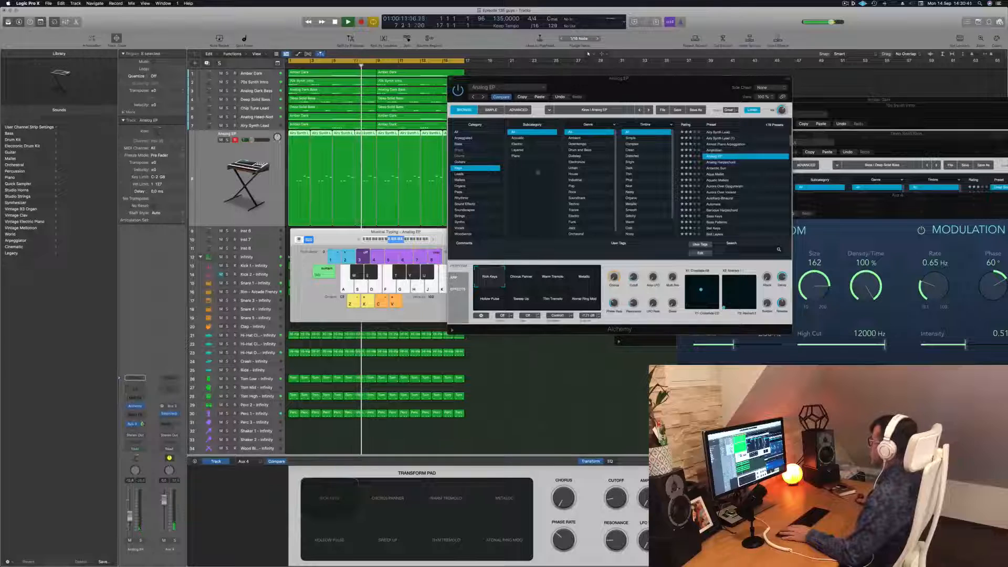
click(716, 169)
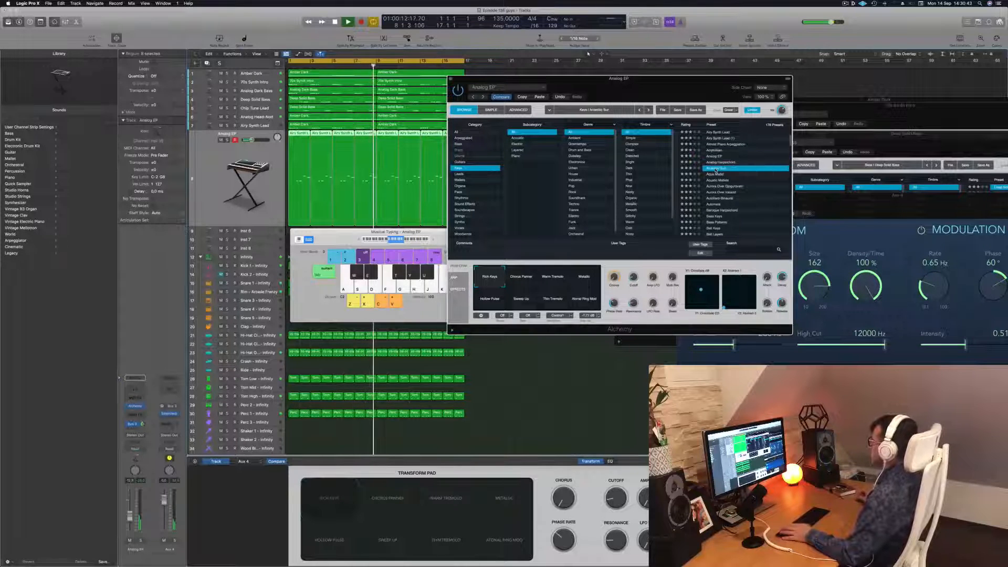
key(Return)
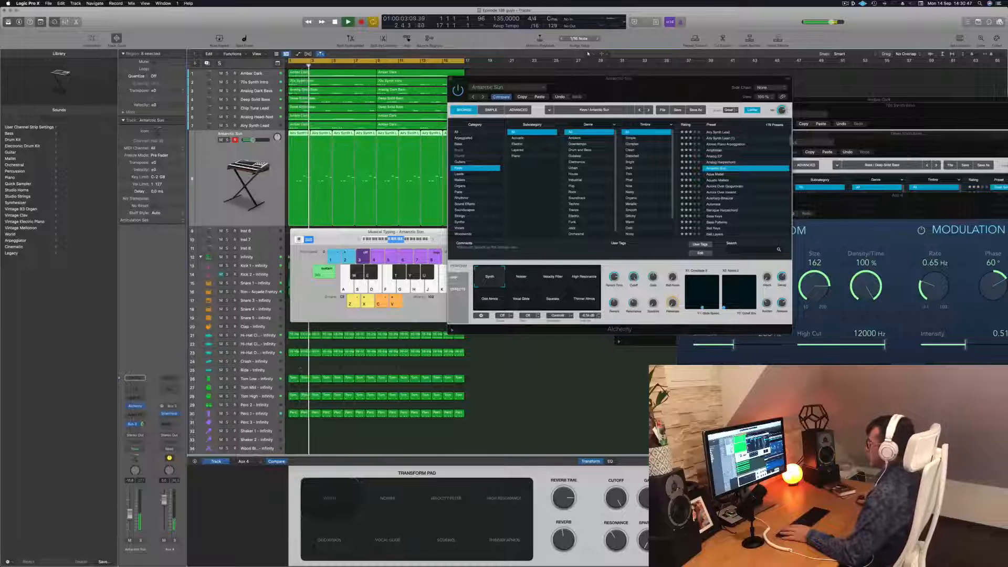
Audition Antarctic Sun's Velocity Filter and High Resonance snapshots, choose Vocal Glide and raise the track's volume slightly.
click(553, 281)
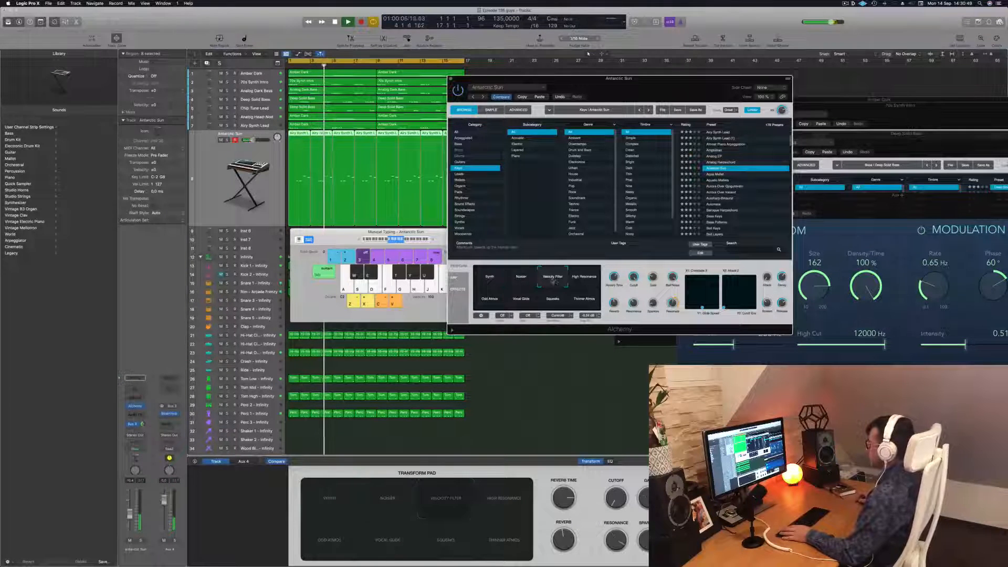
click(588, 281)
click(489, 299)
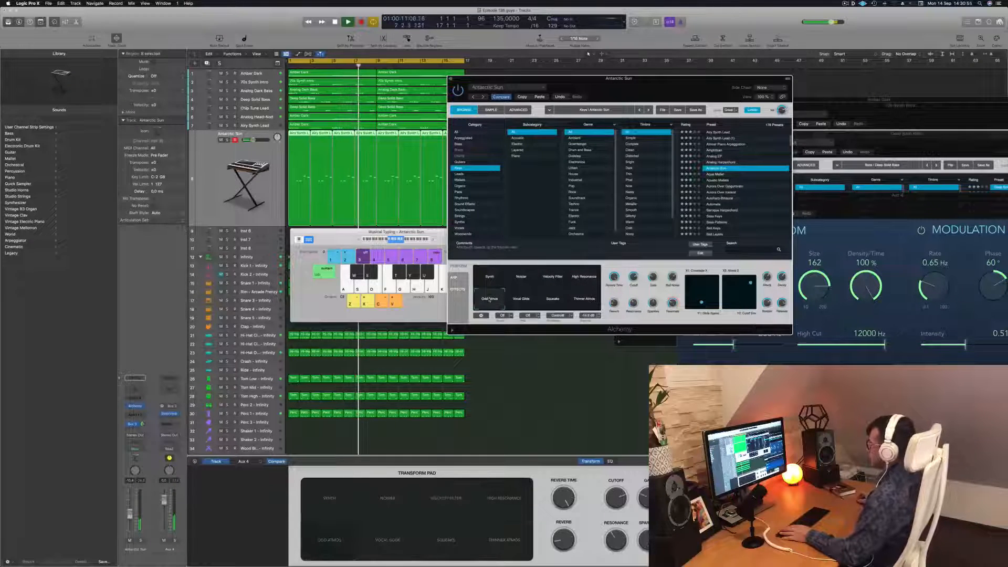
click(521, 301)
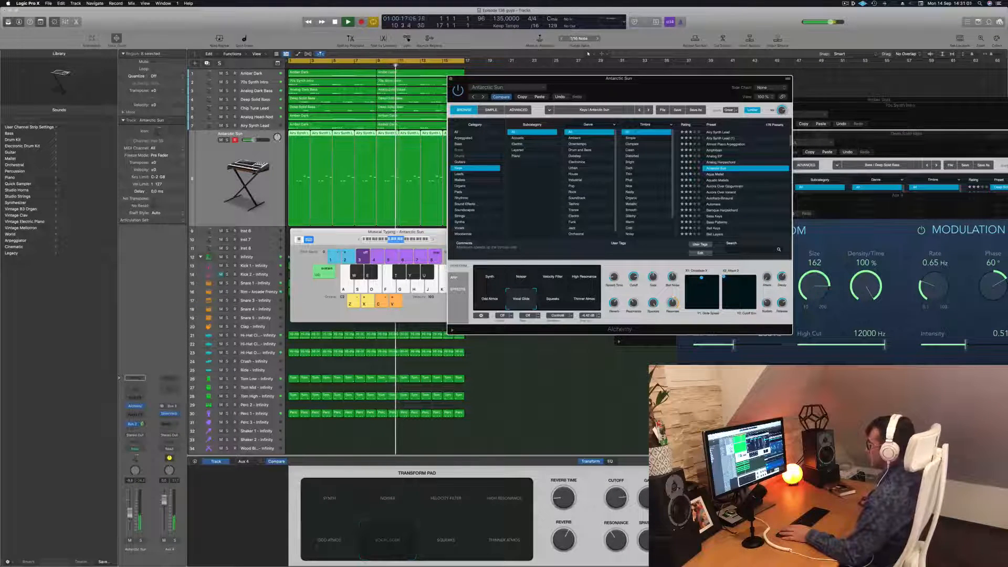
drag(130, 516, 131, 514)
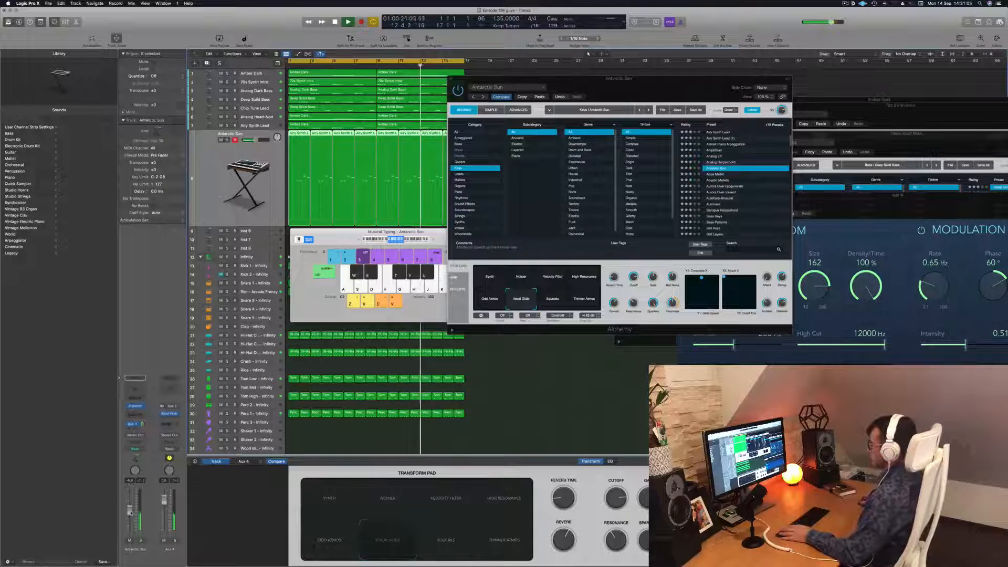
Compare the two snapshots beside Vocal Glide, return to Vocal Glide and replay the loop from the start.
click(552, 298)
click(588, 301)
click(522, 303)
key(Return)
click(209, 64)
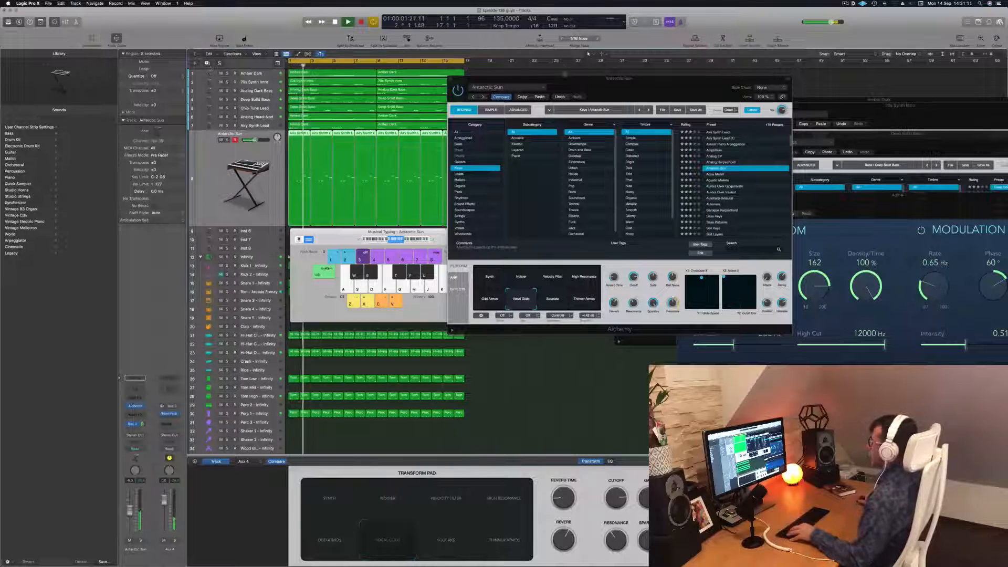
Copy the Antarctic Sun melody regions onto the duplicate track below and audition the copied notes one octave lower.
drag(301, 135, 301, 150)
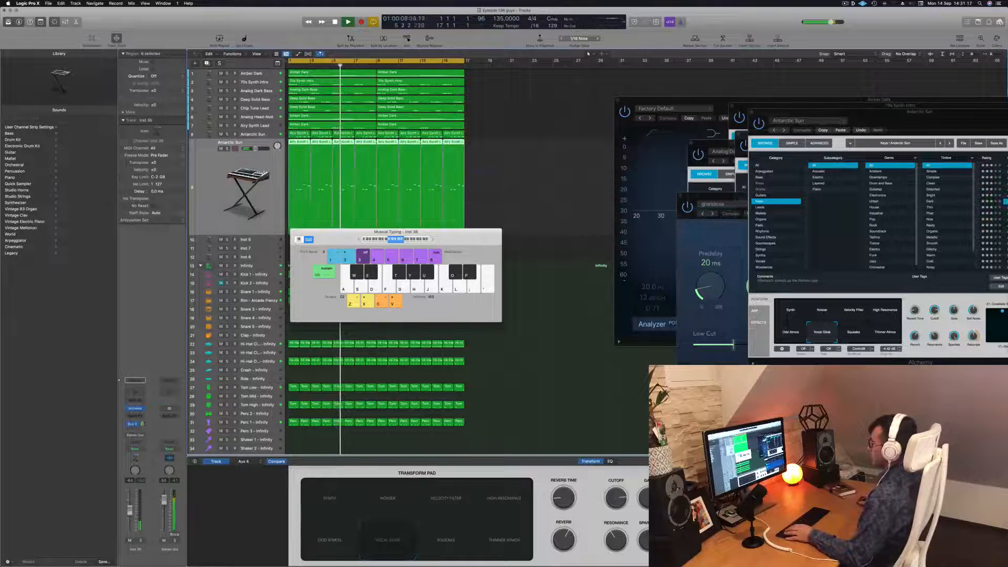
double_click(298, 143)
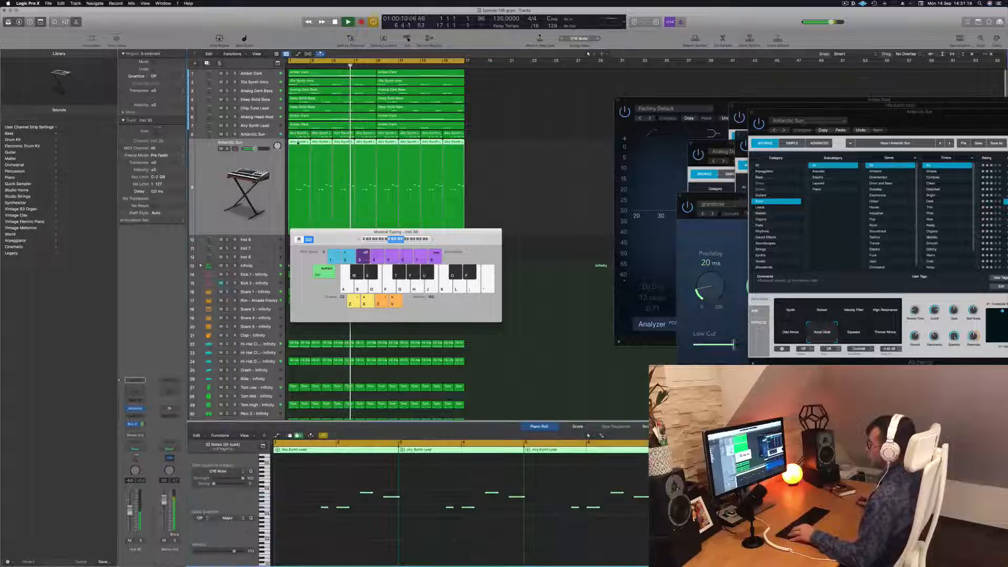
key(super+a)
key(shift+alt+Down)
key(space)
click(507, 176)
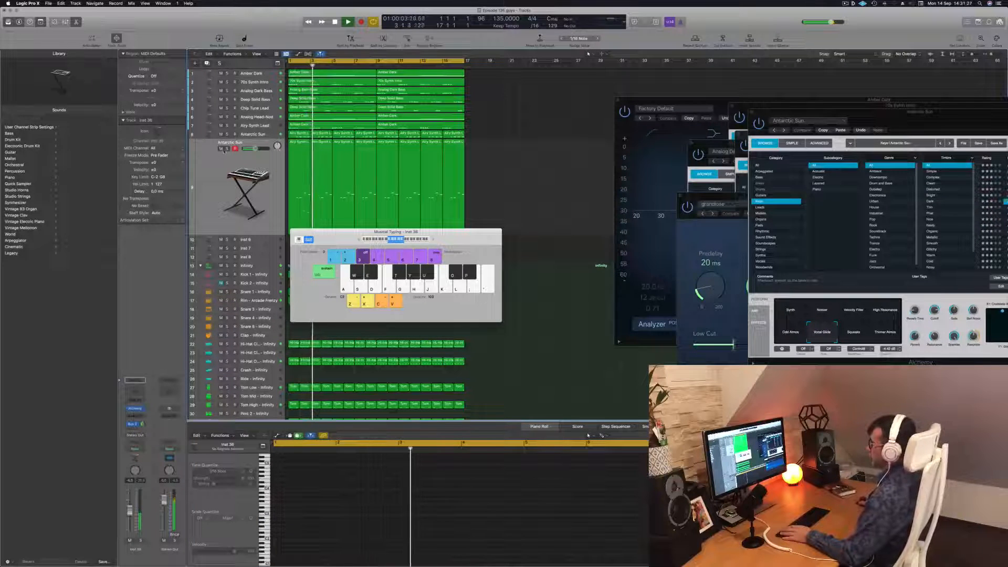
click(221, 149)
click(222, 149)
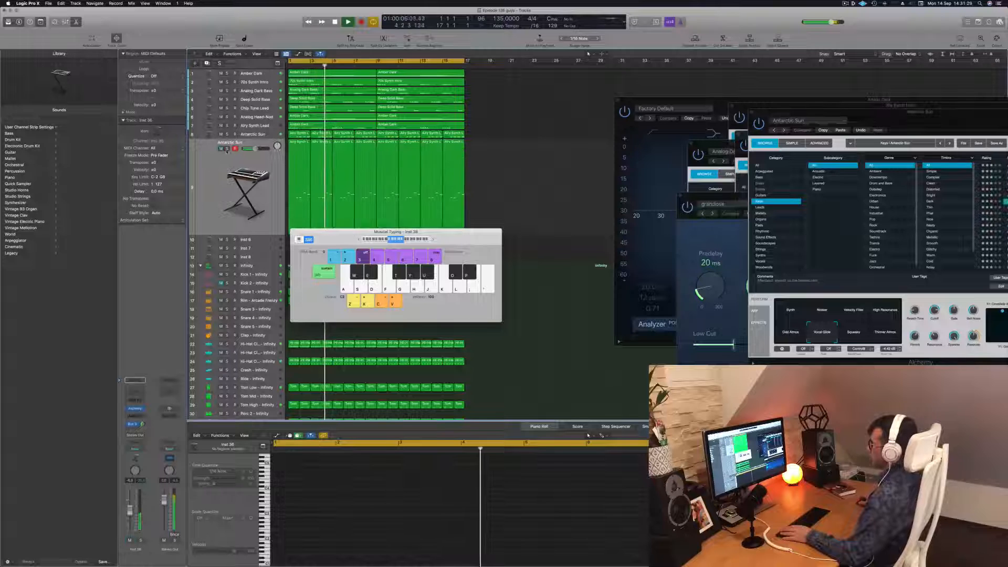
Transpose all notes of the copied melody up two octaves, audition them and mute the duplicate Antarctic Sun track.
drag(471, 176, 302, 202)
click(413, 518)
key(super+a)
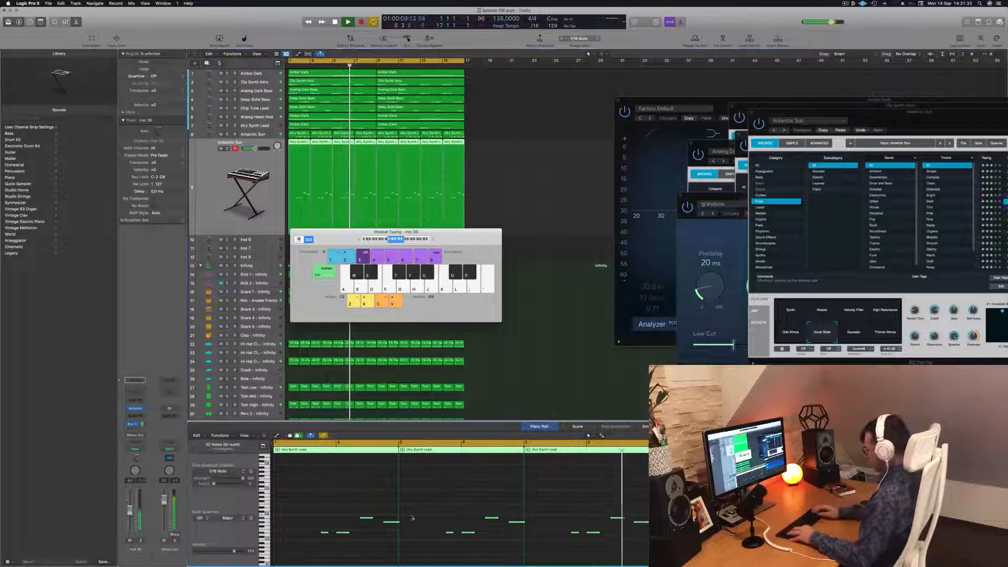
key(alt+shift+Up)
key(alt+shift+Up)
key(Return)
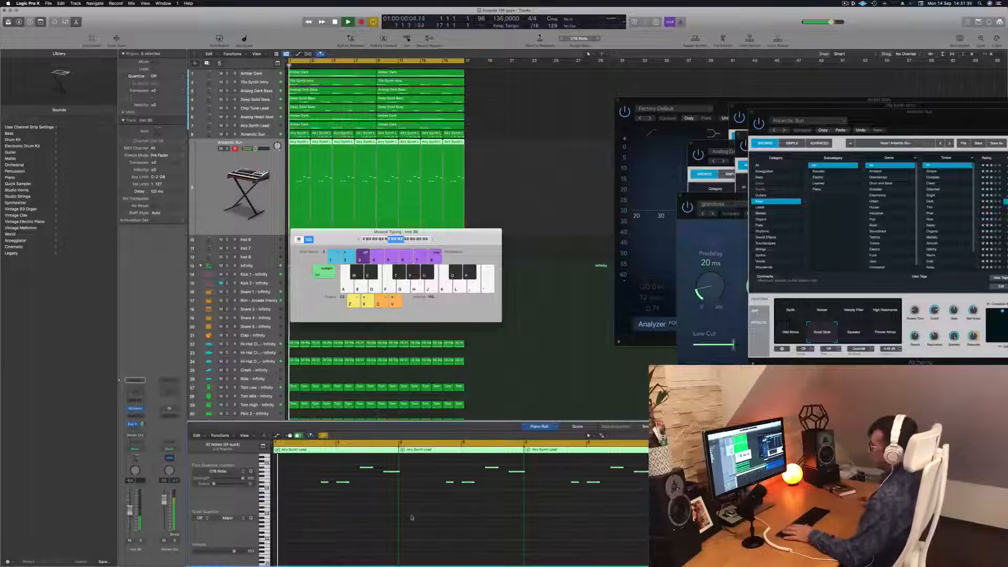
drag(330, 239, 635, 233)
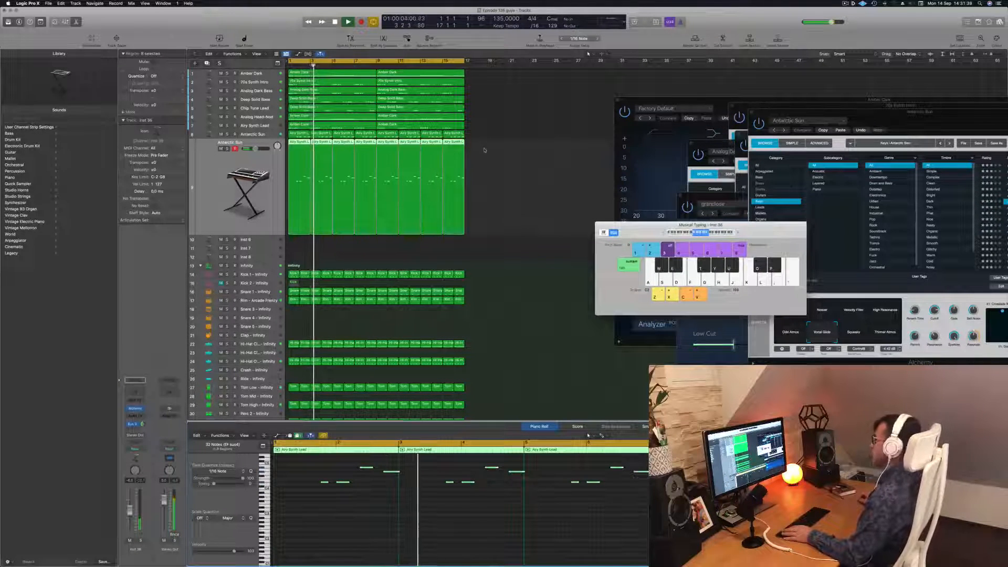
click(221, 149)
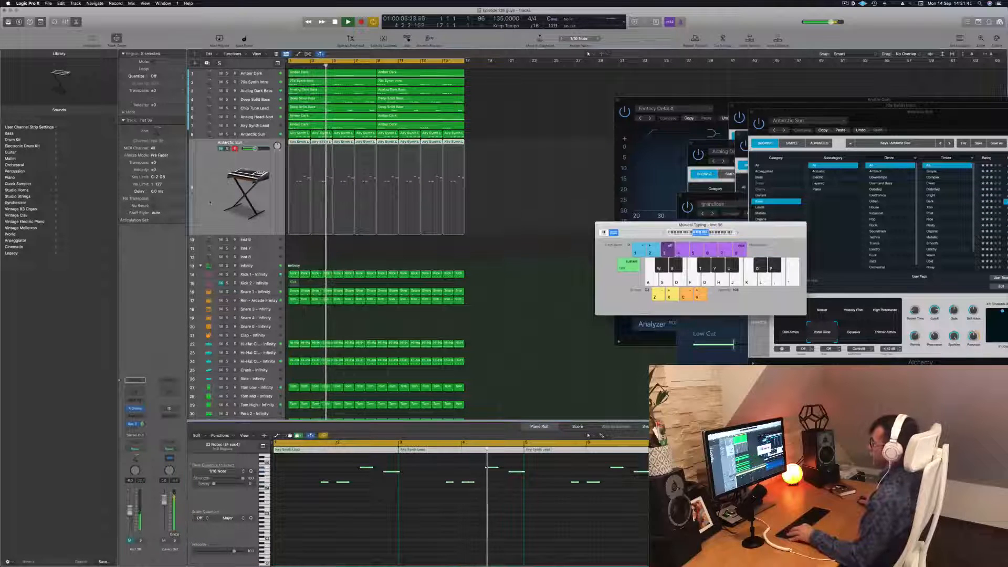
Close the Amber Dark equalizer window and move the Antarctic Sun and Musical Typing windows clear of the arrangement.
scroll(209, 200, down, 4)
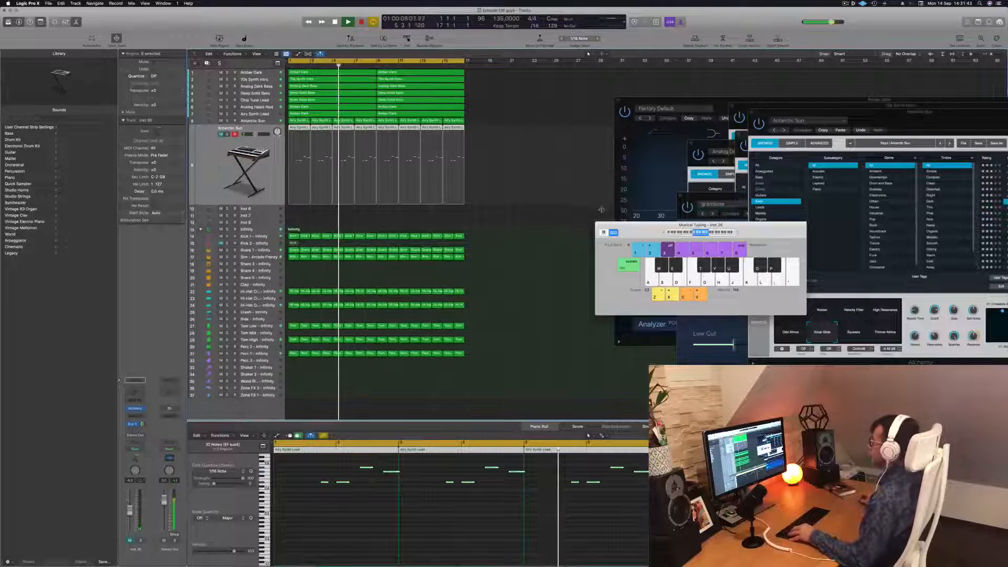
drag(659, 231, 850, 235)
drag(655, 100, 590, 100)
click(552, 101)
drag(842, 113, 731, 272)
drag(811, 229, 811, 184)
Name all regions in the arrangement after their tracks.
key(super+Right)
key(super+Left)
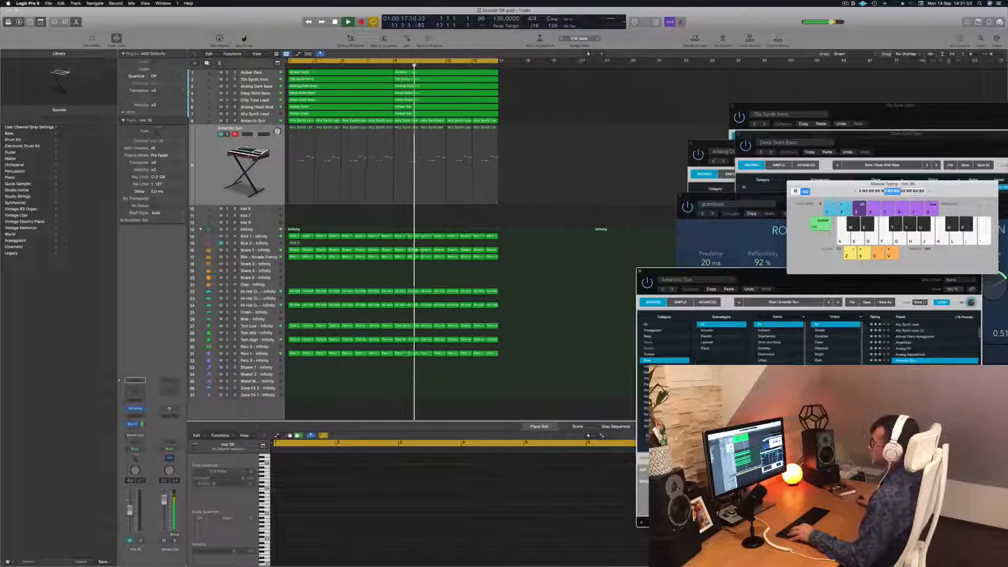
key(super+Up)
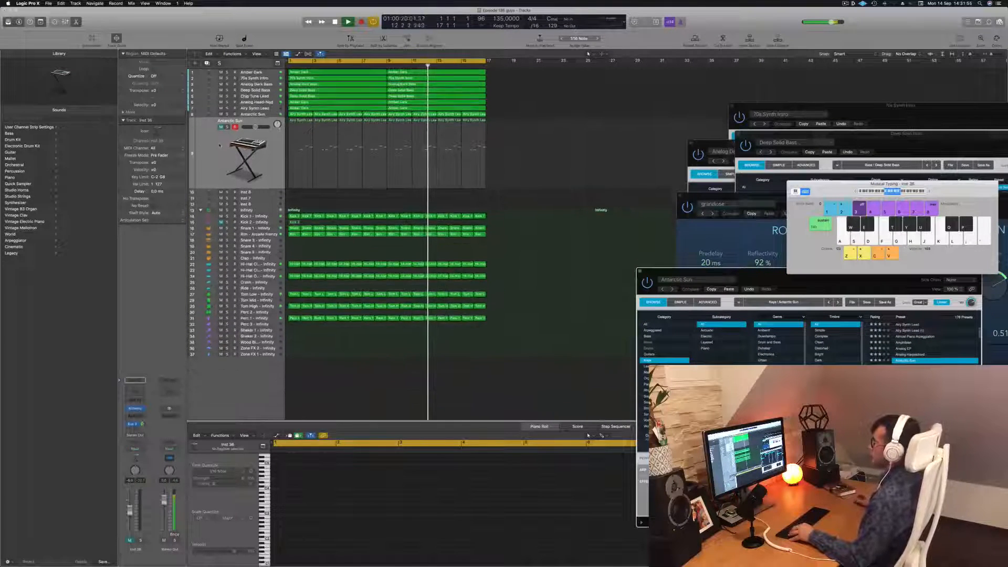
click(219, 146)
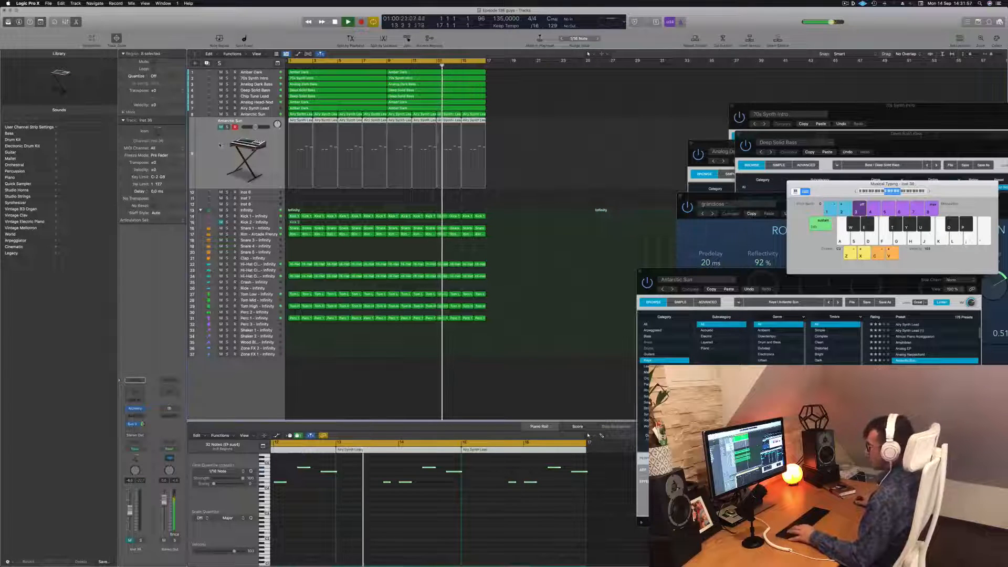
key(super+a)
right_click(381, 89)
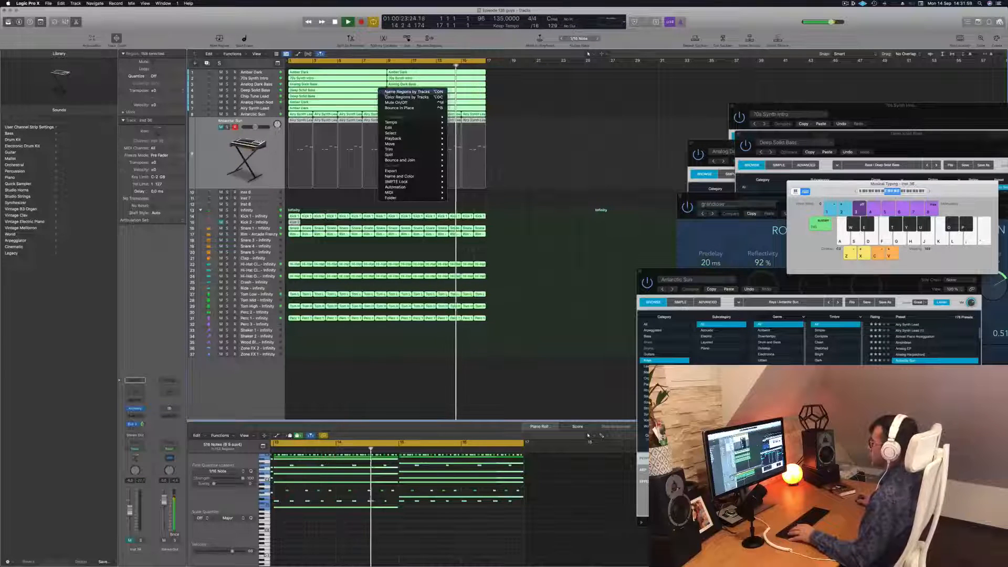
click(407, 92)
click(220, 158)
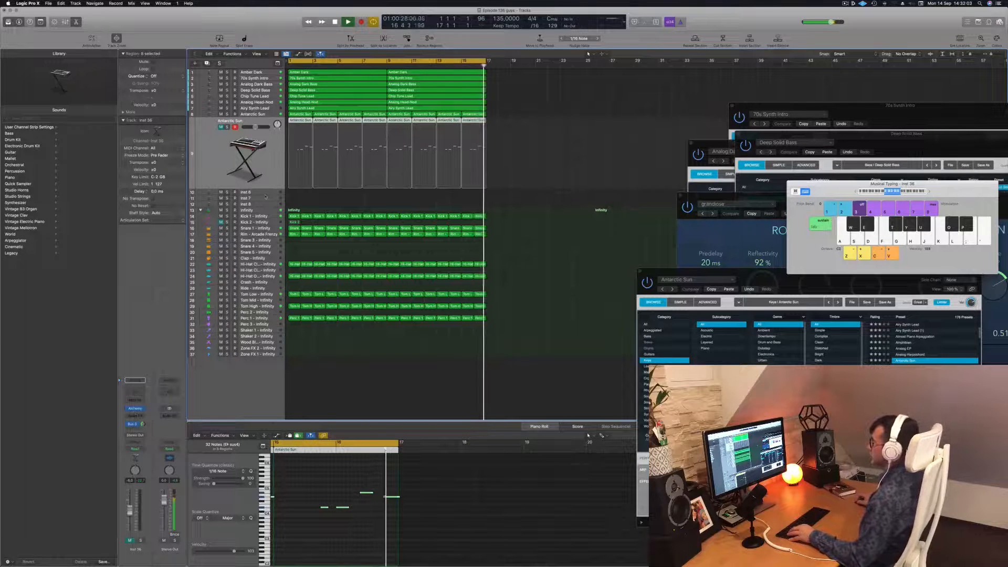
Check both Antarctic Sun tracks, select the Airy Synth Lead track and replay the loop from the start.
click(261, 114)
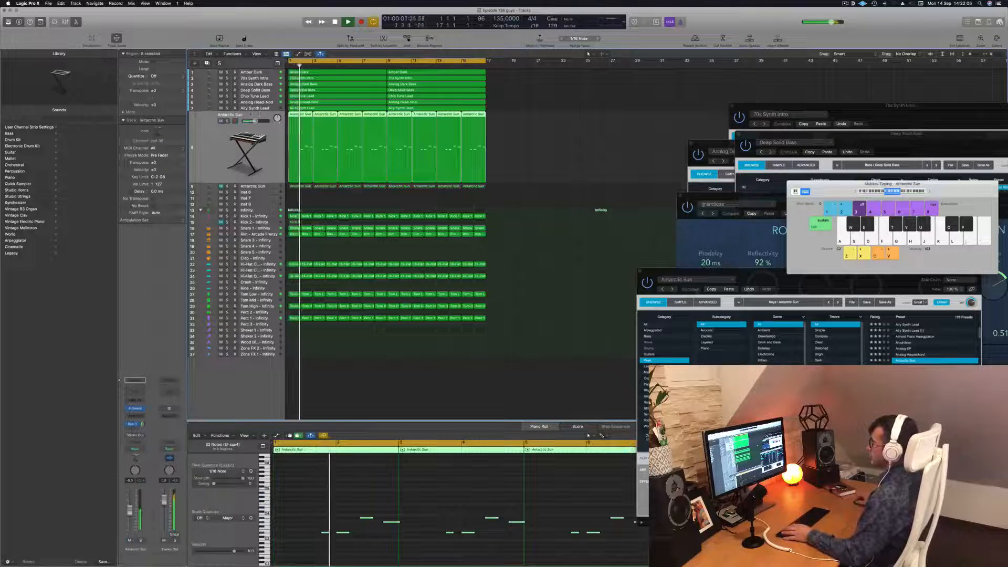
click(261, 188)
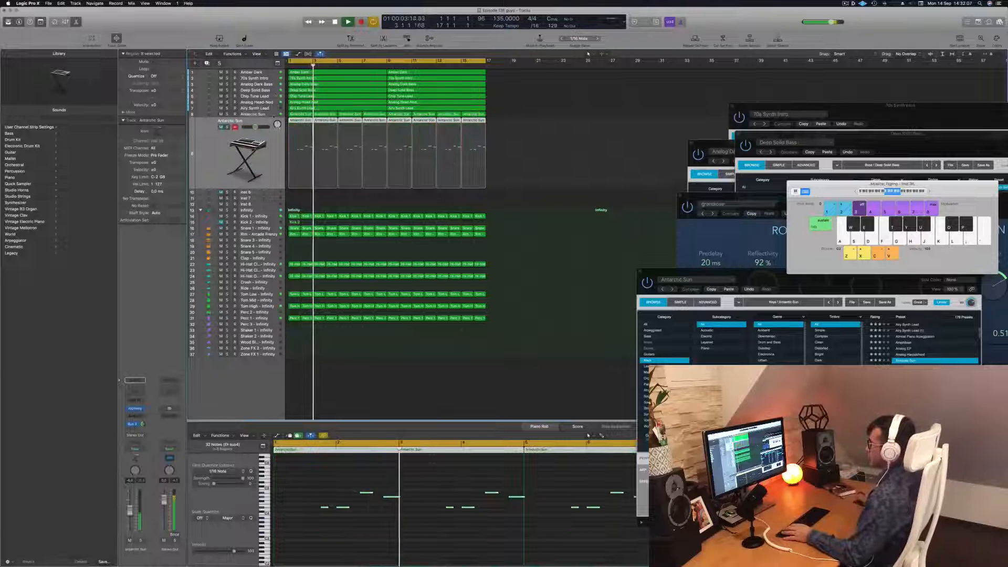
click(267, 108)
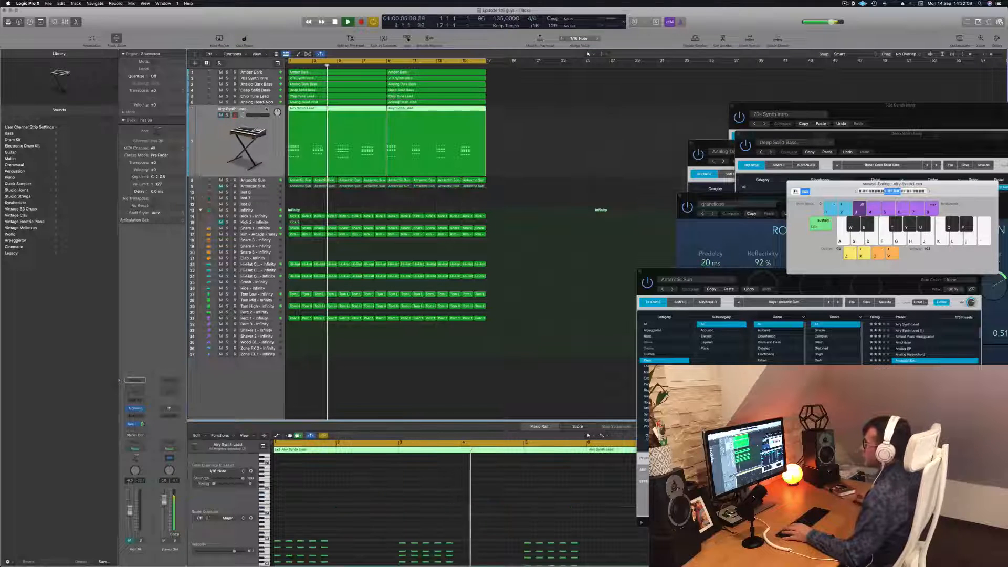
key(Return)
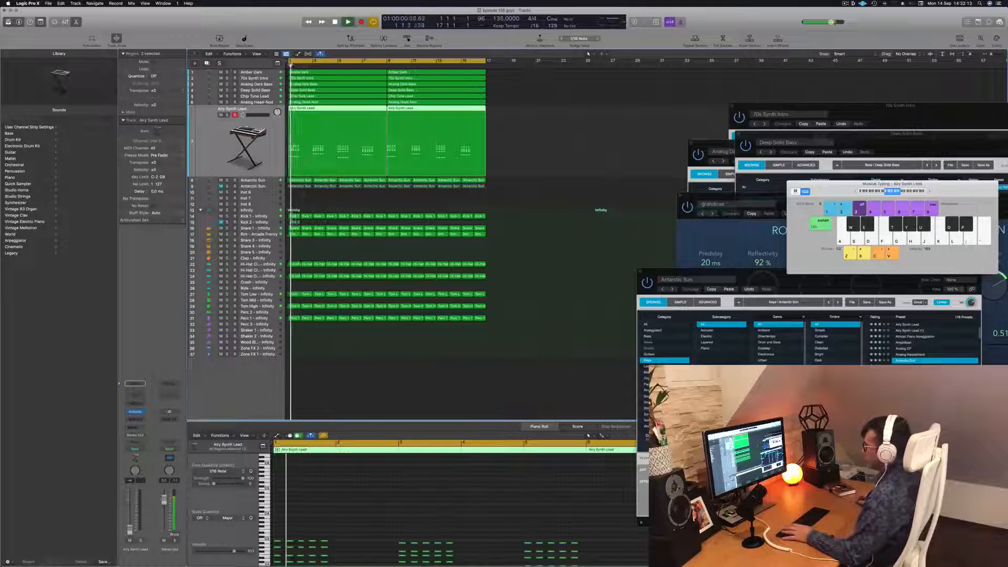
key(space)
key(Return)
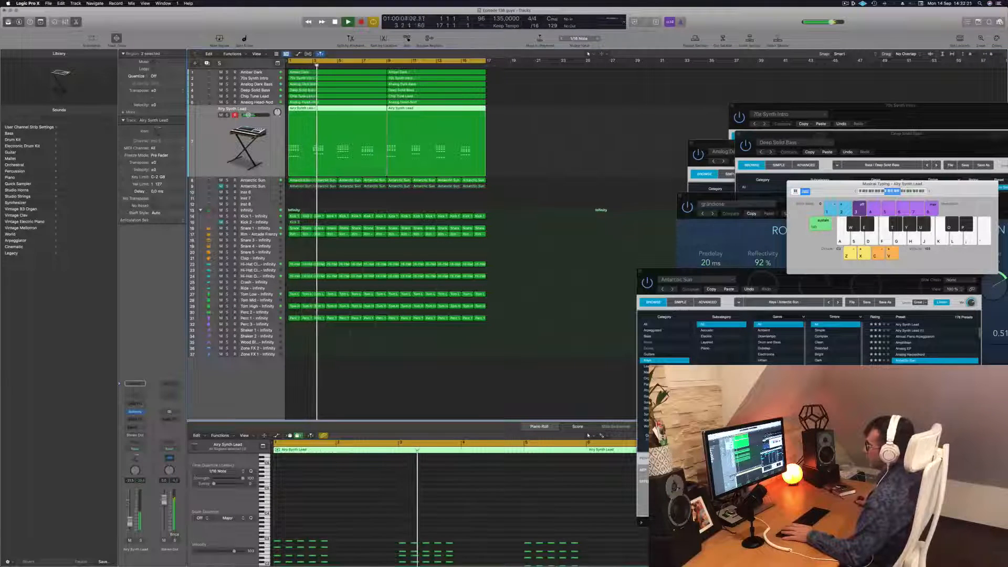
Add a send to Bus 3 (Aux 4) on the Airy Synth Lead track, check its Alchemy patch and close the plug-in window.
click(135, 413)
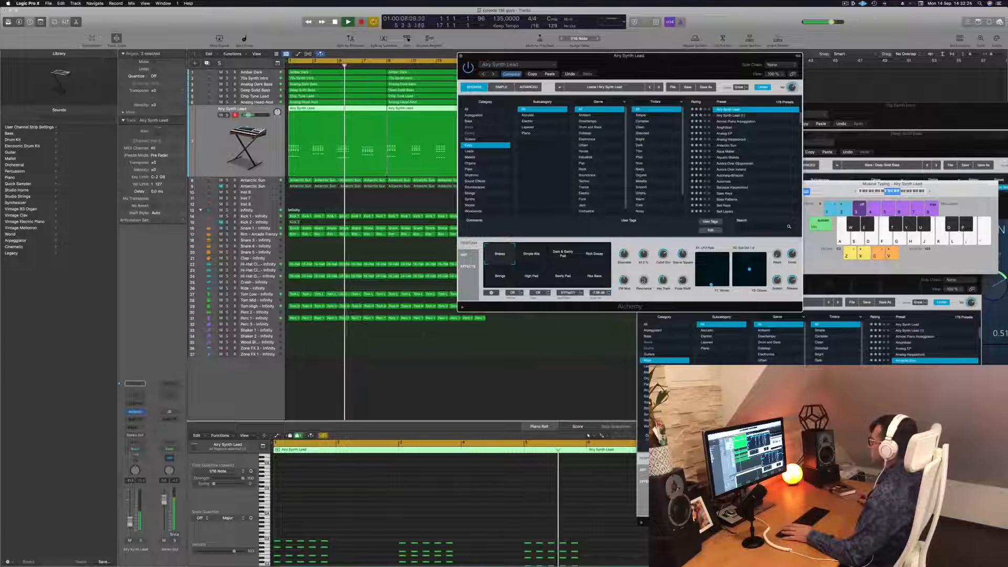
key(Return)
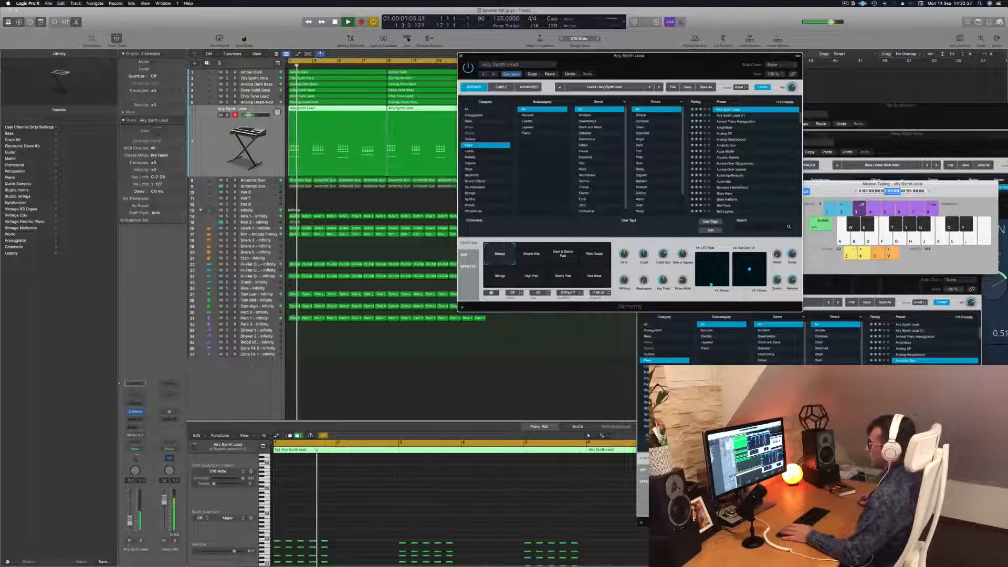
click(135, 427)
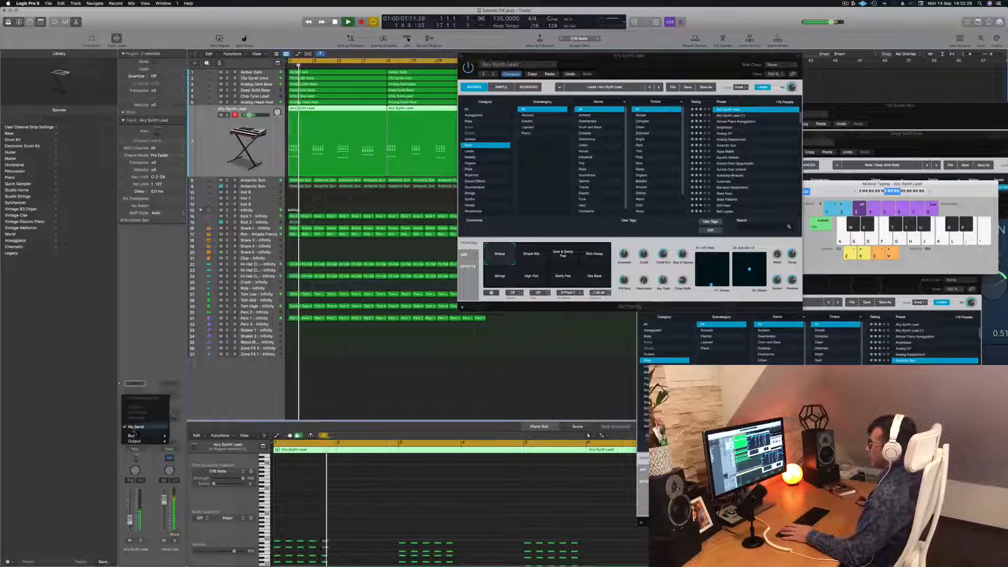
mouse_move(137, 436)
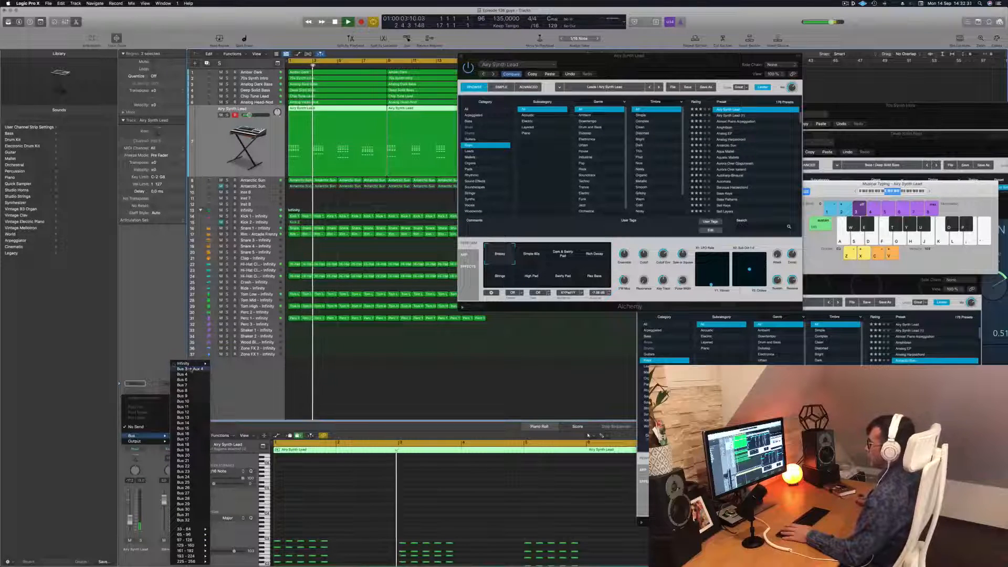
click(190, 369)
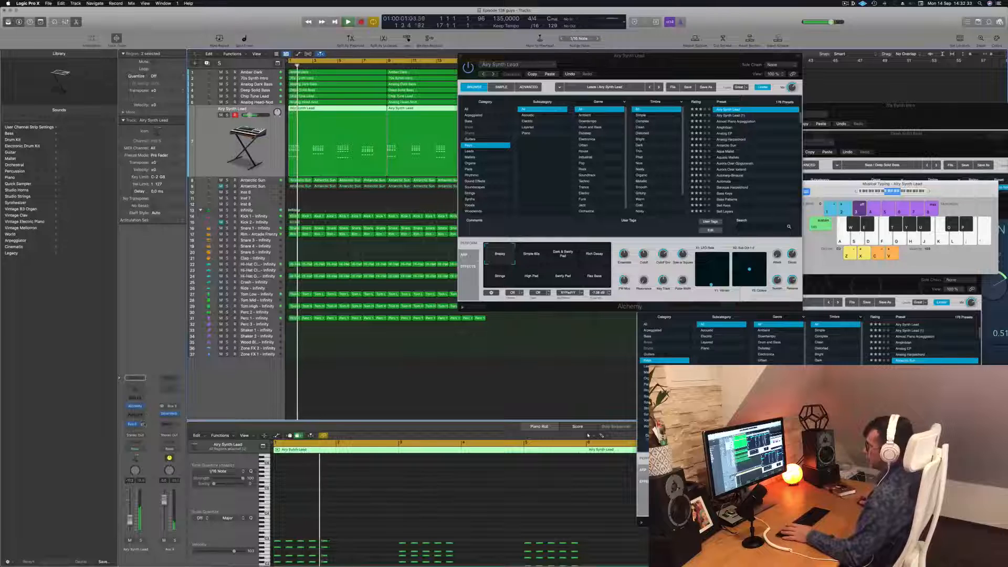
key(space)
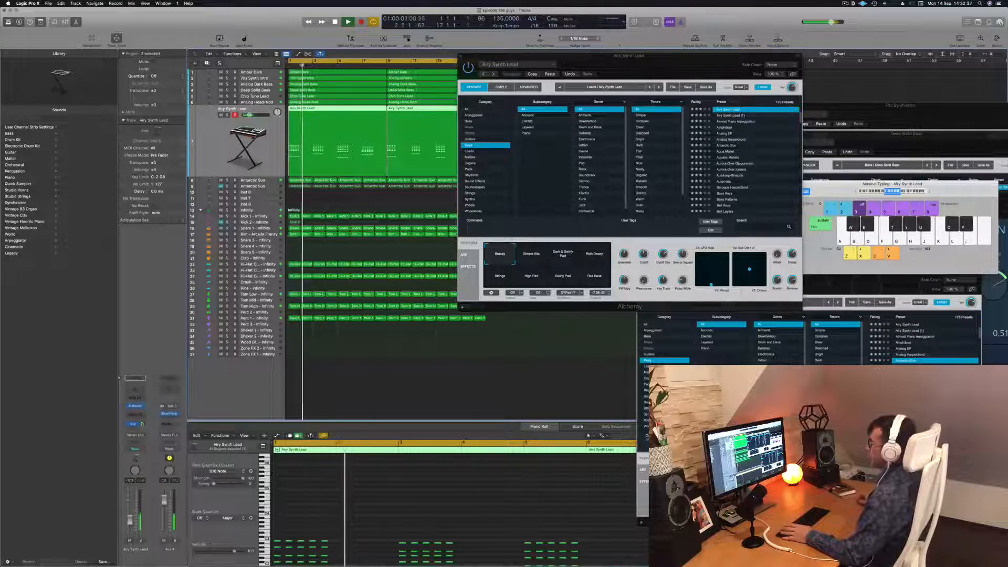
drag(585, 64, 485, 82)
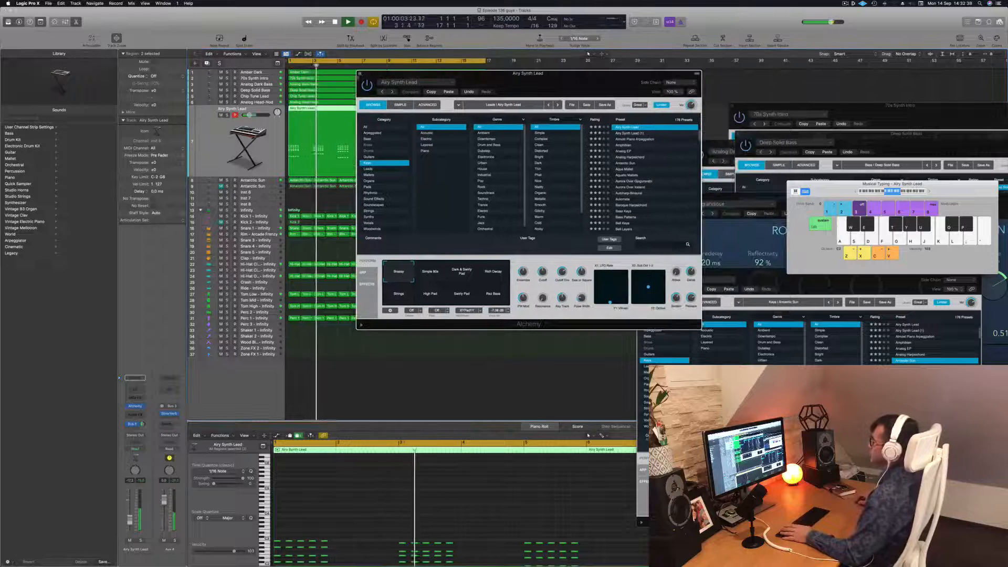
click(360, 75)
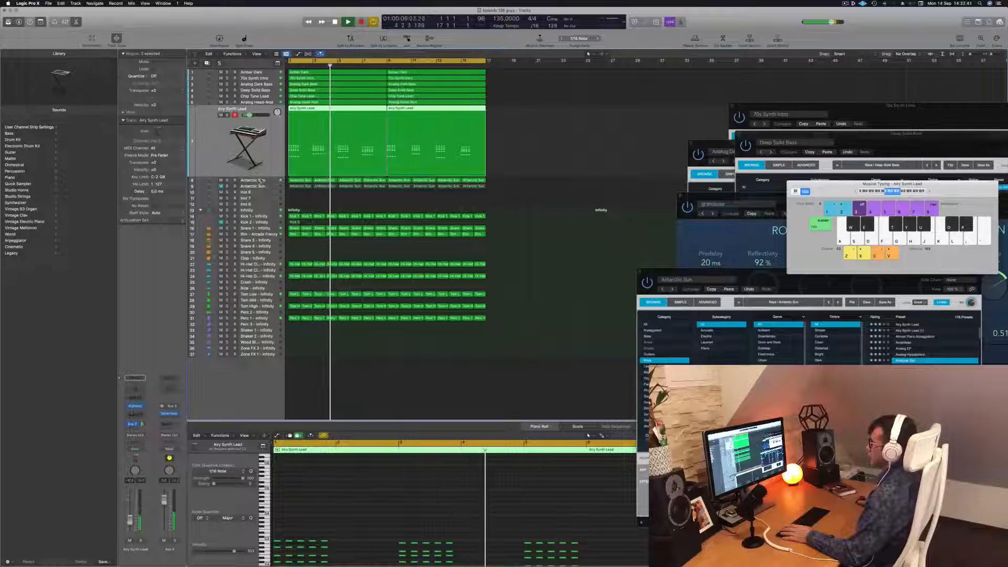
Lower the volume of the unmuted Antarctic Sun track slightly and deselect its regions.
key(Down)
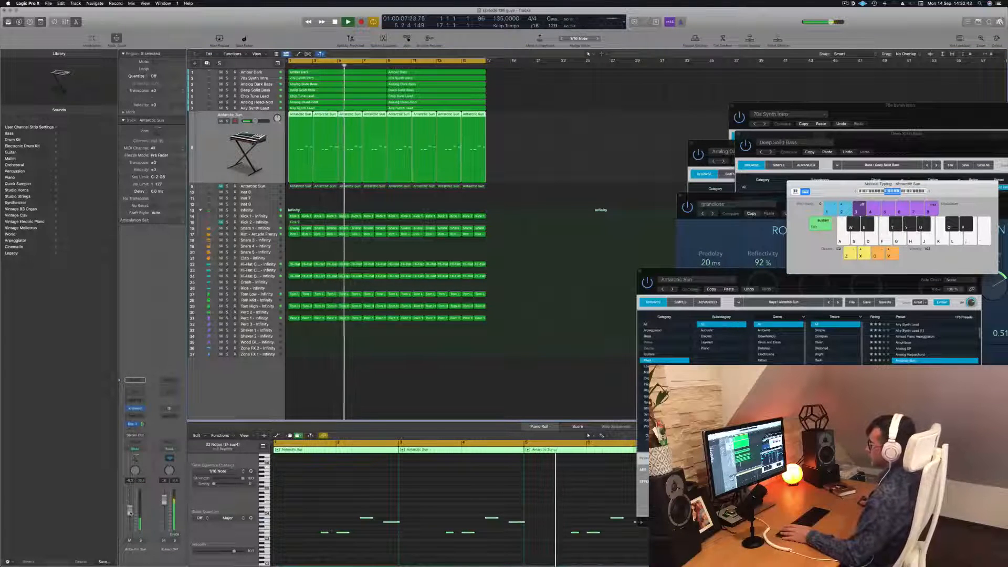
drag(130, 513, 130, 514)
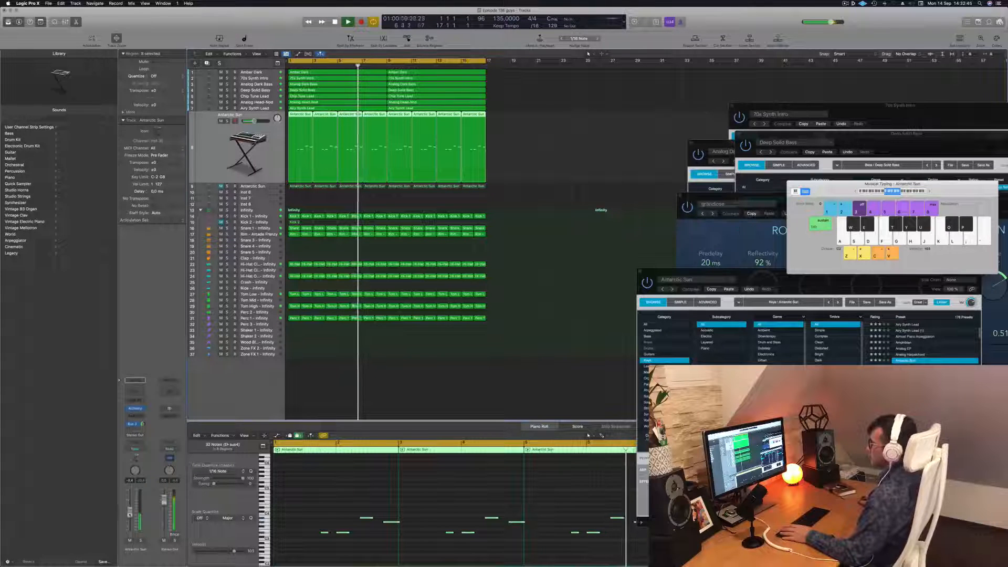
click(519, 258)
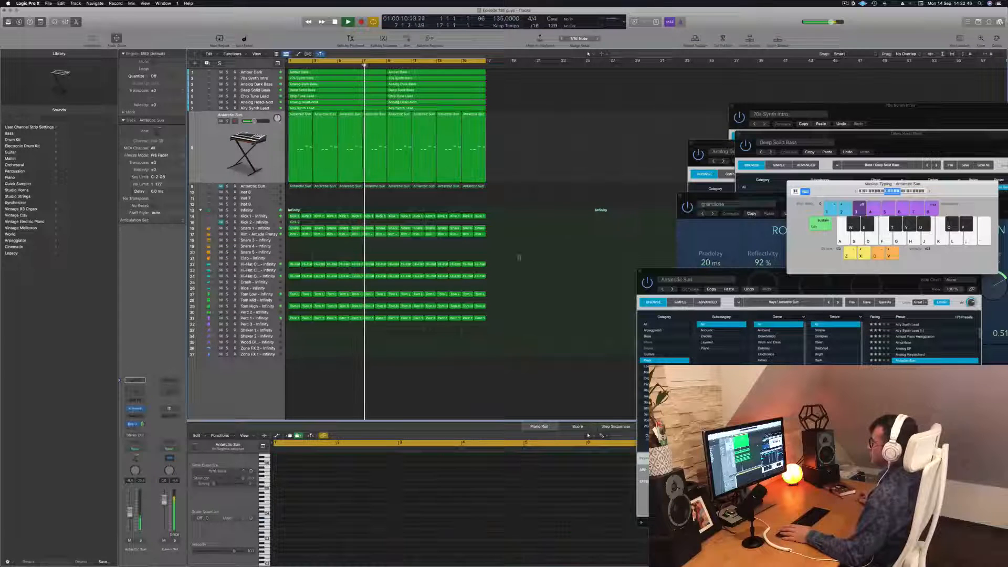
Listen to the loop with the Airy Synth Lead and Analog Head-Nod tracks selected and view Analog Head-Nod's Alchemy settings.
click(266, 107)
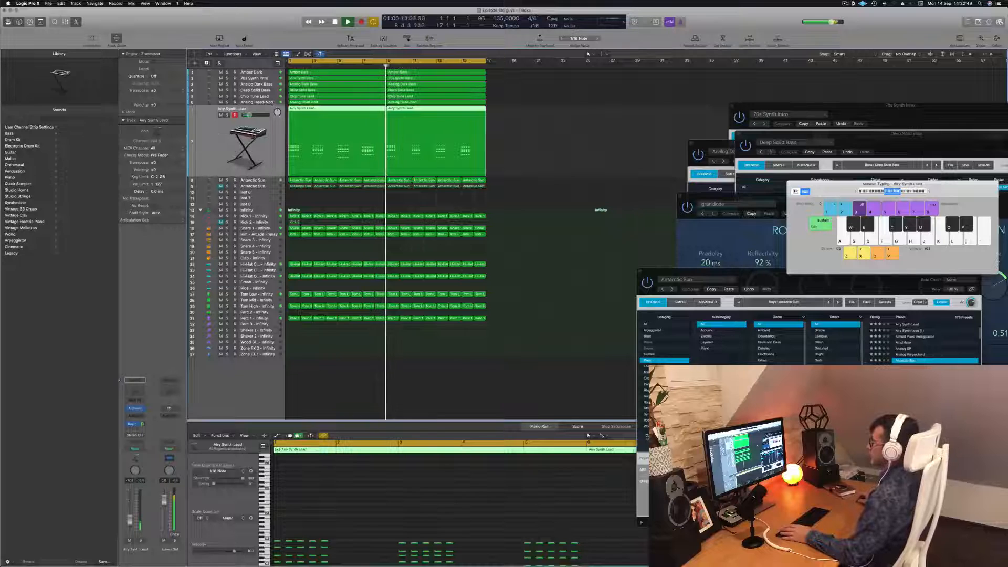
click(262, 102)
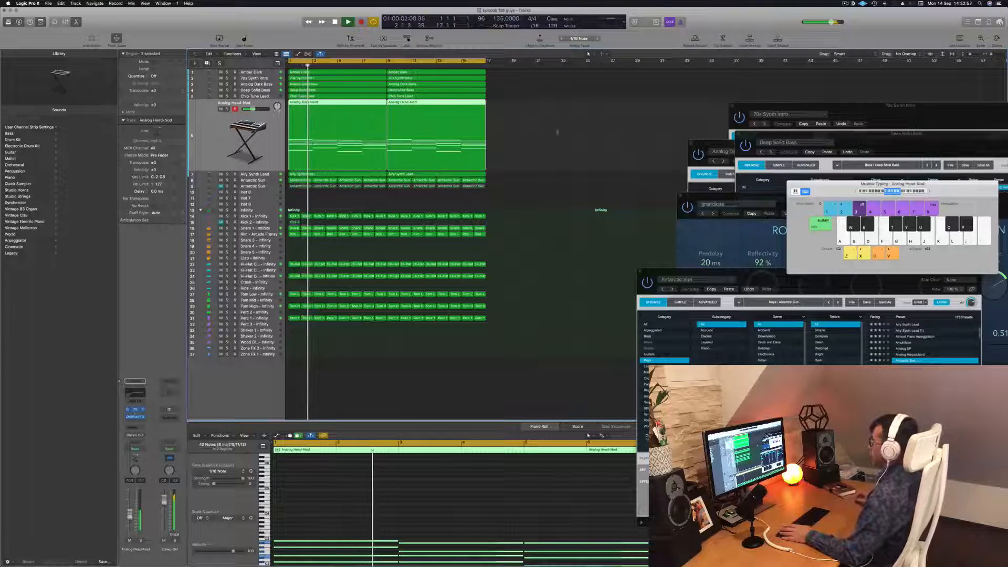
click(135, 409)
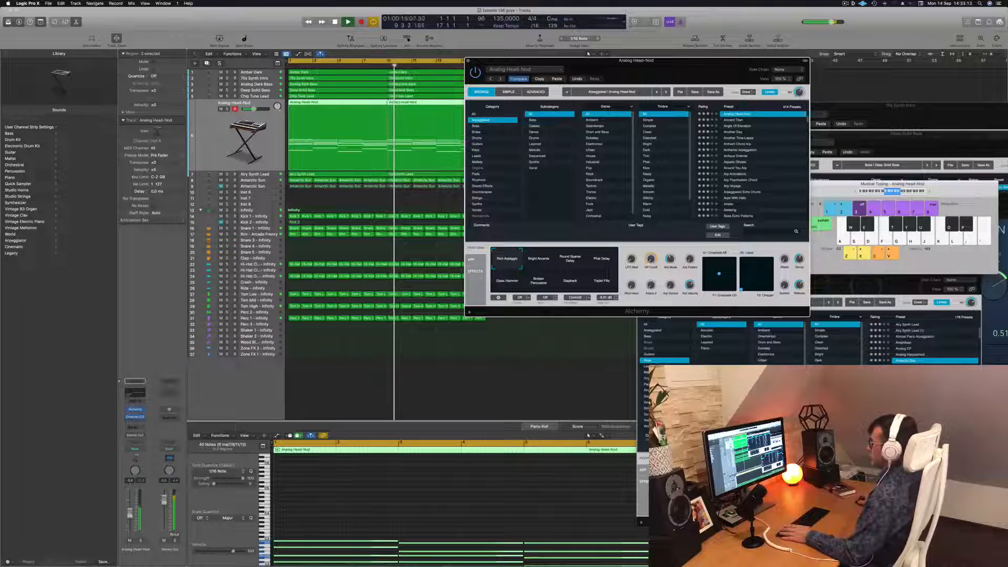
click(467, 62)
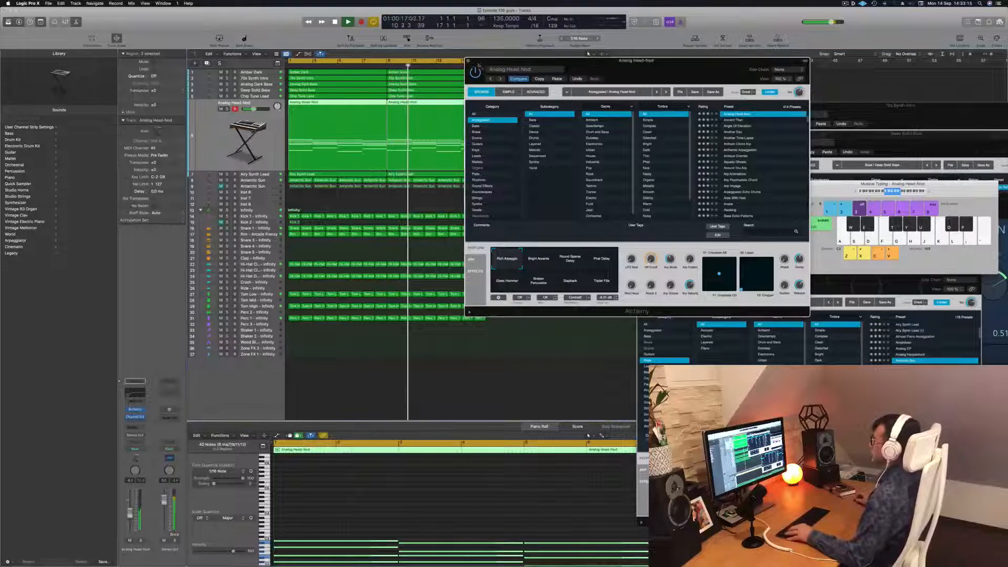
click(467, 61)
scroll(524, 166, down, 3)
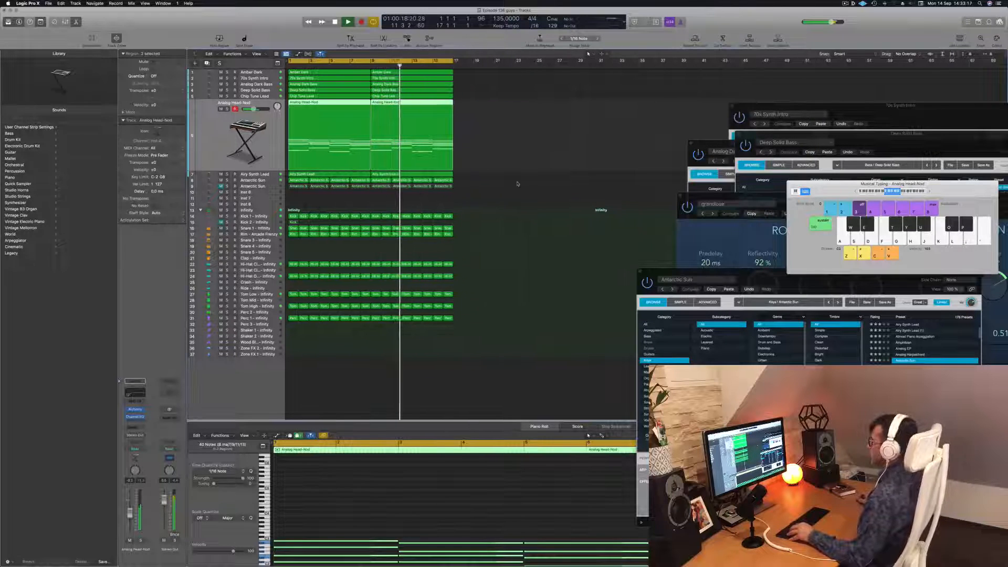
click(518, 183)
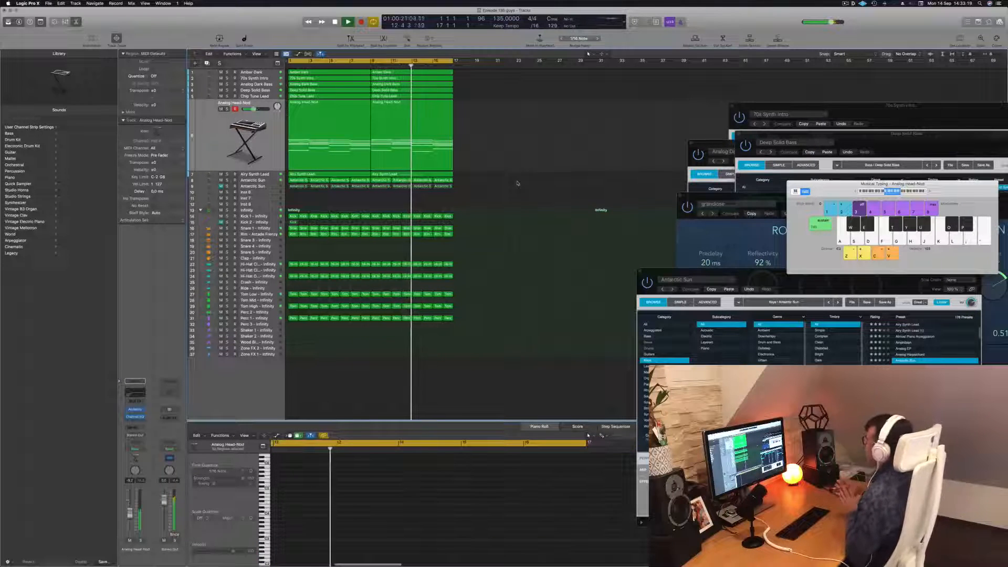